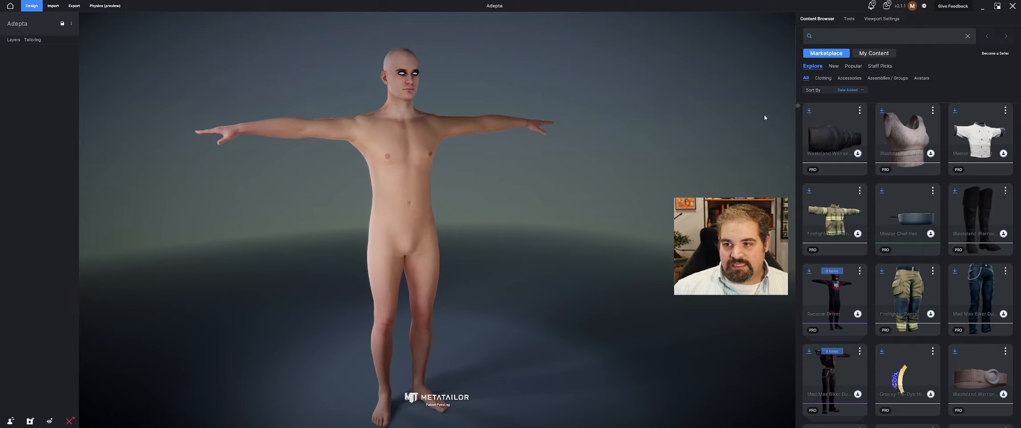
Step: Load the grey female avatar from the avatars in My Content in place of the male one
{"action": "left_click", "coordinate": [922, 78]}
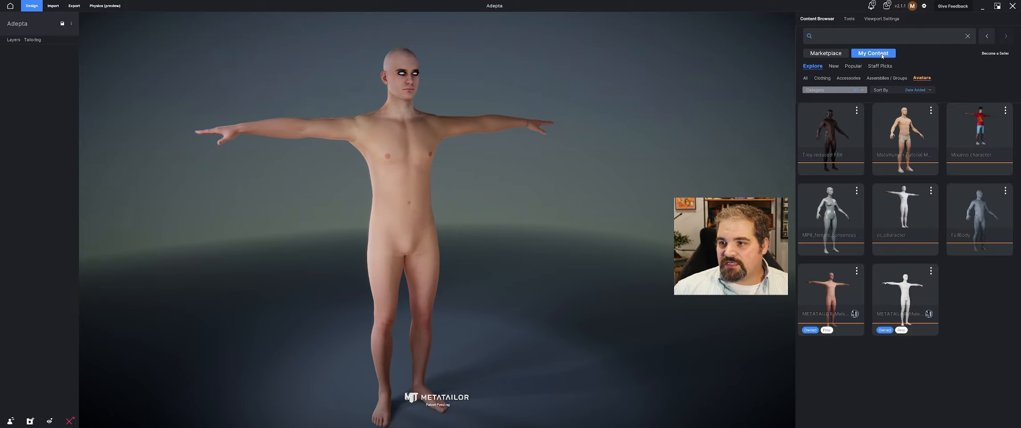
{"action": "left_click", "coordinate": [832, 248]}
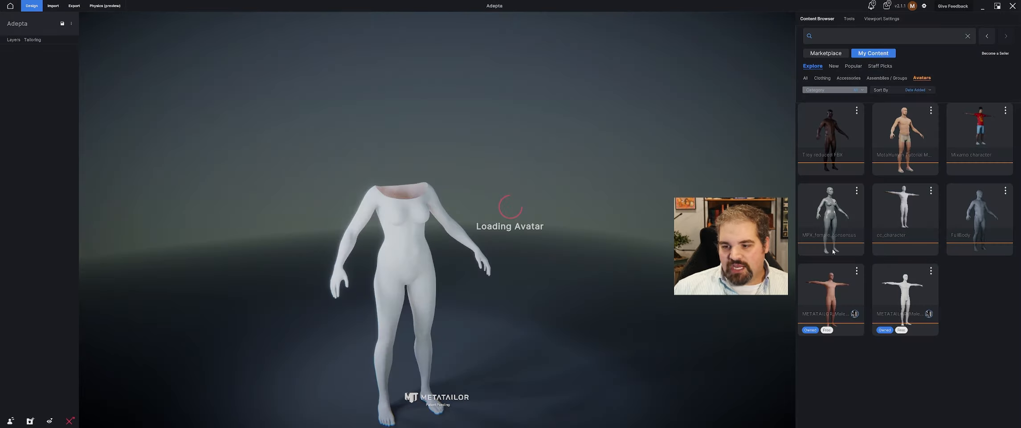
{"action": "middle_click_drag", "start_coordinate": [414, 268], "coordinate": [436, 256]}
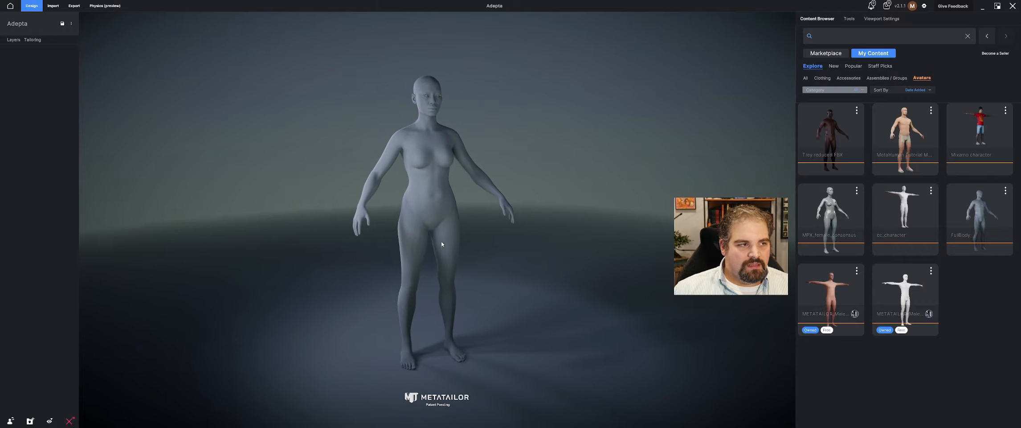
Step: Import Adepta Shoulders.fbx from the Shoulders folder of Adepta Mod as a Cloth / Accessory
{"action": "left_click", "coordinate": [50, 6]}
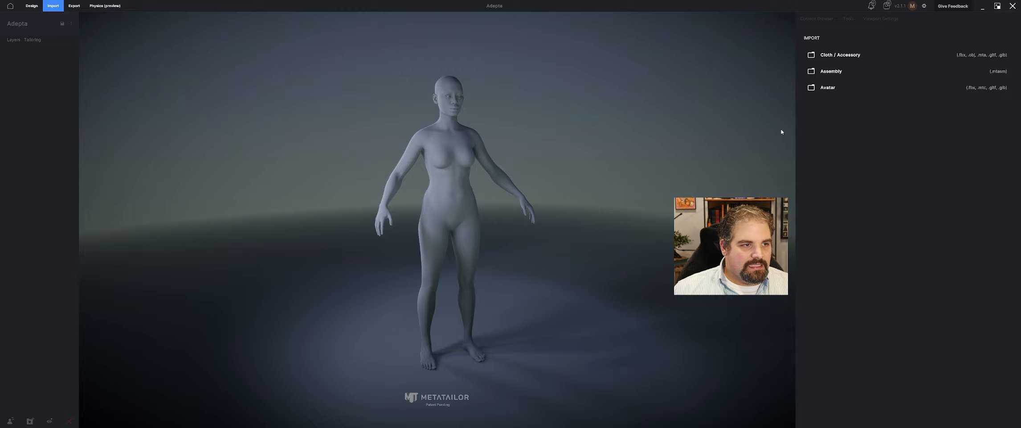
{"action": "left_click", "coordinate": [837, 54]}
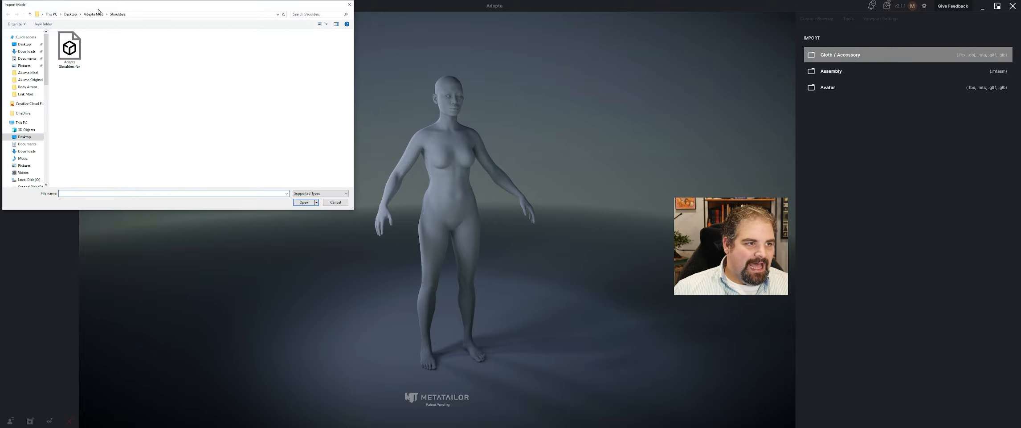
{"action": "left_click", "coordinate": [96, 14]}
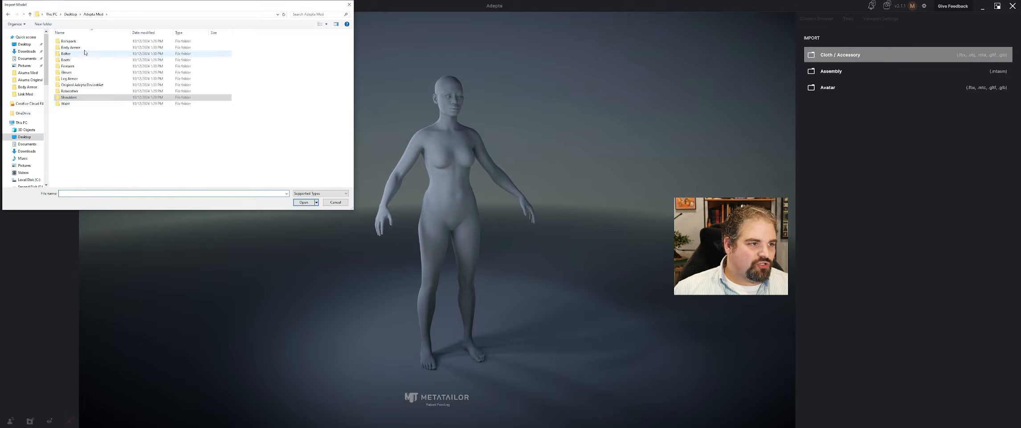
{"action": "double_click", "coordinate": [81, 98]}
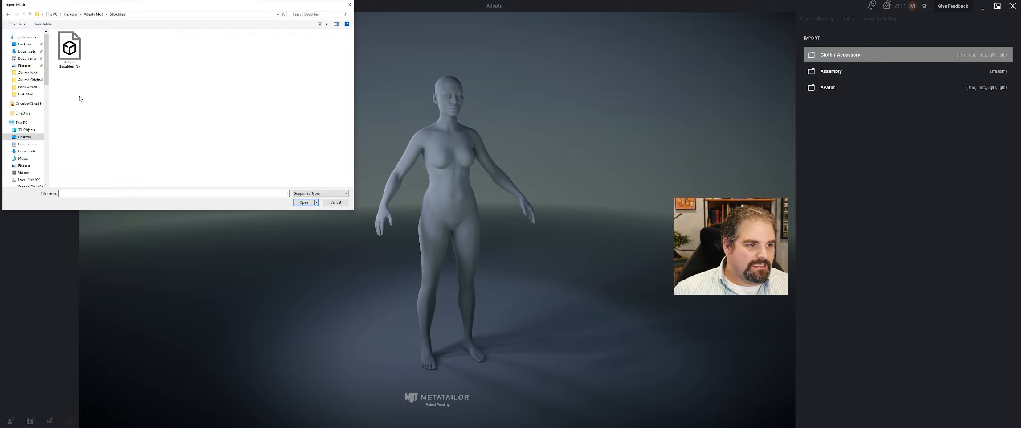
{"action": "left_click", "coordinate": [72, 61]}
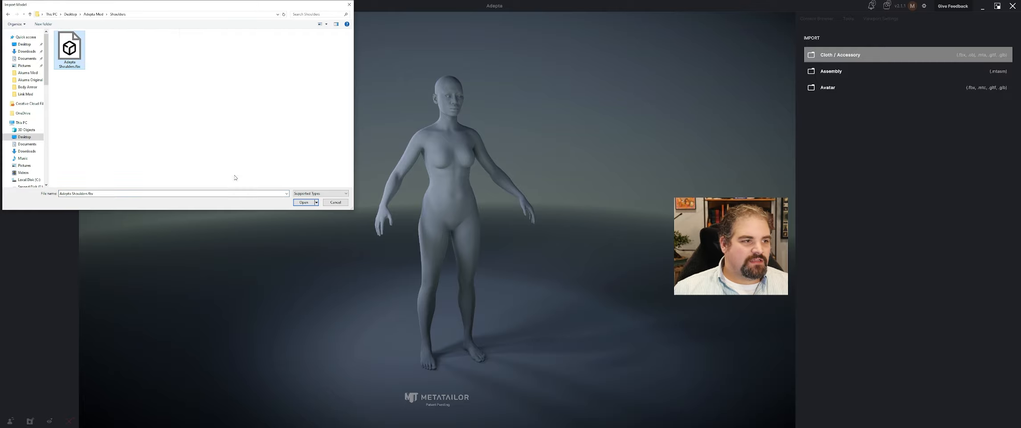
{"action": "left_click", "coordinate": [305, 202]}
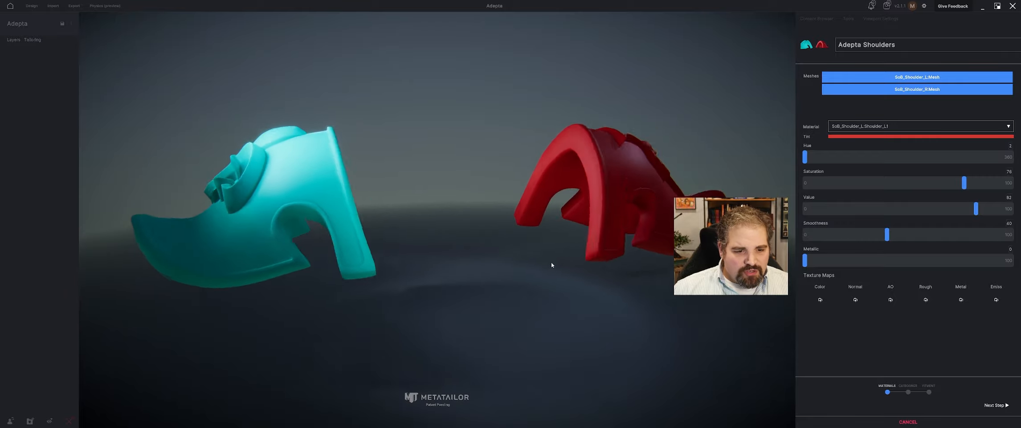
Step: Make the Shoulder_L1 material's tint pure white by setting its saturation to 0 and value to 100
{"action": "middle_click_drag", "start_coordinate": [588, 262], "coordinate": [447, 230]}
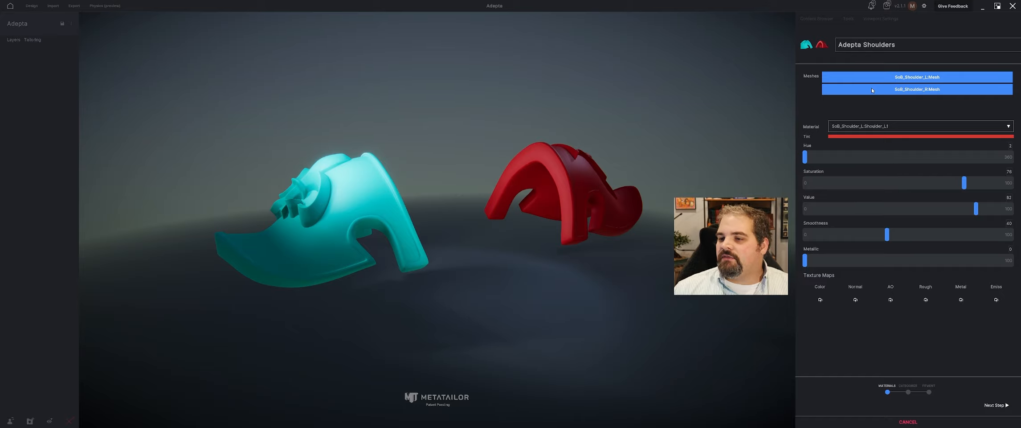
{"action": "left_click", "coordinate": [863, 127]}
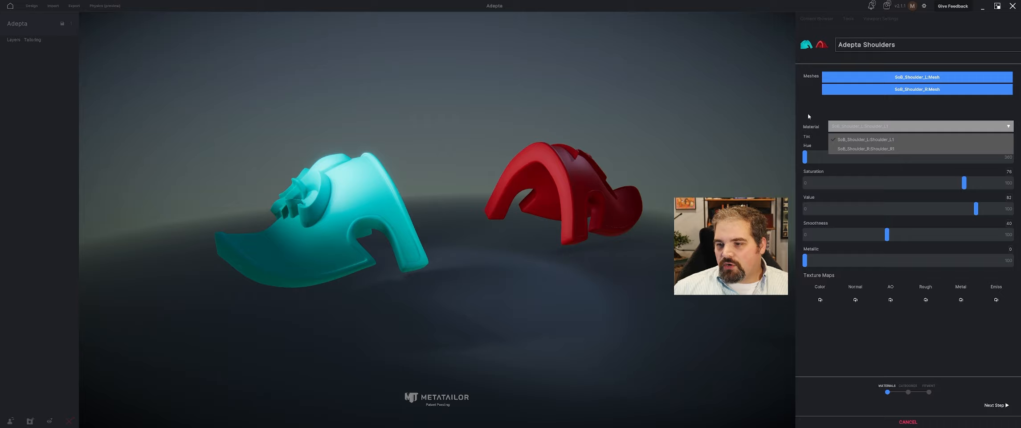
{"action": "left_click", "coordinate": [862, 141]}
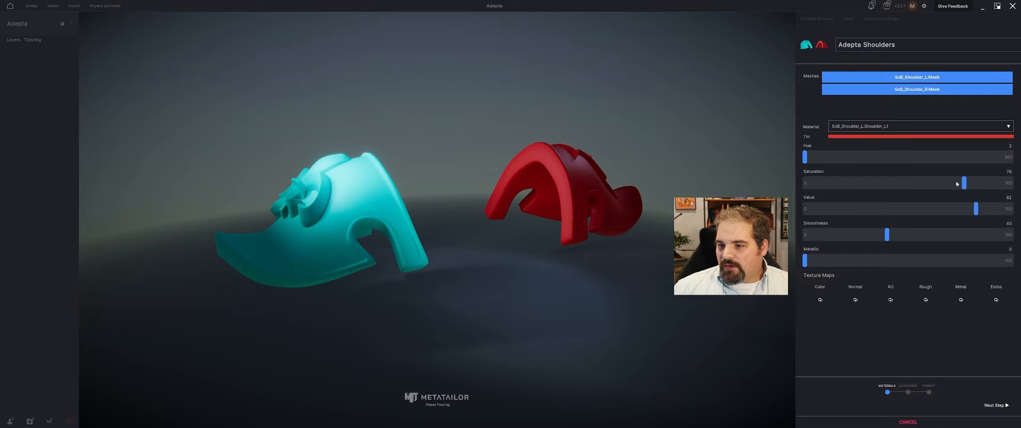
{"action": "left_click_drag", "start_coordinate": [962, 182], "coordinate": [759, 189]}
{"action": "left_click_drag", "start_coordinate": [983, 209], "coordinate": [1013, 208]}
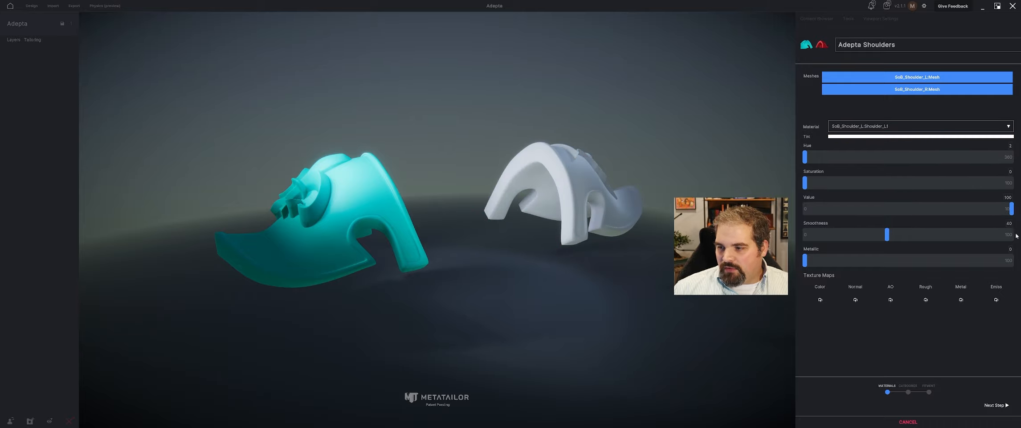
Step: Load the Shoulder_L Diff image as the color map and the Shoulder_L Normal image as the normal map of the left shoulder material
{"action": "left_click", "coordinate": [820, 300]}
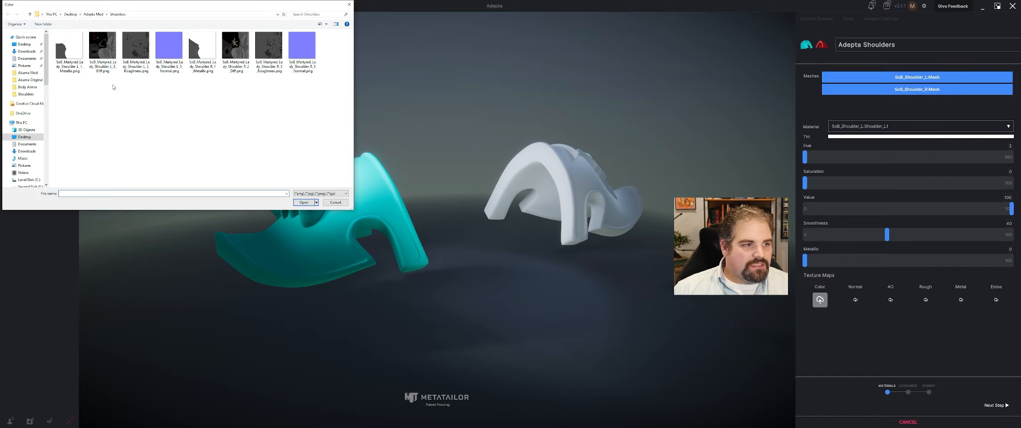
{"action": "left_click", "coordinate": [102, 51]}
{"action": "left_click", "coordinate": [302, 203]}
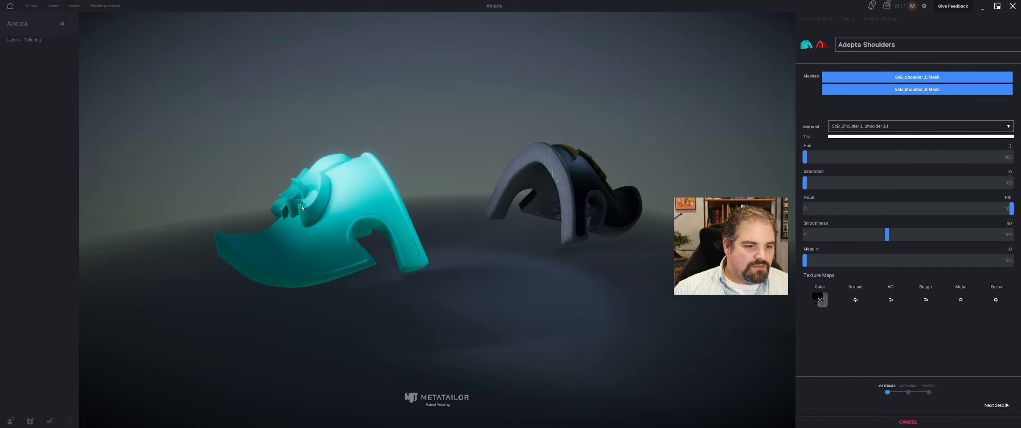
{"action": "middle_click_drag", "start_coordinate": [584, 145], "coordinate": [523, 171]}
{"action": "left_click", "coordinate": [855, 300]}
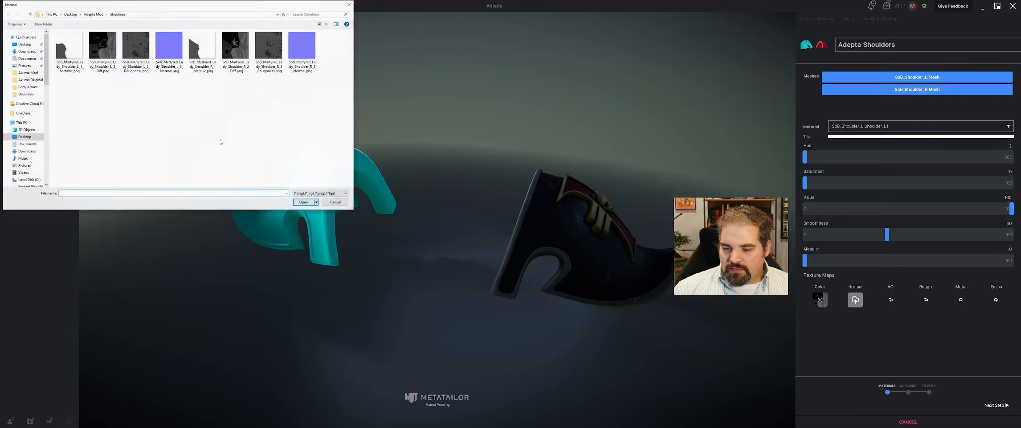
{"action": "double_click", "coordinate": [172, 72]}
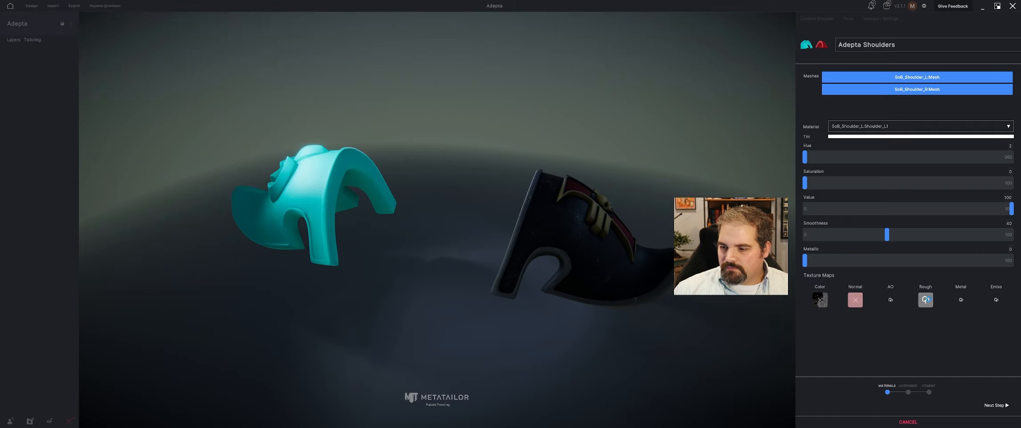
Step: Load the Shoulder_L Roughness and Metallic images as the left shoulder material's rough and metal maps
{"action": "left_click", "coordinate": [922, 300]}
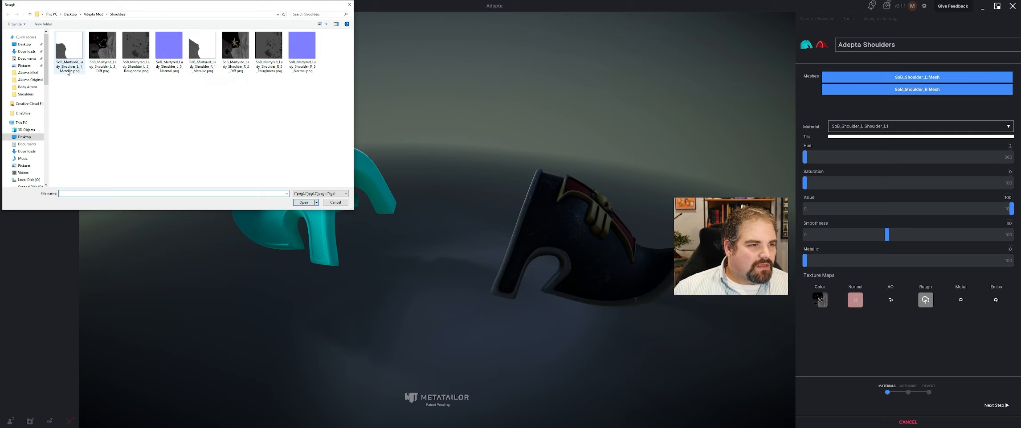
{"action": "left_click", "coordinate": [132, 74]}
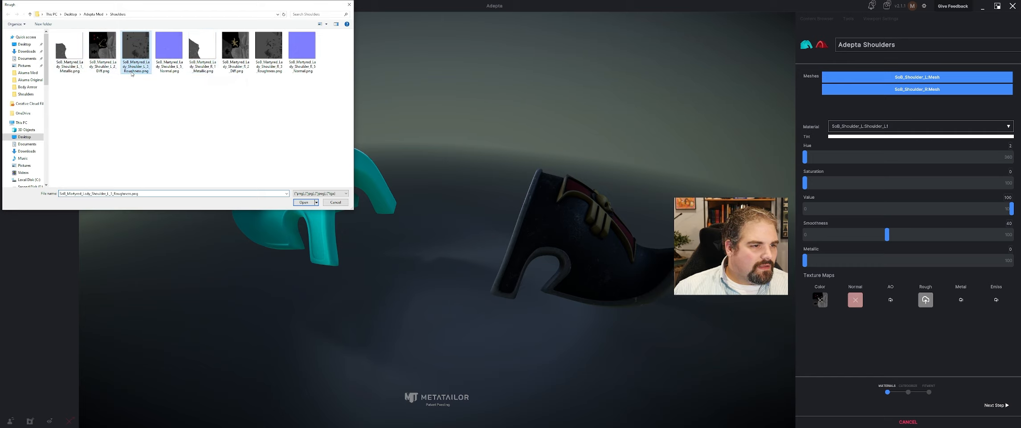
{"action": "left_click", "coordinate": [300, 202]}
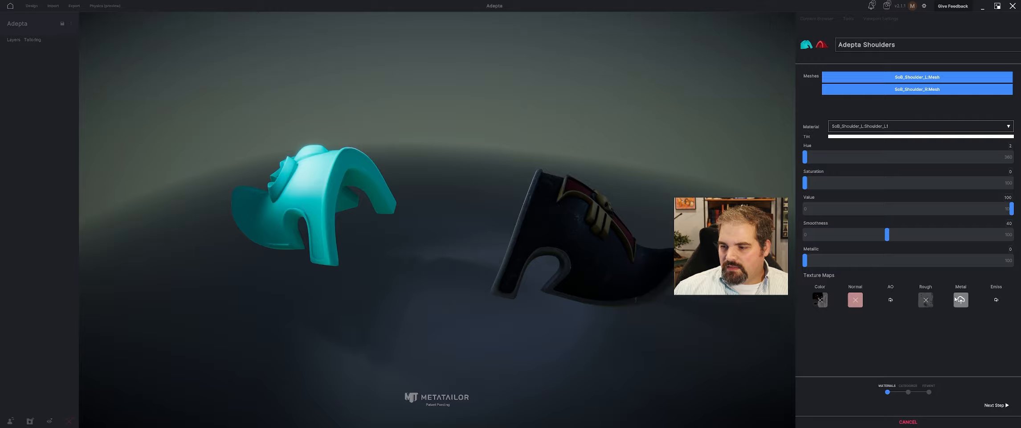
{"action": "left_click", "coordinate": [958, 299]}
{"action": "left_click", "coordinate": [71, 68]}
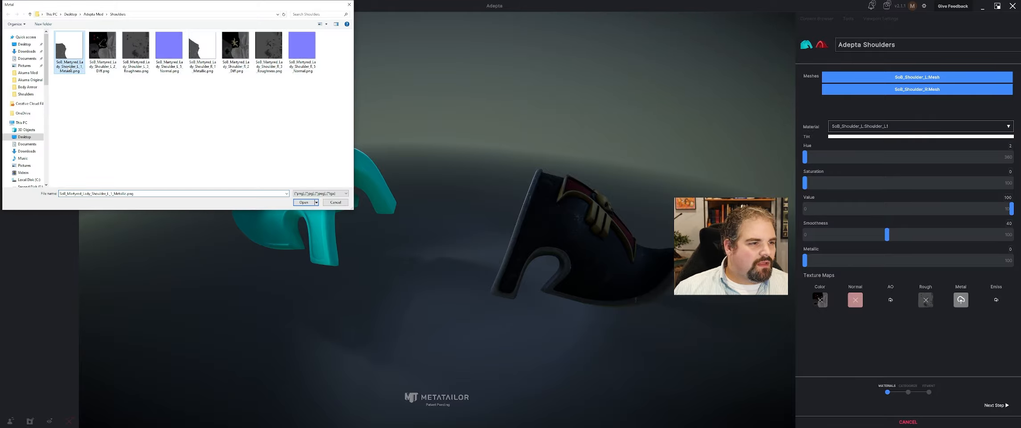
{"action": "left_click", "coordinate": [298, 203]}
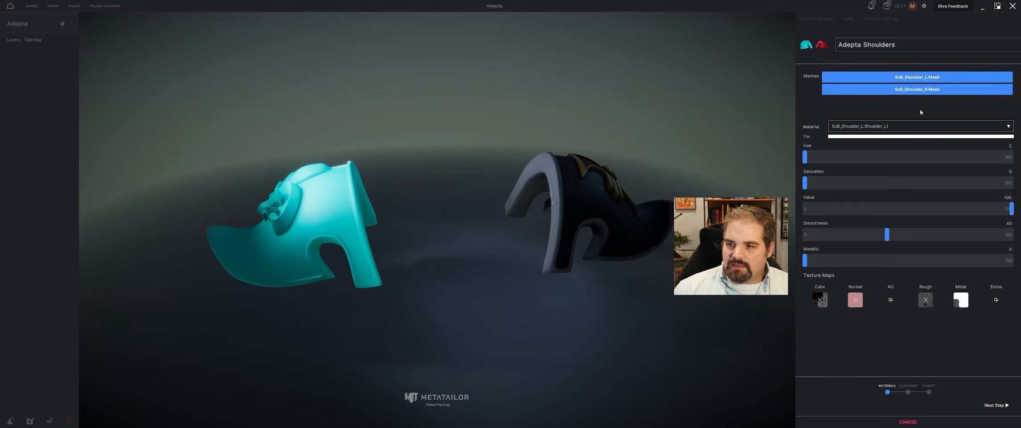
Step: Assign the Shoulder_R Diff and Normal images as the color and normal maps of the Shoulder_R1 material
{"action": "left_click", "coordinate": [909, 125]}
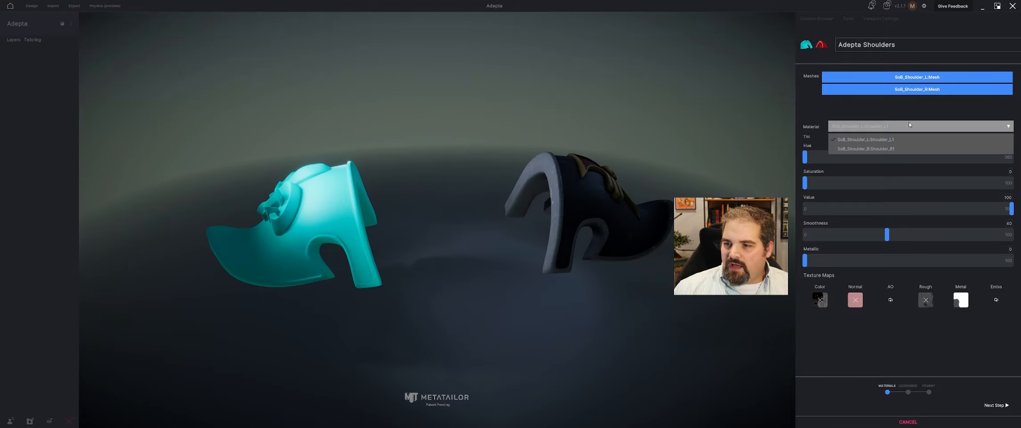
{"action": "left_click", "coordinate": [871, 150]}
{"action": "middle_click_drag", "start_coordinate": [462, 159], "coordinate": [490, 160]}
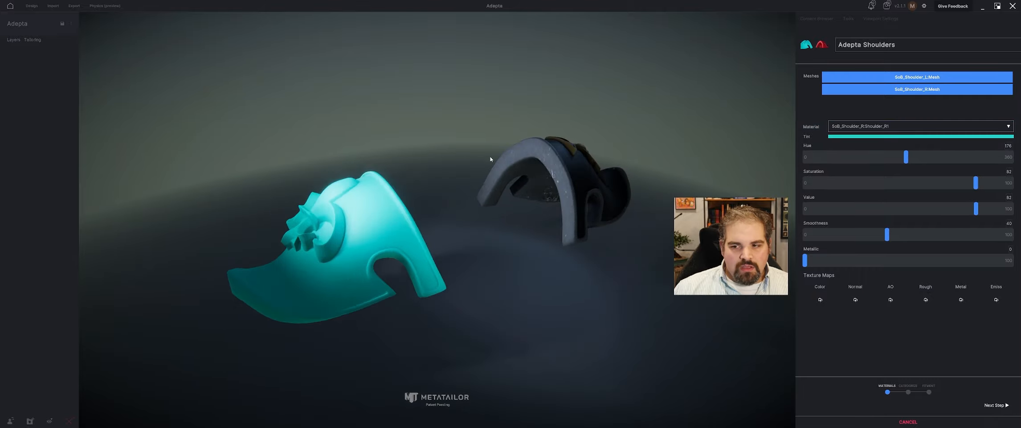
{"action": "left_click", "coordinate": [819, 299]}
{"action": "left_click", "coordinate": [236, 60]}
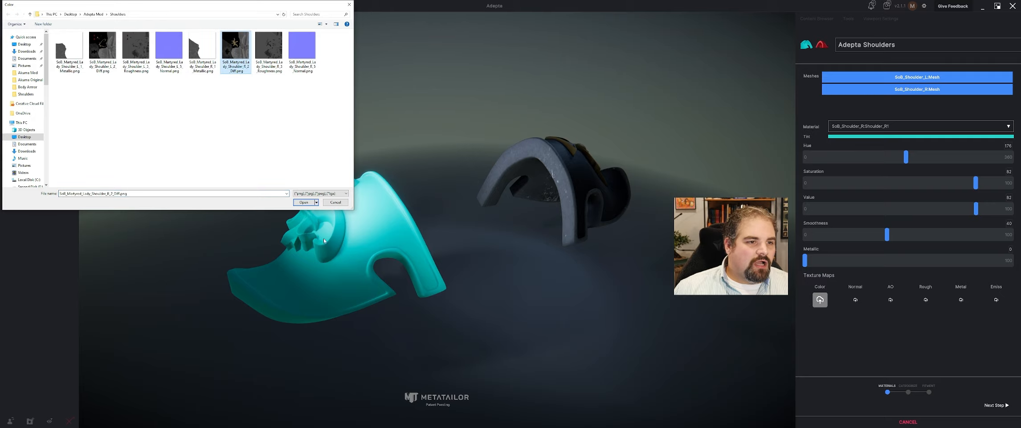
{"action": "left_click", "coordinate": [303, 203]}
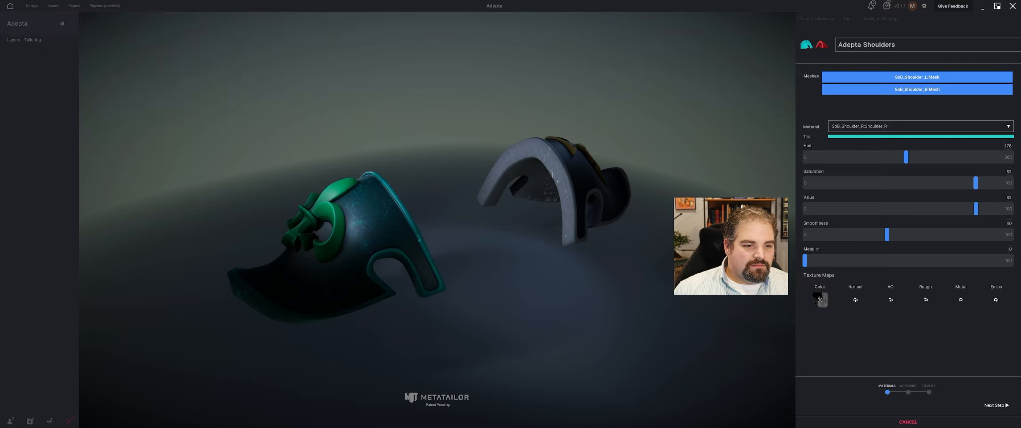
{"action": "left_click", "coordinate": [855, 299]}
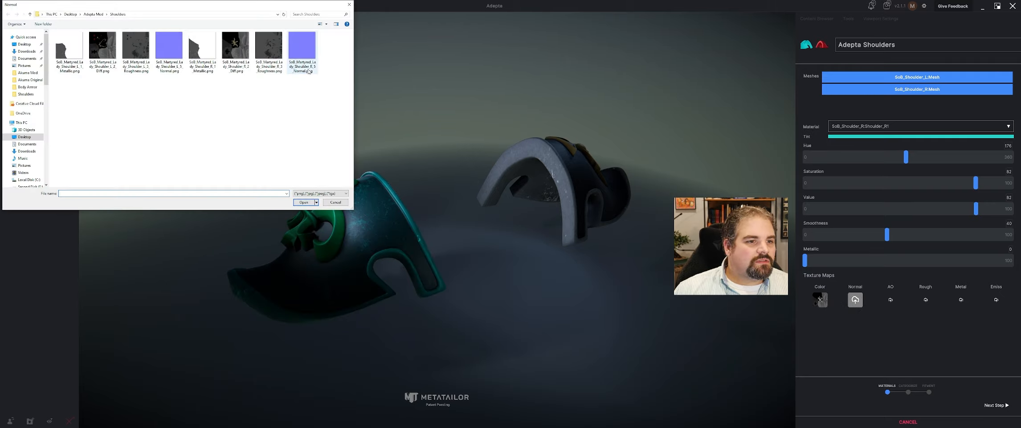
{"action": "left_click", "coordinate": [302, 50]}
{"action": "left_click", "coordinate": [304, 203]}
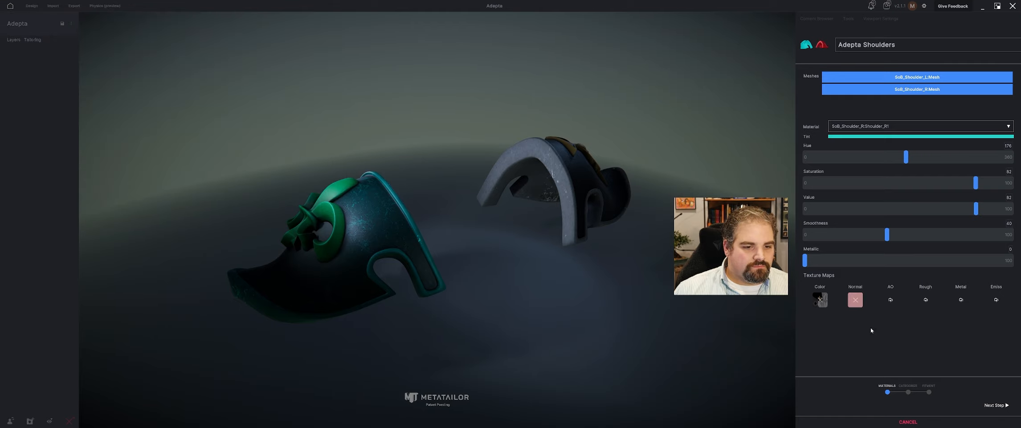
Step: Load the Shoulder_R Roughness and Metallic images as the right shoulder material's rough and metal maps
{"action": "left_click", "coordinate": [926, 299]}
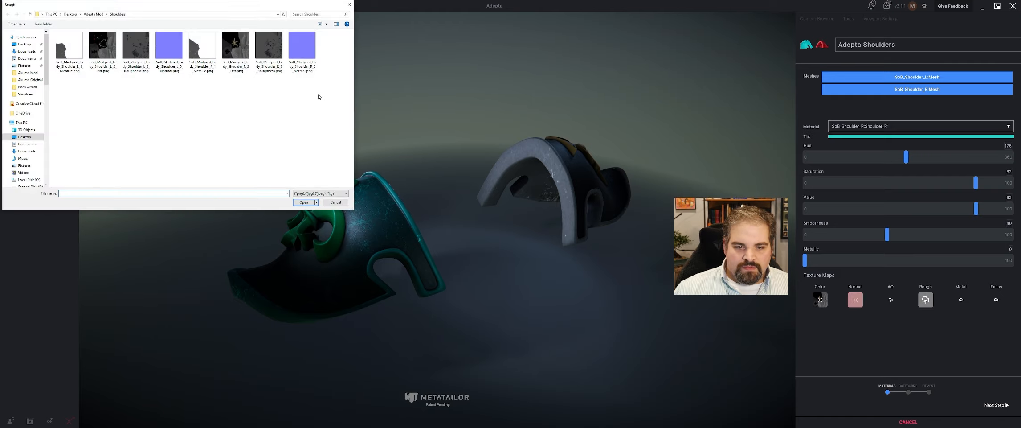
{"action": "left_click", "coordinate": [268, 45]}
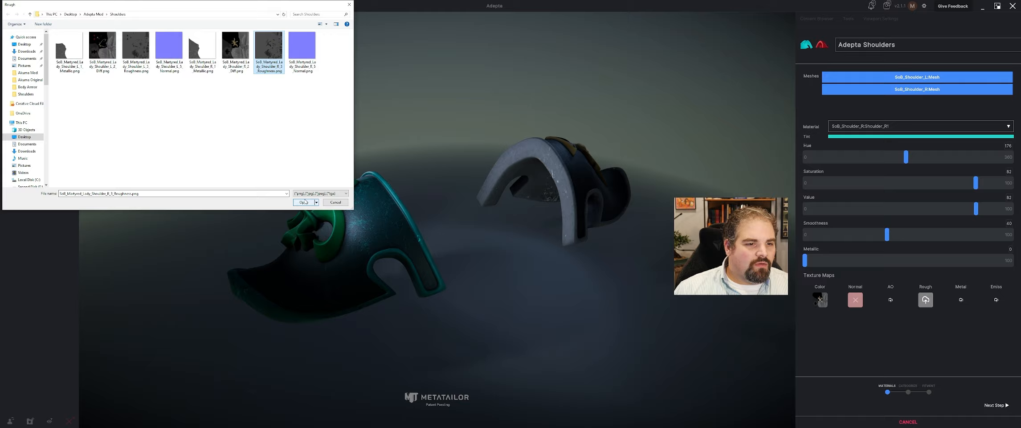
{"action": "left_click", "coordinate": [304, 201]}
{"action": "left_click", "coordinate": [961, 299]}
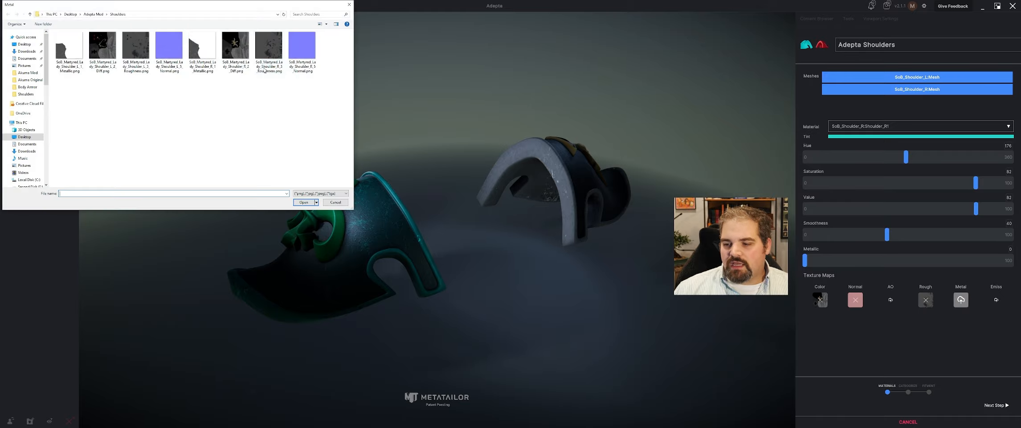
{"action": "left_click", "coordinate": [198, 66]}
{"action": "left_click", "coordinate": [299, 203]}
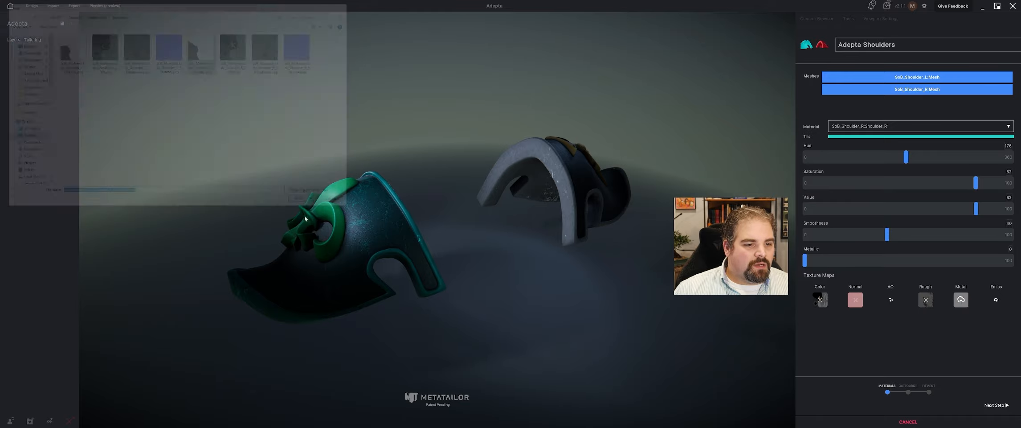
Step: Remove the teal tint from the Shoulder_R1 material by setting its saturation to 0 and value to 100
{"action": "middle_click_drag", "start_coordinate": [263, 240], "coordinate": [285, 236]}
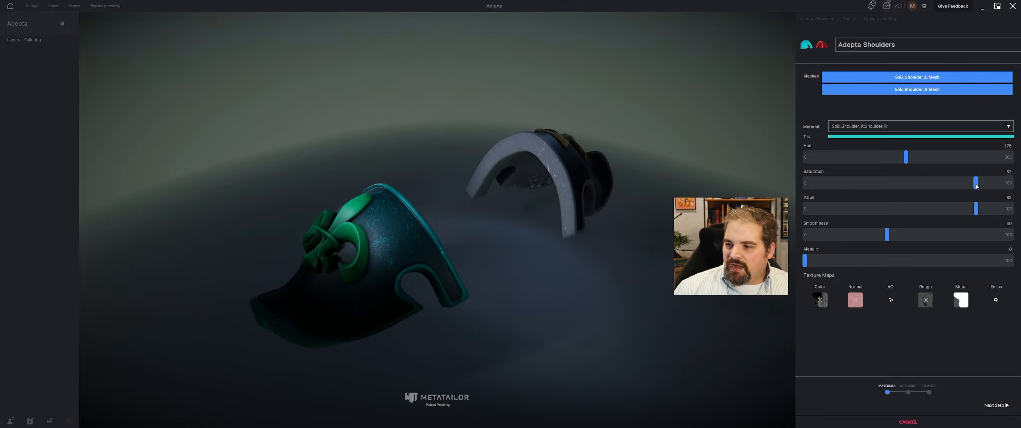
{"action": "left_click_drag", "start_coordinate": [974, 182], "coordinate": [804, 186]}
{"action": "middle_click_drag", "start_coordinate": [346, 257], "coordinate": [339, 236]}
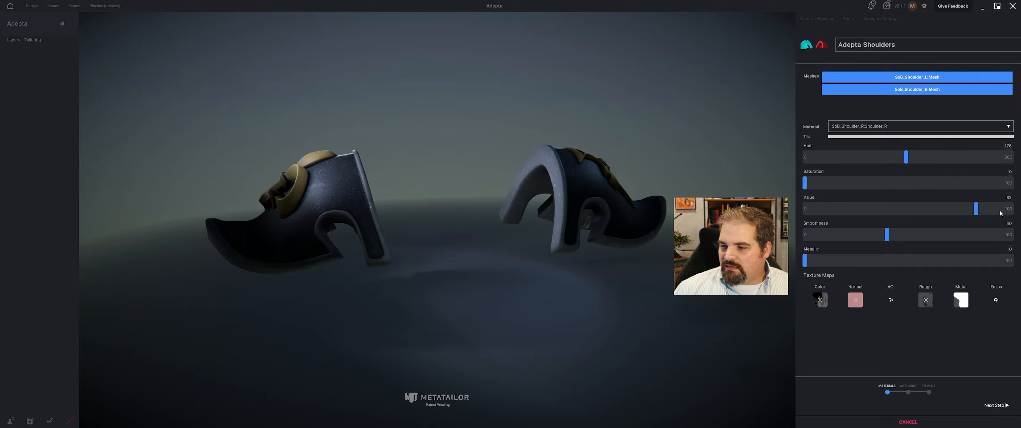
{"action": "left_click_drag", "start_coordinate": [1000, 213], "coordinate": [1012, 209]}
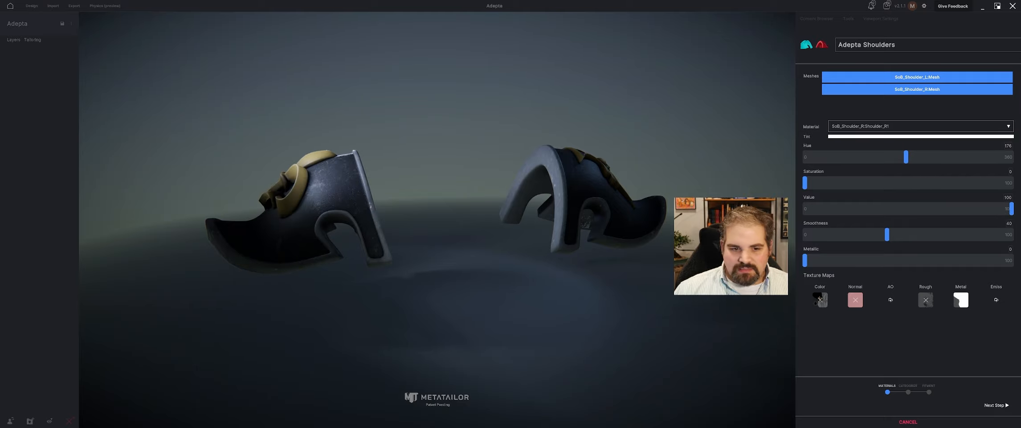
Step: Categorize the Adepta Shoulders as a Backpacks cloth item and proceed to the fitment stage
{"action": "mouse_move", "coordinate": [441, 195]}
{"action": "middle_mouse_down"}
{"action": "mouse_move", "coordinate": [430, 199]}
{"action": "mouse_move", "coordinate": [458, 184]}
{"action": "mouse_move", "coordinate": [439, 192]}
{"action": "middle_mouse_up"}
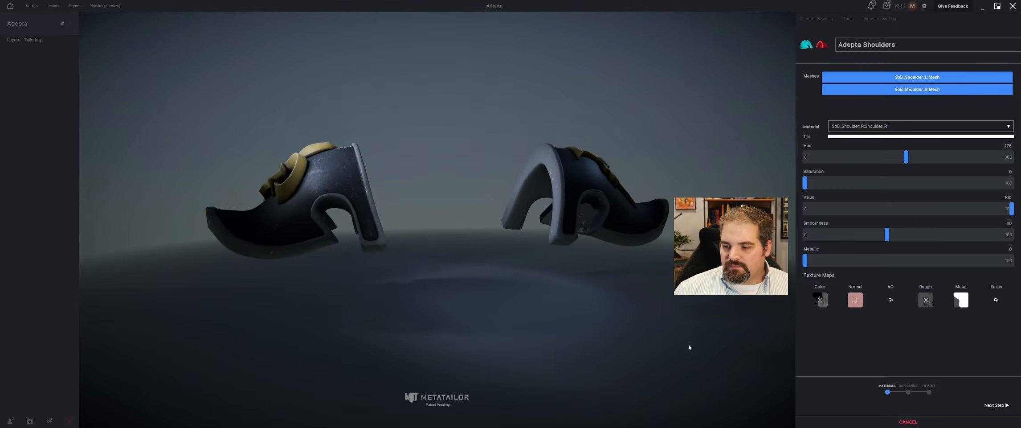
{"action": "left_click", "coordinate": [995, 405]}
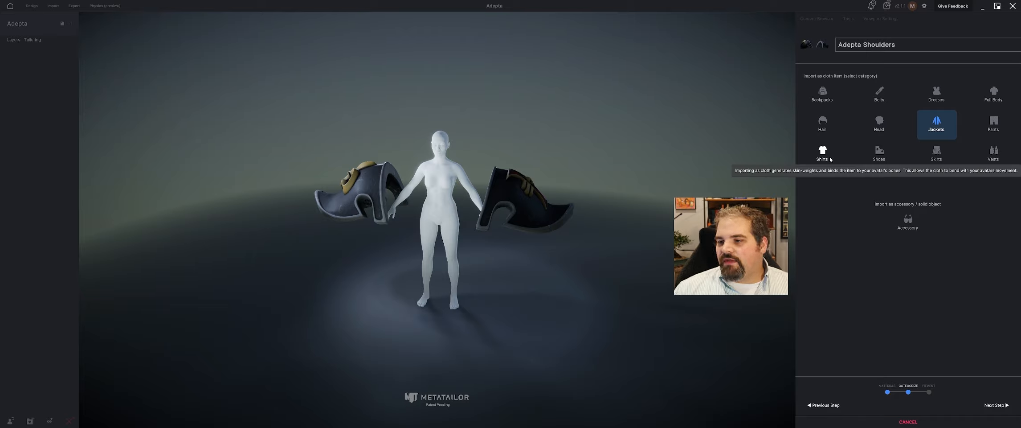
{"action": "left_click", "coordinate": [824, 101]}
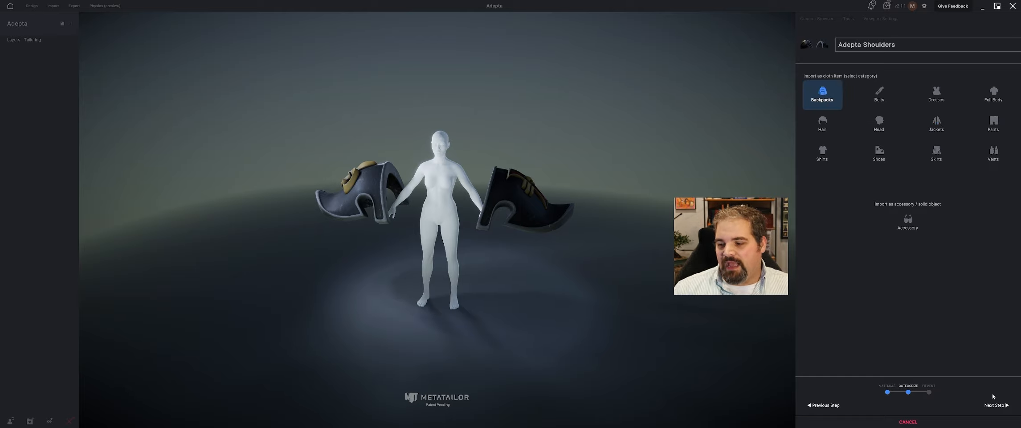
{"action": "left_click", "coordinate": [992, 408]}
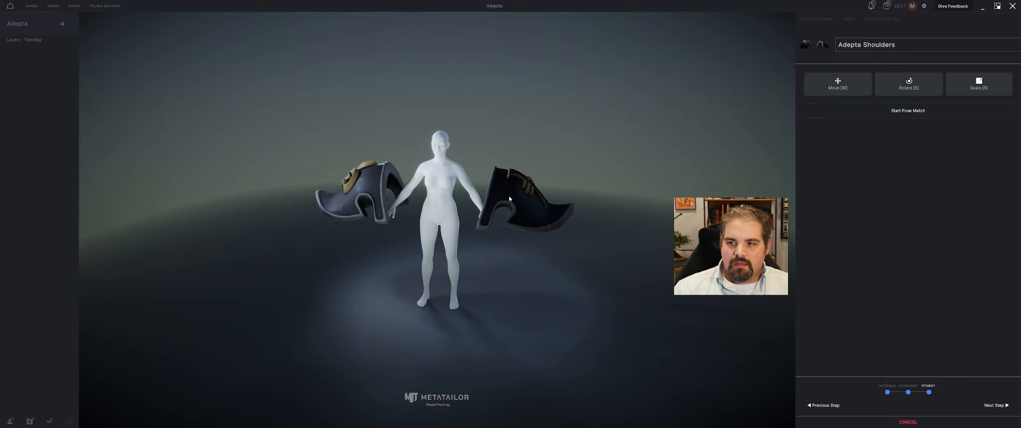
Step: Scale the shoulder armor down to match the avatar and raise it from the waist to shoulder height
{"action": "key", "text": "r"}
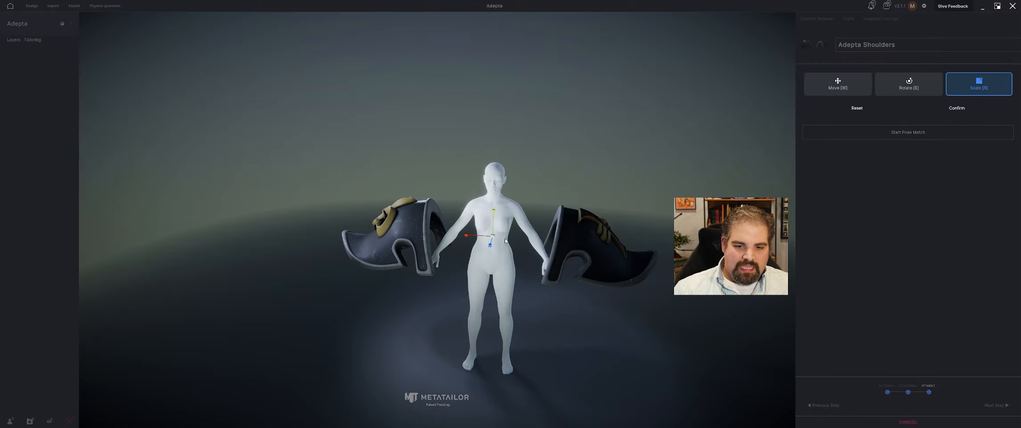
{"action": "left_click_drag", "start_coordinate": [493, 239], "coordinate": [493, 192]}
{"action": "key", "text": "w"}
{"action": "key", "text": "r"}
{"action": "right_click_drag", "start_coordinate": [466, 210], "coordinate": [601, 196]}
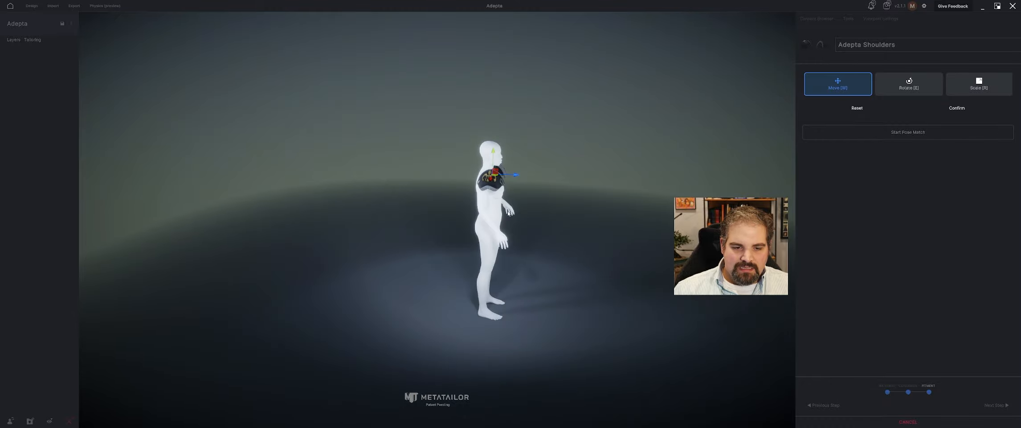
Step: Refine the shoulder armor's depth, size and height so both pieces sit on the avatar's shoulders
{"action": "scroll", "coordinate": [602, 188], "scroll_direction": "up", "scroll_amount": 6}
{"action": "middle_click_drag", "start_coordinate": [606, 134], "coordinate": [515, 199]}
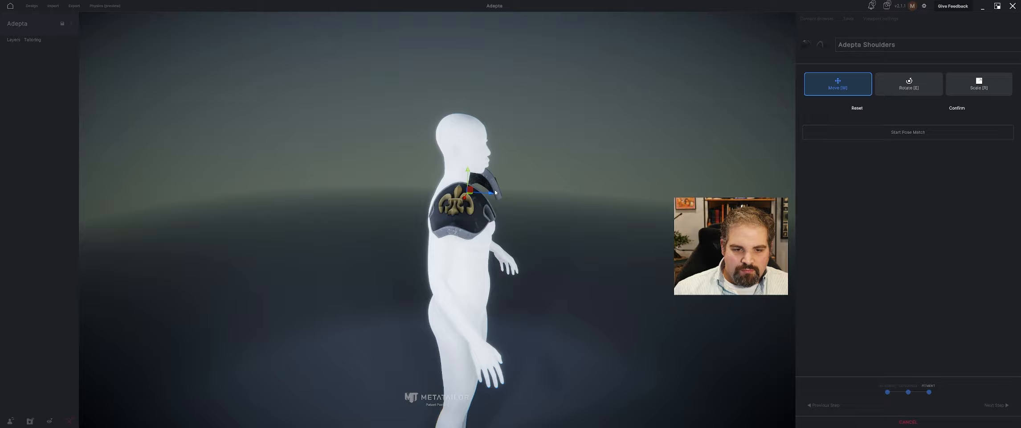
{"action": "right_click_drag", "start_coordinate": [485, 194], "coordinate": [664, 188]}
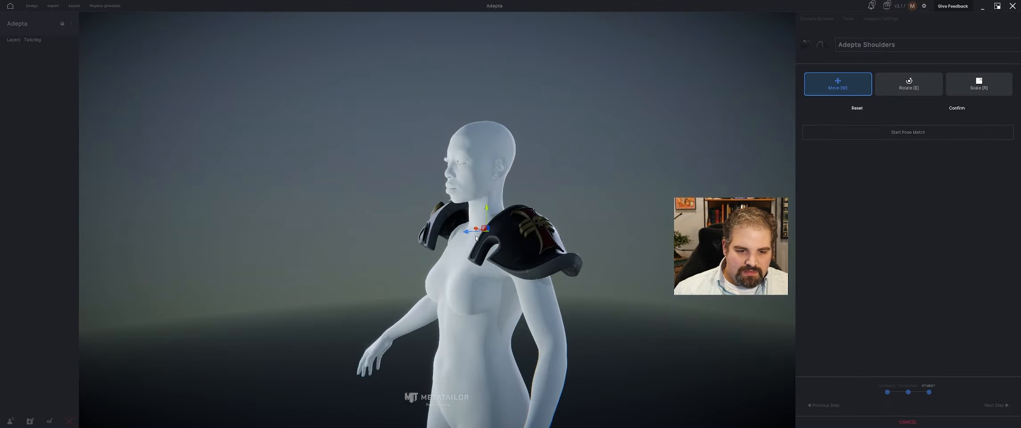
{"action": "left_click_drag", "start_coordinate": [469, 232], "coordinate": [490, 232]}
{"action": "key", "text": "r"}
{"action": "middle_click_drag", "start_coordinate": [491, 232], "coordinate": [541, 199]}
{"action": "left_click_drag", "start_coordinate": [540, 201], "coordinate": [540, 208]}
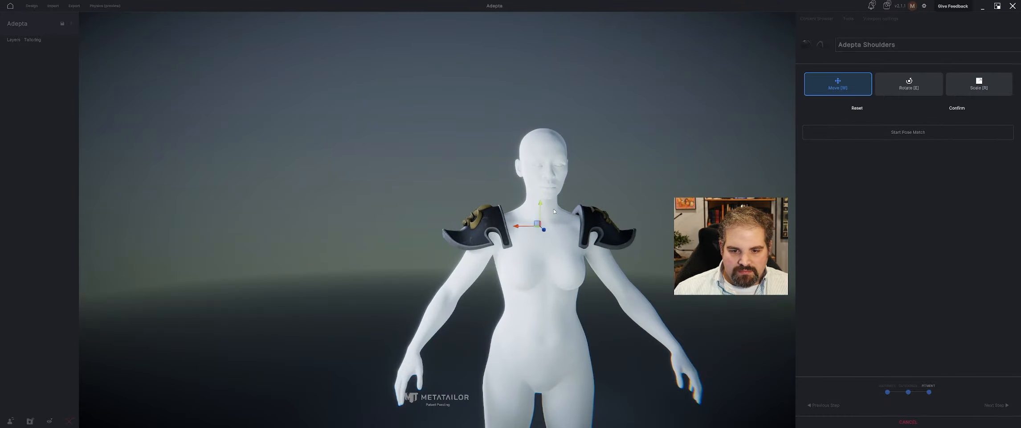
Step: Check the shoulder armor's placement from the side and front, and confirm the fitting transform
{"action": "middle_click_drag", "start_coordinate": [554, 211], "coordinate": [479, 224]}
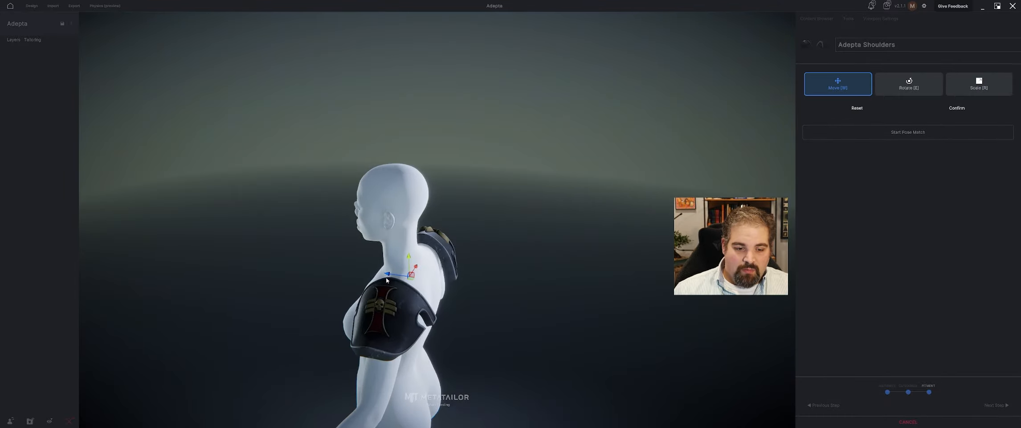
{"action": "middle_click_drag", "start_coordinate": [391, 277], "coordinate": [624, 202]}
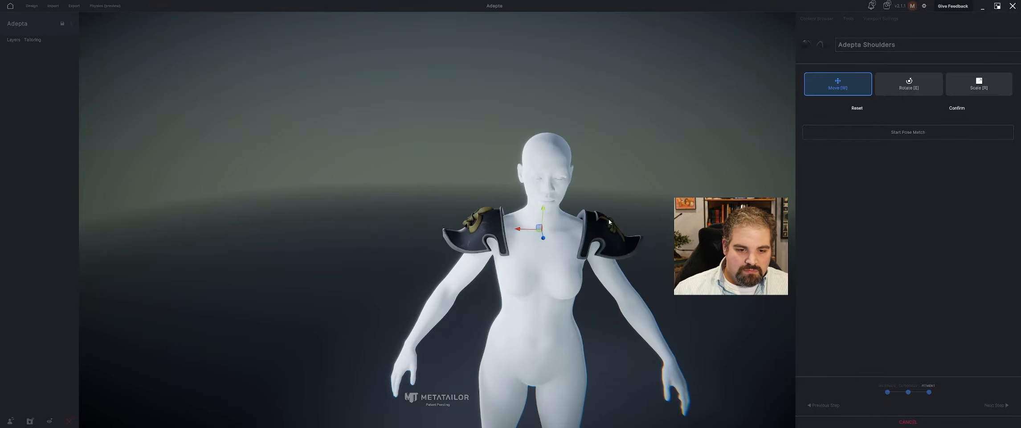
{"action": "middle_click_drag", "start_coordinate": [558, 221], "coordinate": [588, 225]}
{"action": "left_click", "coordinate": [953, 109]}
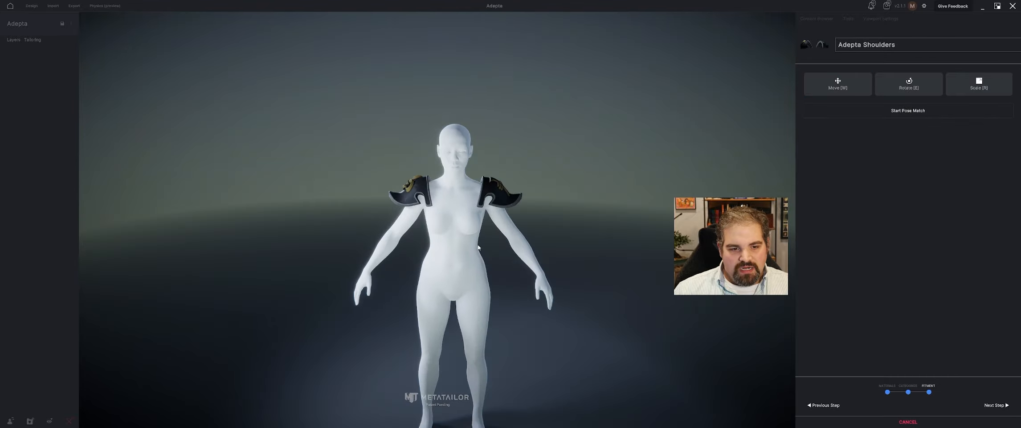
Step: Run the pose match for the shoulder armor, accept the existing joint positions with Mirror X on, and finish the import
{"action": "left_click", "coordinate": [911, 111]}
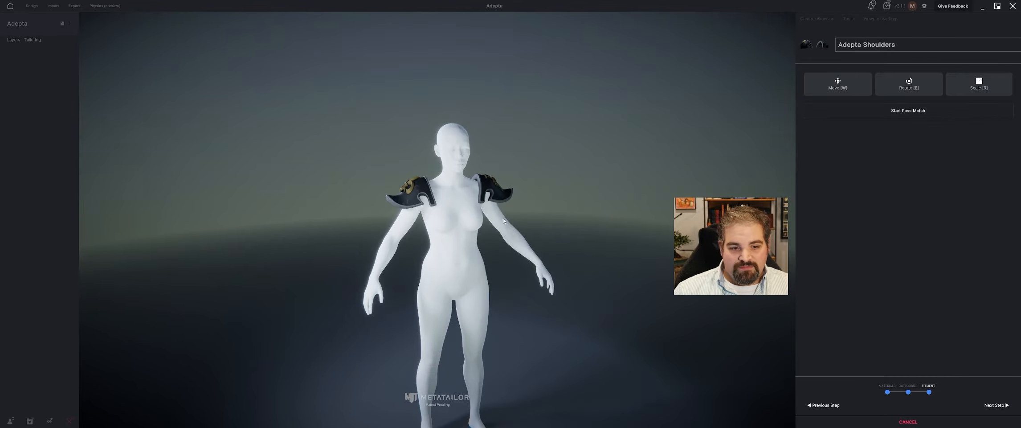
{"action": "scroll", "coordinate": [422, 233], "scroll_direction": "up", "scroll_amount": 6}
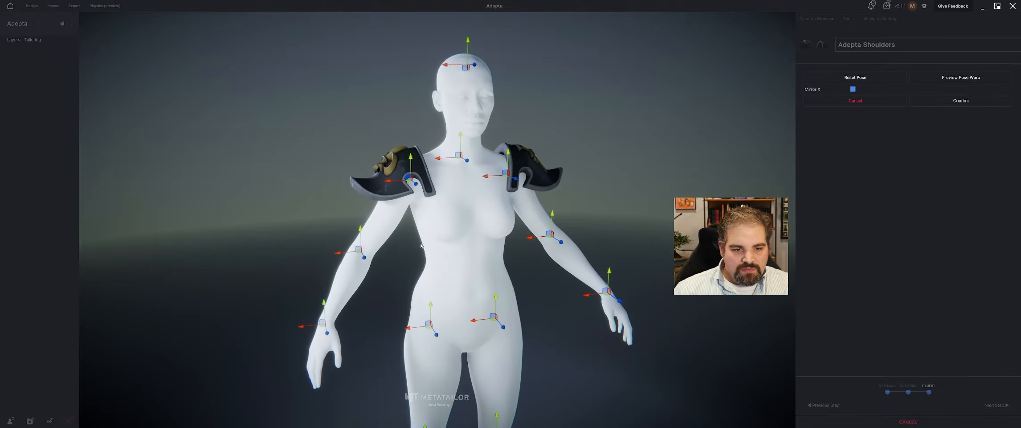
{"action": "middle_click_drag", "start_coordinate": [421, 233], "coordinate": [450, 234]}
{"action": "scroll", "coordinate": [512, 231], "scroll_direction": "down", "scroll_amount": 6}
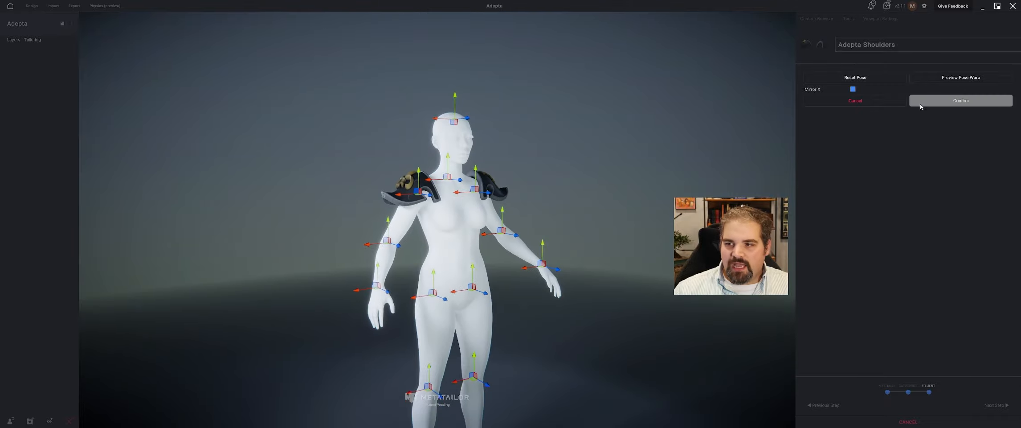
{"action": "left_click", "coordinate": [920, 100]}
{"action": "left_click", "coordinate": [998, 406]}
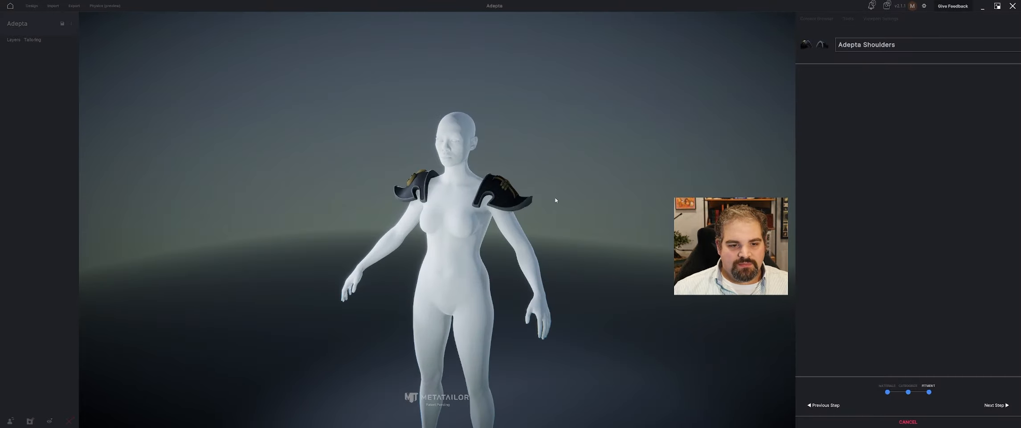
Step: Import the Adepta Body Armor model from the Adepta Mod Body Armor folder as a cloth/accessory item
{"action": "left_click", "coordinate": [54, 7]}
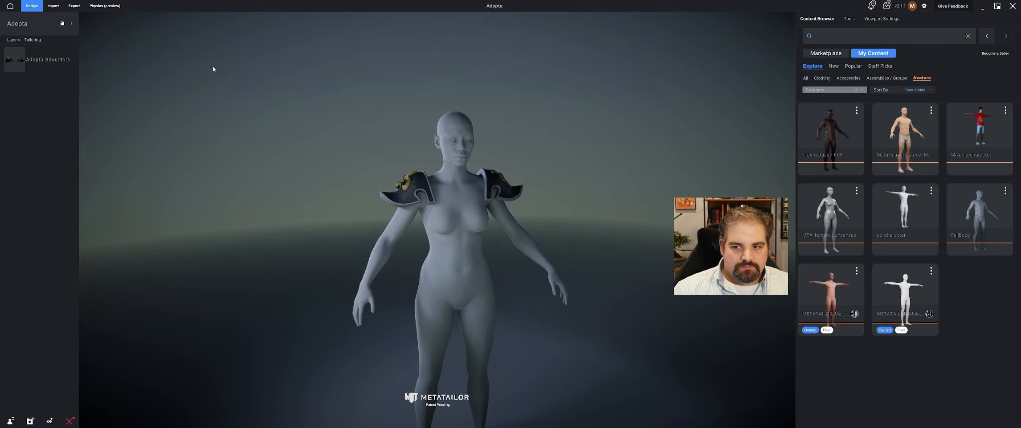
{"action": "left_click", "coordinate": [849, 78]}
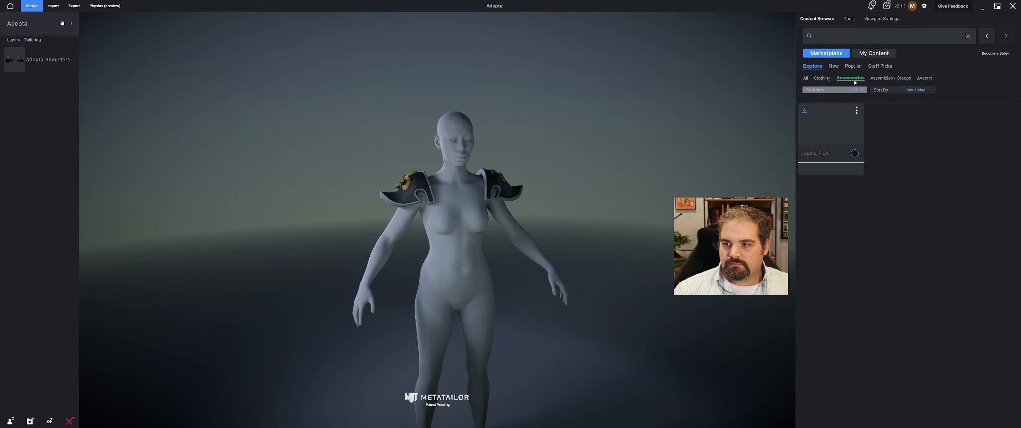
{"action": "left_click", "coordinate": [52, 6]}
{"action": "left_click", "coordinate": [863, 57]}
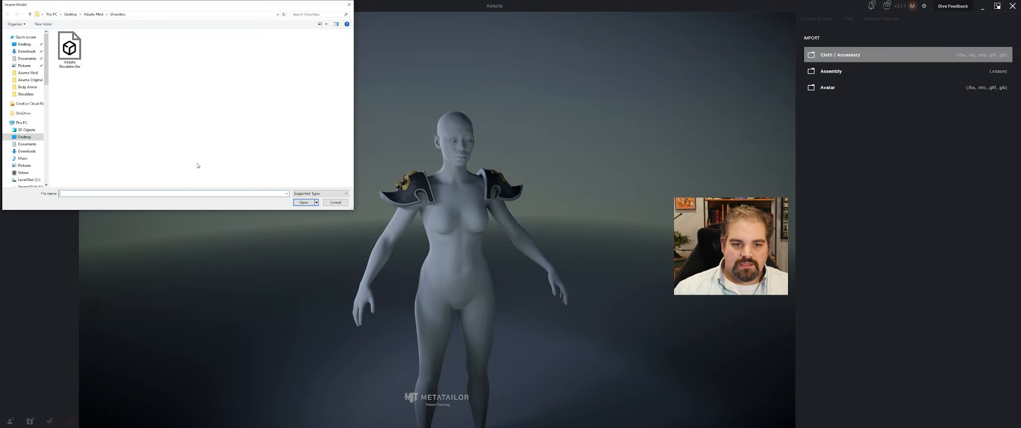
{"action": "left_click", "coordinate": [93, 14]}
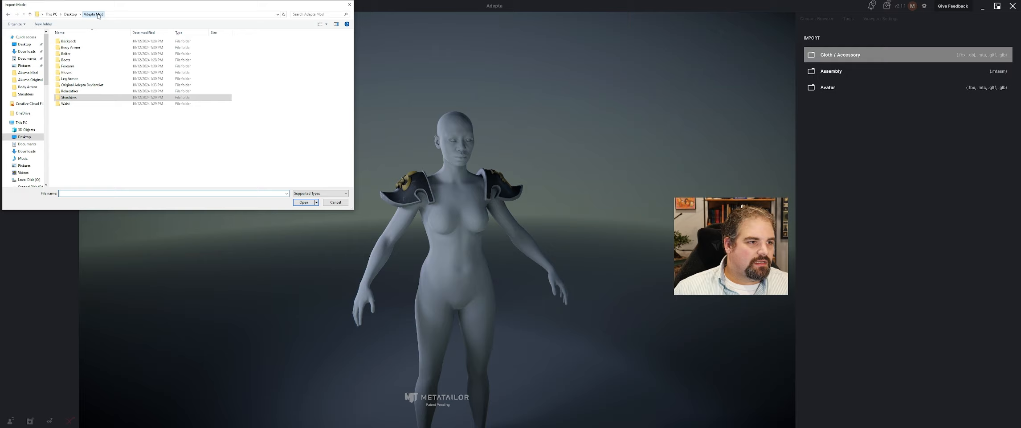
{"action": "left_click", "coordinate": [117, 49]}
{"action": "left_click", "coordinate": [302, 205]}
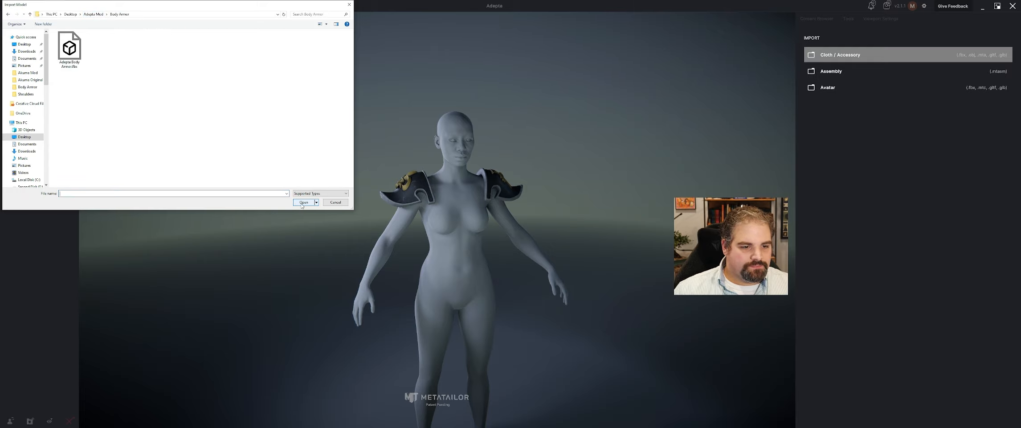
{"action": "left_click", "coordinate": [309, 203]}
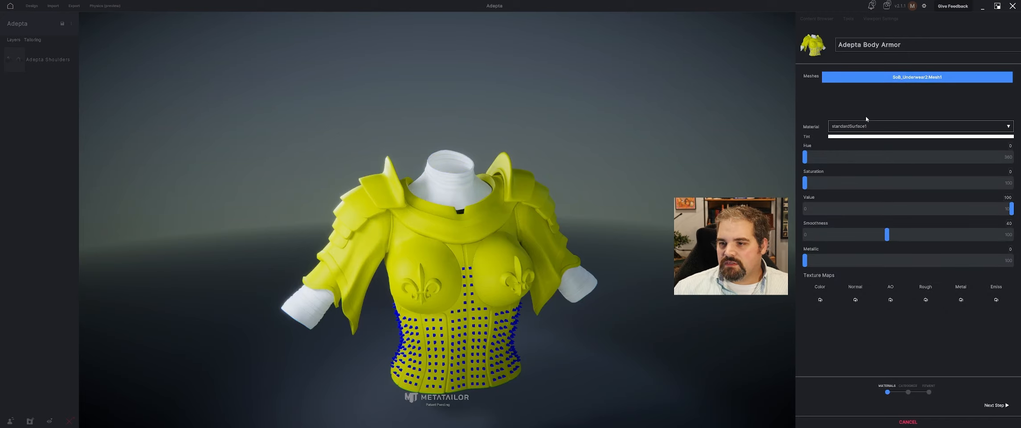
Step: Assign the Dynamic_Armor Diff and Normal images as the color and normal maps of the Dynamic_Armor1 material
{"action": "left_click", "coordinate": [894, 128]}
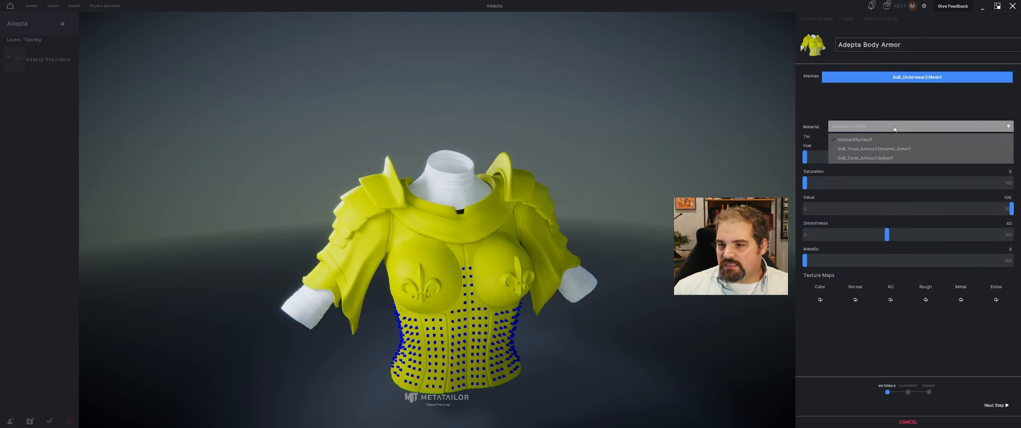
{"action": "left_click", "coordinate": [898, 149]}
{"action": "left_click", "coordinate": [824, 303]}
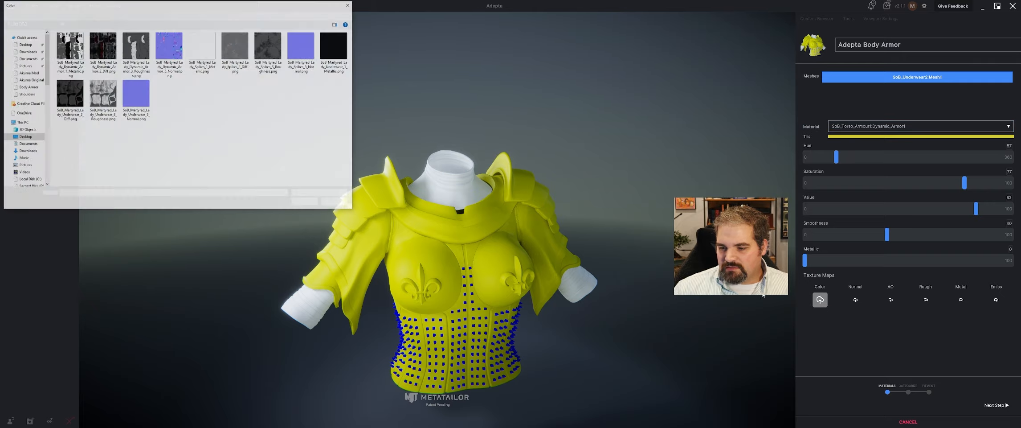
{"action": "left_click", "coordinate": [103, 46]}
{"action": "left_click", "coordinate": [303, 202]}
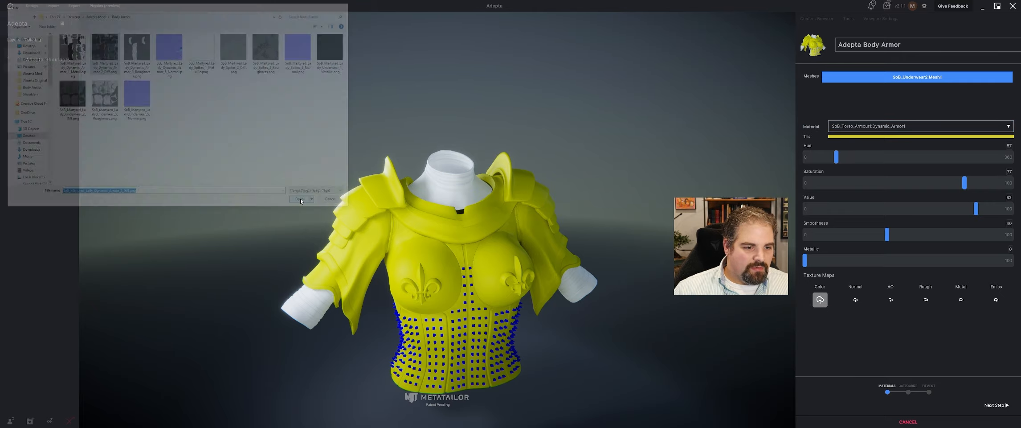
{"action": "left_click", "coordinate": [861, 303]}
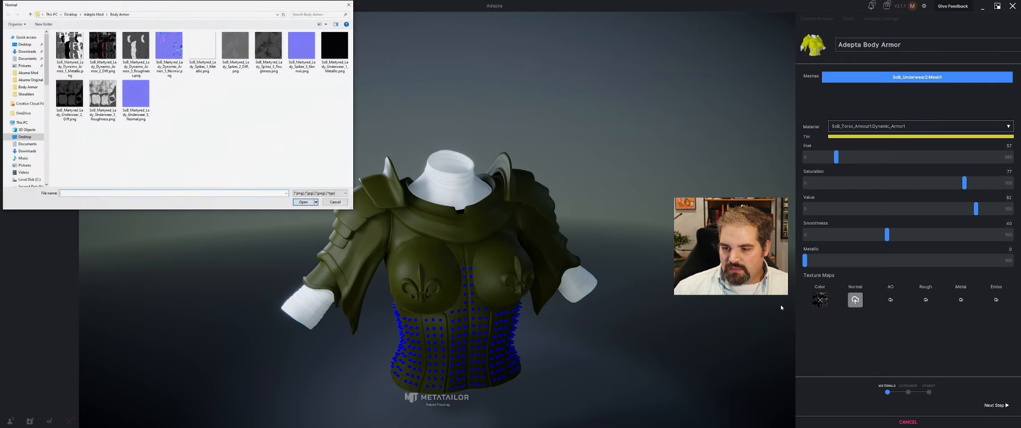
{"action": "left_click", "coordinate": [169, 49]}
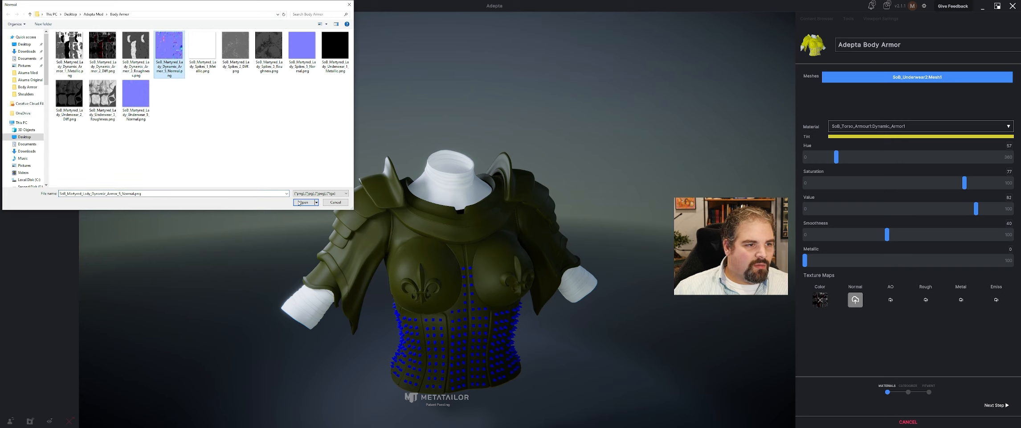
{"action": "left_click", "coordinate": [302, 203]}
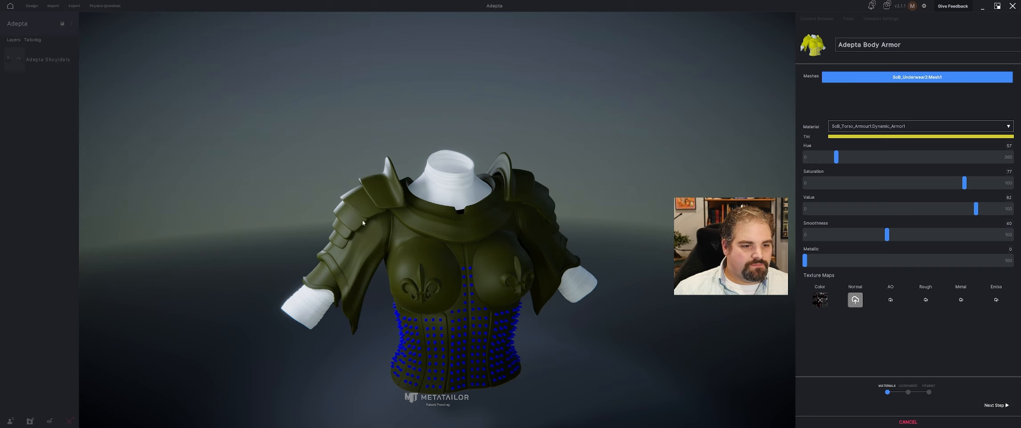
Step: Load the Dynamic_Armor Roughness image as the rough map and the Spikes Metallic image as the metal map
{"action": "left_click", "coordinate": [926, 300]}
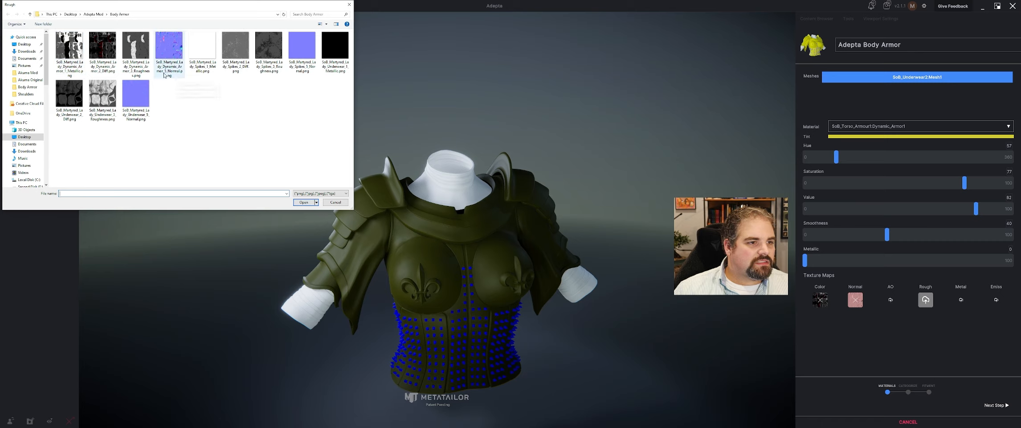
{"action": "left_click", "coordinate": [138, 70]}
{"action": "left_click", "coordinate": [303, 202]}
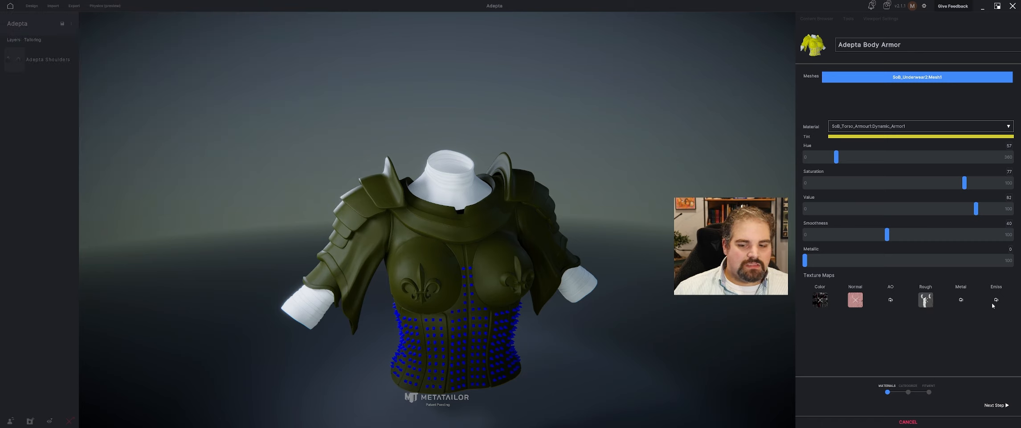
{"action": "left_click", "coordinate": [960, 299]}
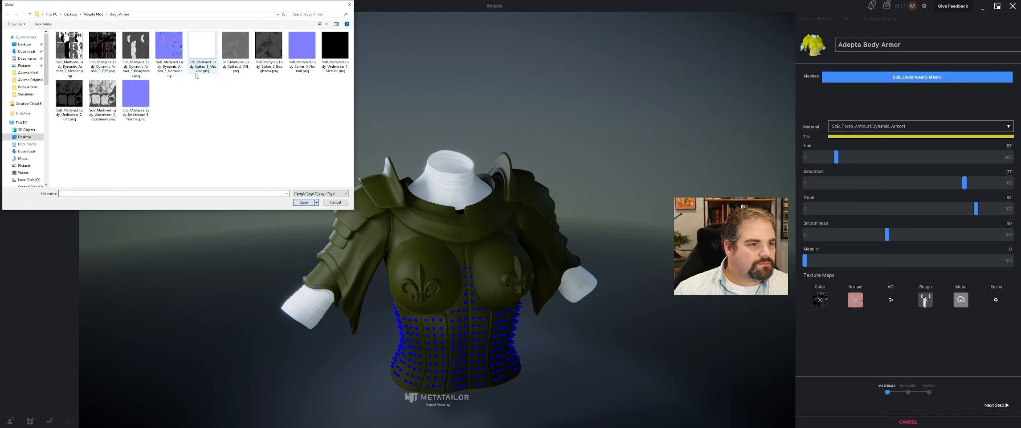
{"action": "left_click", "coordinate": [303, 202]}
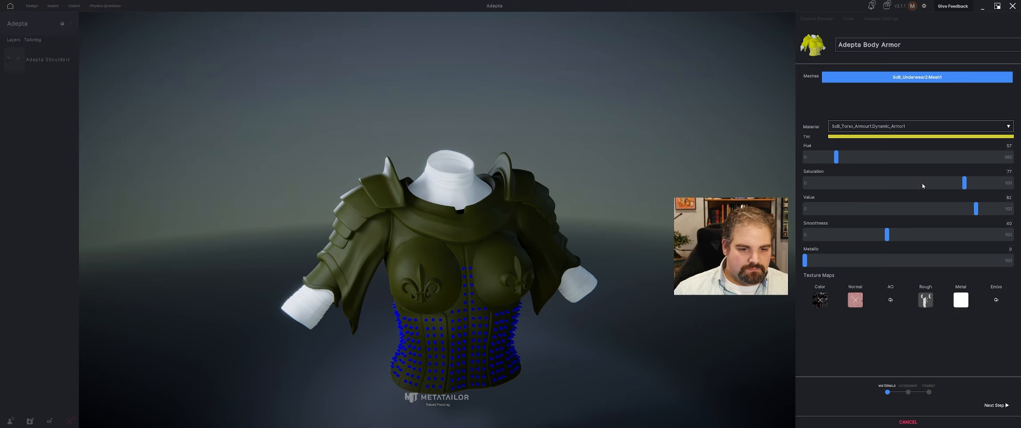
Step: Remove the yellow tint from the Dynamic_Armor1 material by setting its saturation to 0 and value to 100
{"action": "left_click_drag", "start_coordinate": [973, 187], "coordinate": [950, 185]}
{"action": "left_click_drag", "start_coordinate": [797, 184], "coordinate": [721, 187]}
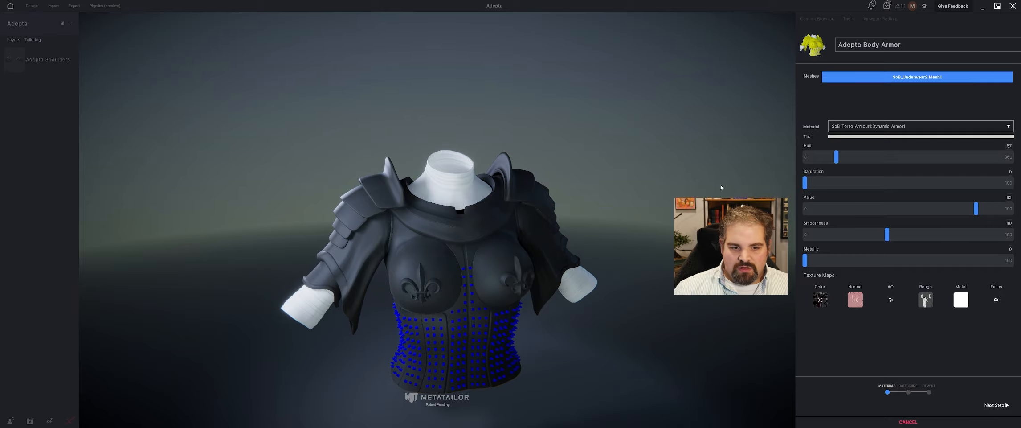
{"action": "left_click_drag", "start_coordinate": [976, 208], "coordinate": [1012, 208]}
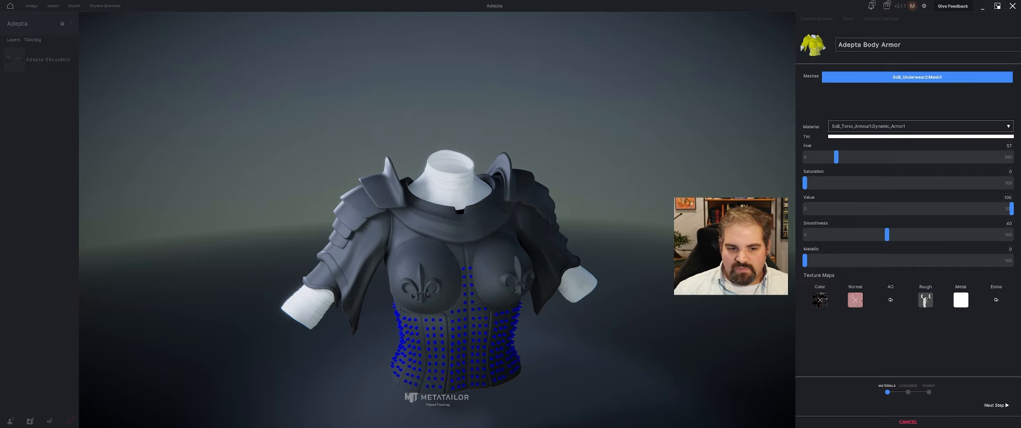
{"action": "middle_click_drag", "start_coordinate": [658, 184], "coordinate": [665, 183]}
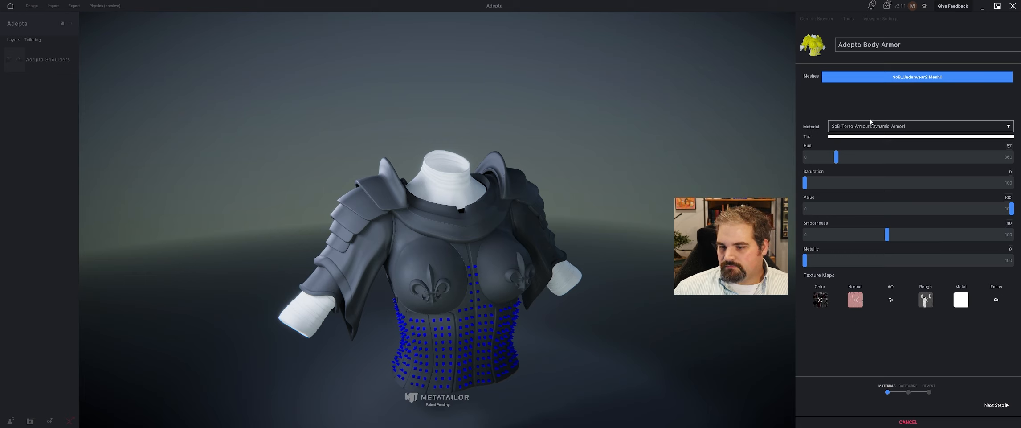
Step: Assign the Underwear Diff and Normal images as the color and normal maps of the standardSurface1 material
{"action": "left_click", "coordinate": [870, 125]}
{"action": "left_click", "coordinate": [866, 140]}
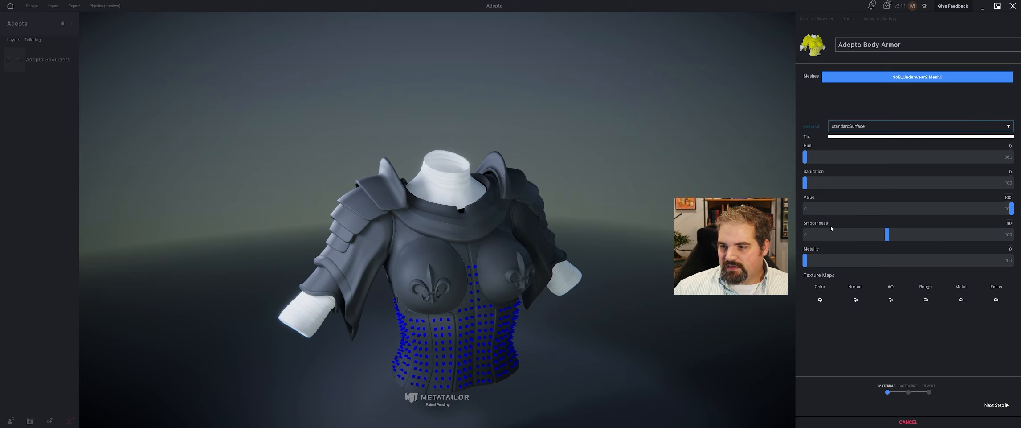
{"action": "left_click", "coordinate": [821, 299]}
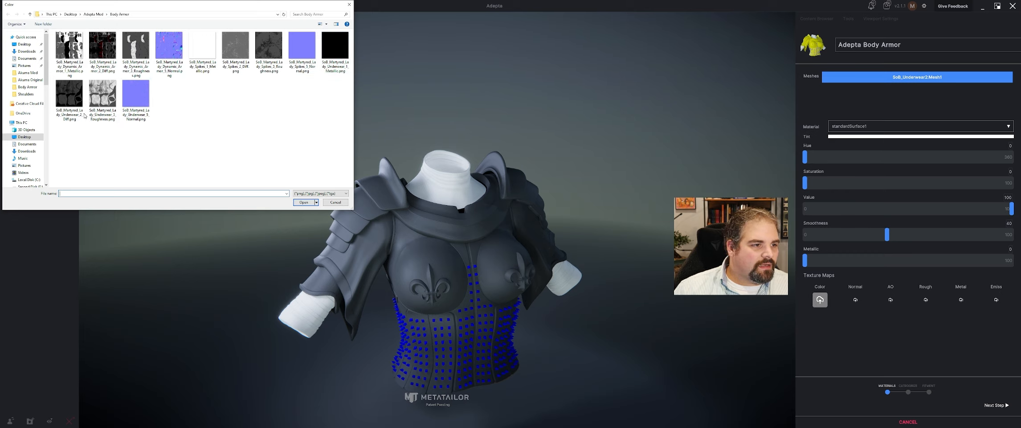
{"action": "left_click", "coordinate": [304, 202]}
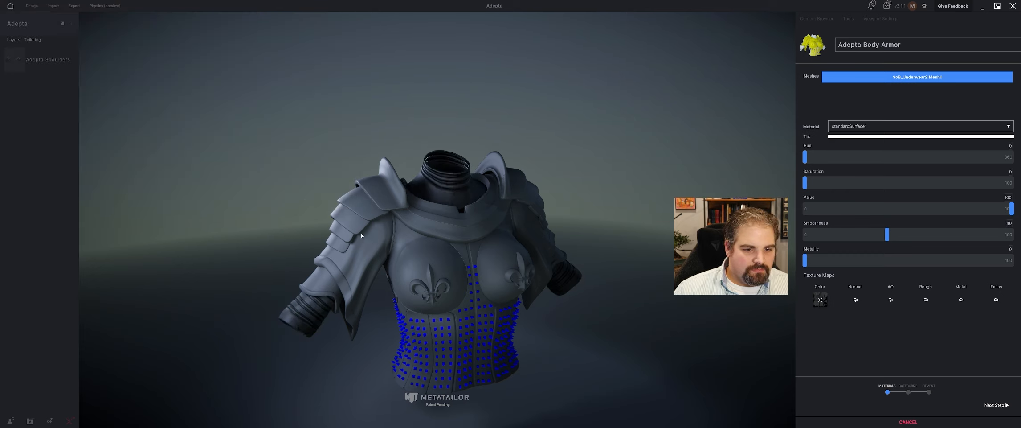
{"action": "left_click", "coordinate": [855, 300]}
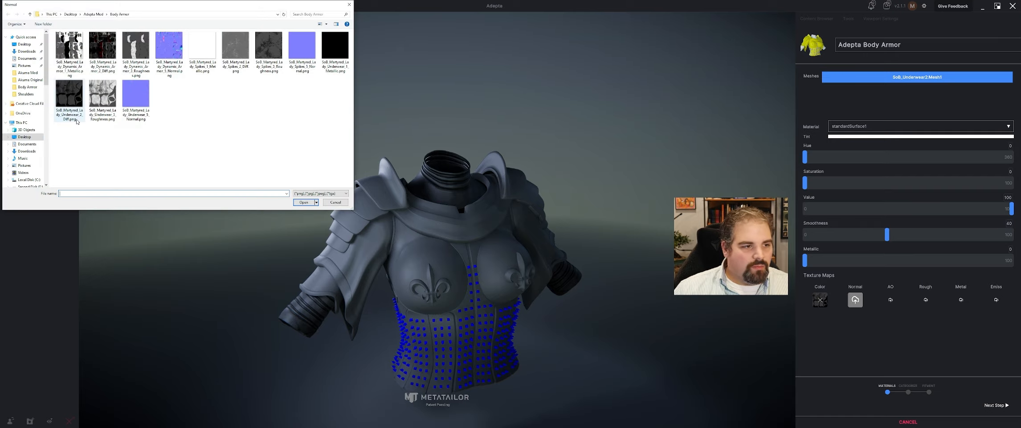
{"action": "left_click", "coordinate": [138, 118]}
{"action": "left_click", "coordinate": [302, 202]}
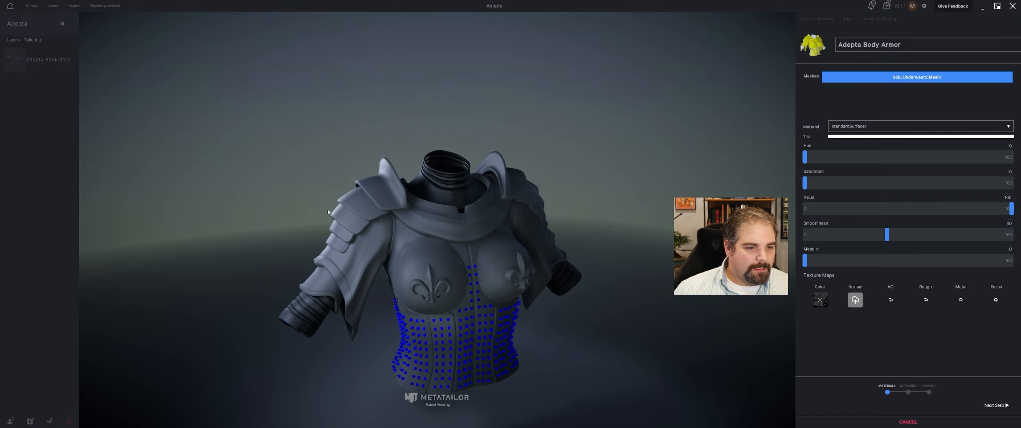
Step: Load the Underwear Roughness image as the rough map and the Underwear Metallic image as the metal map
{"action": "left_click", "coordinate": [926, 302]}
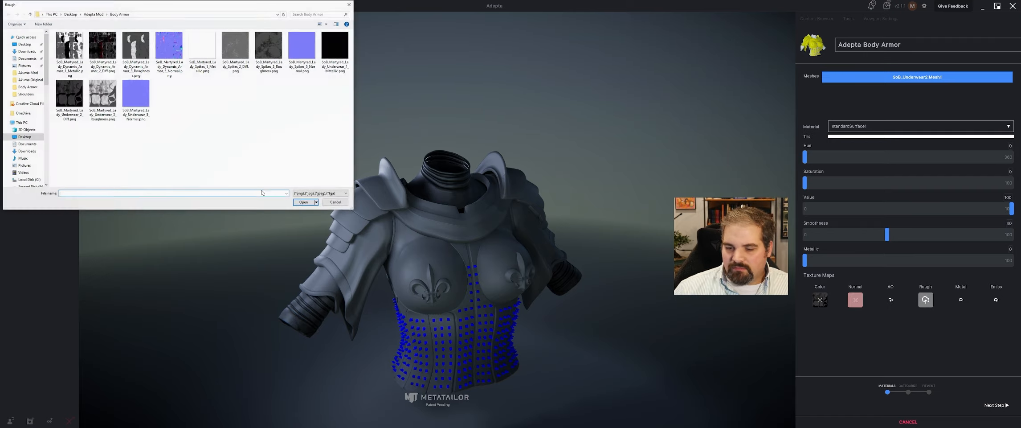
{"action": "left_click", "coordinate": [103, 94]}
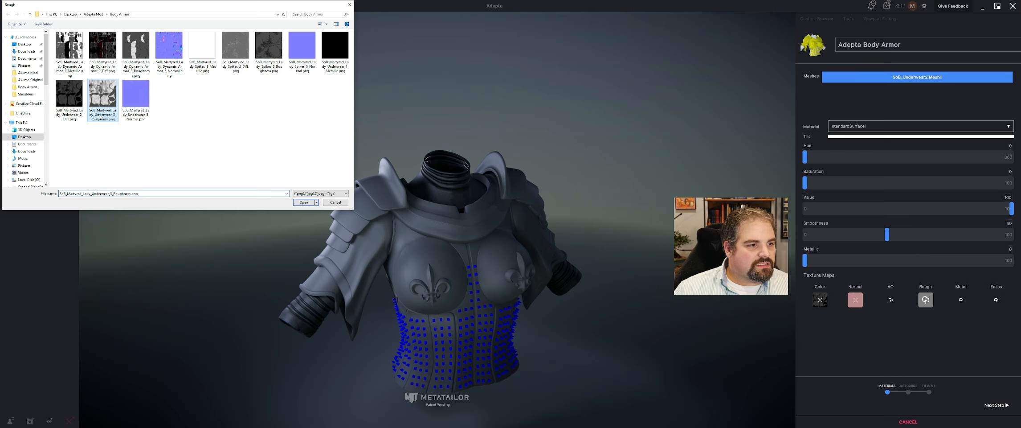
{"action": "left_click", "coordinate": [304, 202]}
{"action": "left_click", "coordinate": [967, 304]}
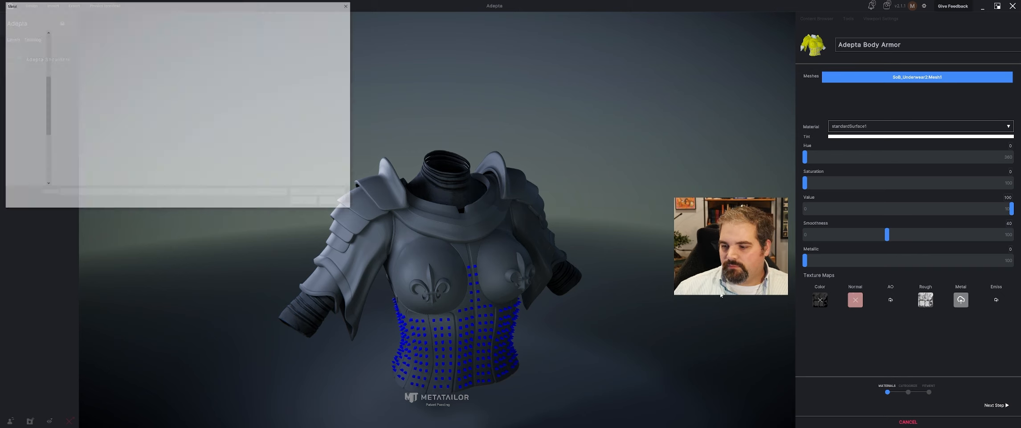
{"action": "left_click", "coordinate": [334, 72]}
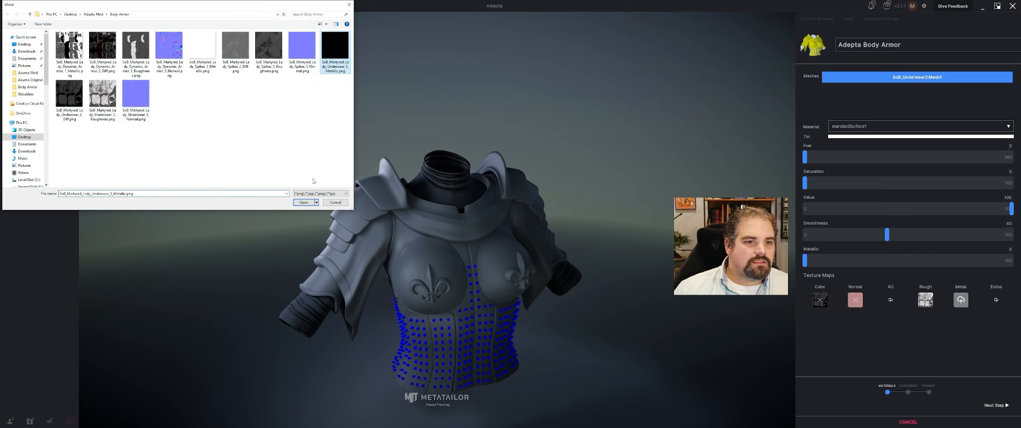
{"action": "left_click", "coordinate": [303, 203]}
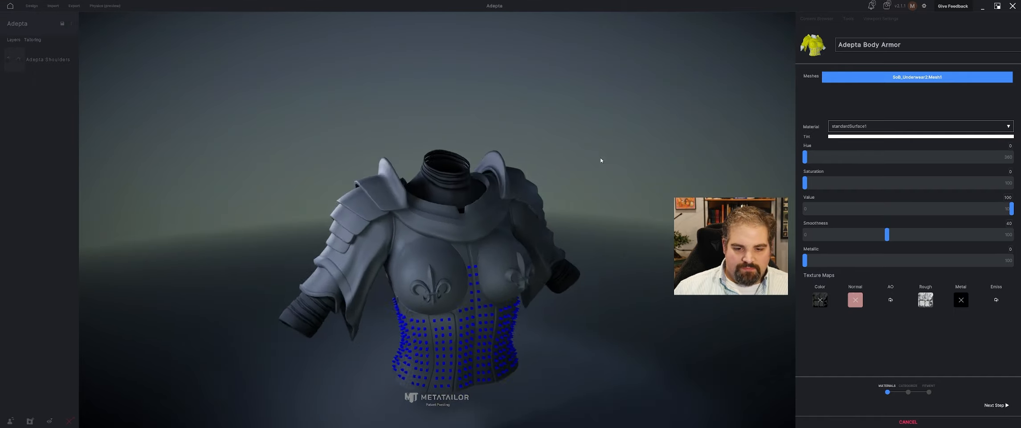
Step: Assign the Spikes Diff and Normal images as the color and normal maps of the Spikes1 material
{"action": "left_click", "coordinate": [886, 126]}
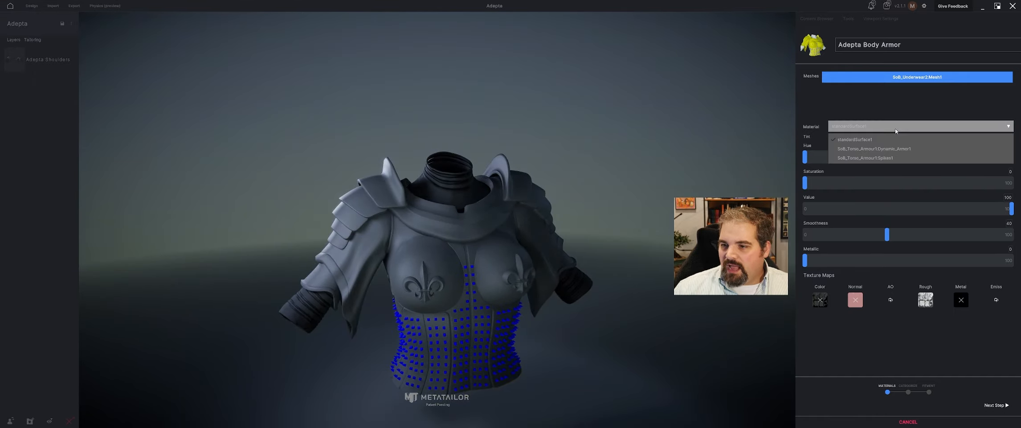
{"action": "left_click", "coordinate": [880, 158]}
{"action": "left_click", "coordinate": [820, 299]}
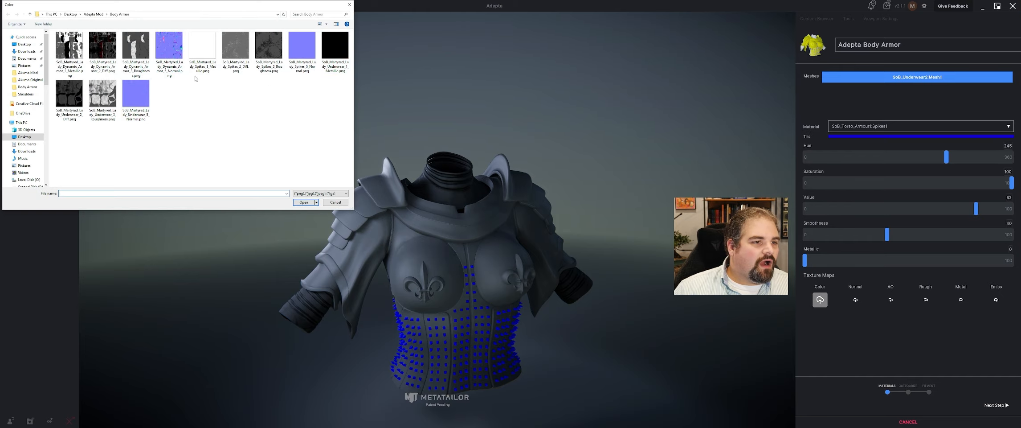
{"action": "left_click", "coordinate": [240, 67]}
{"action": "left_click", "coordinate": [305, 203]}
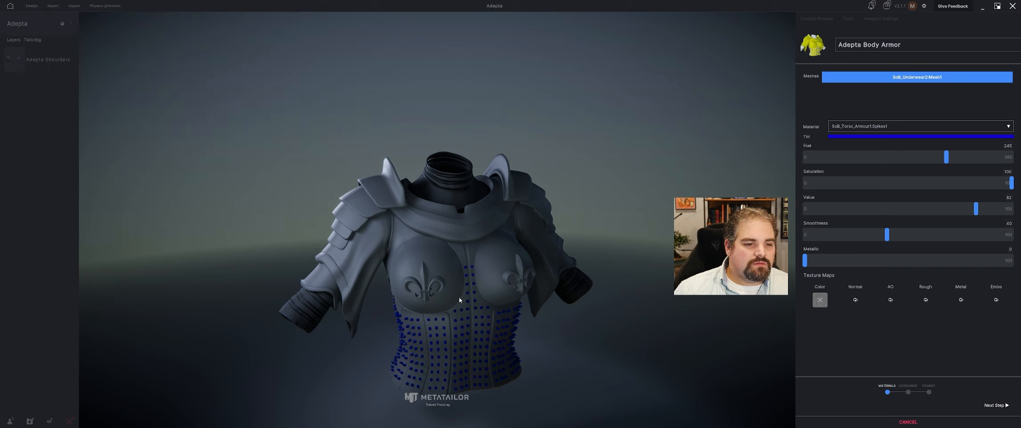
{"action": "left_click", "coordinate": [853, 302]}
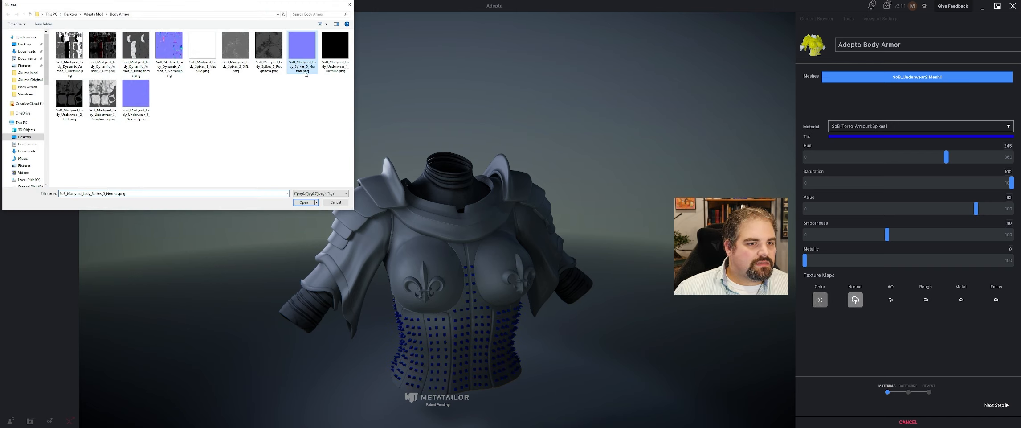
{"action": "left_click", "coordinate": [310, 200]}
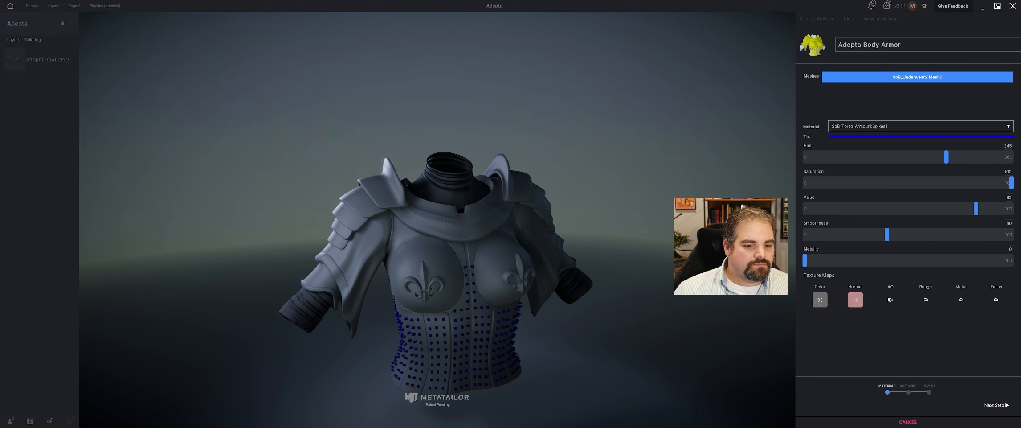
Step: Load the Spikes Roughness image as the rough map and the Spikes Metallic image as the metal map
{"action": "left_click", "coordinate": [926, 301]}
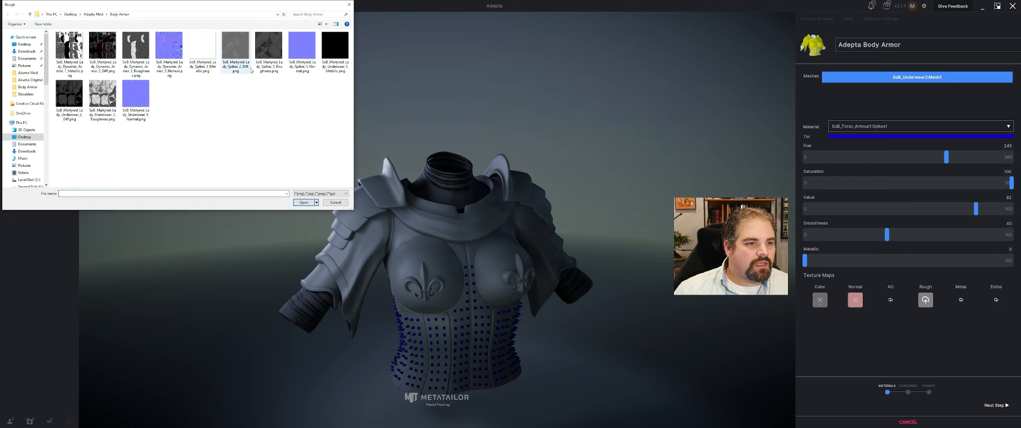
{"action": "left_click", "coordinate": [304, 202]}
{"action": "left_click", "coordinate": [961, 300]}
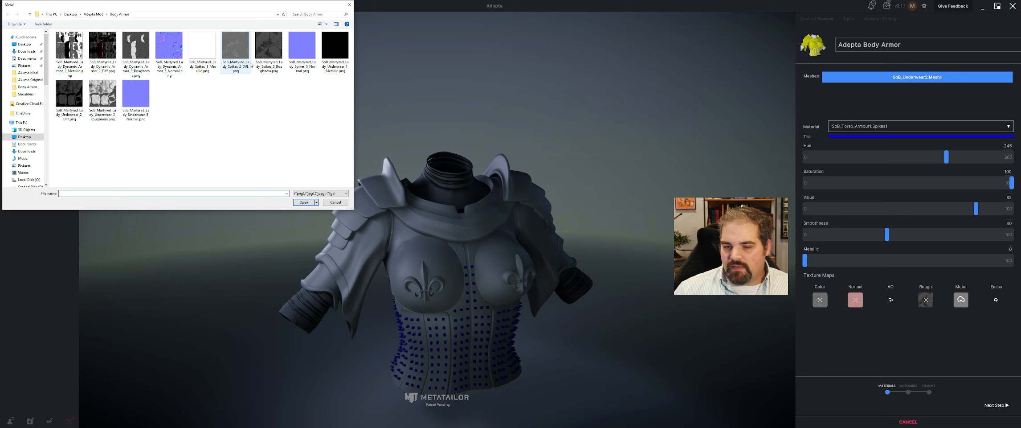
{"action": "left_click", "coordinate": [207, 67]}
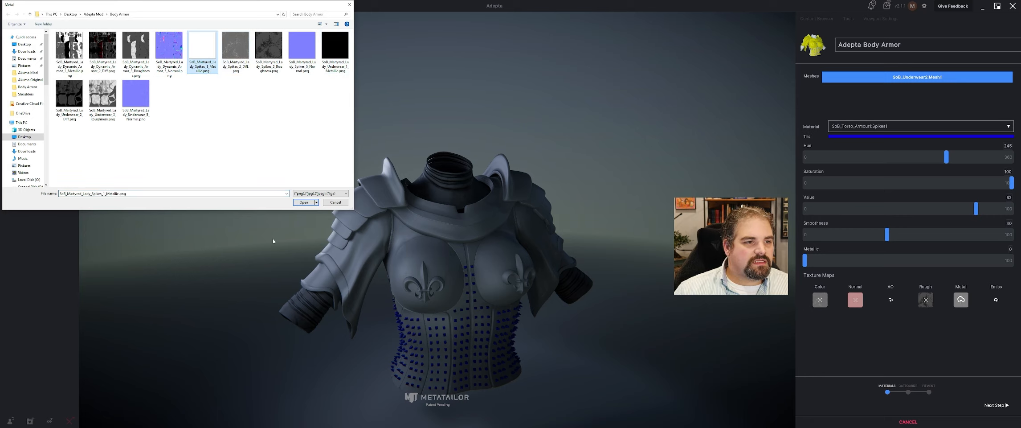
{"action": "left_click", "coordinate": [304, 202]}
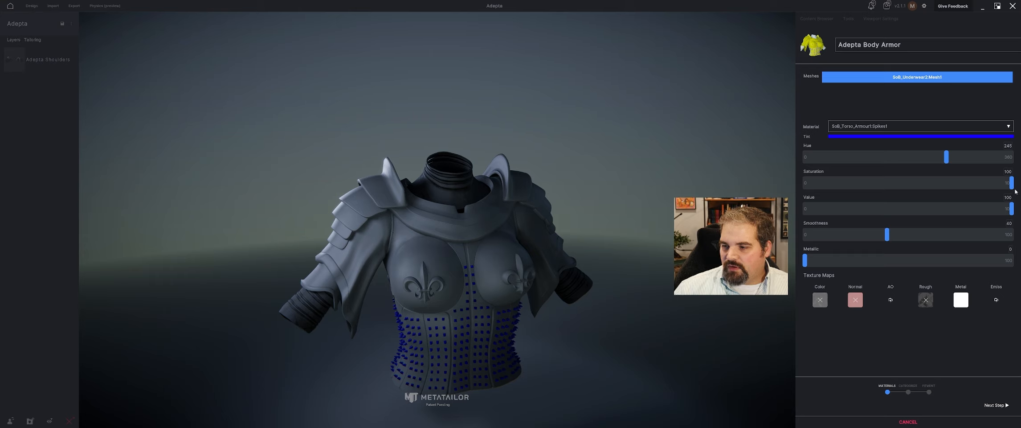
Step: Remove the blue tint from the Spikes1 material with saturation 0 and value 100, and check the other two materials' settings
{"action": "left_click_drag", "start_coordinate": [991, 186], "coordinate": [794, 185]}
{"action": "left_click", "coordinate": [872, 130]}
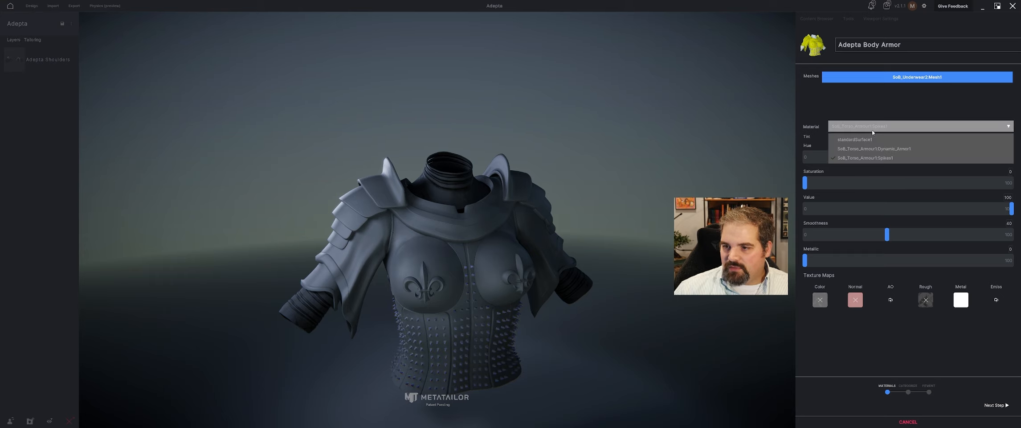
{"action": "left_click", "coordinate": [867, 149]}
{"action": "left_click", "coordinate": [872, 126]}
{"action": "left_click", "coordinate": [856, 139]}
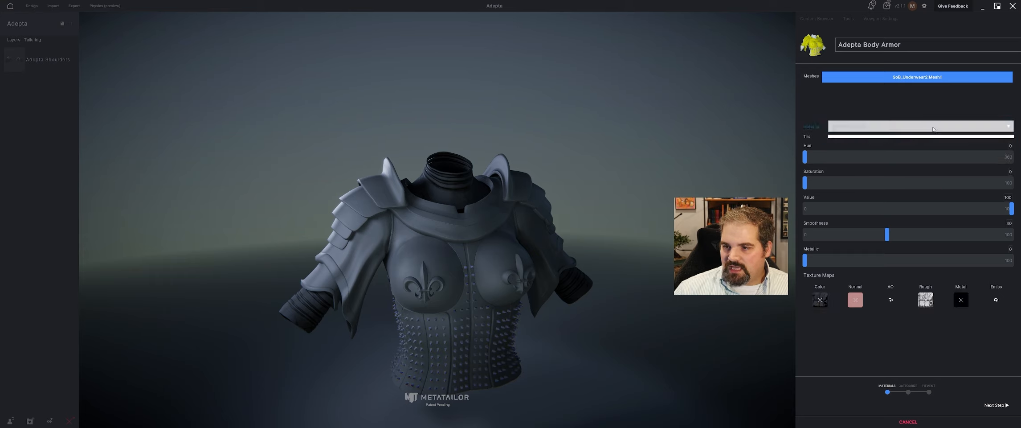
Step: Finish the material setup, categorize the body armor as Shirts, and proceed to fitment
{"action": "left_click", "coordinate": [995, 405]}
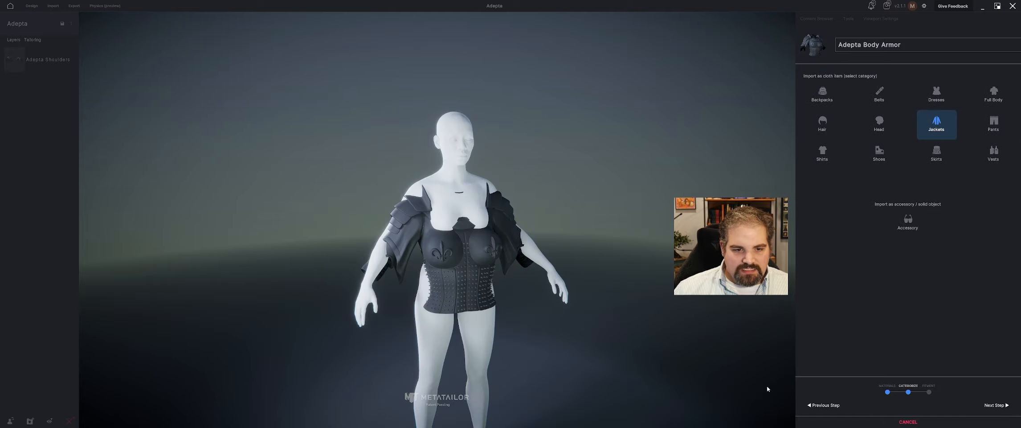
{"action": "left_click", "coordinate": [822, 152]}
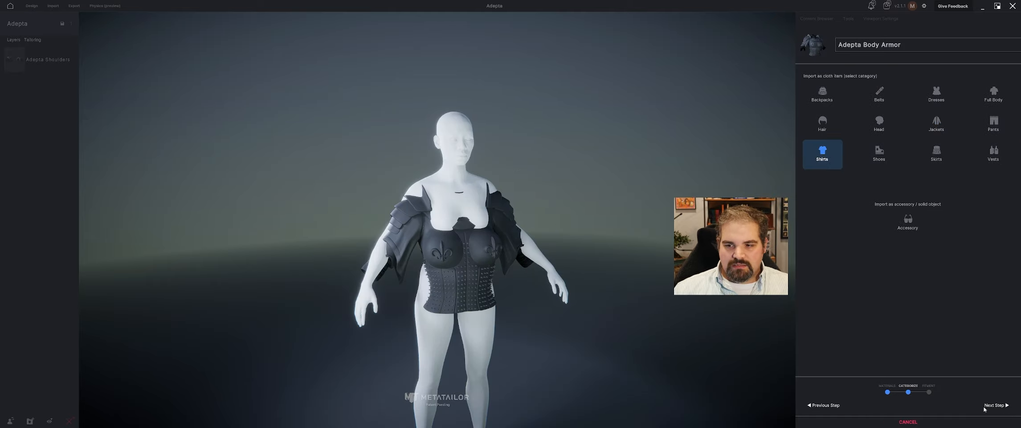
{"action": "left_click", "coordinate": [995, 405]}
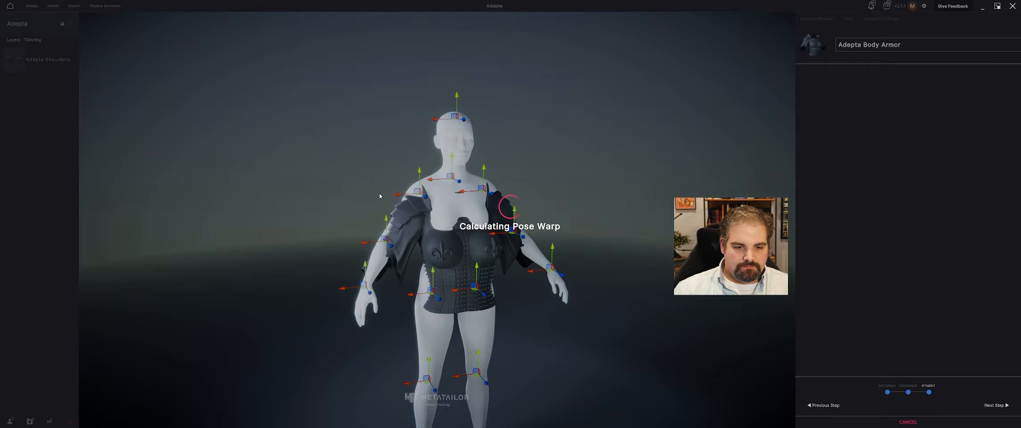
Step: Raise the body armor and adjust its front-to-back position so it sits over the avatar's torso
{"action": "key", "text": "w"}
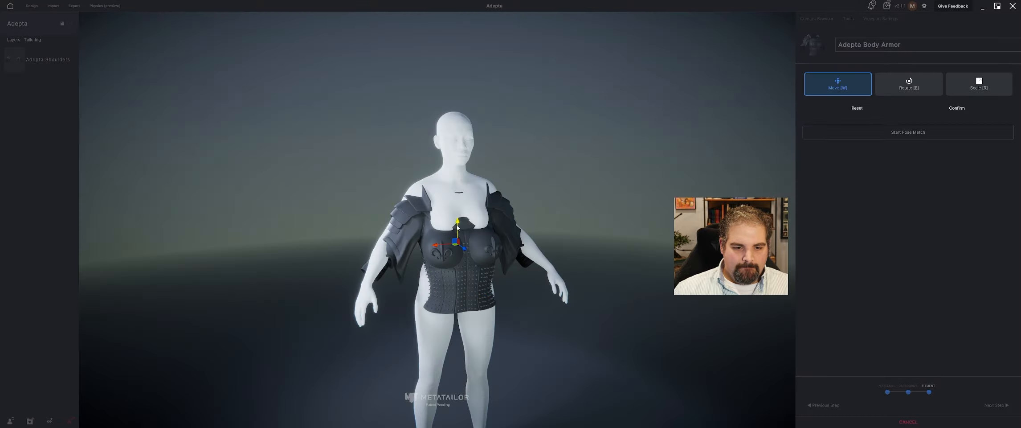
{"action": "left_click_drag", "start_coordinate": [457, 228], "coordinate": [455, 199]}
{"action": "right_click_drag", "start_coordinate": [455, 201], "coordinate": [487, 227]}
{"action": "left_click_drag", "start_coordinate": [470, 214], "coordinate": [467, 216]}
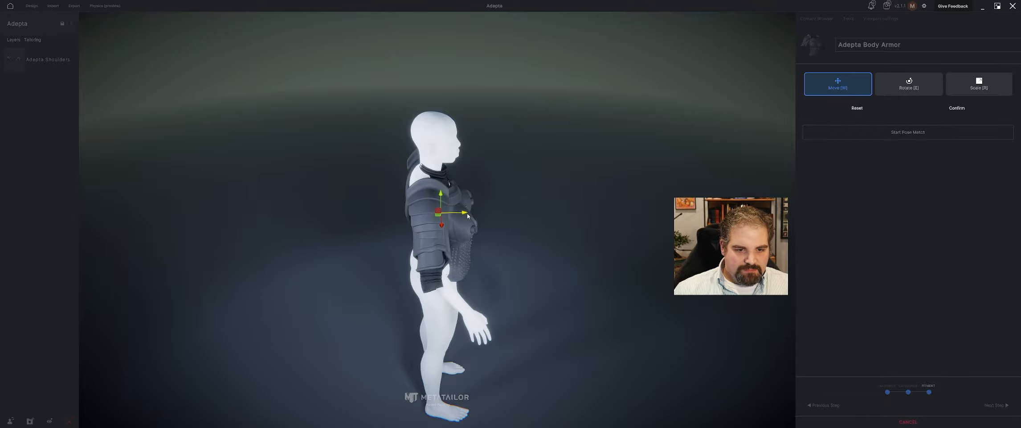
{"action": "right_click_drag", "start_coordinate": [468, 215], "coordinate": [433, 207]}
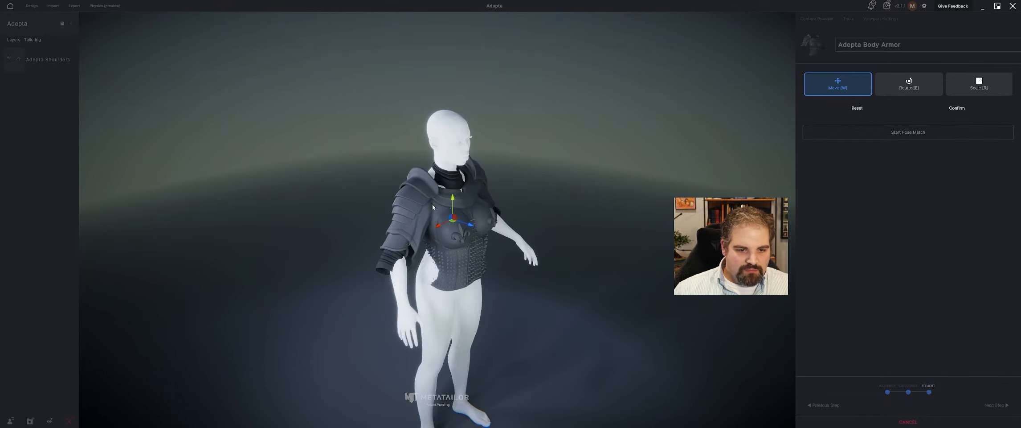
{"action": "right_click_drag", "start_coordinate": [478, 251], "coordinate": [476, 231]}
Step: Scale the body armor slightly to suit the avatar and confirm its placement
{"action": "scroll", "coordinate": [447, 241], "scroll_direction": "up", "scroll_amount": 5}
{"action": "key", "text": "r"}
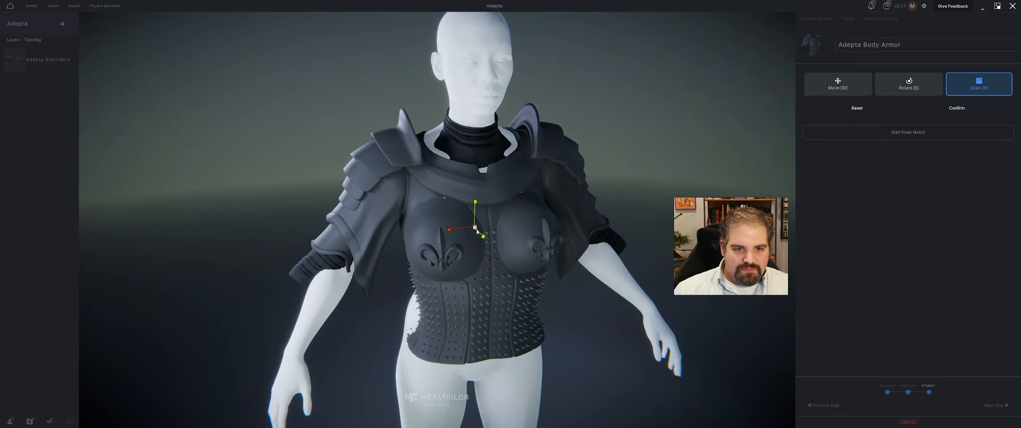
{"action": "left_click_drag", "start_coordinate": [476, 228], "coordinate": [475, 227]}
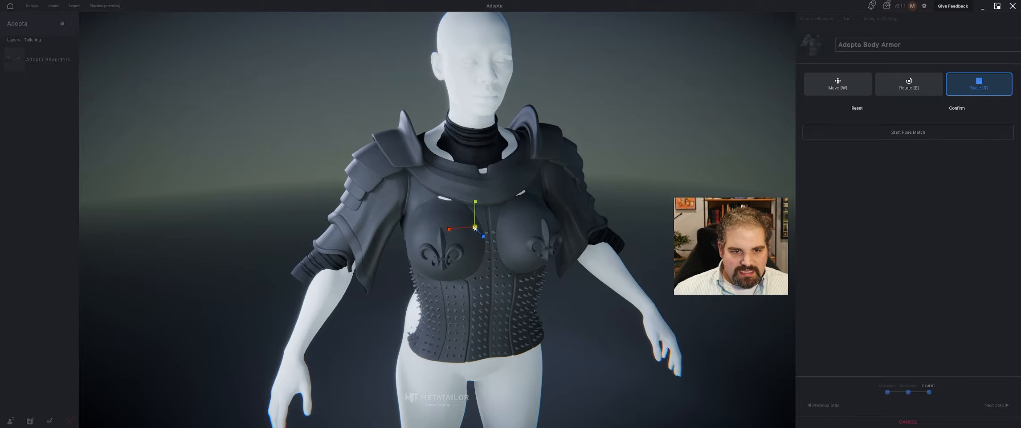
{"action": "middle_click_drag", "start_coordinate": [475, 228], "coordinate": [483, 243]}
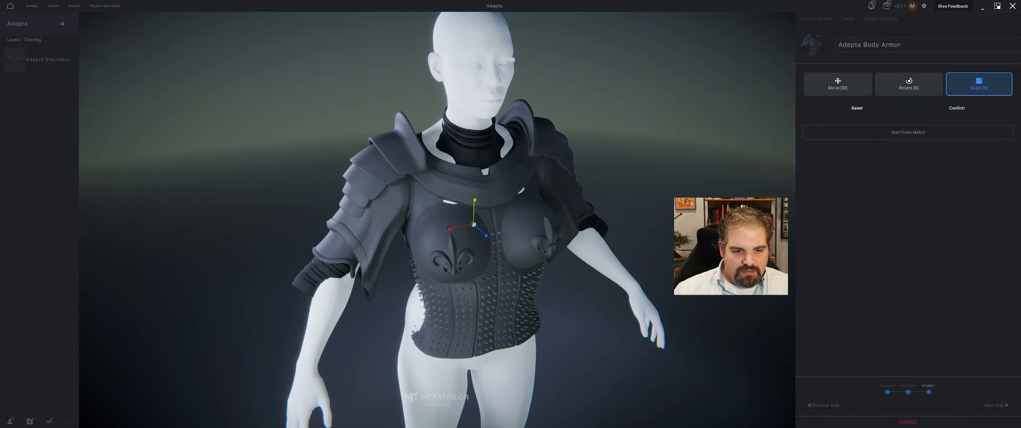
{"action": "left_click", "coordinate": [958, 107]}
Step: Start pose matching and shift the avatar's hip joint handles forward to line up with the armor
{"action": "middle_click_drag", "start_coordinate": [623, 240], "coordinate": [797, 239]}
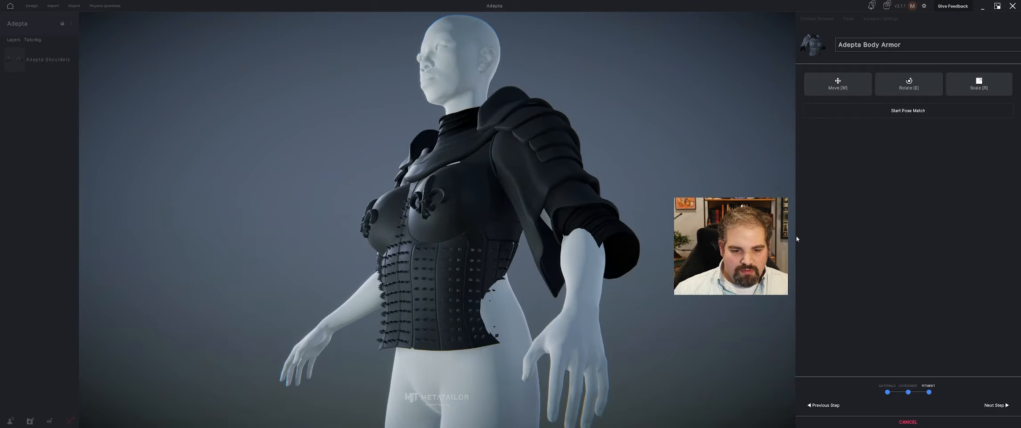
{"action": "left_click", "coordinate": [908, 111]}
{"action": "middle_click_drag", "start_coordinate": [691, 352], "coordinate": [623, 316]}
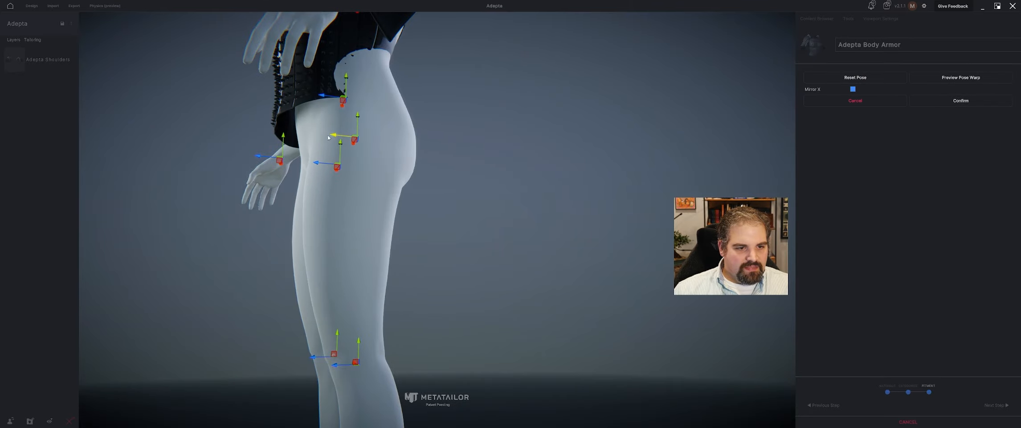
{"action": "left_click_drag", "start_coordinate": [328, 138], "coordinate": [307, 136]}
{"action": "middle_click_drag", "start_coordinate": [312, 139], "coordinate": [427, 245]}
{"action": "left_click_drag", "start_coordinate": [357, 286], "coordinate": [361, 286]}
Step: Move the avatar's elbow and wrist joint handles backward so the arms line up with the armor sleeves
{"action": "middle_click_drag", "start_coordinate": [296, 196], "coordinate": [296, 225]}
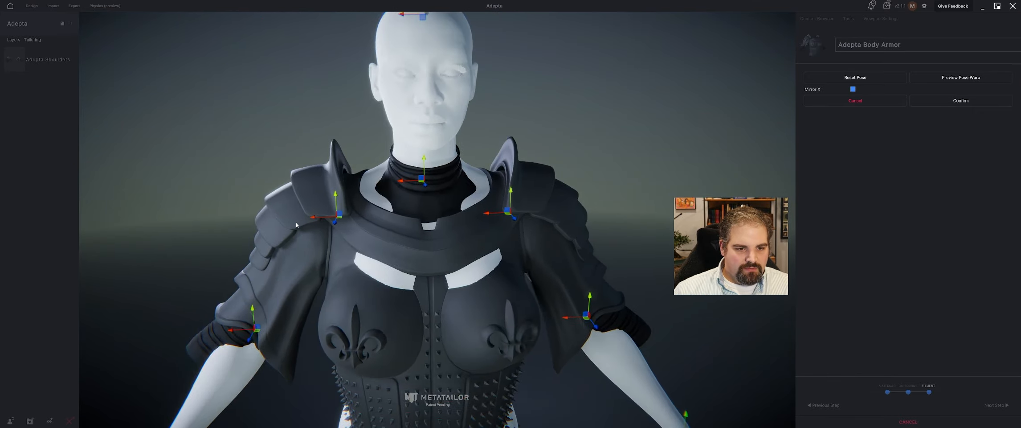
{"action": "right_click_drag", "start_coordinate": [279, 252], "coordinate": [380, 241]}
{"action": "left_click_drag", "start_coordinate": [517, 191], "coordinate": [499, 195]}
{"action": "scroll", "coordinate": [438, 280], "scroll_direction": "down", "scroll_amount": 5}
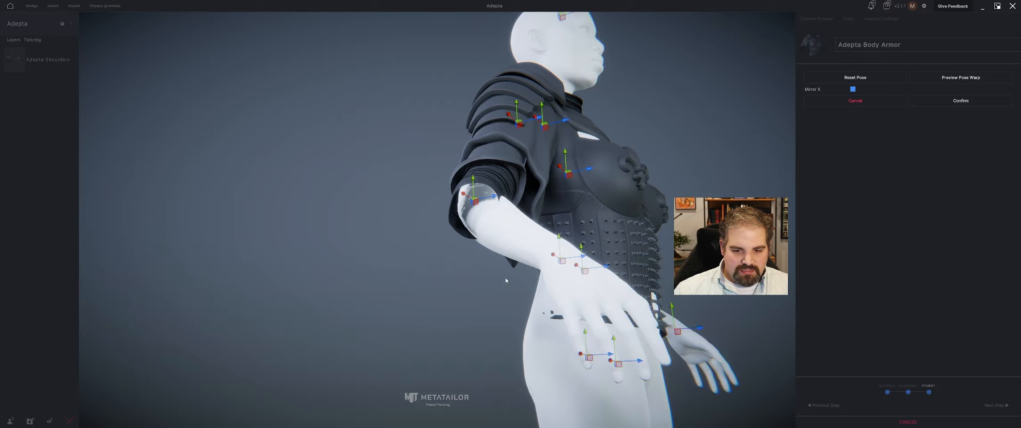
{"action": "right_click_drag", "start_coordinate": [438, 280], "coordinate": [542, 336]}
{"action": "left_click_drag", "start_coordinate": [533, 332], "coordinate": [484, 326]}
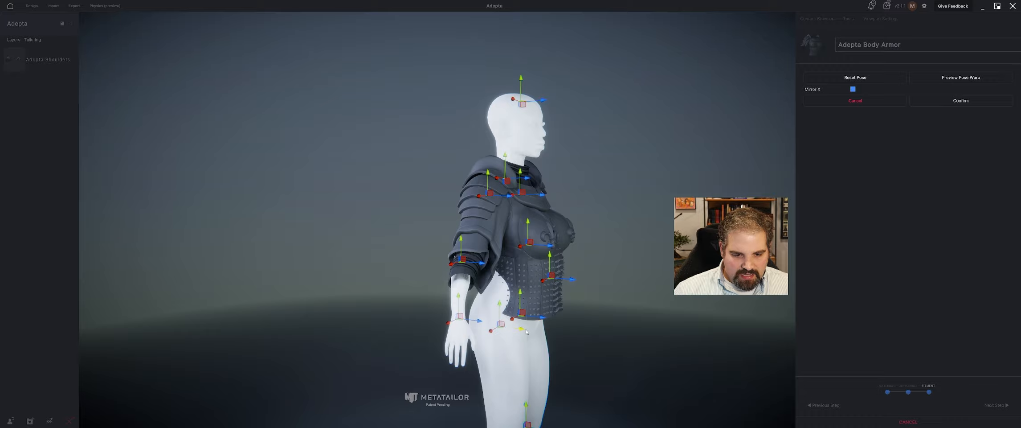
Step: Nudge the avatar's hip and shoulder joint handles to line the torso up with the body armor
{"action": "right_click_drag", "start_coordinate": [526, 331], "coordinate": [499, 318]}
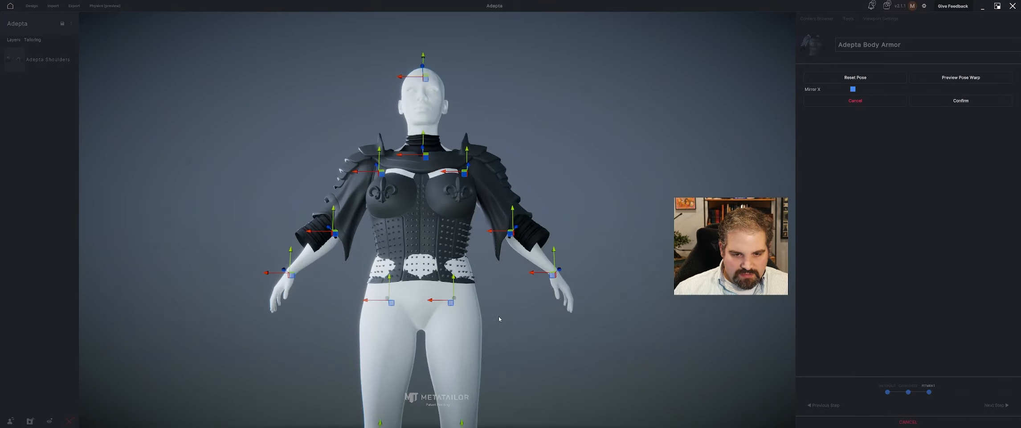
{"action": "left_click_drag", "start_coordinate": [379, 305], "coordinate": [380, 302]}
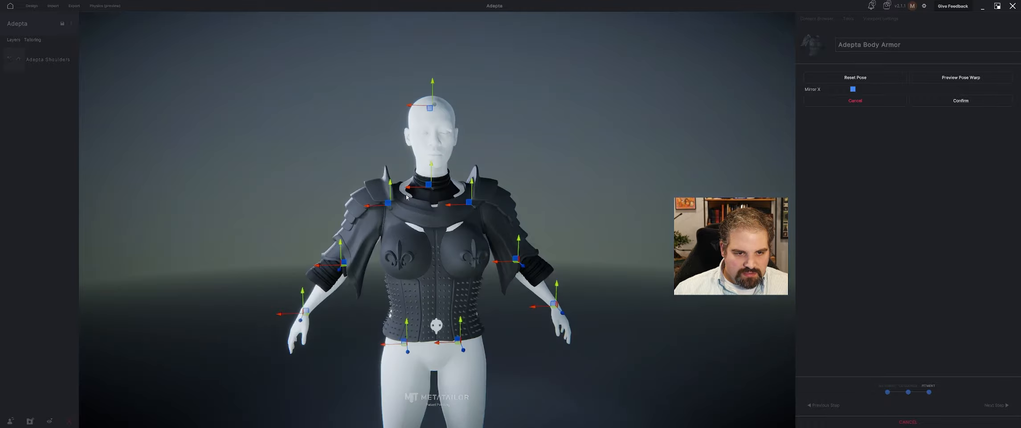
{"action": "right_click_drag", "start_coordinate": [360, 174], "coordinate": [605, 202]}
{"action": "right_click_drag", "start_coordinate": [522, 181], "coordinate": [428, 186]}
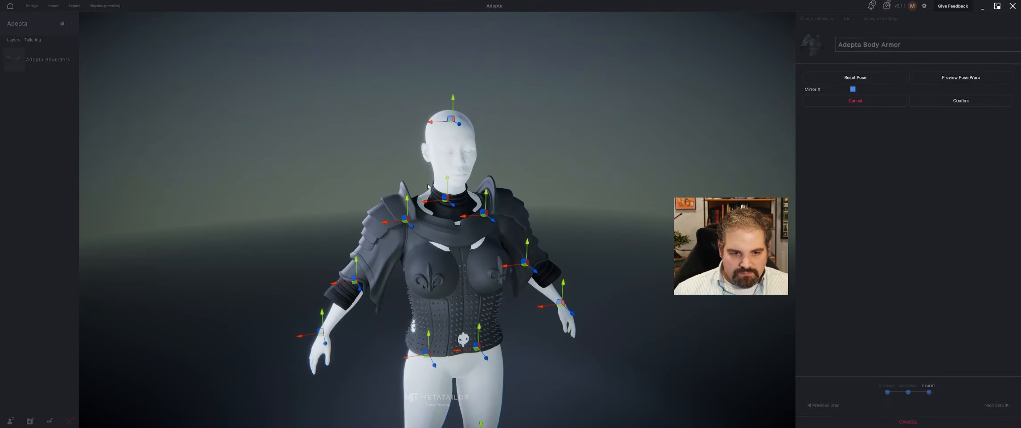
{"action": "left_click_drag", "start_coordinate": [406, 203], "coordinate": [406, 206]}
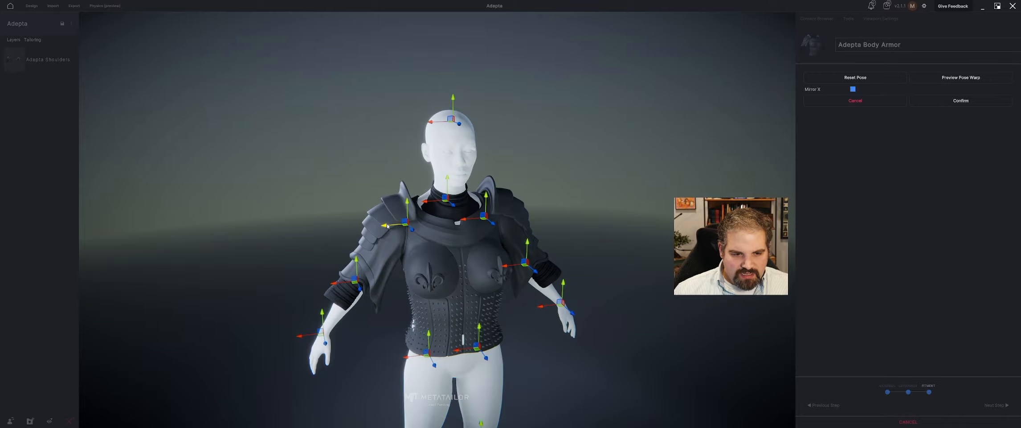
{"action": "right_click_drag", "start_coordinate": [395, 226], "coordinate": [346, 295]}
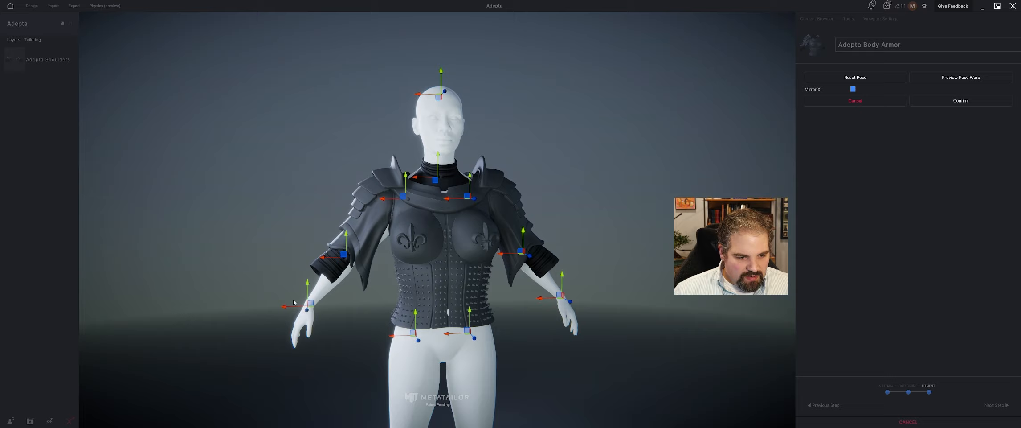
Step: Move the wrist joint handles outward and up, and reposition the elbow handles toward the armor sleeves
{"action": "left_click_drag", "start_coordinate": [292, 305], "coordinate": [285, 281]}
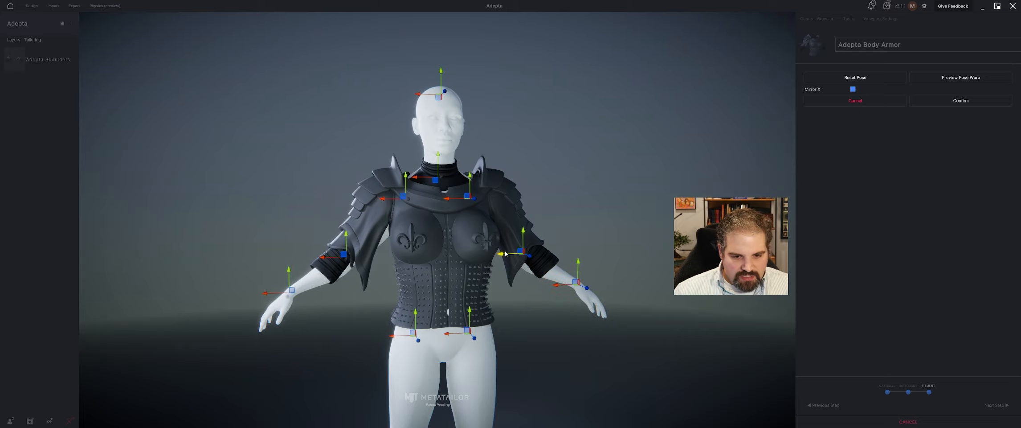
{"action": "left_click_drag", "start_coordinate": [505, 253], "coordinate": [515, 253]}
{"action": "middle_click_drag", "start_coordinate": [386, 262], "coordinate": [440, 262]}
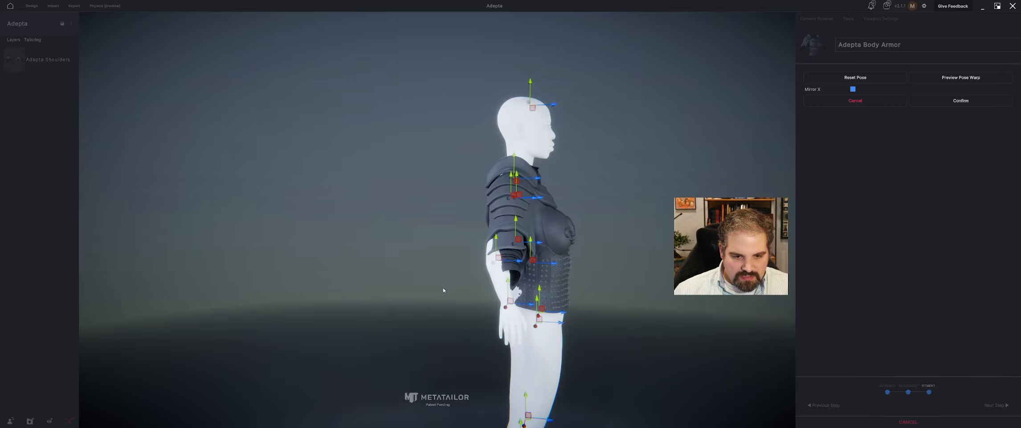
{"action": "middle_click_drag", "start_coordinate": [443, 290], "coordinate": [436, 257]}
{"action": "left_click_drag", "start_coordinate": [419, 142], "coordinate": [416, 161]}
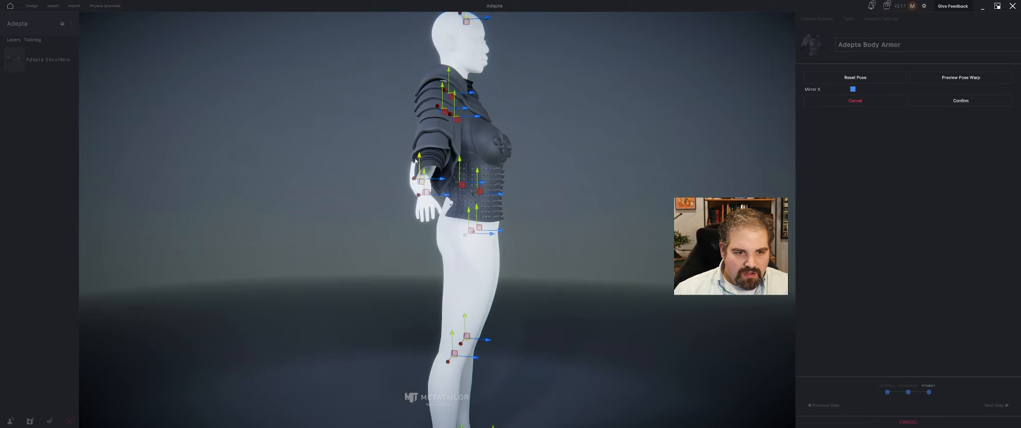
{"action": "left_click_drag", "start_coordinate": [449, 181], "coordinate": [449, 182]}
Step: Raise the elbow joint handles into the sleeves and realign the wrists, shifting both slightly forward
{"action": "middle_click_drag", "start_coordinate": [449, 182], "coordinate": [354, 185]}
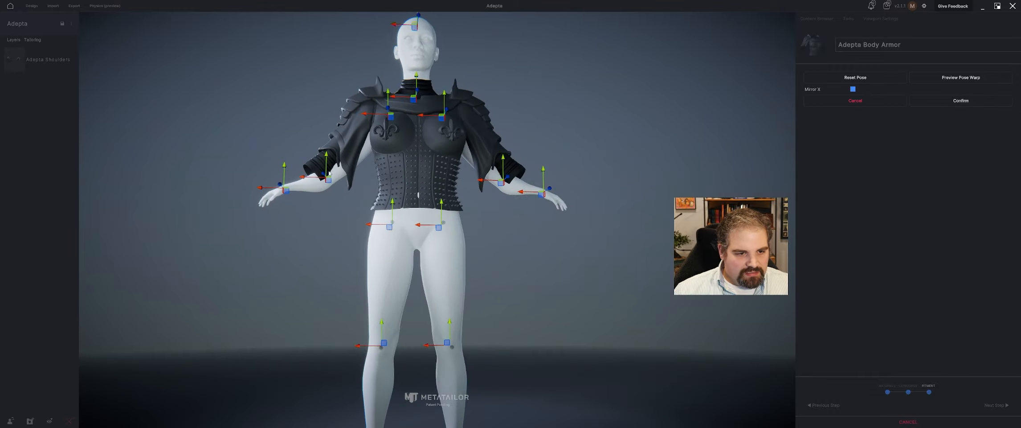
{"action": "mouse_move", "coordinate": [328, 164]}
{"action": "left_mouse_down"}
{"action": "mouse_move", "coordinate": [327, 151]}
{"action": "mouse_move", "coordinate": [312, 164]}
{"action": "left_mouse_up"}
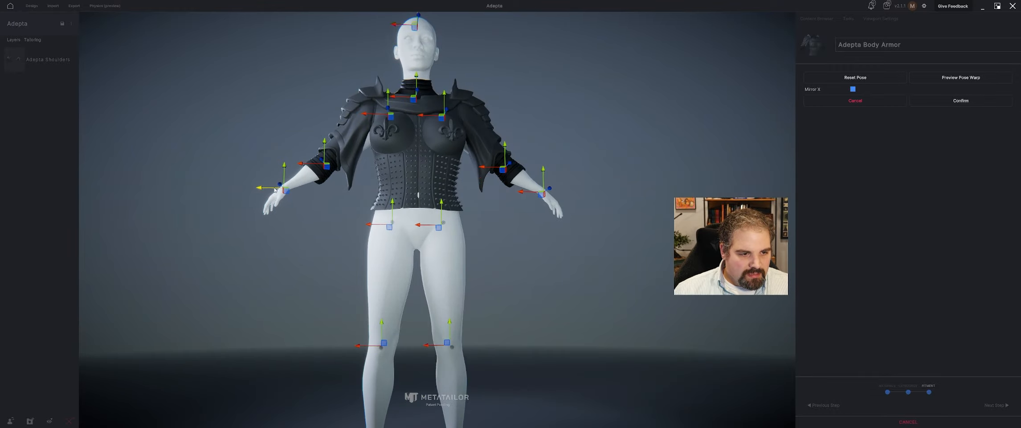
{"action": "mouse_move", "coordinate": [272, 187]}
{"action": "left_mouse_down"}
{"action": "mouse_move", "coordinate": [237, 187]}
{"action": "mouse_move", "coordinate": [275, 184]}
{"action": "mouse_move", "coordinate": [274, 196]}
{"action": "left_mouse_up"}
{"action": "middle_click_drag", "start_coordinate": [286, 201], "coordinate": [360, 210]}
{"action": "left_click_drag", "start_coordinate": [436, 237], "coordinate": [443, 237]}
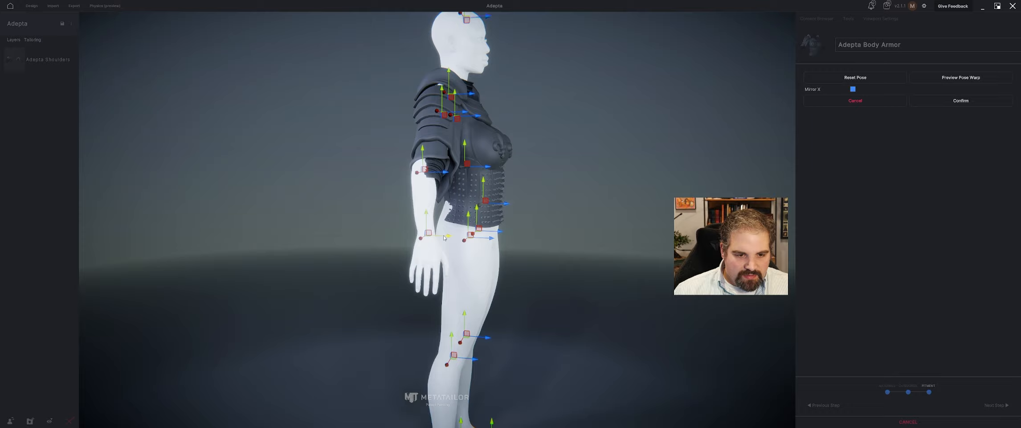
{"action": "left_click_drag", "start_coordinate": [443, 173], "coordinate": [446, 174]}
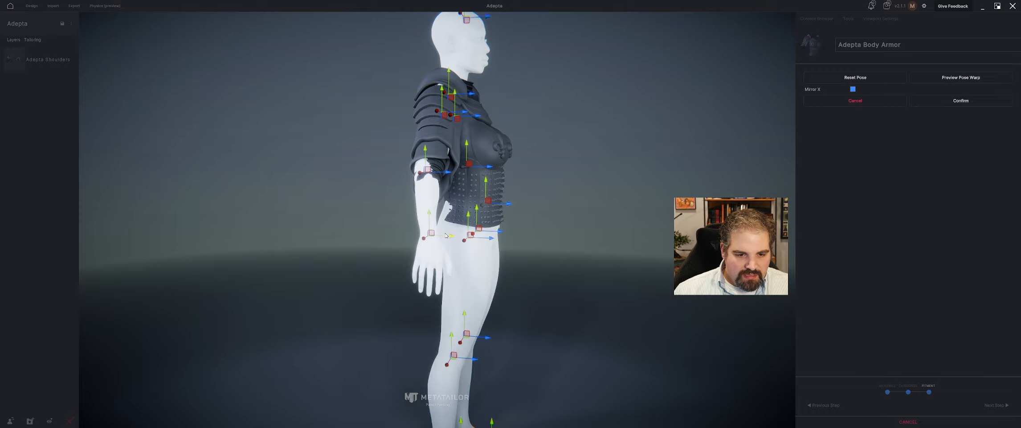
{"action": "middle_click_drag", "start_coordinate": [659, 279], "coordinate": [593, 262]}
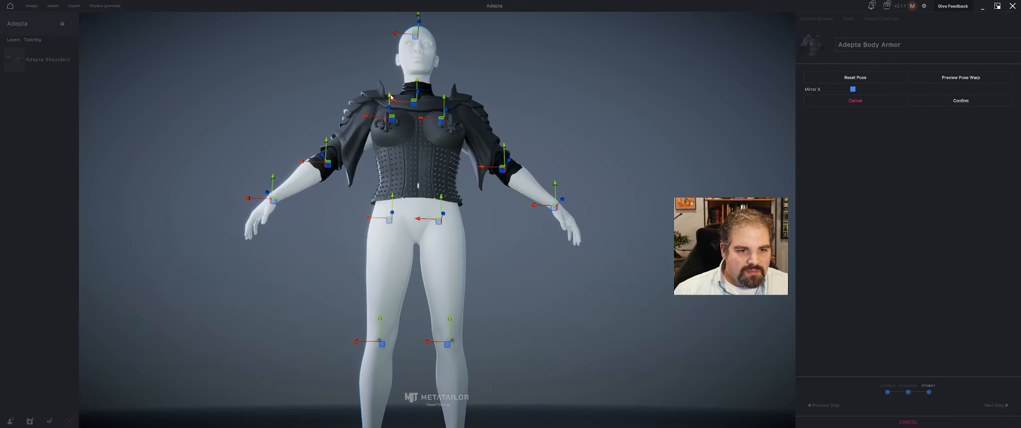
Step: Raise the shoulder joint handles, move them outward and slightly back, and confirm the pose match
{"action": "left_click_drag", "start_coordinate": [390, 96], "coordinate": [391, 92]}
{"action": "middle_click_drag", "start_coordinate": [377, 103], "coordinate": [375, 122]}
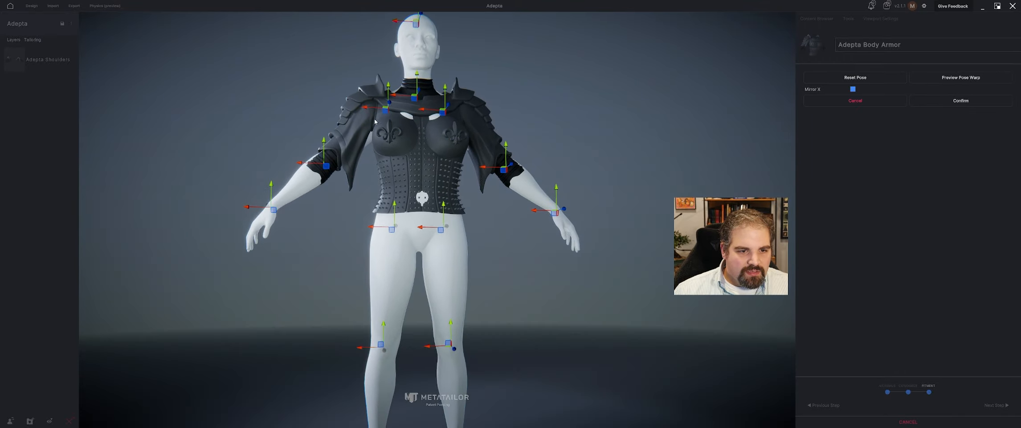
{"action": "left_click_drag", "start_coordinate": [370, 108], "coordinate": [363, 107]}
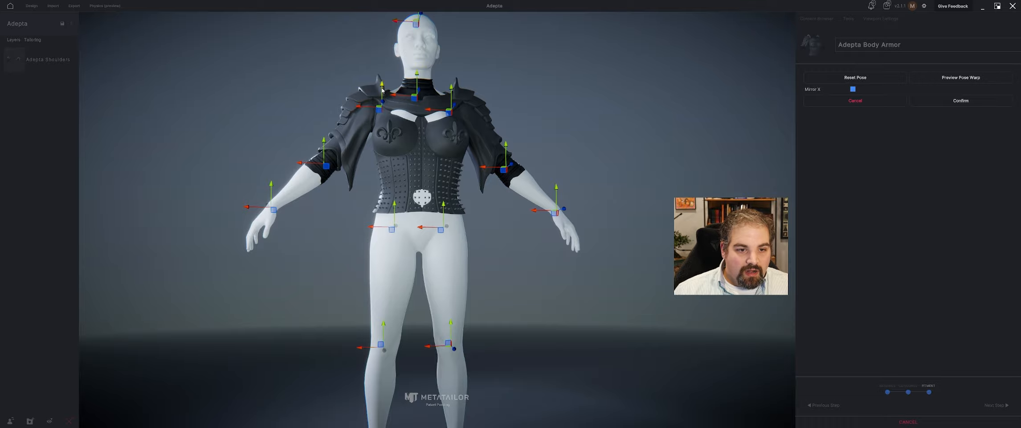
{"action": "middle_click_drag", "start_coordinate": [382, 89], "coordinate": [486, 167]}
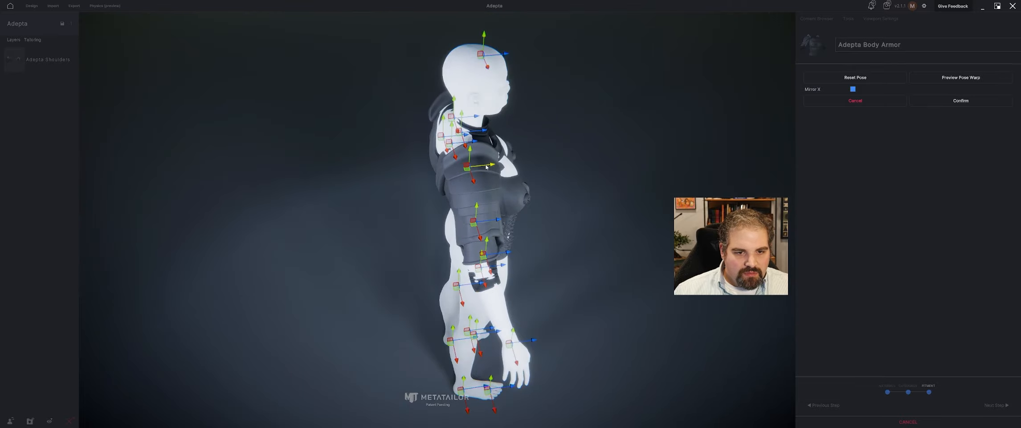
{"action": "left_click_drag", "start_coordinate": [486, 166], "coordinate": [484, 166]}
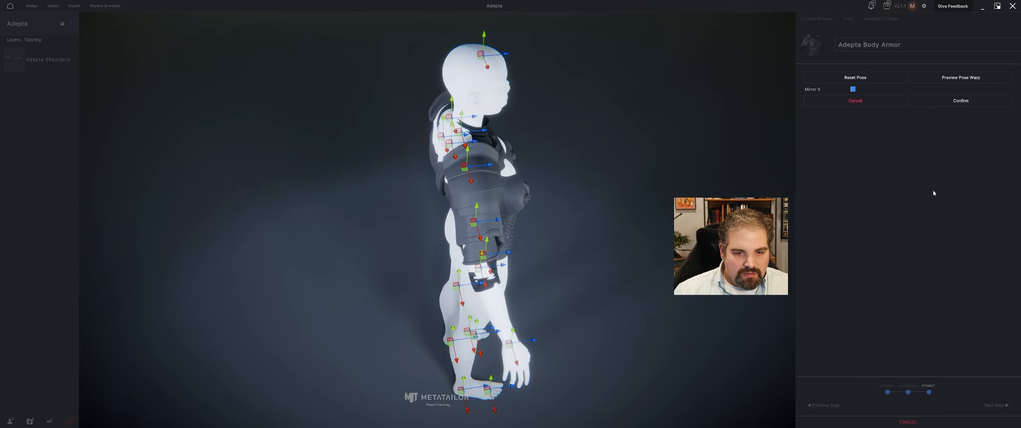
{"action": "left_click", "coordinate": [995, 100]}
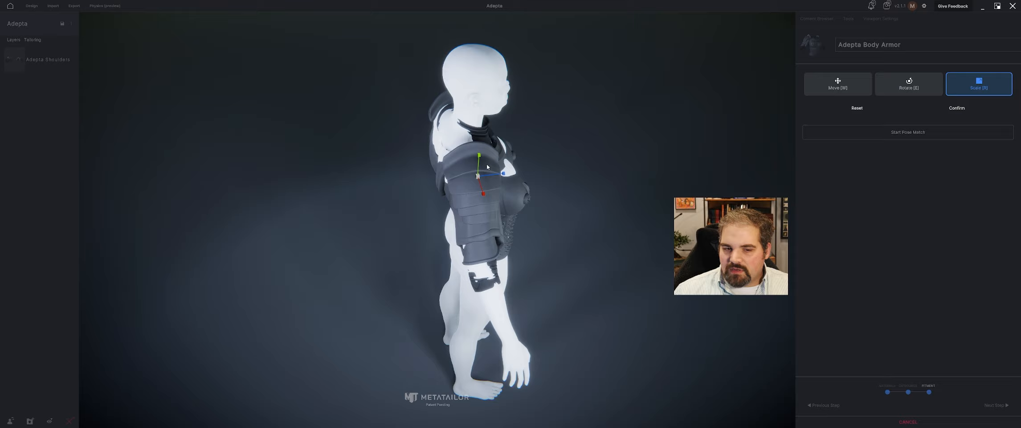
Step: Adjust the body armor's scale slightly, shift it backward over the torso, fine-tune its height and confirm the placement
{"action": "left_click_drag", "start_coordinate": [476, 180], "coordinate": [476, 178]}
{"action": "middle_click_drag", "start_coordinate": [512, 196], "coordinate": [338, 173]}
{"action": "key", "text": "w"}
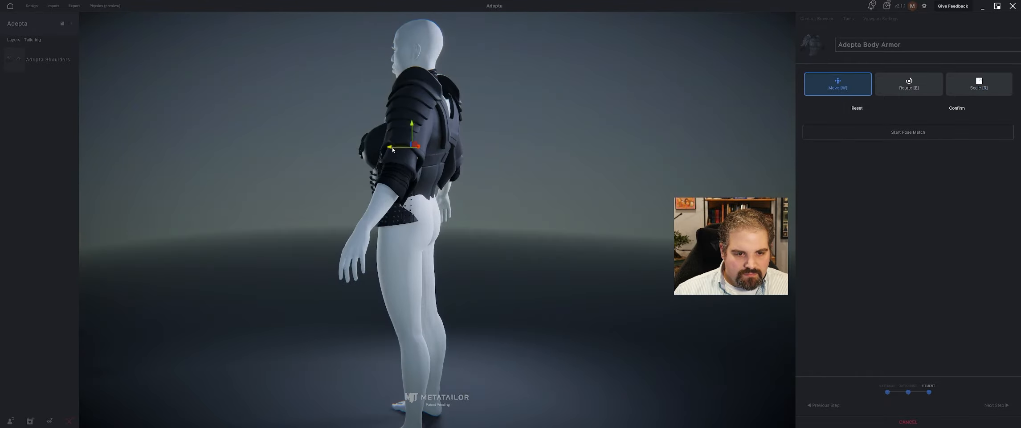
{"action": "left_click_drag", "start_coordinate": [392, 149], "coordinate": [396, 150]}
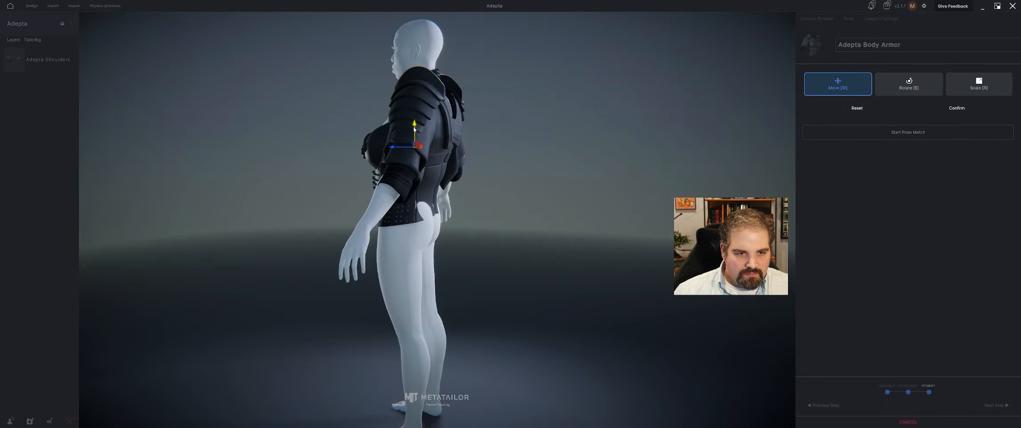
{"action": "middle_click_drag", "start_coordinate": [413, 129], "coordinate": [483, 145]}
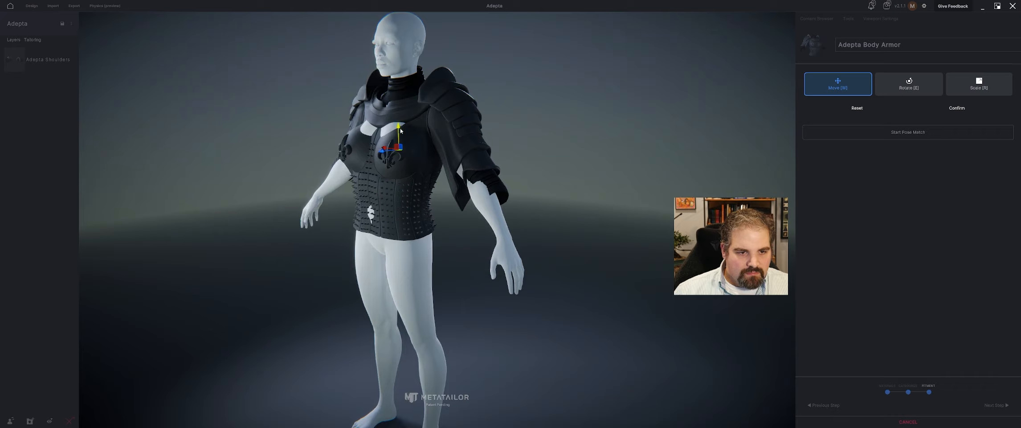
{"action": "mouse_move", "coordinate": [401, 131]}
{"action": "left_mouse_down"}
{"action": "mouse_move", "coordinate": [395, 149]}
{"action": "mouse_move", "coordinate": [397, 130]}
{"action": "left_mouse_up"}
{"action": "key", "text": "r"}
{"action": "key", "text": "w"}
{"action": "middle_click_drag", "start_coordinate": [397, 130], "coordinate": [442, 136]}
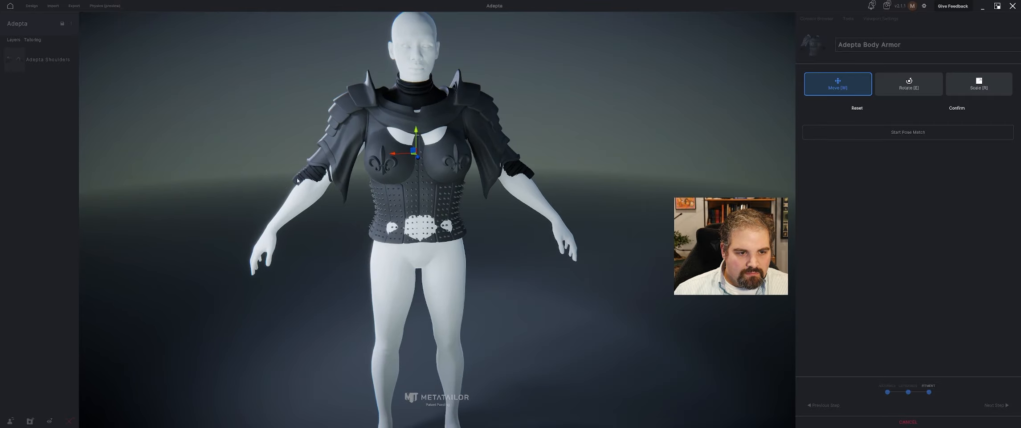
{"action": "middle_click_drag", "start_coordinate": [297, 181], "coordinate": [298, 229]}
{"action": "left_click", "coordinate": [956, 108]}
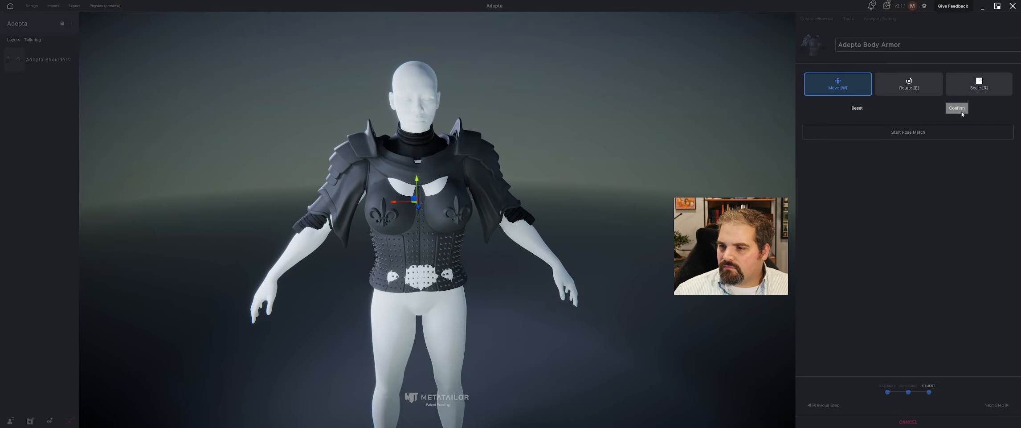
Step: Start pose matching again, adjust the shoulder joint handles' spacing and raise the head joint handle slightly
{"action": "left_click", "coordinate": [925, 121]}
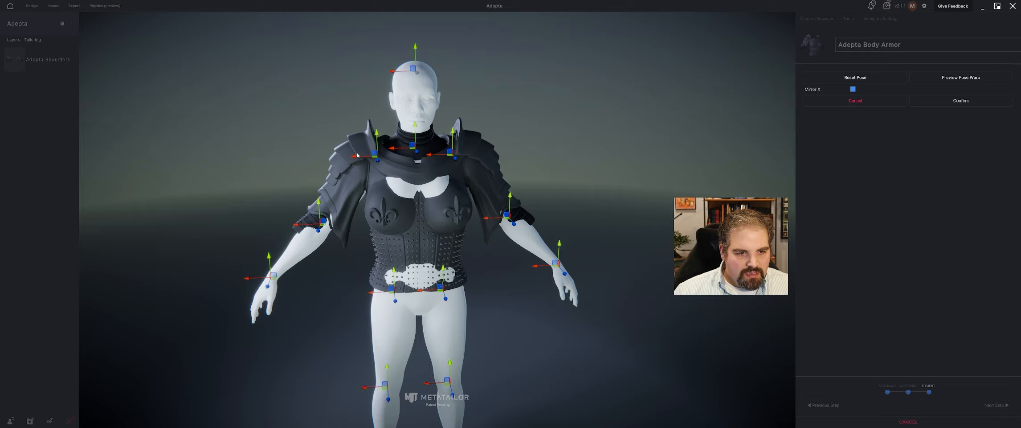
{"action": "left_click_drag", "start_coordinate": [350, 157], "coordinate": [346, 158]}
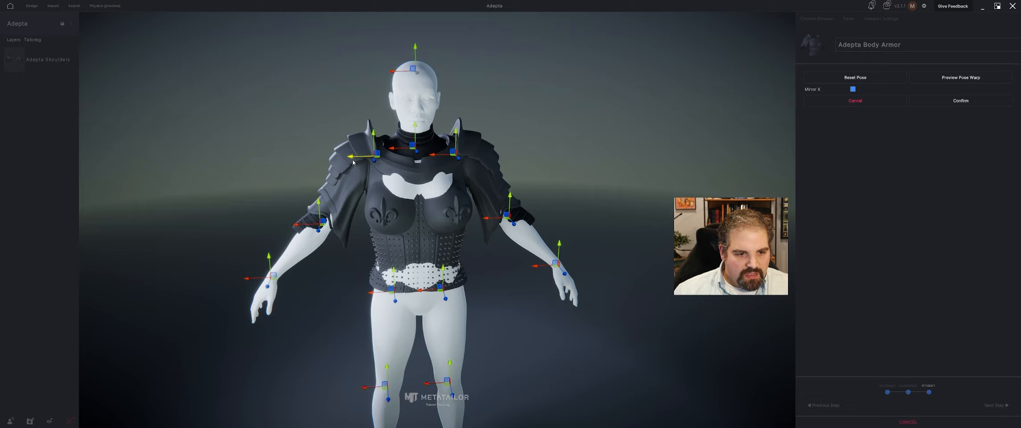
{"action": "right_click_drag", "start_coordinate": [347, 157], "coordinate": [400, 202]}
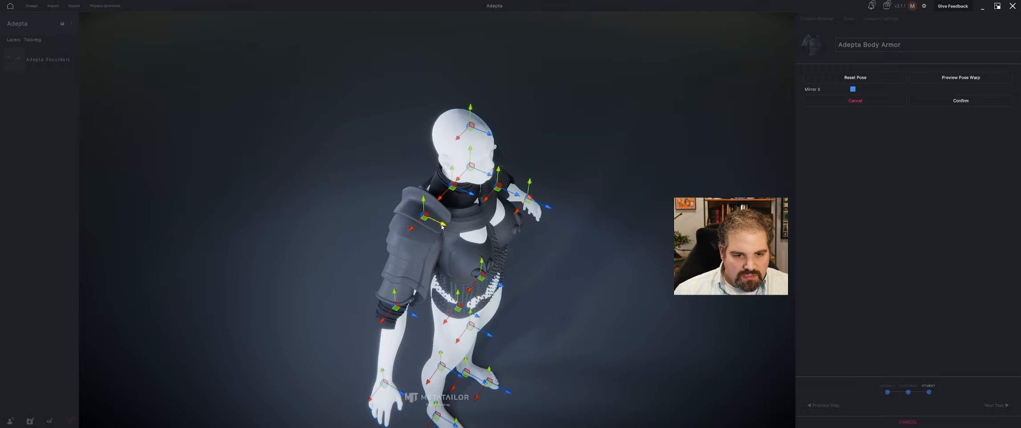
{"action": "right_click_drag", "start_coordinate": [441, 228], "coordinate": [487, 225]}
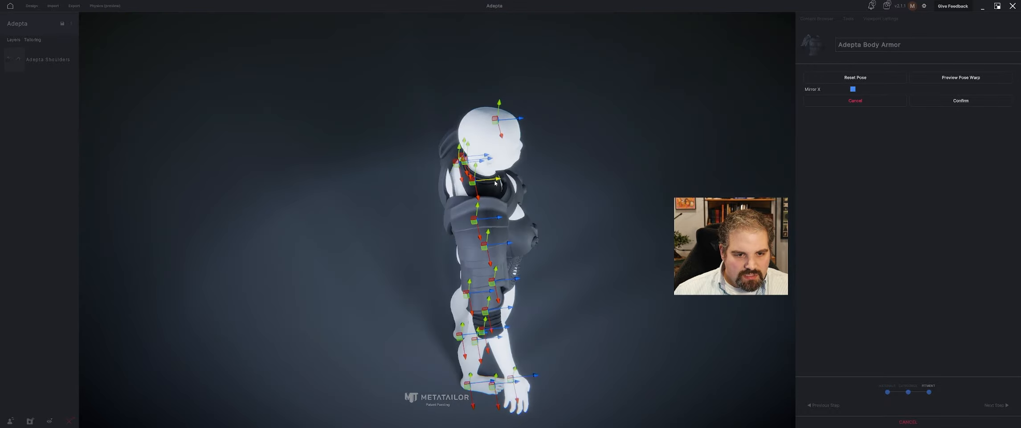
{"action": "right_click_drag", "start_coordinate": [492, 179], "coordinate": [406, 144]}
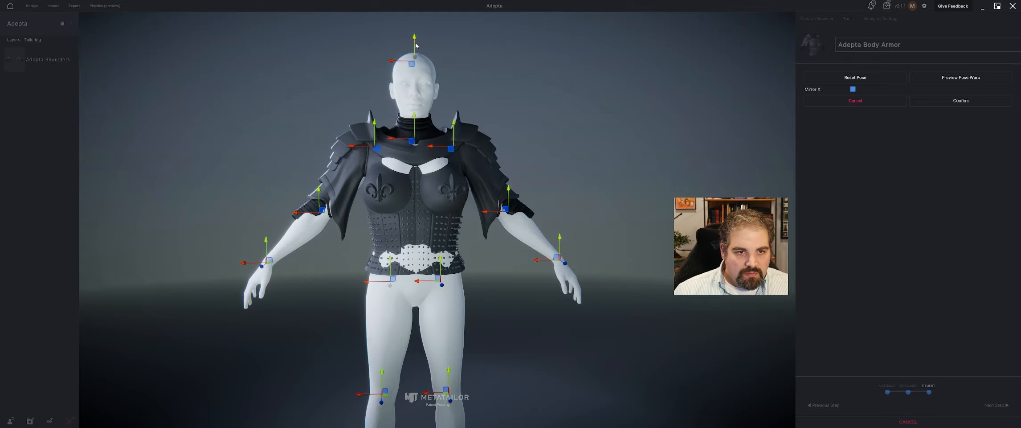
{"action": "left_click_drag", "start_coordinate": [416, 45], "coordinate": [417, 41]}
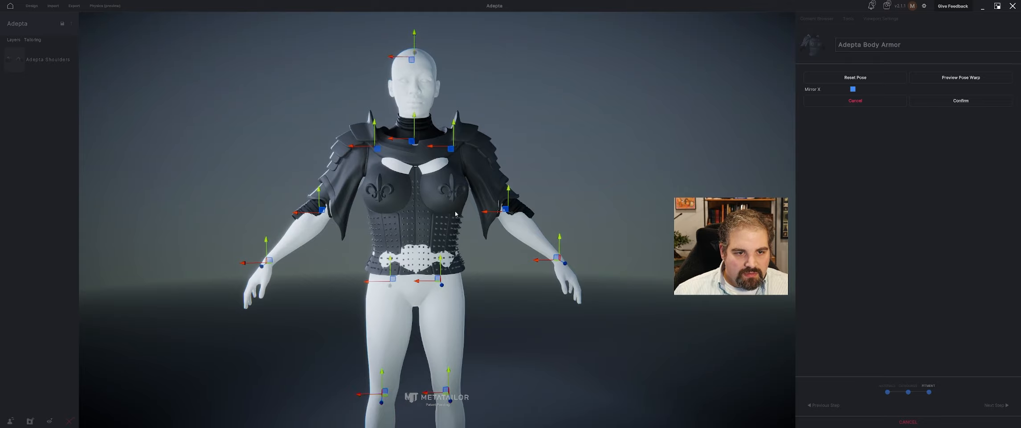
Step: Move the wrist joint handles outward and shift the elbow handles backward, outward and down
{"action": "left_click_drag", "start_coordinate": [542, 260], "coordinate": [553, 260]}
{"action": "right_click_drag", "start_coordinate": [555, 219], "coordinate": [492, 237]}
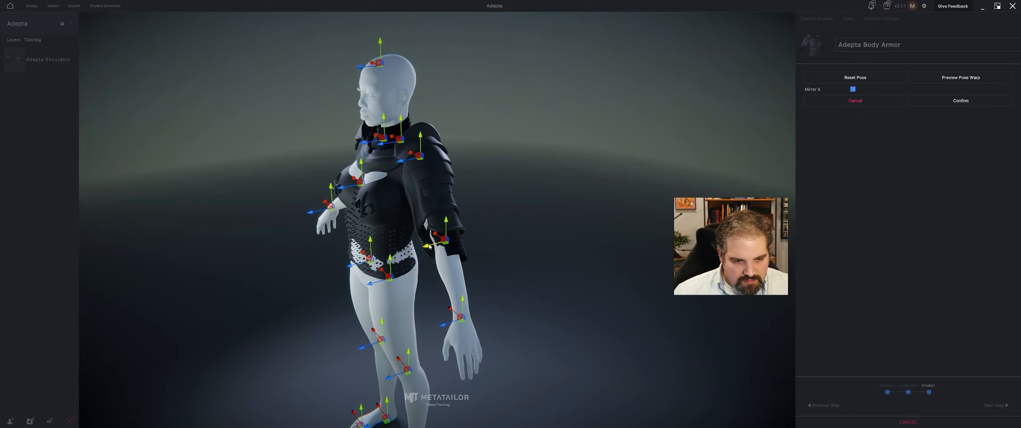
{"action": "left_click_drag", "start_coordinate": [429, 245], "coordinate": [435, 247]}
{"action": "right_click_drag", "start_coordinate": [434, 245], "coordinate": [484, 229]}
{"action": "left_click_drag", "start_coordinate": [503, 195], "coordinate": [505, 189]}
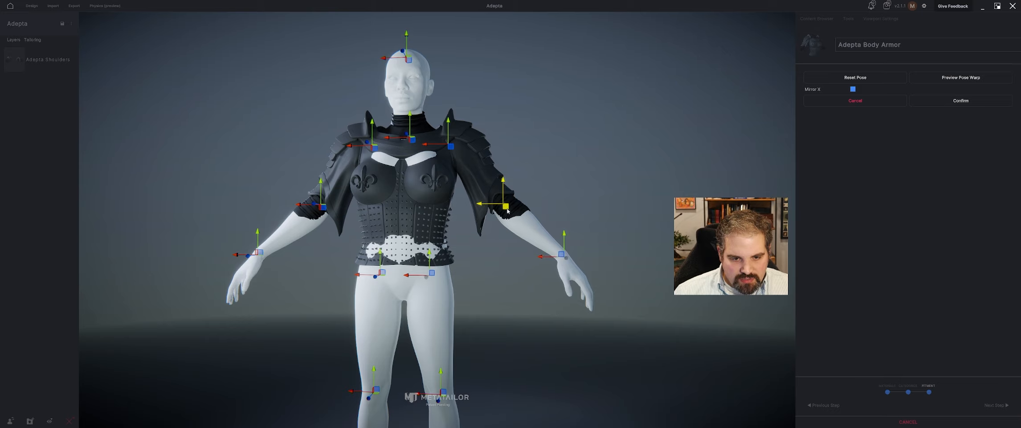
{"action": "left_click_drag", "start_coordinate": [504, 208], "coordinate": [519, 224]}
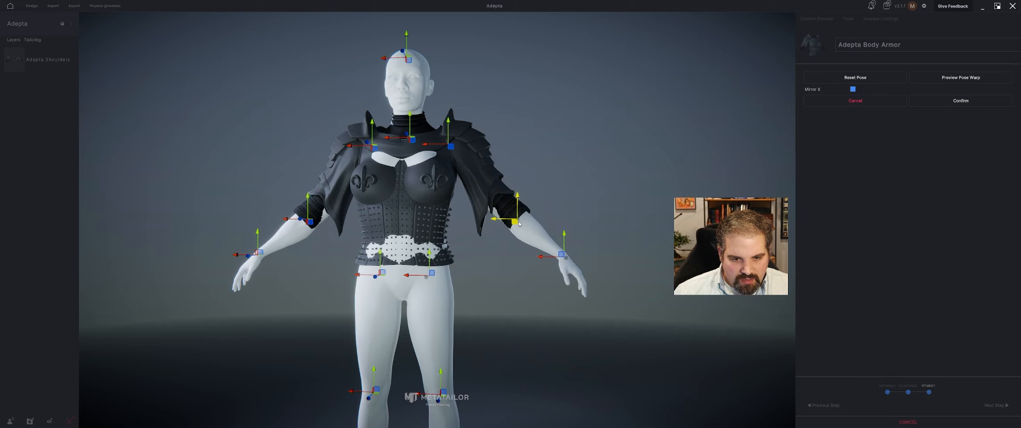
Step: Fine-tune the arm joint handles from both sides so the forearms leave the sleeves cleanly, and confirm the pose match
{"action": "middle_click_drag", "start_coordinate": [530, 212], "coordinate": [428, 251]}
{"action": "left_click_drag", "start_coordinate": [421, 252], "coordinate": [415, 295]}
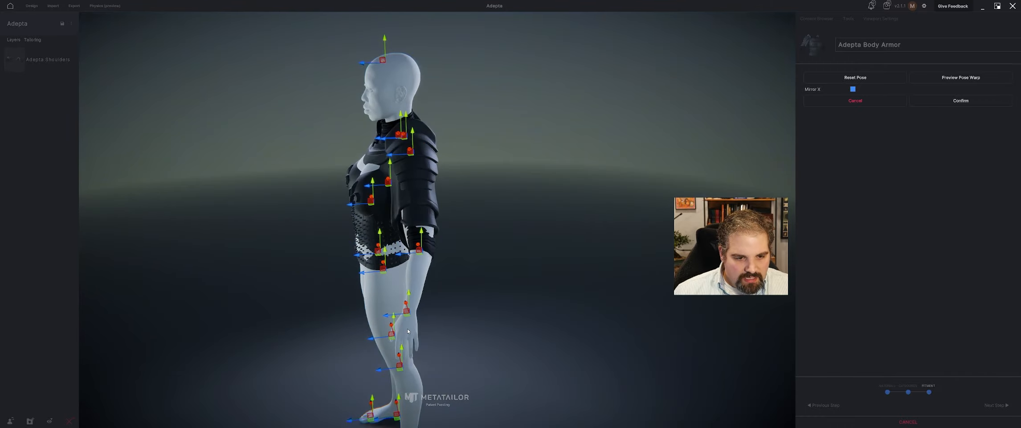
{"action": "middle_click_drag", "start_coordinate": [409, 296], "coordinate": [572, 246]}
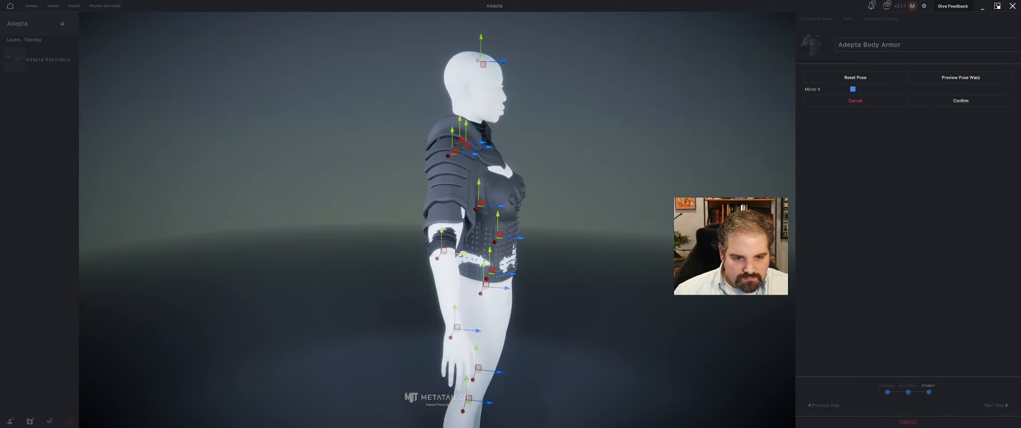
{"action": "left_click_drag", "start_coordinate": [459, 256], "coordinate": [458, 256]}
{"action": "middle_click_drag", "start_coordinate": [477, 267], "coordinate": [401, 267]}
{"action": "scroll", "coordinate": [403, 267], "scroll_direction": "down", "scroll_amount": 3}
{"action": "left_click", "coordinate": [921, 100]}
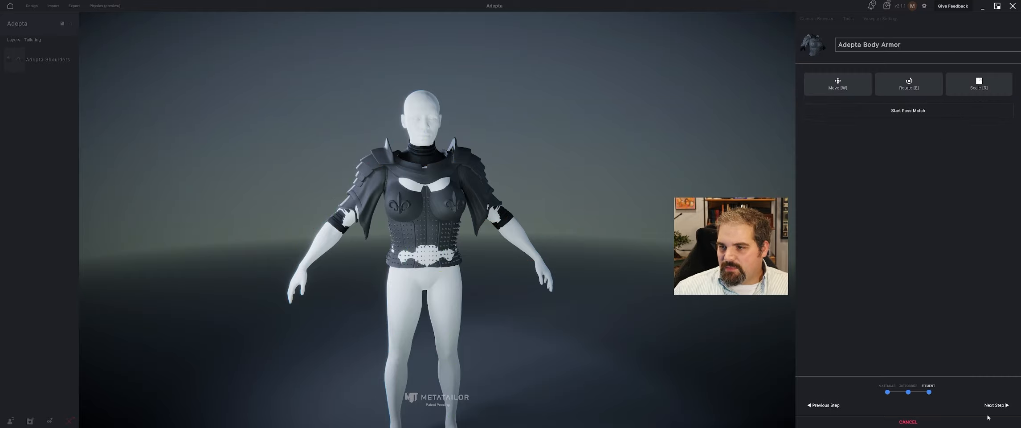
Step: Complete the fitment of the Adepta Body Armor and check its tailored fit on the avatar from several sides
{"action": "left_click", "coordinate": [990, 405]}
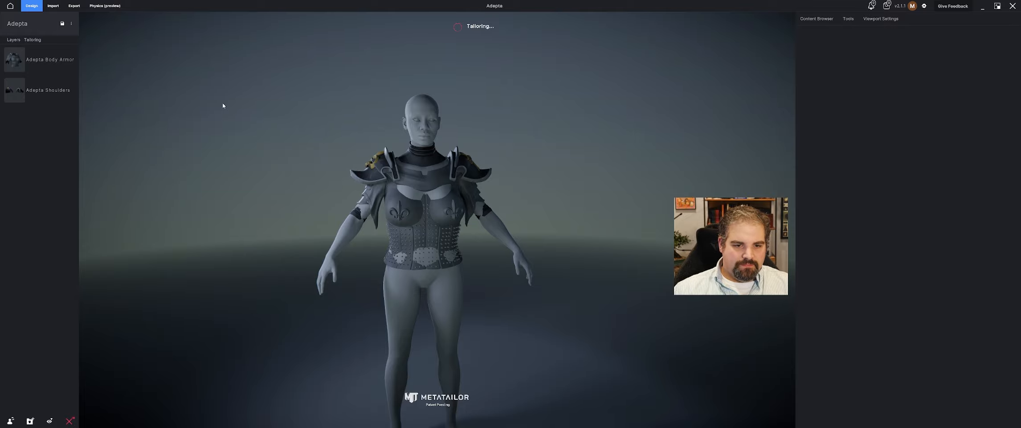
{"action": "left_click_drag", "start_coordinate": [410, 232], "coordinate": [354, 242]}
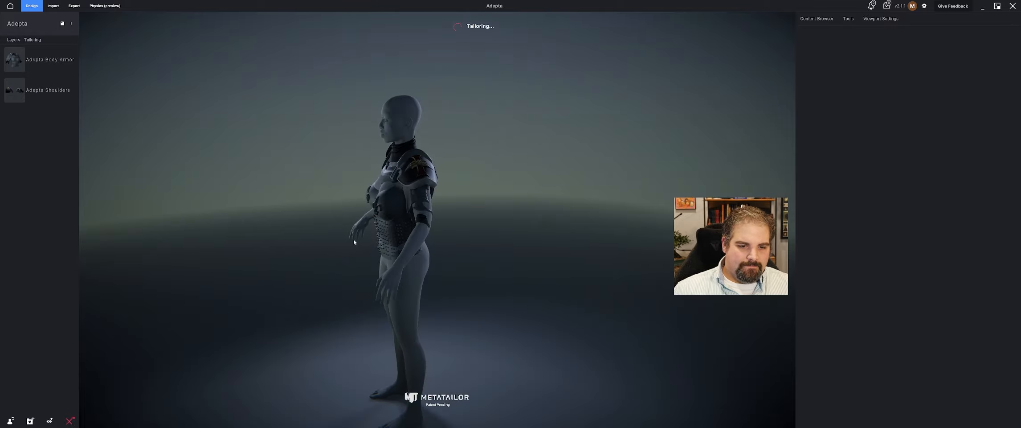
{"action": "mouse_move", "coordinate": [410, 219]}
{"action": "left_mouse_down"}
{"action": "mouse_move", "coordinate": [489, 200]}
{"action": "mouse_move", "coordinate": [396, 218]}
{"action": "mouse_move", "coordinate": [315, 215]}
{"action": "mouse_move", "coordinate": [439, 220]}
{"action": "mouse_move", "coordinate": [463, 212]}
{"action": "mouse_move", "coordinate": [472, 187]}
{"action": "mouse_move", "coordinate": [470, 235]}
{"action": "mouse_move", "coordinate": [521, 223]}
{"action": "mouse_move", "coordinate": [411, 216]}
{"action": "left_mouse_up"}
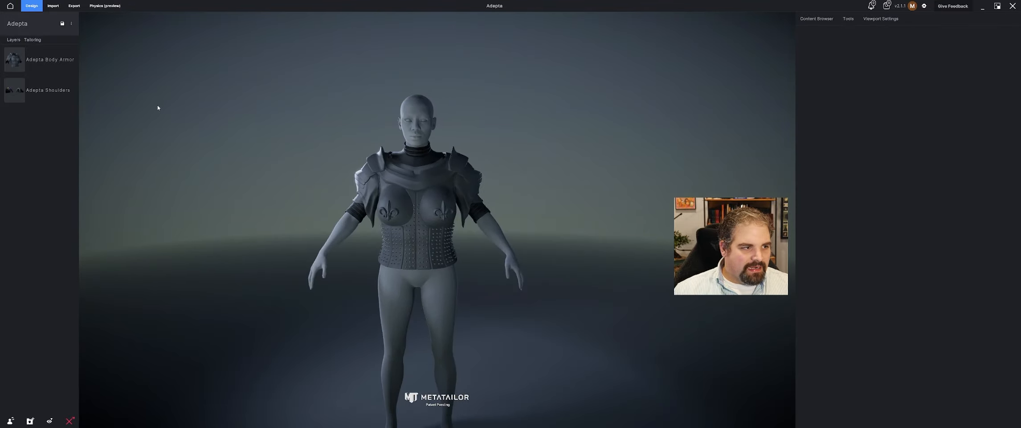
{"action": "left_click_drag", "start_coordinate": [158, 105], "coordinate": [283, 128]}
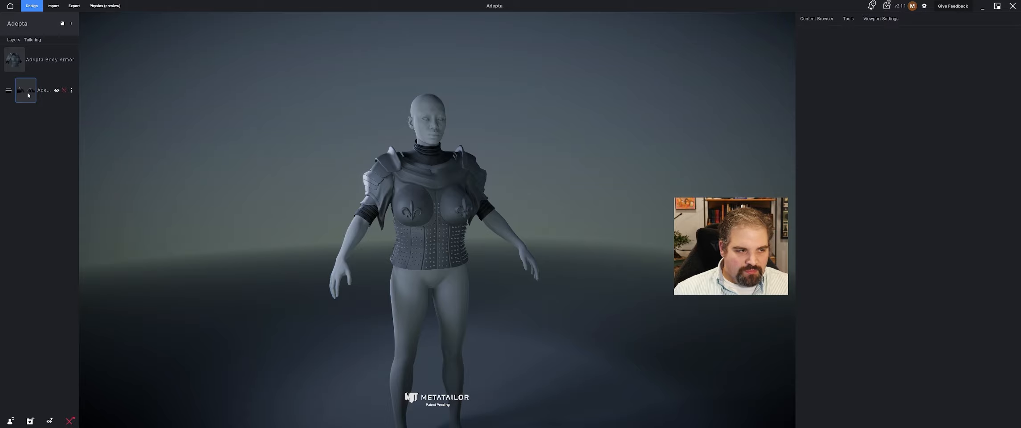
Step: Move the Adepta Shoulders layer above the Adepta Body Armor layer so the shoulders sit over the armor
{"action": "left_click_drag", "start_coordinate": [26, 89], "coordinate": [27, 60]}
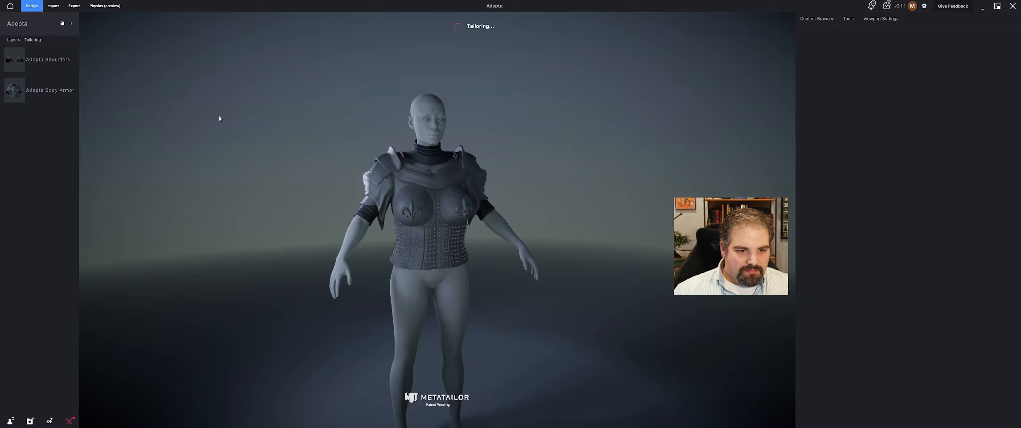
{"action": "left_click_drag", "start_coordinate": [224, 125], "coordinate": [200, 130]}
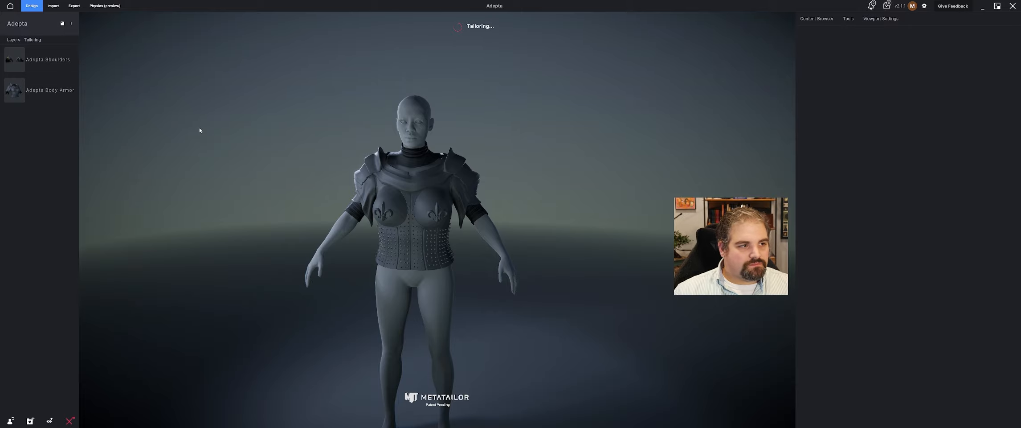
{"action": "left_click_drag", "start_coordinate": [187, 129], "coordinate": [206, 129]}
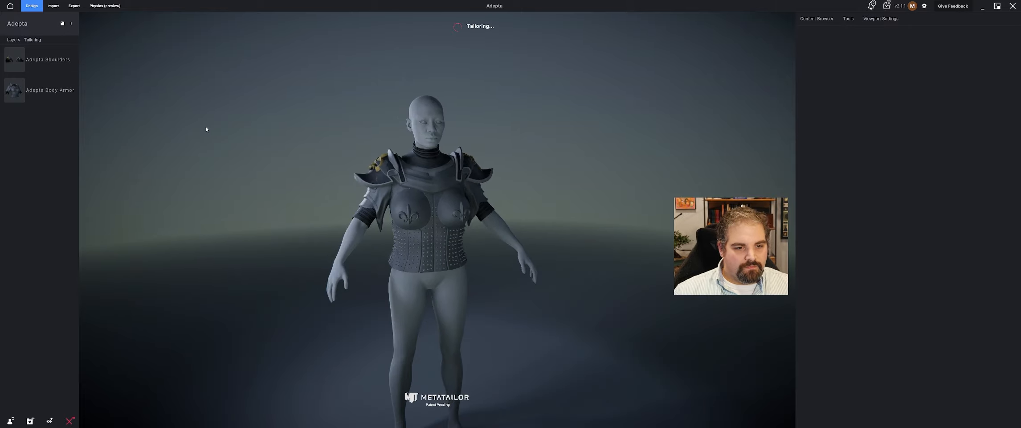
{"action": "left_click_drag", "start_coordinate": [271, 141], "coordinate": [250, 141]}
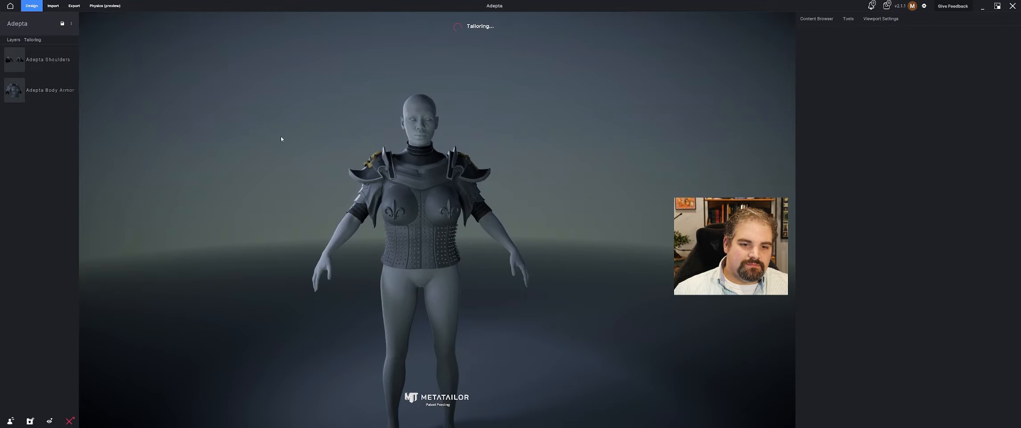
Step: Enlarge the Adepta Shoulders, raise them slightly over the body armor and confirm the transform
{"action": "scroll", "coordinate": [280, 135], "scroll_direction": "up", "scroll_amount": 2}
{"action": "left_click", "coordinate": [348, 167]}
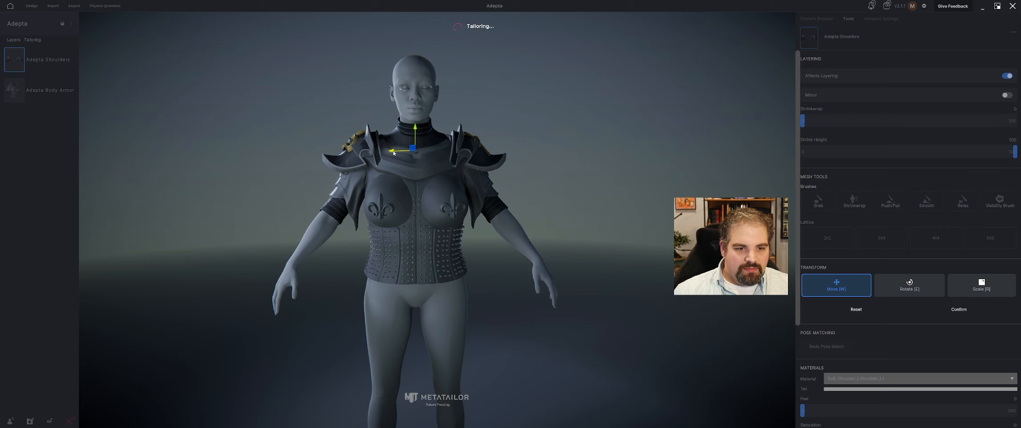
{"action": "key", "text": "r"}
{"action": "left_click_drag", "start_coordinate": [415, 151], "coordinate": [422, 152]}
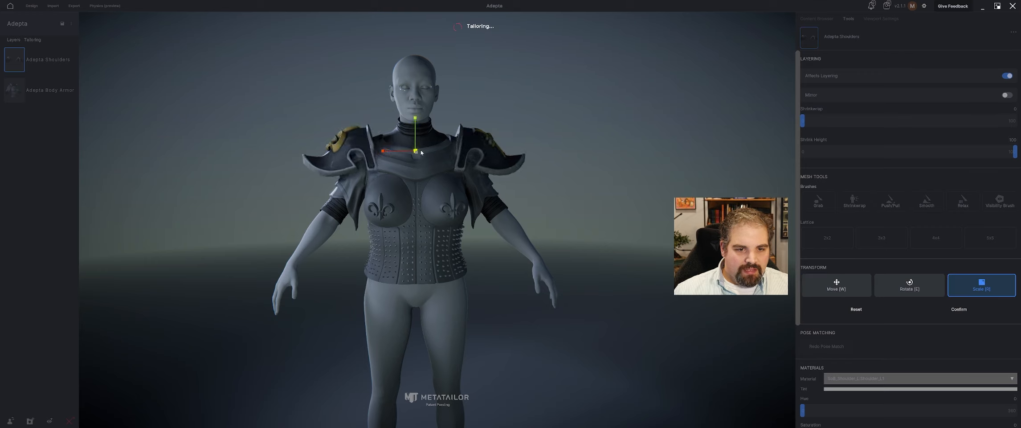
{"action": "key", "text": "w"}
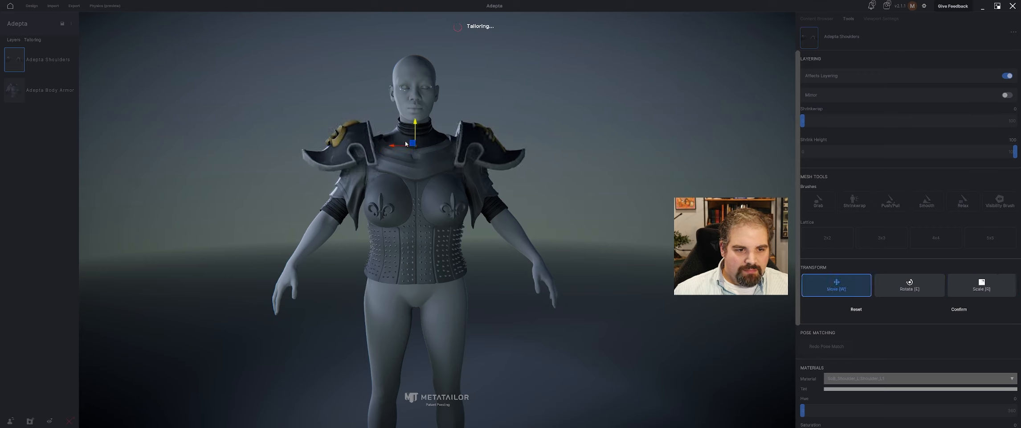
{"action": "key", "text": "r"}
{"action": "left_click_drag", "start_coordinate": [400, 148], "coordinate": [438, 162]}
{"action": "key", "text": "e"}
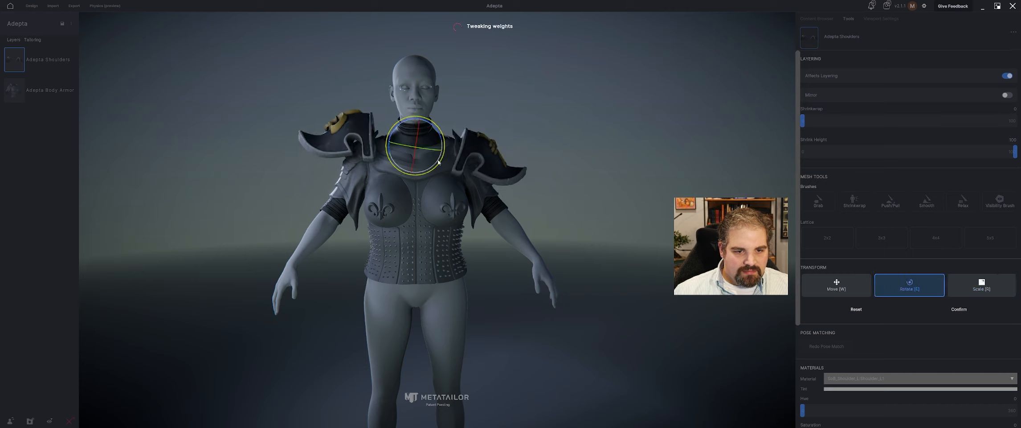
{"action": "mouse_move", "coordinate": [513, 109]}
{"action": "right_mouse_down"}
{"action": "mouse_move", "coordinate": [309, 109]}
{"action": "mouse_move", "coordinate": [330, 129]}
{"action": "mouse_move", "coordinate": [456, 107]}
{"action": "mouse_move", "coordinate": [506, 116]}
{"action": "mouse_move", "coordinate": [503, 105]}
{"action": "right_mouse_up"}
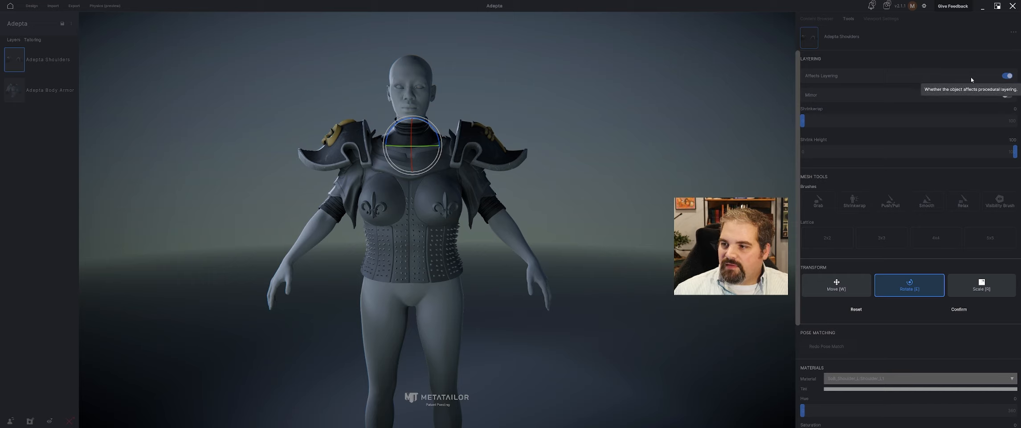
{"action": "left_click", "coordinate": [959, 308]}
Step: Turn off Affects Layering for the Adepta Shoulders and set their Shrinkwrap to 16
{"action": "left_click", "coordinate": [1006, 76]}
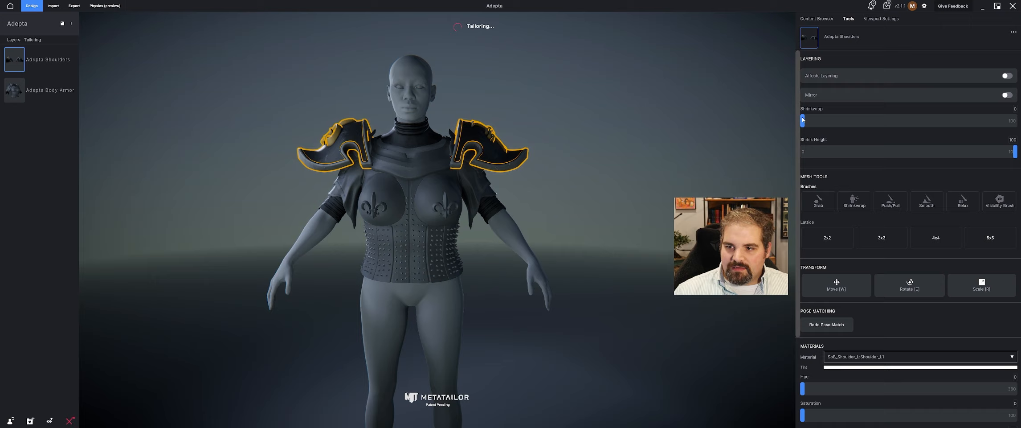
{"action": "left_click", "coordinate": [836, 120]}
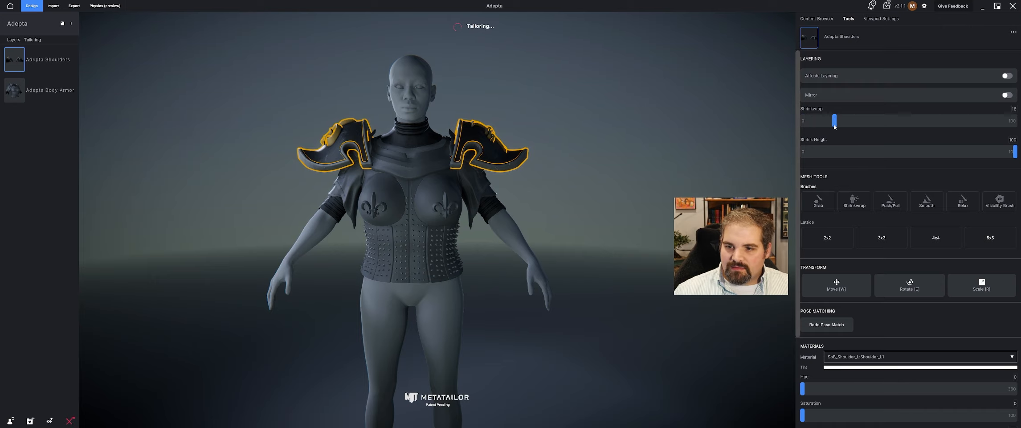
Step: Check the avatar's outfit from the front and set the Adepta Body Armor's Shrinkwrap to 4
{"action": "left_click", "coordinate": [463, 205]}
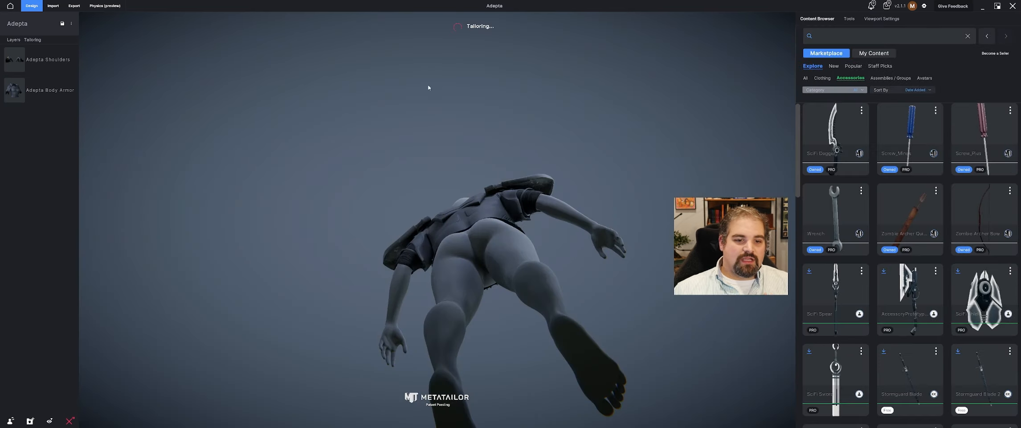
{"action": "middle_click_drag", "start_coordinate": [429, 86], "coordinate": [326, 167]}
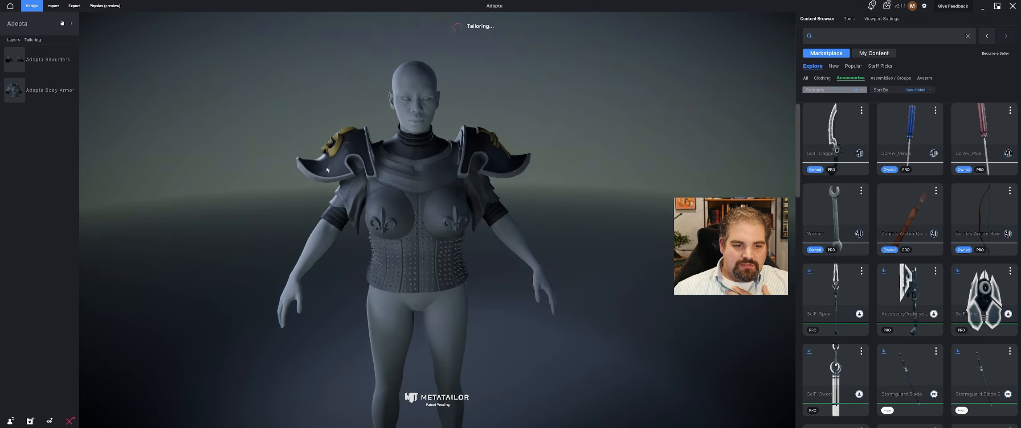
{"action": "left_click", "coordinate": [398, 228]}
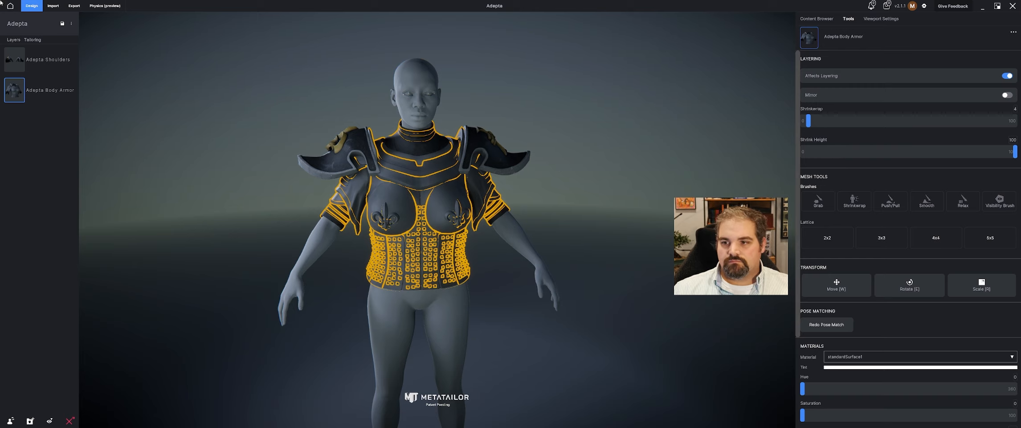
Step: Import the Adepta Backpack FBX file from the Backpack folder as a cloth/accessory item
{"action": "left_click", "coordinate": [53, 6]}
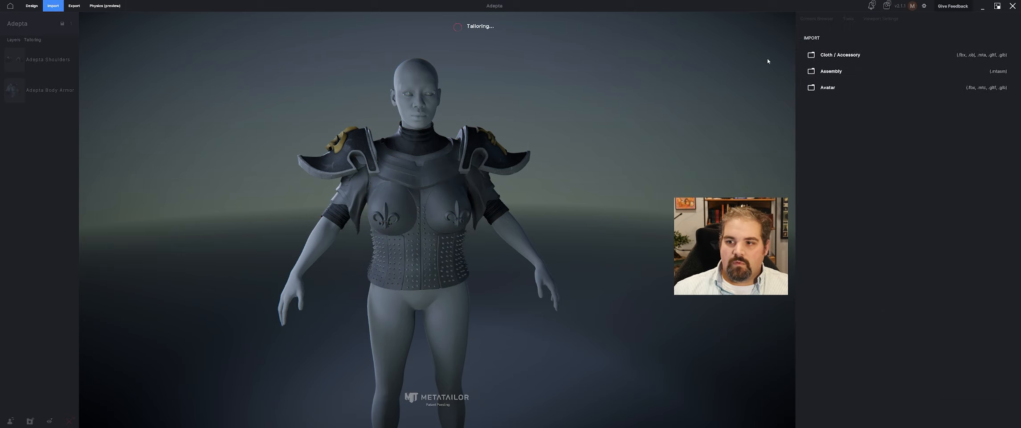
{"action": "left_click", "coordinate": [840, 55]}
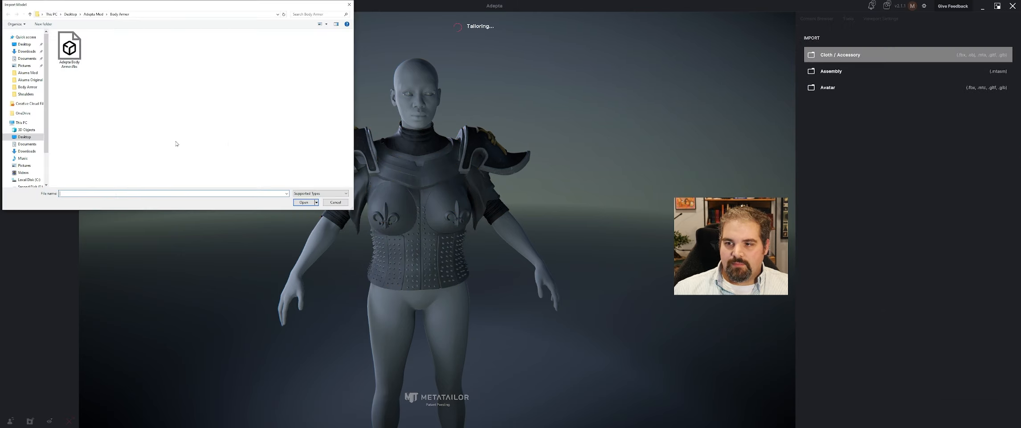
{"action": "left_click", "coordinate": [97, 14]}
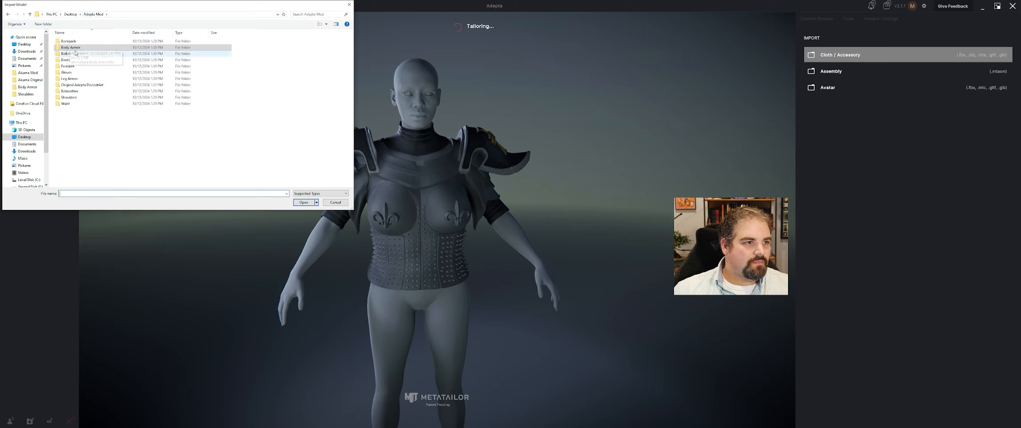
{"action": "double_click", "coordinate": [90, 41]}
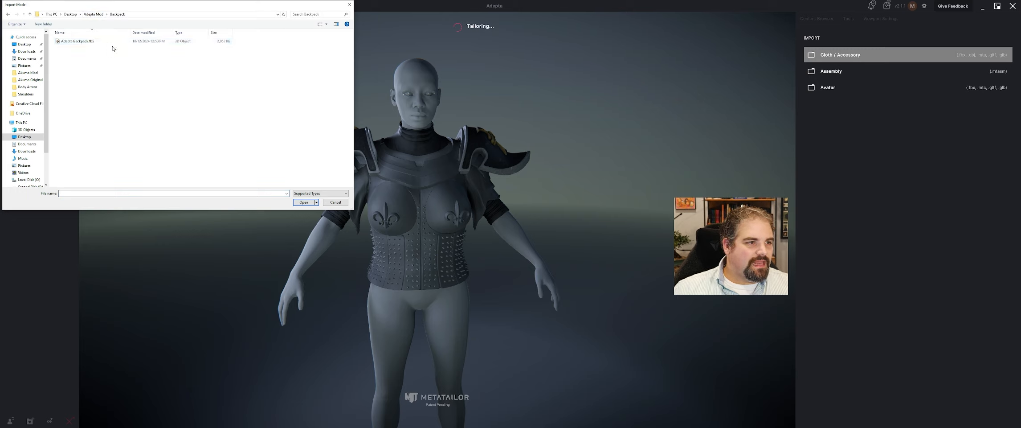
{"action": "left_click", "coordinate": [86, 41]}
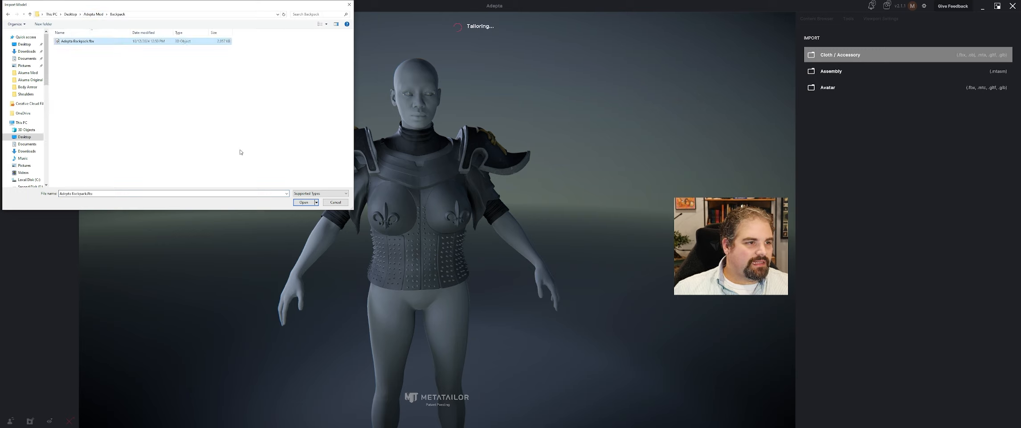
{"action": "left_click", "coordinate": [304, 202]}
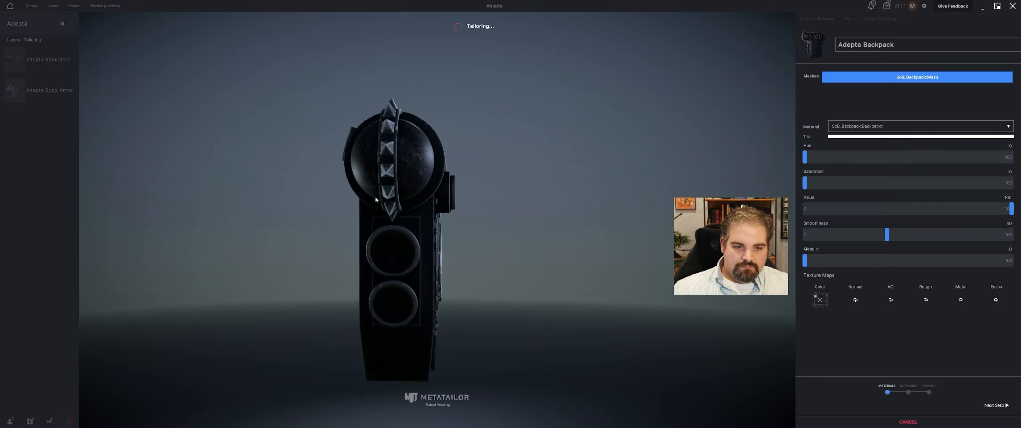
Step: Load the matching normal, roughness and metallic images from the Backpack folder into the backpack material's texture maps
{"action": "middle_click_drag", "start_coordinate": [496, 191], "coordinate": [652, 185]}
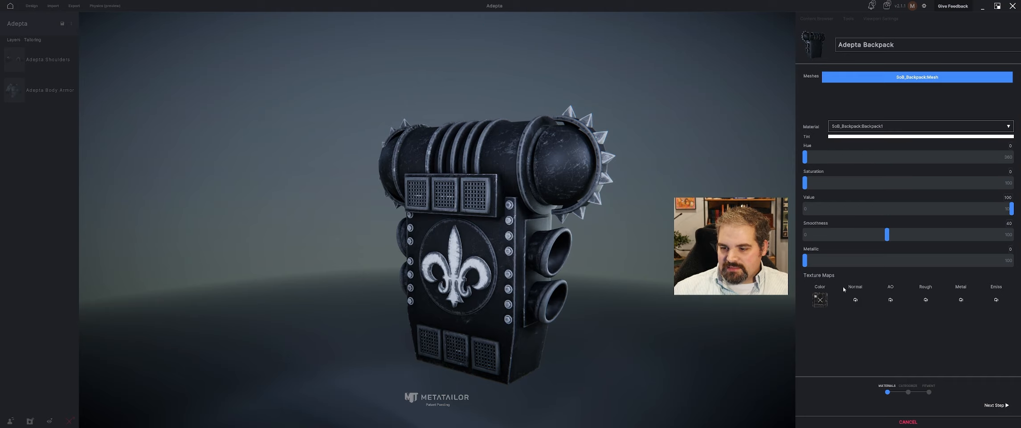
{"action": "left_click", "coordinate": [855, 300]}
{"action": "left_click", "coordinate": [170, 50]}
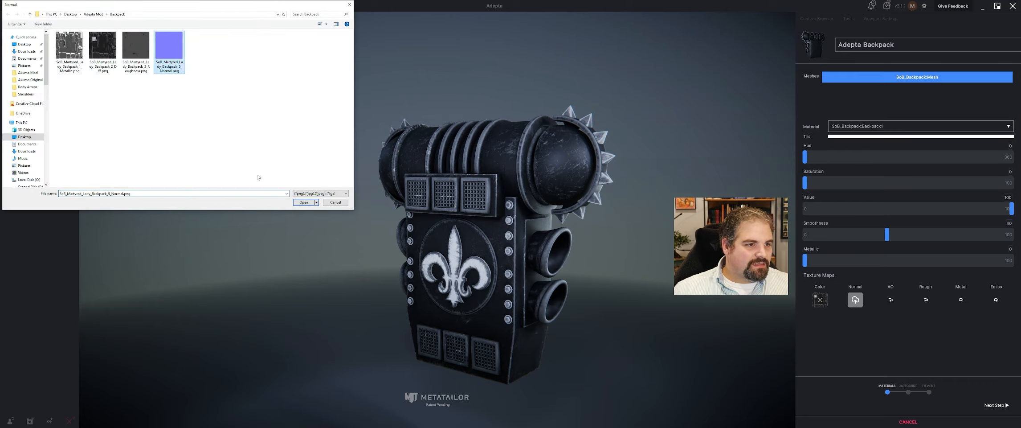
{"action": "left_click", "coordinate": [312, 205]}
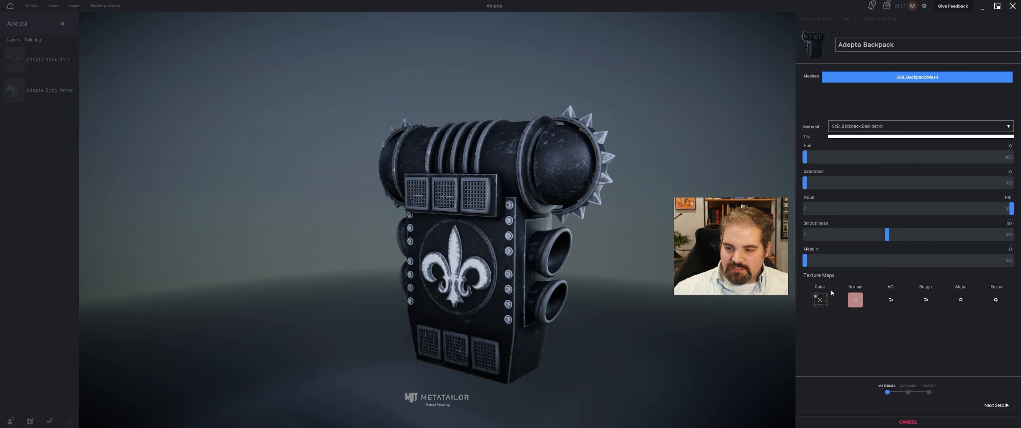
{"action": "left_click", "coordinate": [926, 299]}
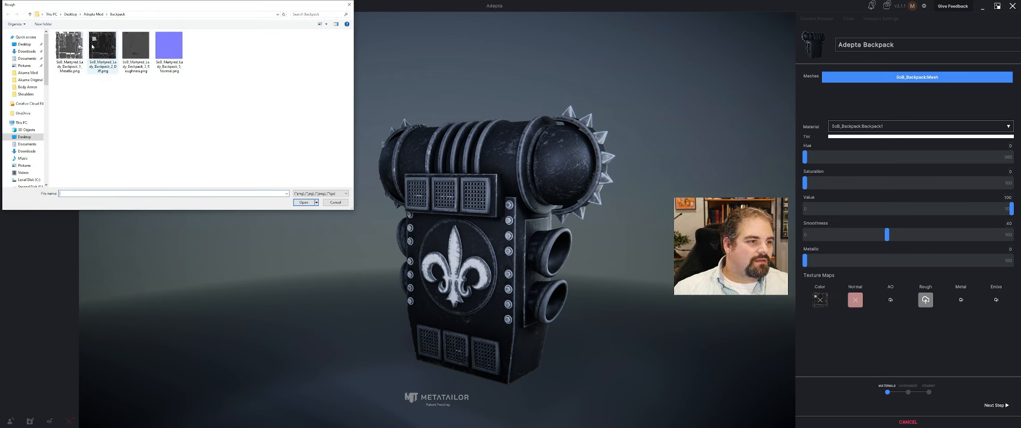
{"action": "left_click", "coordinate": [138, 49]}
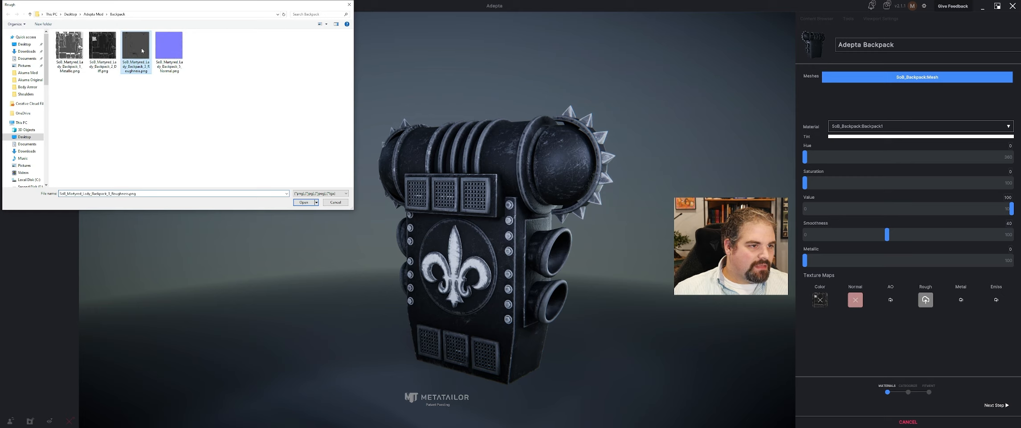
{"action": "left_click", "coordinate": [305, 202]}
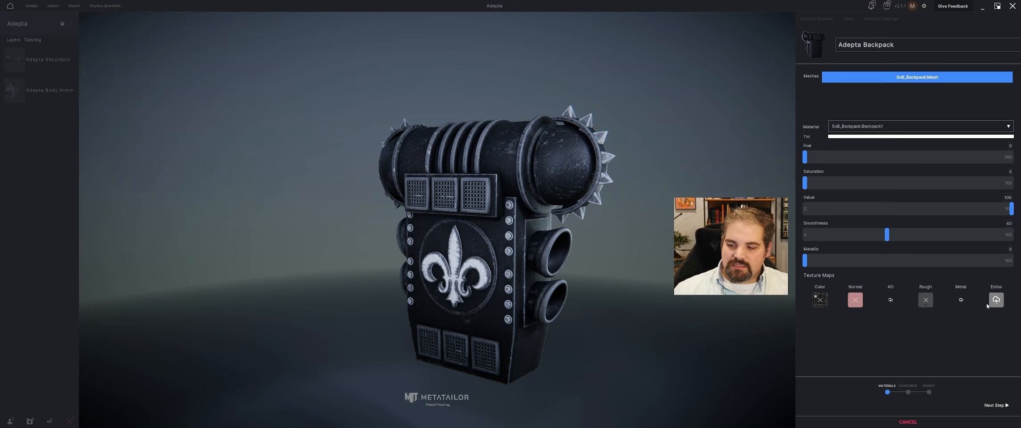
{"action": "left_click", "coordinate": [963, 305]}
{"action": "left_click", "coordinate": [69, 46]}
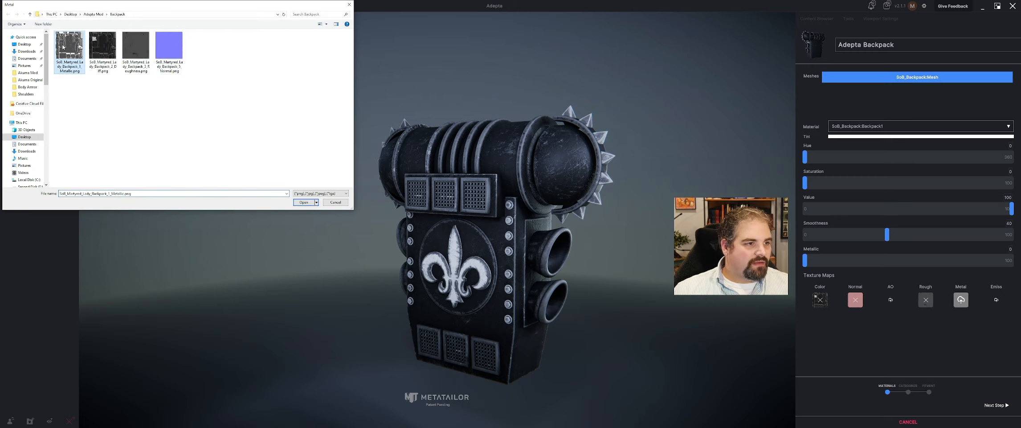
{"action": "left_click", "coordinate": [304, 203]}
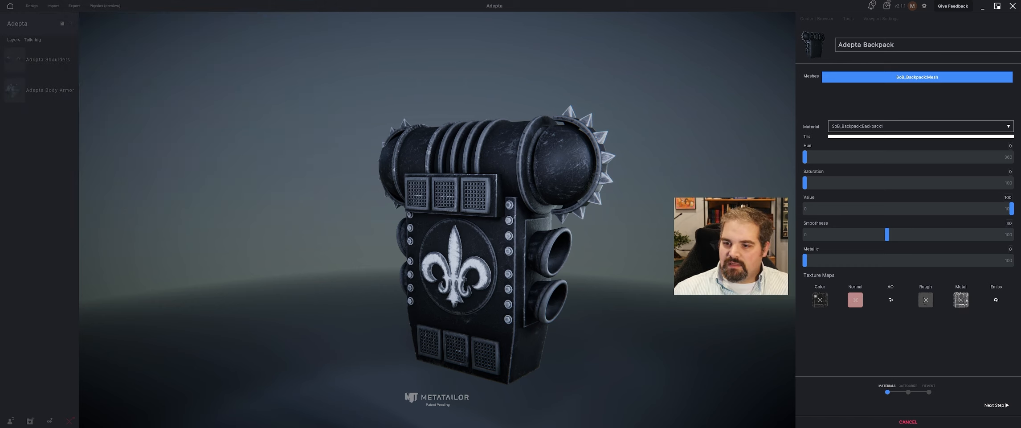
Step: Assign the imported item to the Backpacks cloth category and continue to its fitment
{"action": "left_click", "coordinate": [995, 405]}
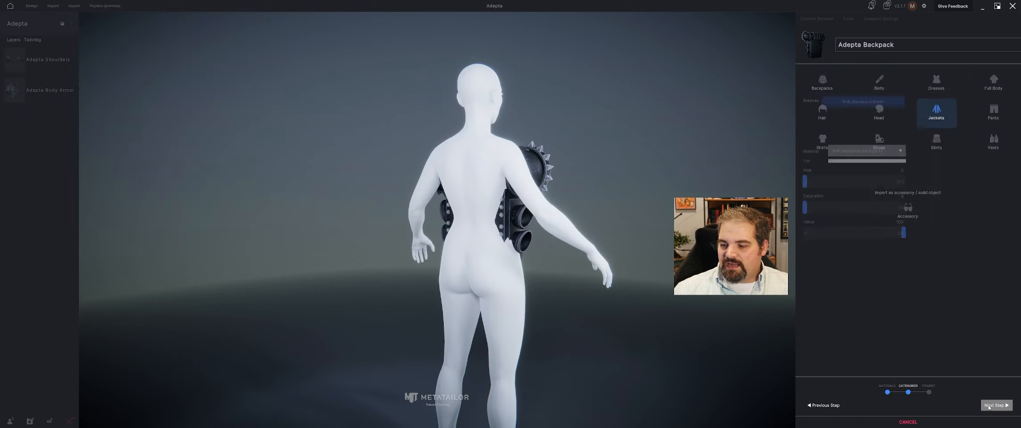
{"action": "left_click", "coordinate": [821, 94]}
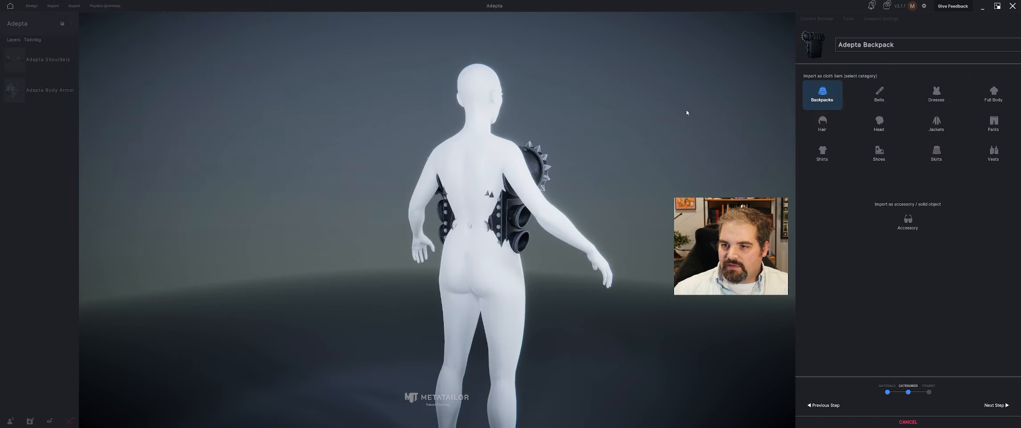
{"action": "left_click", "coordinate": [995, 405]}
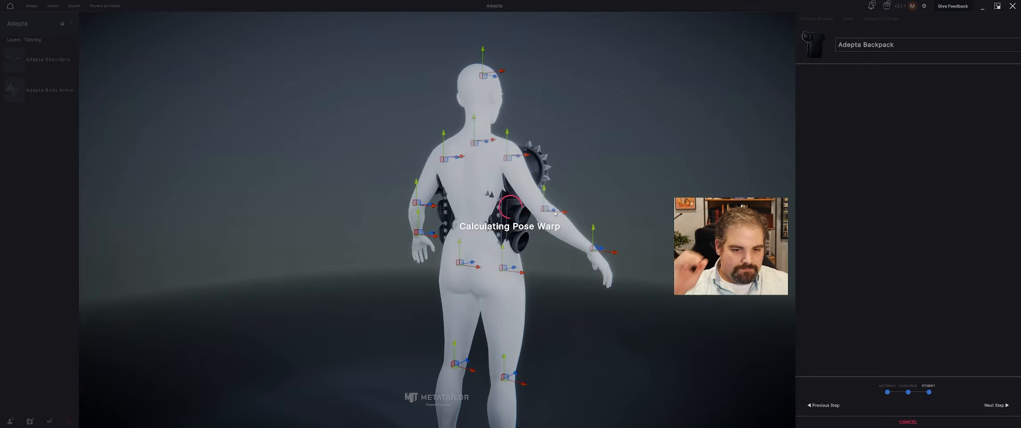
Step: Move the backpack behind the avatar and raise it against the upper back, confirm the placement and finish its fitment
{"action": "key", "text": "w"}
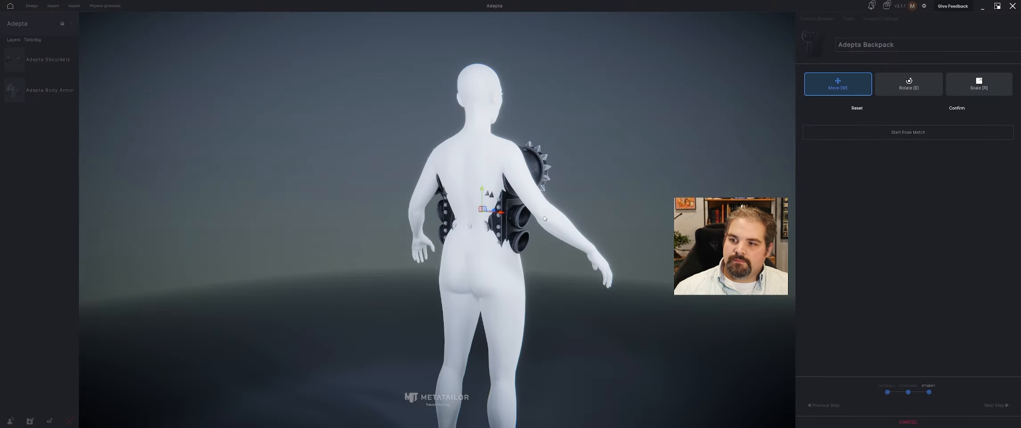
{"action": "left_click_drag", "start_coordinate": [494, 210], "coordinate": [444, 222]}
{"action": "middle_click_drag", "start_coordinate": [443, 222], "coordinate": [407, 223]}
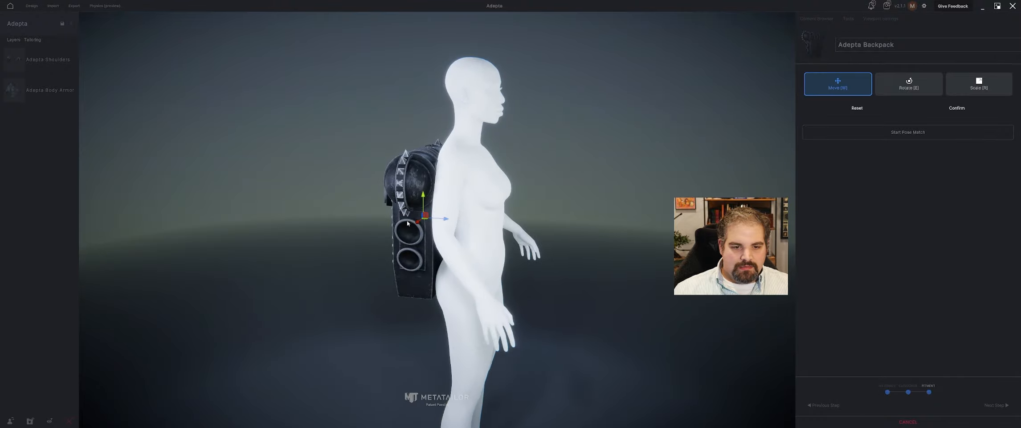
{"action": "left_click_drag", "start_coordinate": [424, 206], "coordinate": [425, 169]}
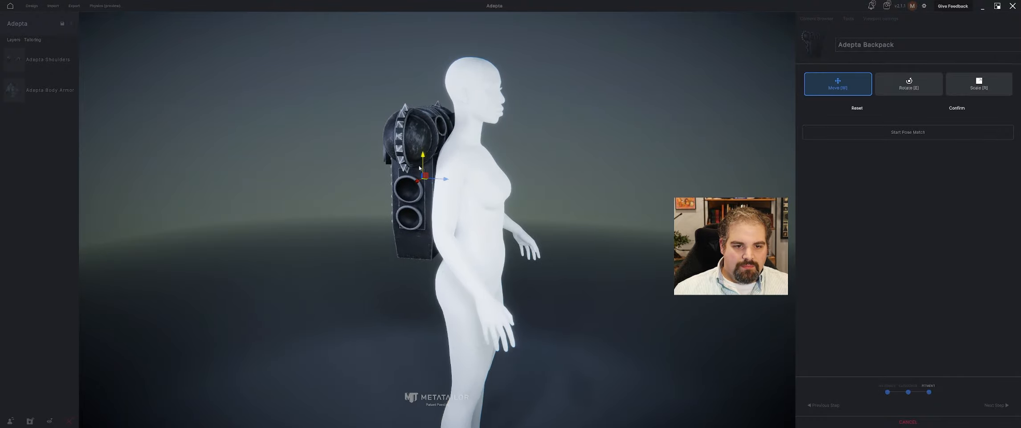
{"action": "middle_click_drag", "start_coordinate": [436, 176], "coordinate": [725, 182]}
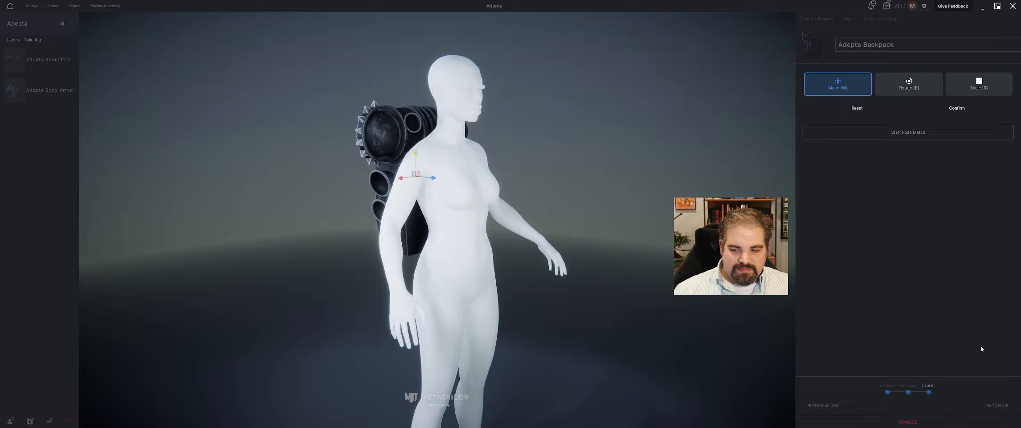
{"action": "left_click", "coordinate": [957, 108]}
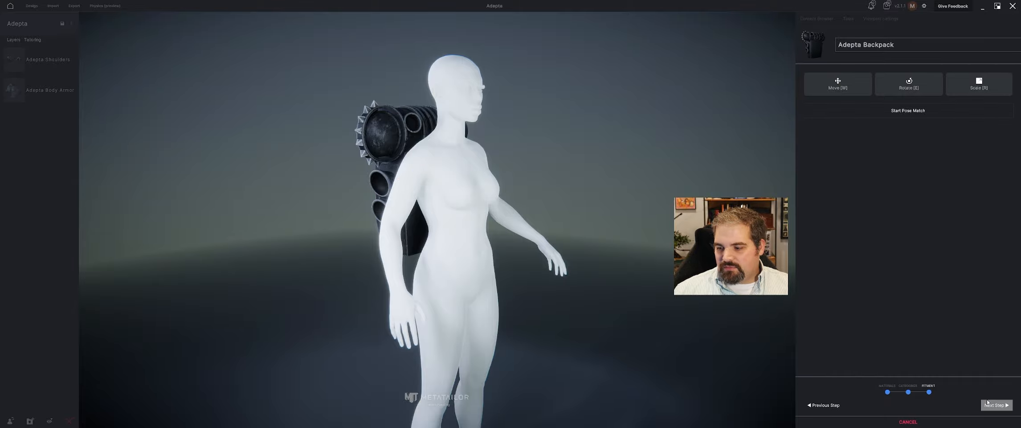
{"action": "left_click", "coordinate": [991, 404]}
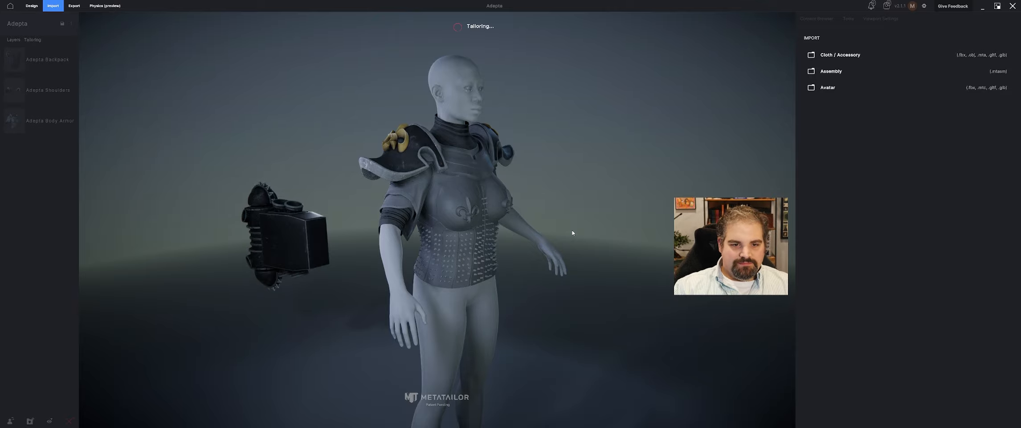
Step: Examine the tailored outfit from the front and back, checking how the backpack, shoulders and body armor sit together
{"action": "middle_click_drag", "start_coordinate": [560, 215], "coordinate": [505, 209]}
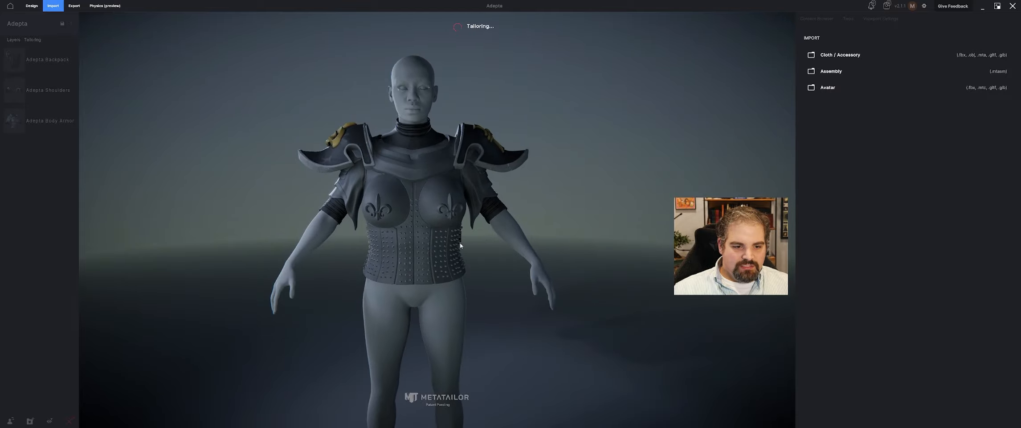
{"action": "middle_click_drag", "start_coordinate": [459, 242], "coordinate": [412, 242]}
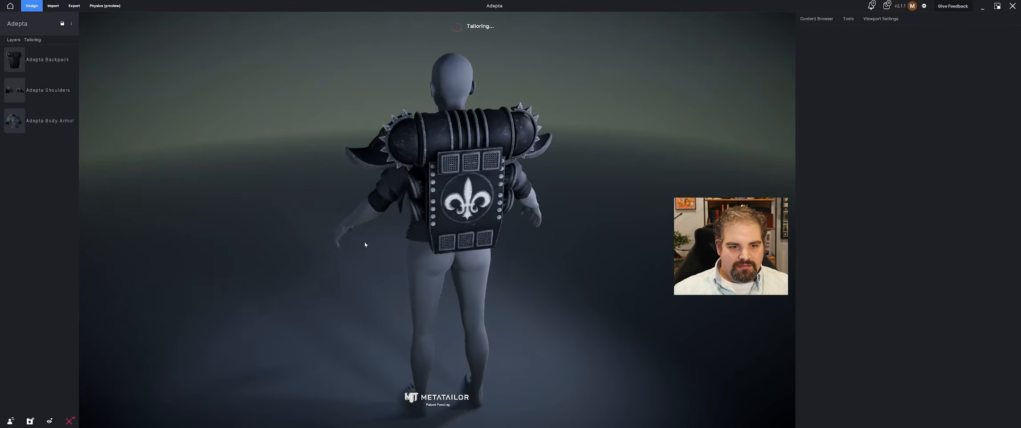
{"action": "middle_click_drag", "start_coordinate": [364, 244], "coordinate": [498, 231]}
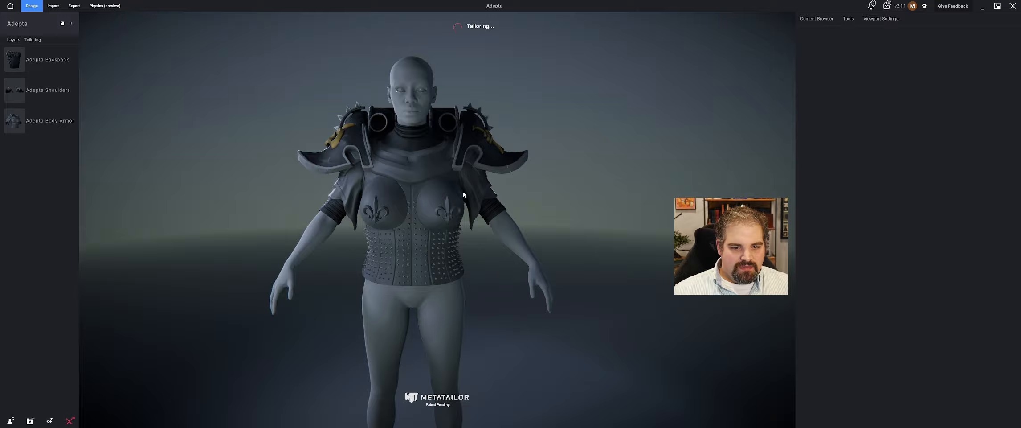
{"action": "middle_click_drag", "start_coordinate": [404, 250], "coordinate": [484, 236]}
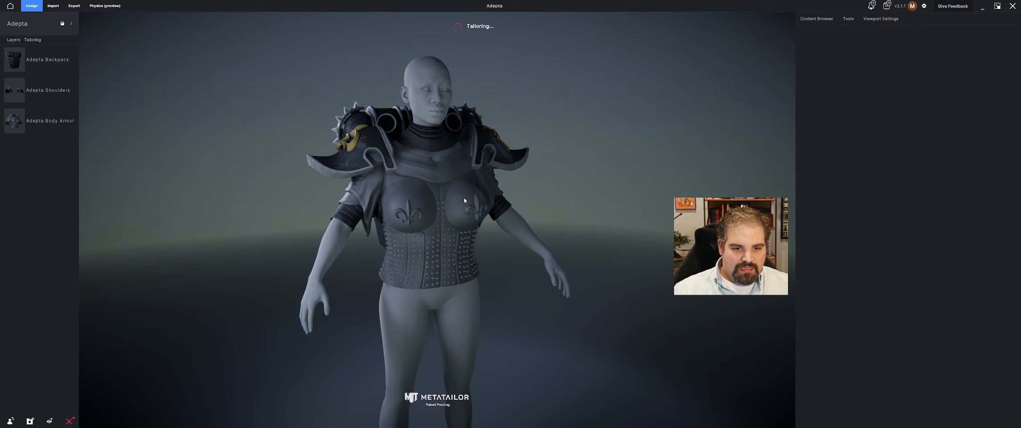
{"action": "left_click", "coordinate": [465, 201]}
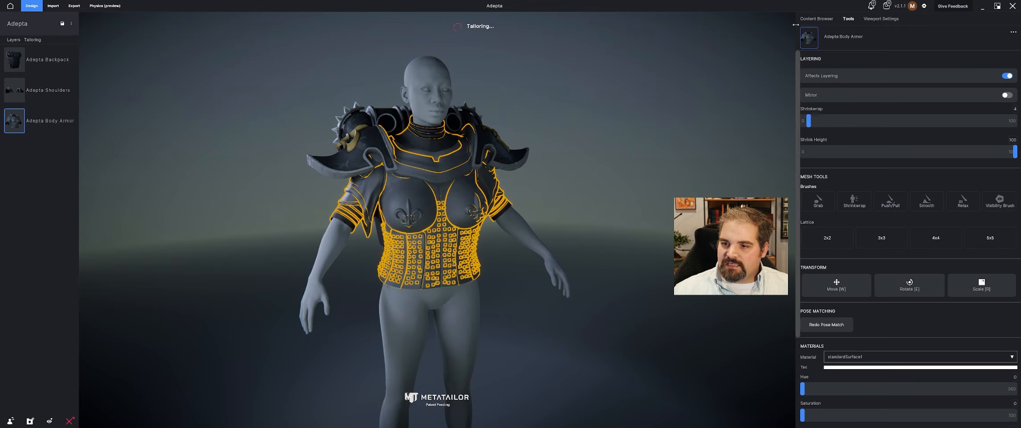
{"action": "mouse_move", "coordinate": [579, 164]}
{"action": "middle_mouse_down"}
{"action": "mouse_move", "coordinate": [547, 163]}
{"action": "mouse_move", "coordinate": [590, 164]}
{"action": "middle_mouse_up"}
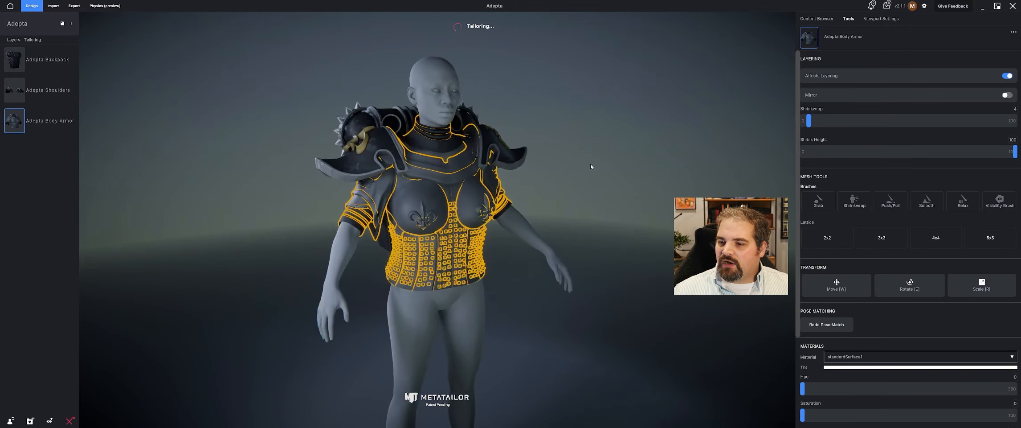
{"action": "left_click", "coordinate": [587, 165]}
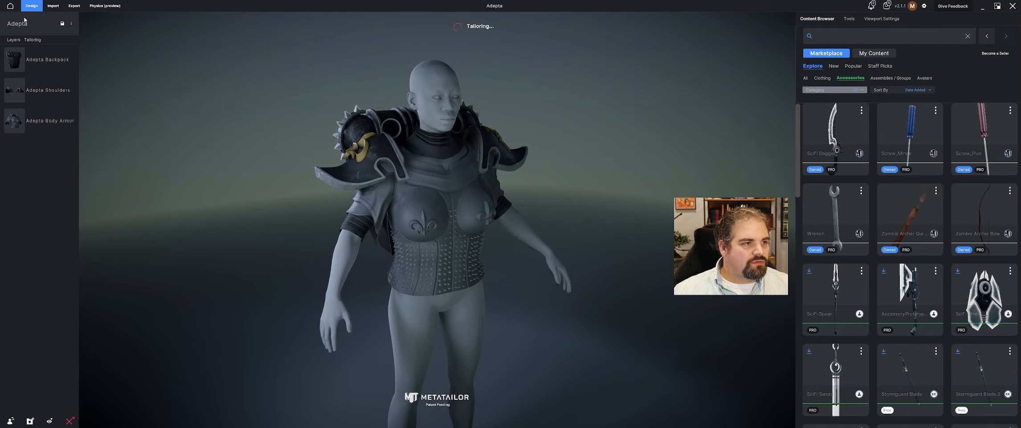
Step: Import the Adepta Leg Armor FBX file from the Leg Armor folder as a cloth/accessory item
{"action": "left_click", "coordinate": [53, 6]}
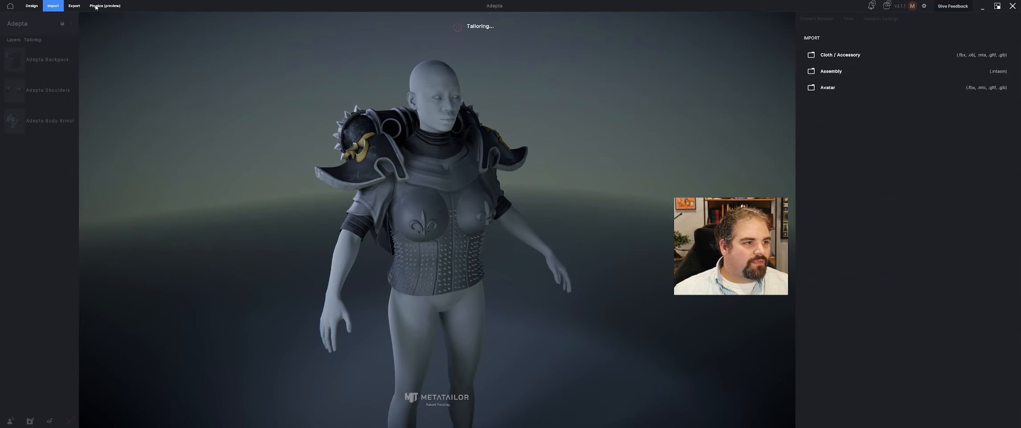
{"action": "left_click", "coordinate": [858, 70]}
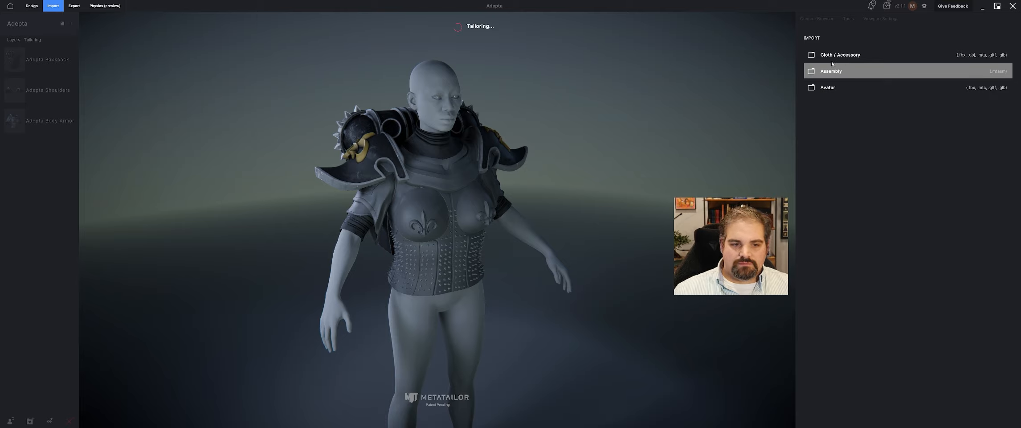
{"action": "left_click", "coordinate": [832, 62]}
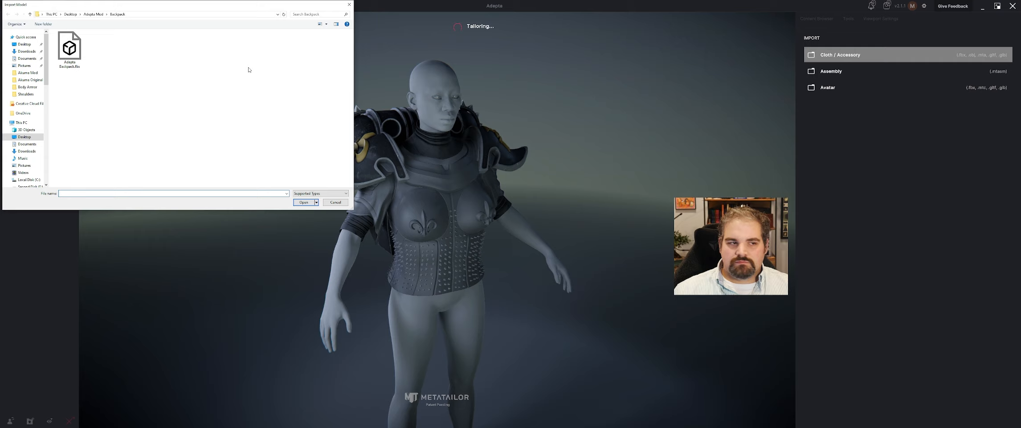
{"action": "left_click", "coordinate": [89, 14]}
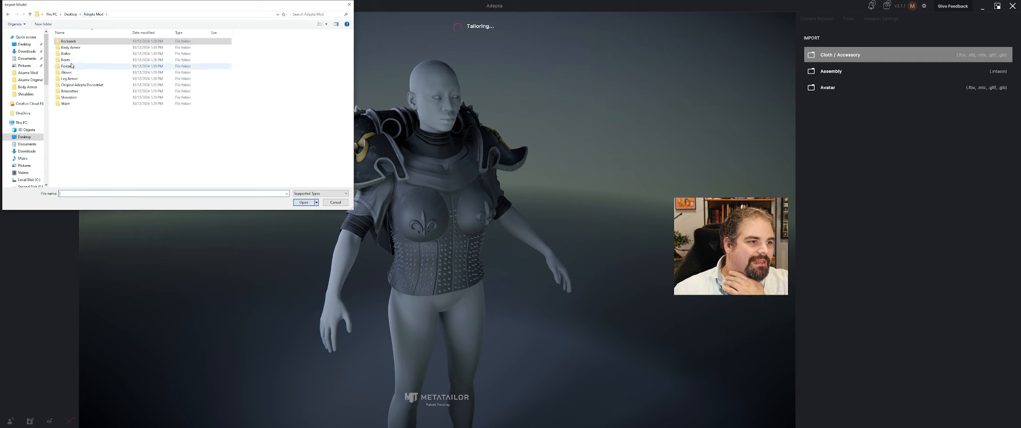
{"action": "left_click", "coordinate": [100, 79]}
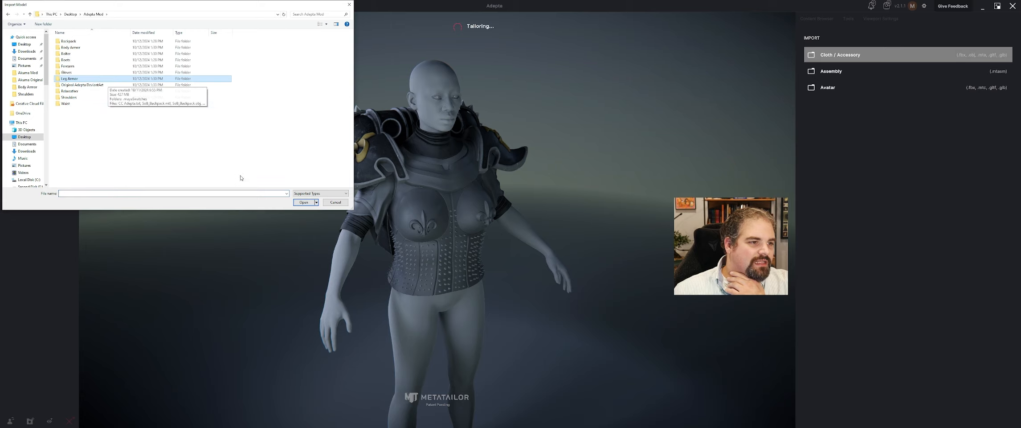
{"action": "left_click", "coordinate": [303, 203]}
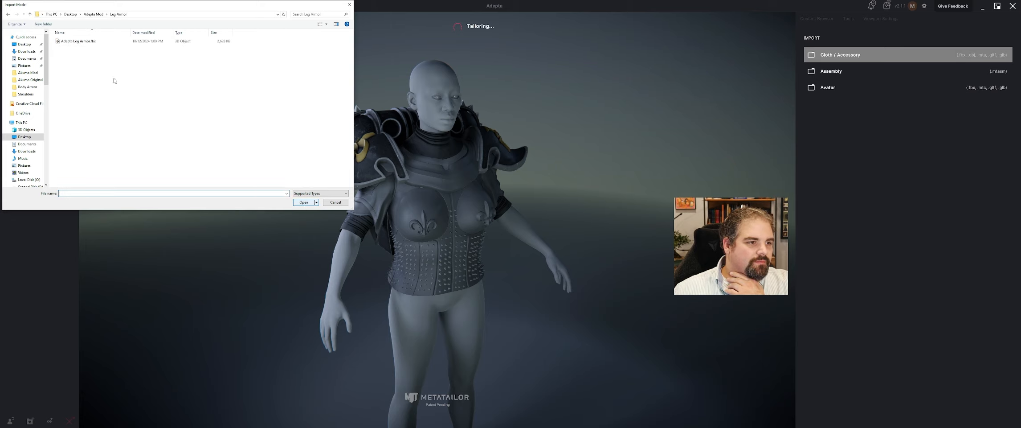
{"action": "left_click", "coordinate": [68, 41]}
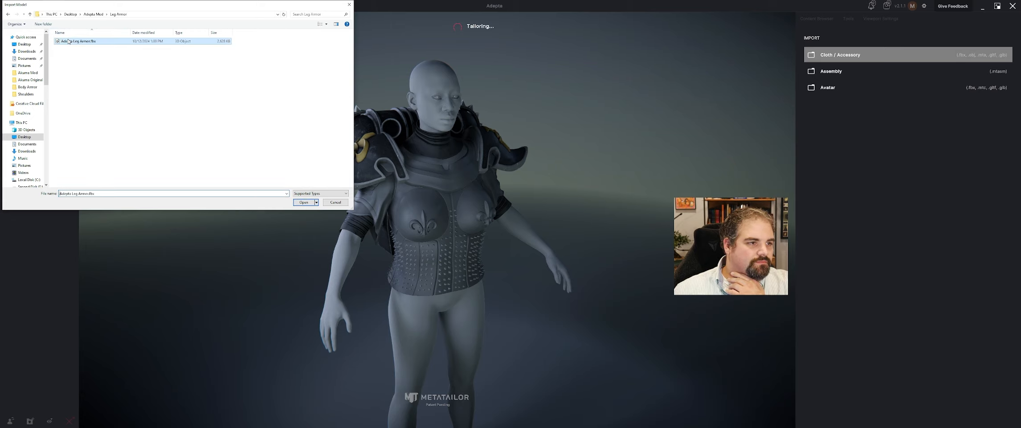
{"action": "left_click", "coordinate": [302, 203]}
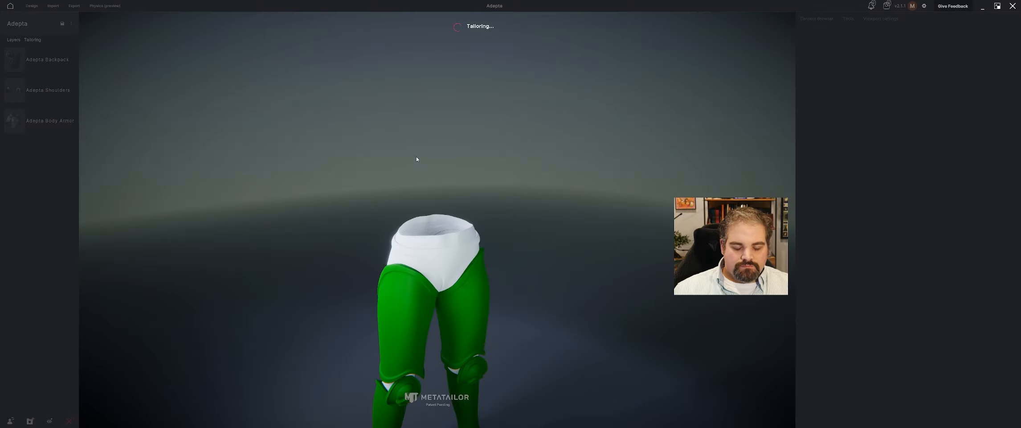
Step: Load the Underwear diffuse and normal images from the Leg Armor folder into the standardSurface1 material's color and normal maps
{"action": "left_click", "coordinate": [885, 129]}
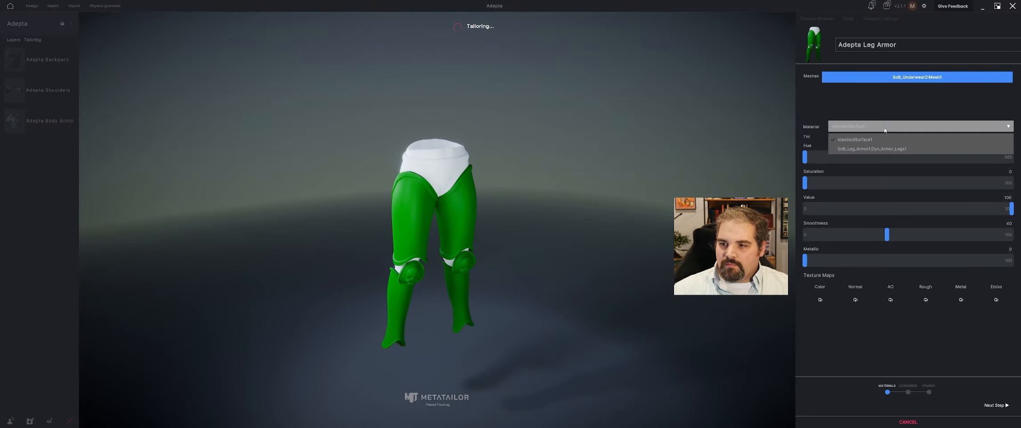
{"action": "left_click", "coordinate": [869, 140]}
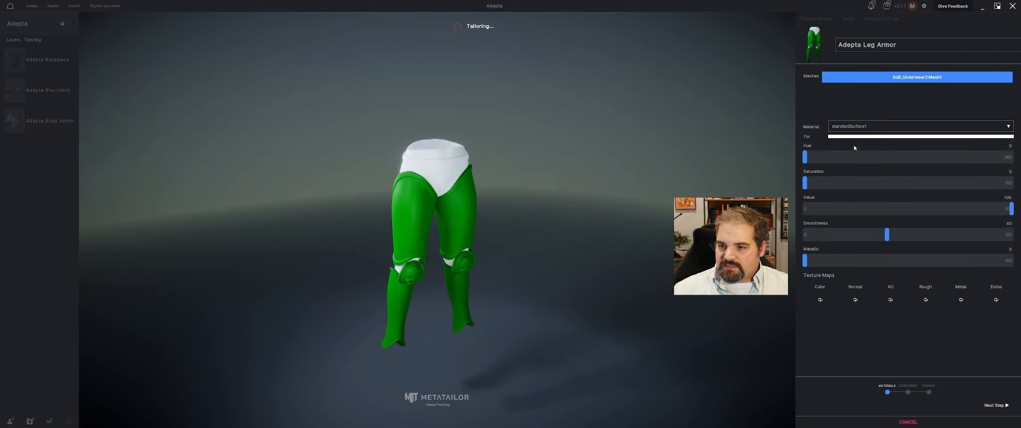
{"action": "left_click", "coordinate": [820, 299]}
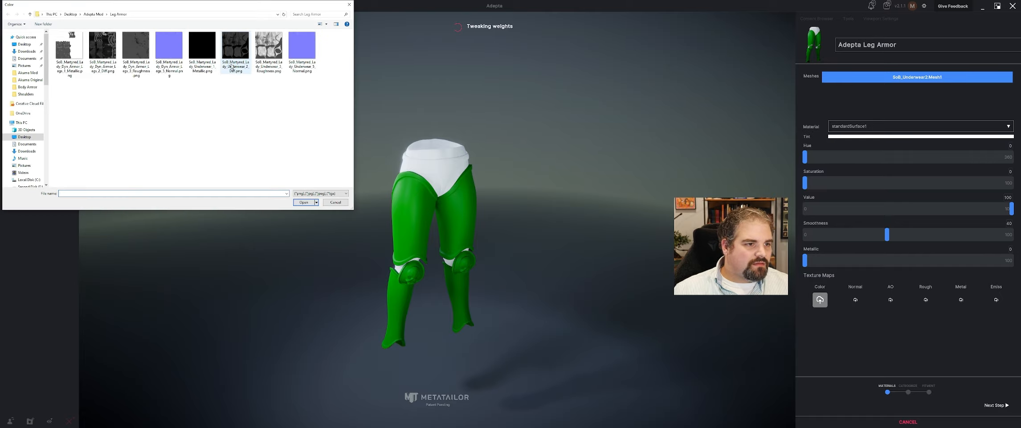
{"action": "left_click", "coordinate": [240, 73]}
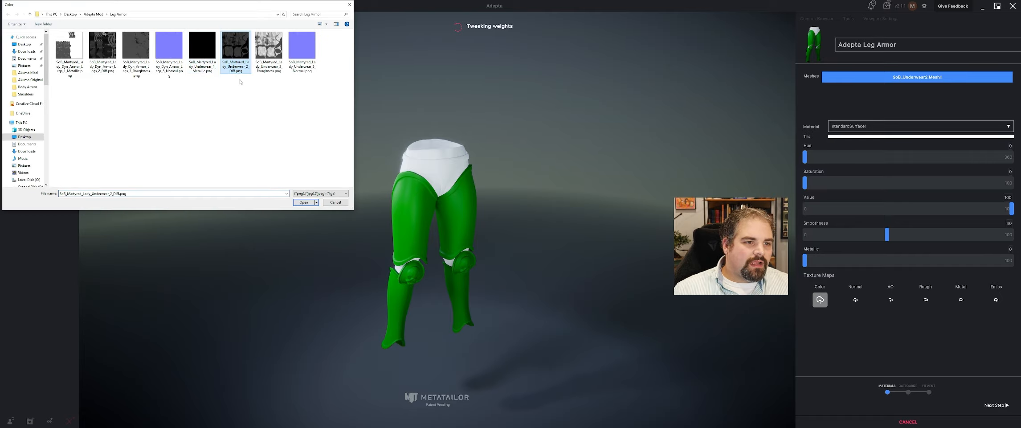
{"action": "left_click", "coordinate": [303, 203]}
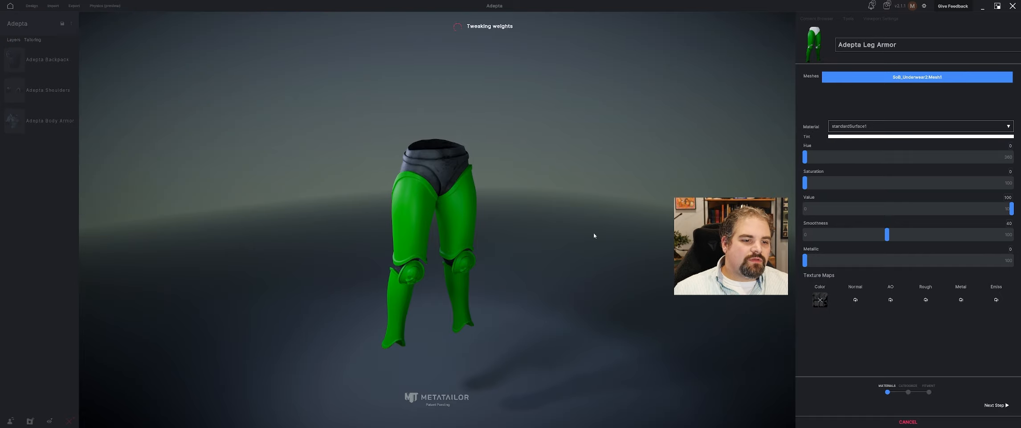
{"action": "left_click", "coordinate": [856, 300]}
{"action": "left_click", "coordinate": [302, 51]}
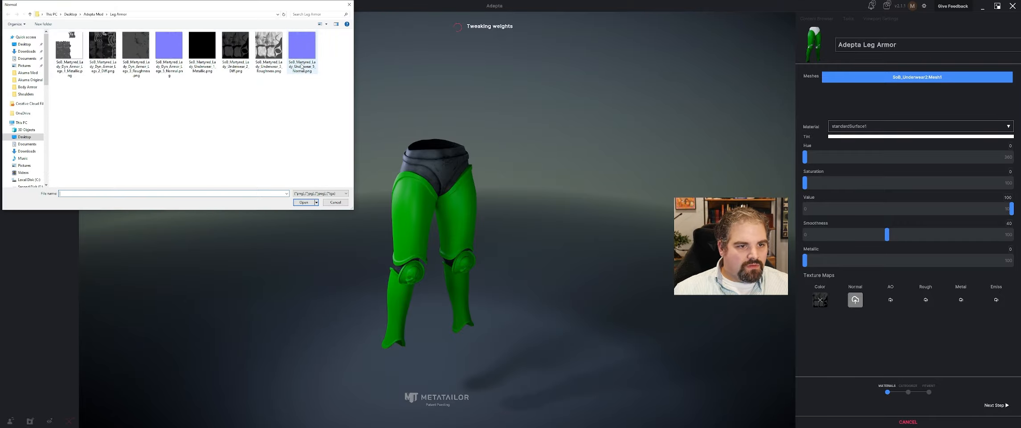
{"action": "left_click", "coordinate": [303, 203]}
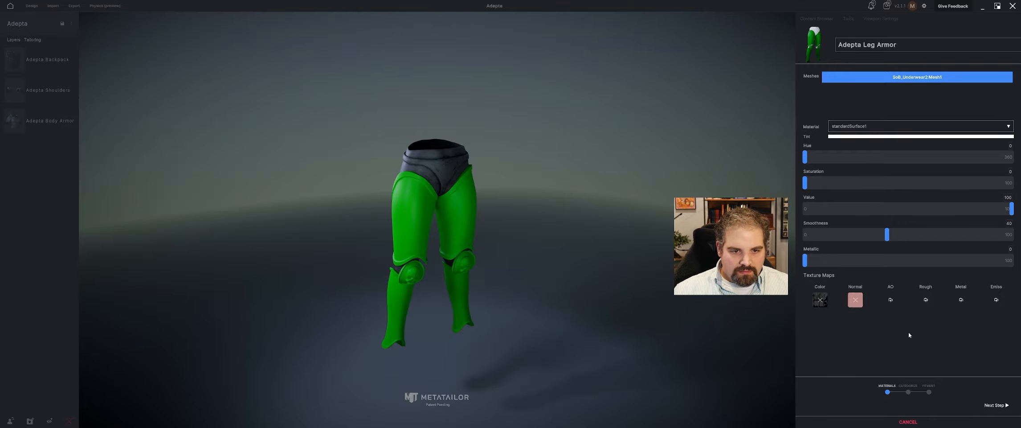
Step: Load the Underwear roughness and metallic images into the standardSurface1 material's matching texture maps, leaving the AO map empty
{"action": "left_click", "coordinate": [890, 300]}
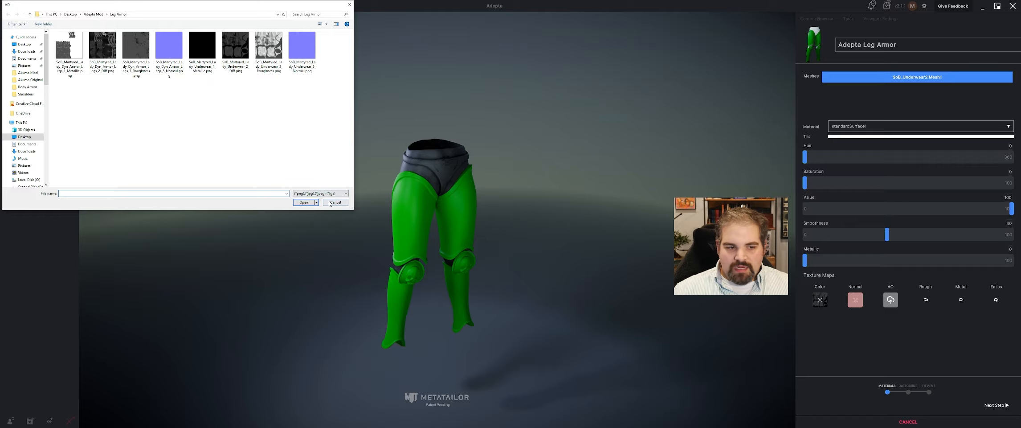
{"action": "left_click", "coordinate": [335, 202]}
{"action": "left_click", "coordinate": [925, 300]}
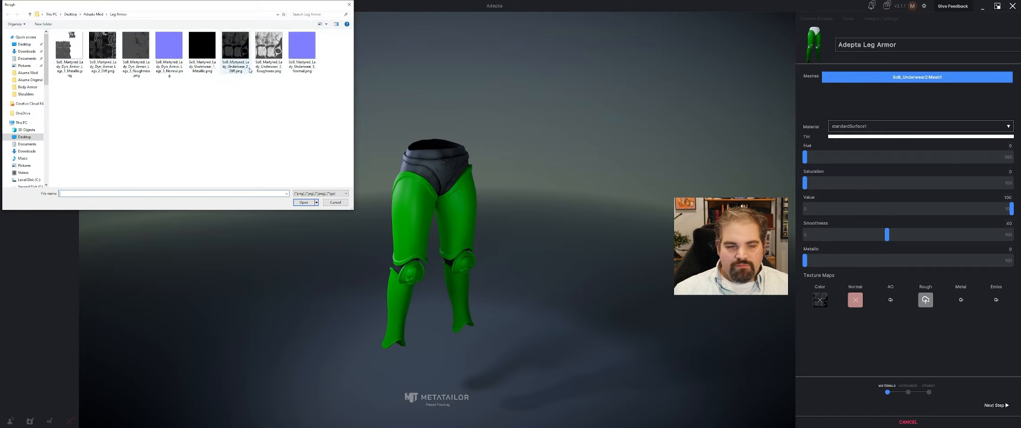
{"action": "left_click", "coordinate": [270, 71]}
{"action": "left_click", "coordinate": [304, 202]}
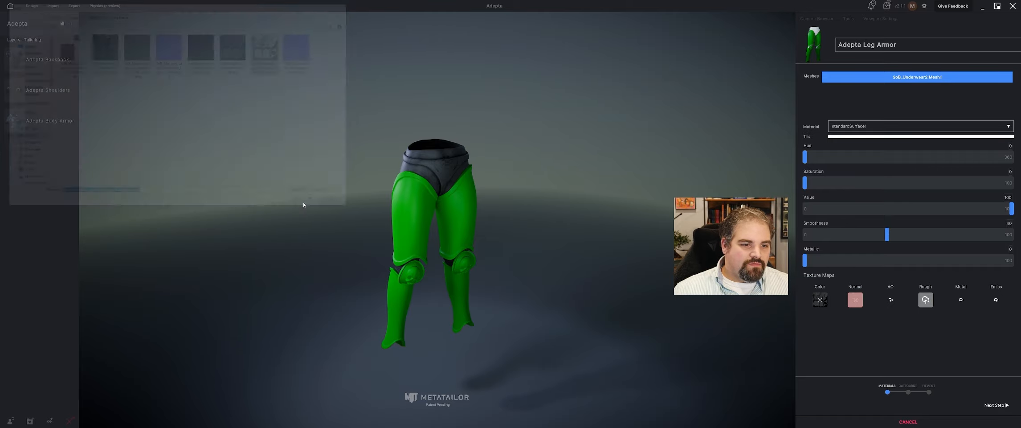
{"action": "left_click", "coordinate": [956, 300]}
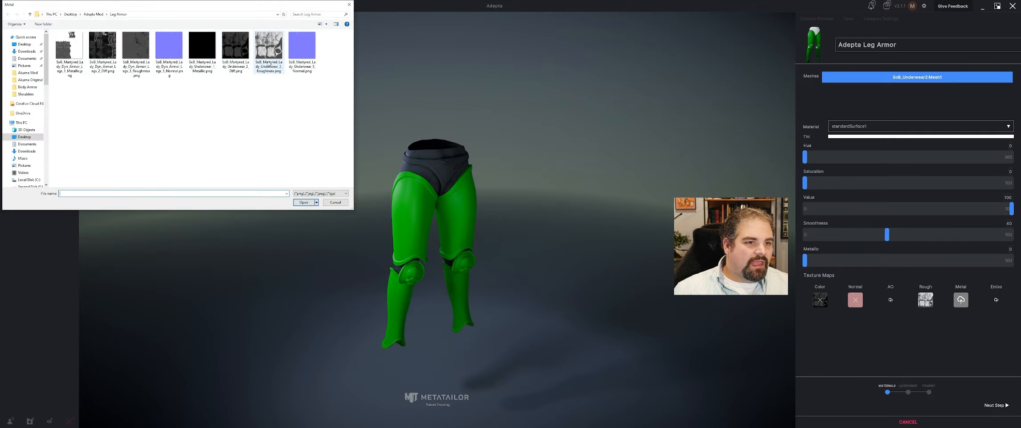
{"action": "left_click", "coordinate": [202, 51]}
{"action": "left_click", "coordinate": [303, 203]}
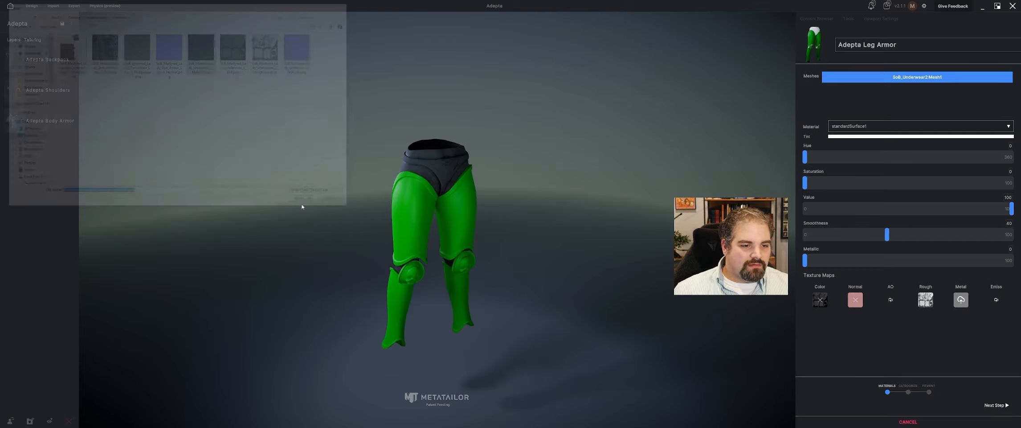
Step: Set the Dyn_Armor_Legs1 material's tint to white with Saturation 0 and Value 100
{"action": "left_click", "coordinate": [917, 126]}
{"action": "left_click", "coordinate": [873, 150]}
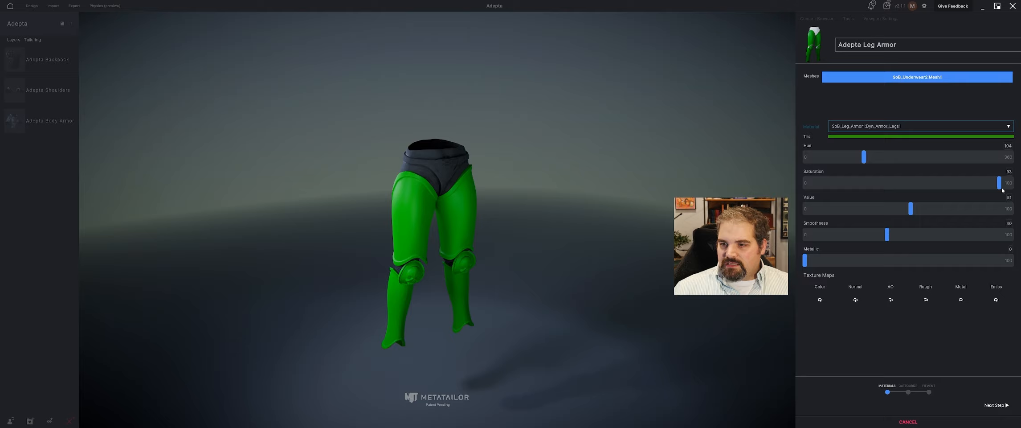
{"action": "left_click_drag", "start_coordinate": [999, 182], "coordinate": [805, 182]}
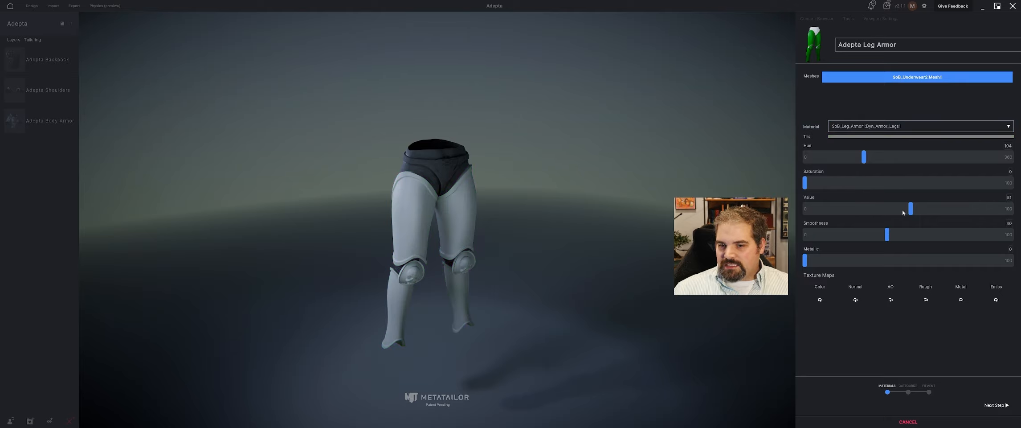
{"action": "left_click_drag", "start_coordinate": [910, 209], "coordinate": [1016, 209]}
Step: Load the Dyn_Armor_Legs diffuse image as the leg armor material's color map and start choosing its normal map
{"action": "left_click", "coordinate": [820, 300]}
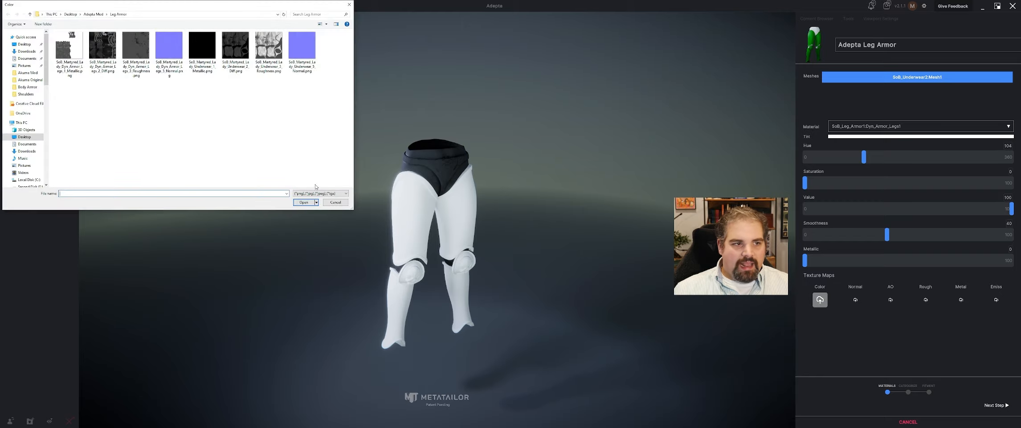
{"action": "left_click", "coordinate": [107, 71]}
{"action": "left_click", "coordinate": [302, 203]}
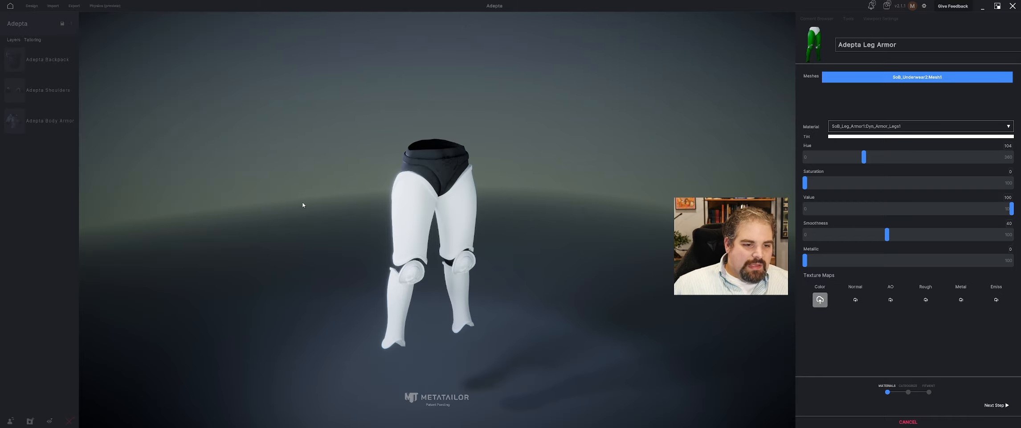
{"action": "left_click_drag", "start_coordinate": [376, 218], "coordinate": [395, 220]}
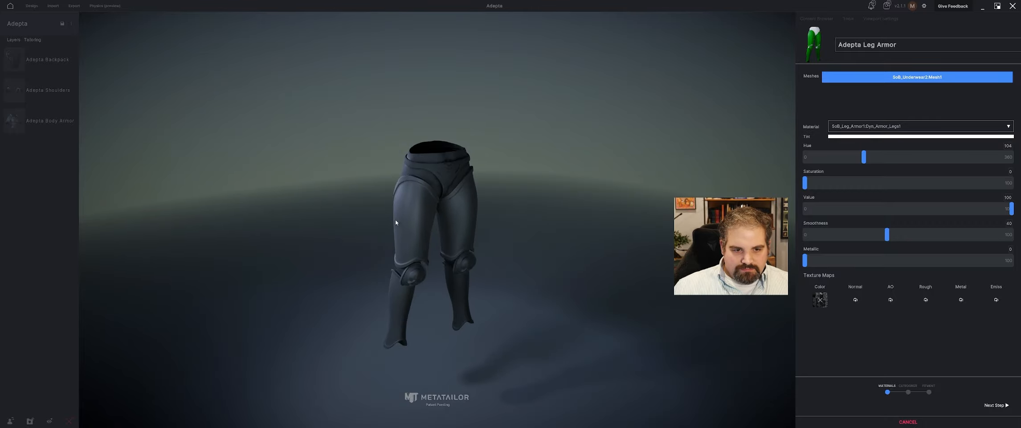
{"action": "left_click", "coordinate": [855, 299]}
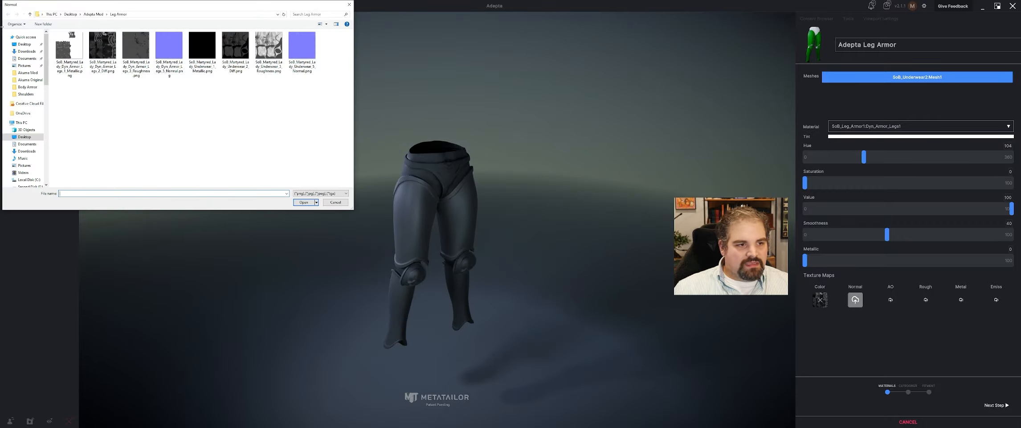
Step: Load the Dyn_Armor_Legs normal and roughness images into the leg armor material's matching texture maps
{"action": "left_click", "coordinate": [169, 44]}
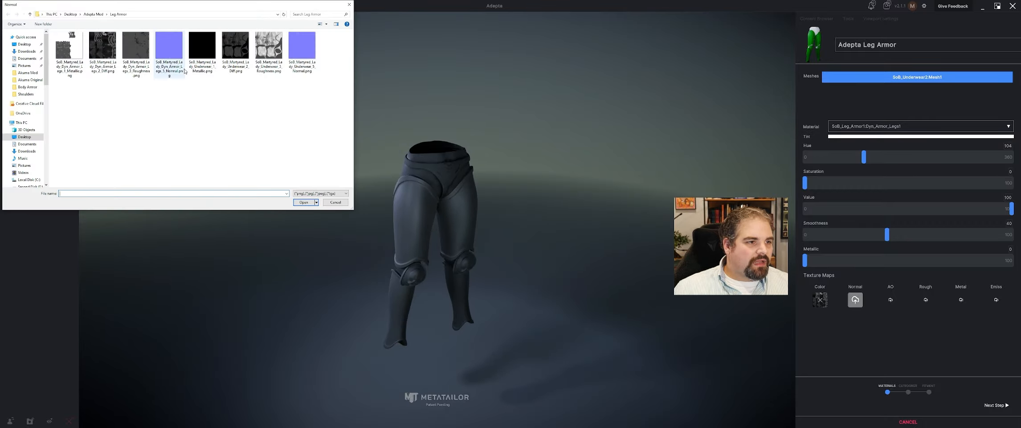
{"action": "left_click", "coordinate": [303, 202]}
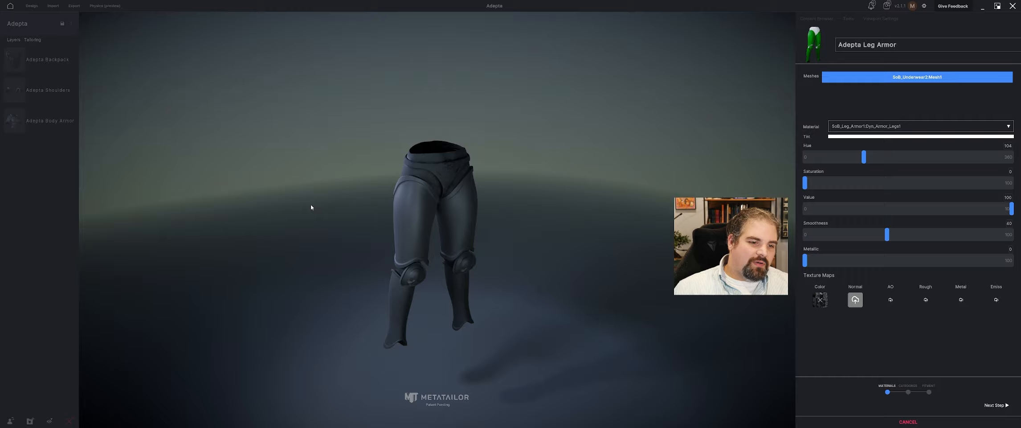
{"action": "left_click", "coordinate": [925, 300]}
{"action": "left_click", "coordinate": [136, 47]}
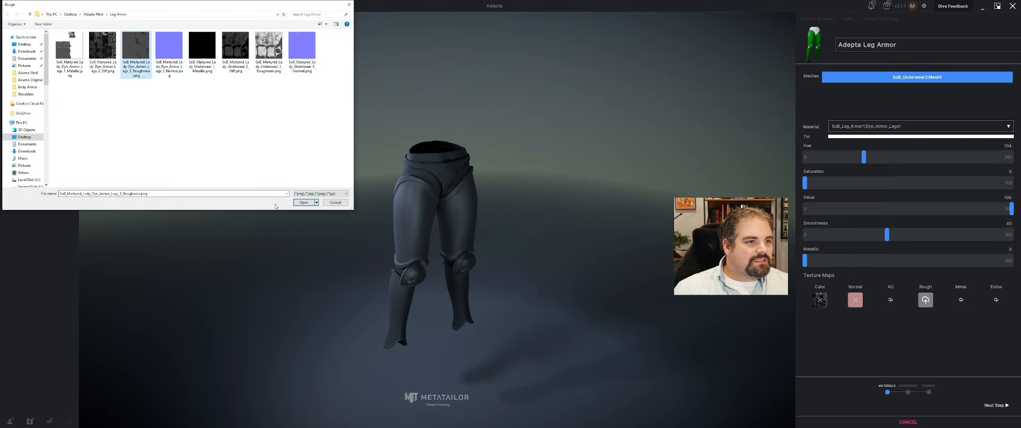
{"action": "left_click", "coordinate": [304, 202]}
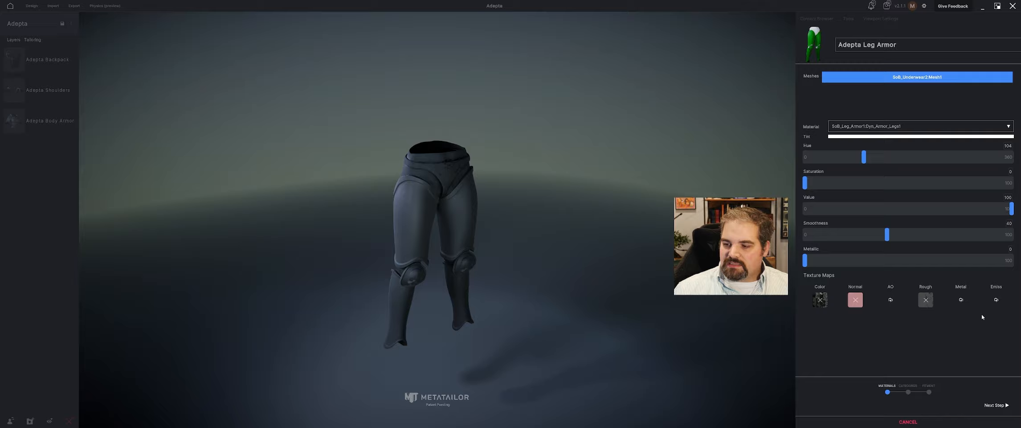
Step: Load the Dyn_Armor_Legs metallic image as the leg armor's metal map and check the textured model
{"action": "left_click", "coordinate": [961, 299]}
{"action": "left_click", "coordinate": [69, 47]}
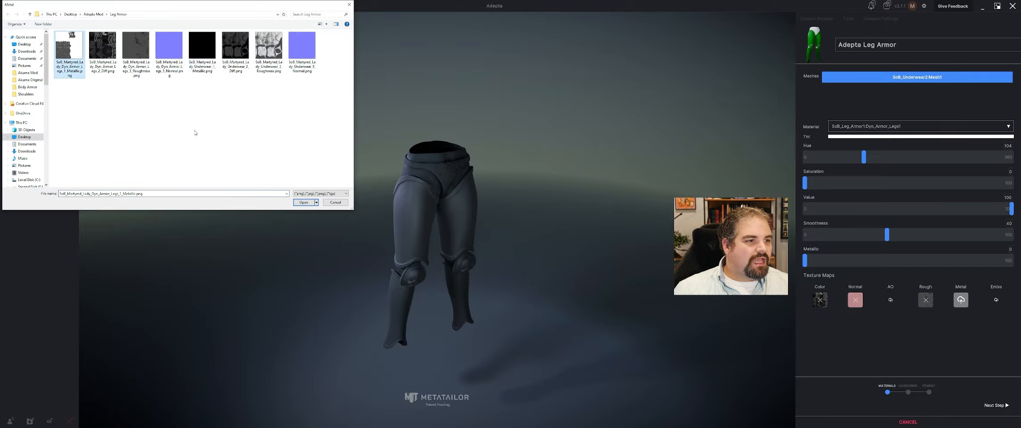
{"action": "left_click", "coordinate": [302, 203]}
{"action": "middle_click_drag", "start_coordinate": [478, 240], "coordinate": [511, 234]}
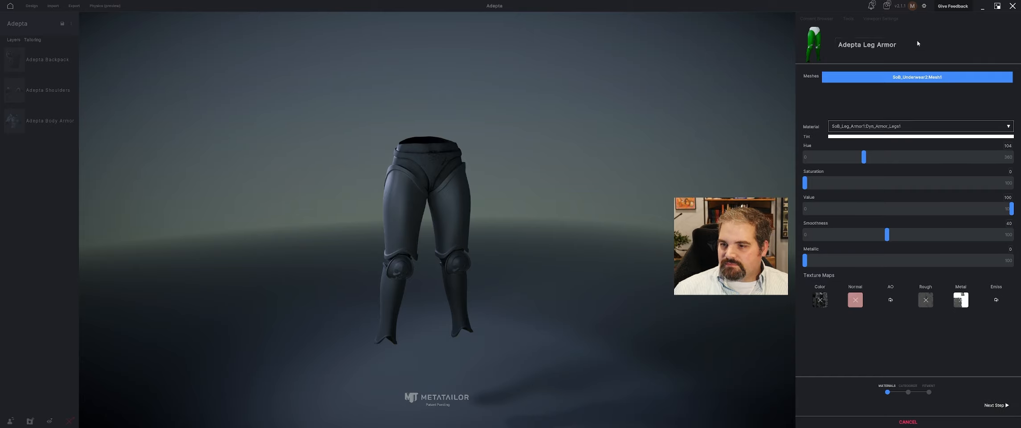
Step: Categorize the leg armor as a Pants cloth item and continue to the fitment stage
{"action": "left_click", "coordinate": [990, 404]}
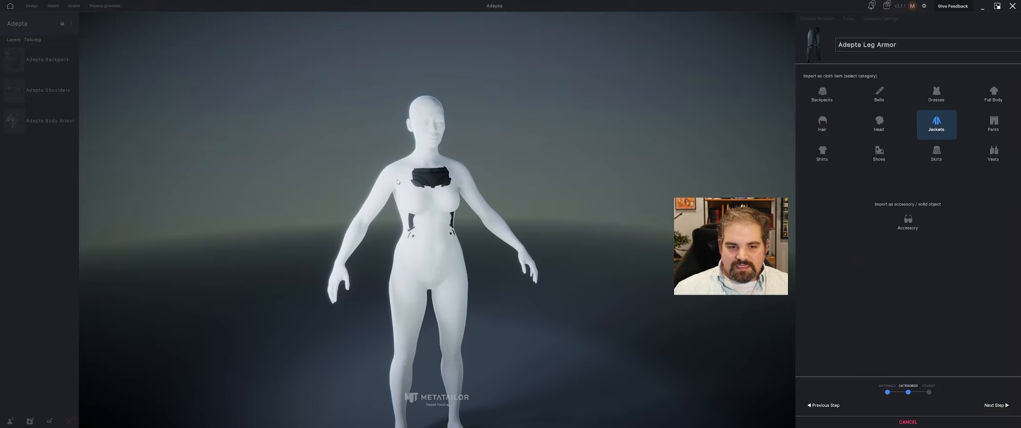
{"action": "left_click", "coordinate": [993, 123]}
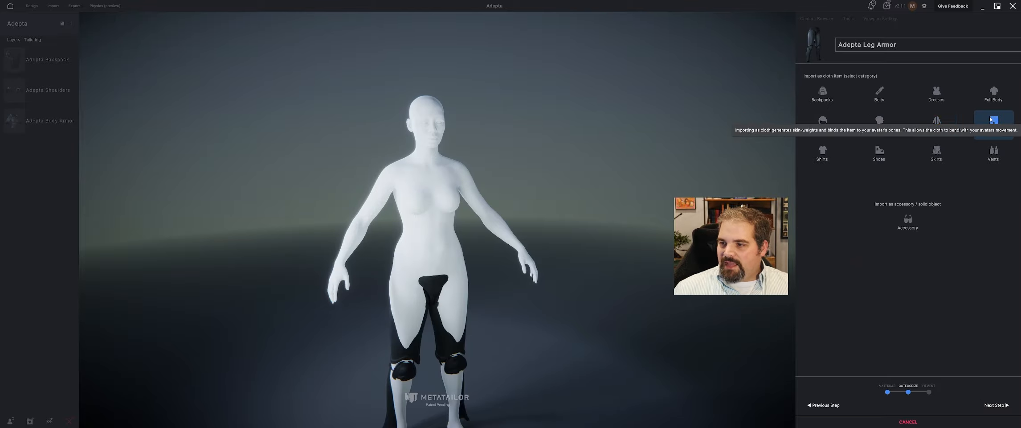
{"action": "left_click", "coordinate": [994, 404]}
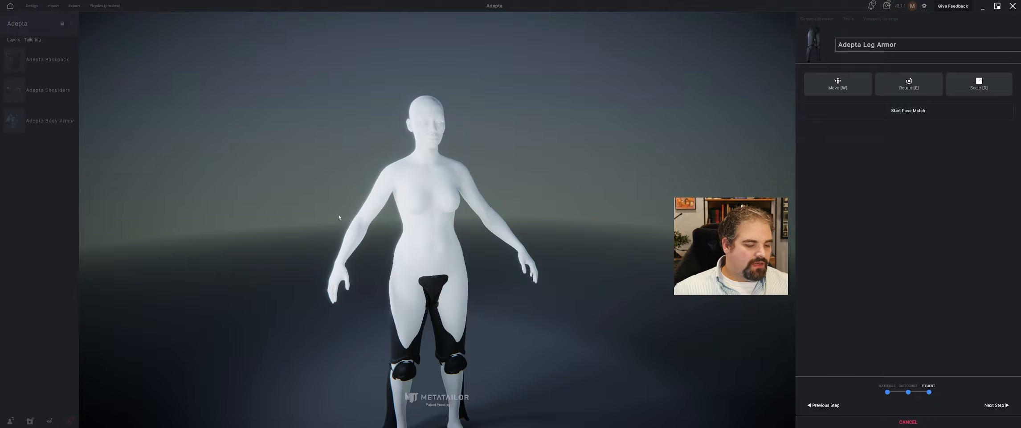
Step: Move the leg armor up and slightly forward so it lines up with the avatar's hips and legs
{"action": "middle_click_drag", "start_coordinate": [509, 253], "coordinate": [581, 291]}
{"action": "key", "text": "w"}
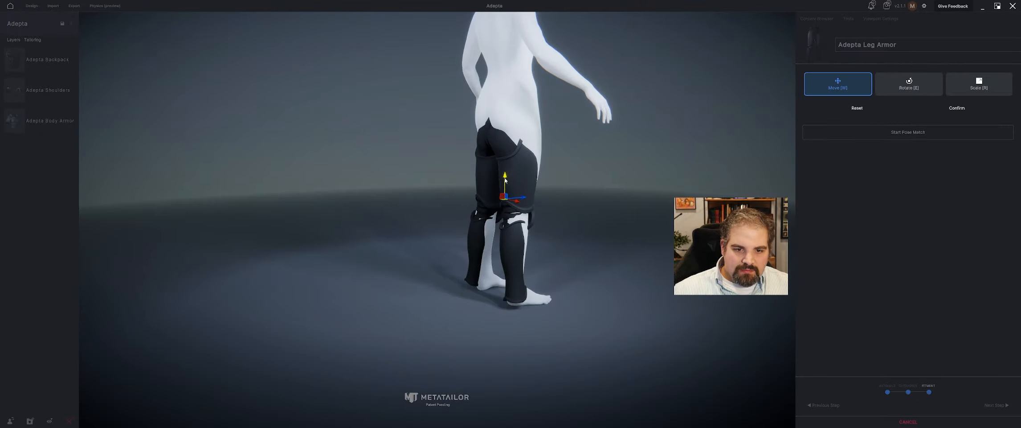
{"action": "left_click_drag", "start_coordinate": [505, 179], "coordinate": [505, 159]}
{"action": "middle_click_drag", "start_coordinate": [567, 176], "coordinate": [374, 179]}
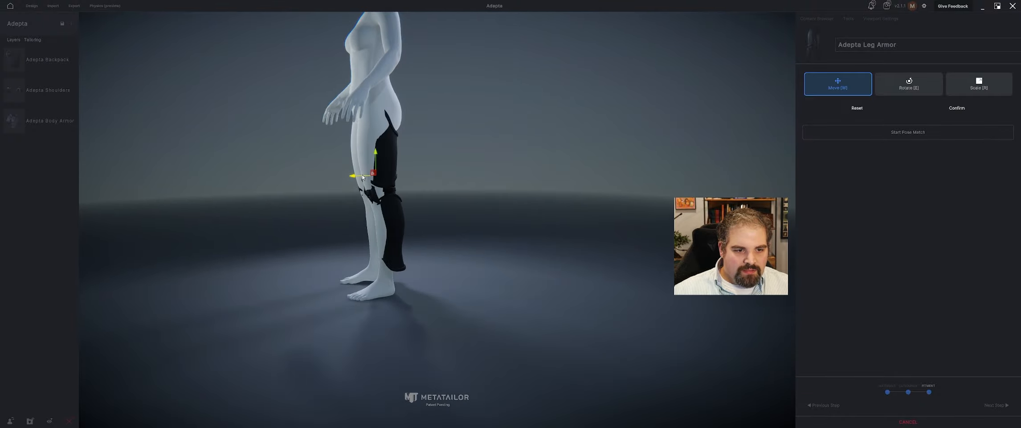
{"action": "left_click_drag", "start_coordinate": [362, 177], "coordinate": [356, 177]}
{"action": "middle_click_drag", "start_coordinate": [358, 177], "coordinate": [597, 127]}
Step: Scale the leg armor uniformly by a small amount to fit the avatar's legs
{"action": "left_click", "coordinate": [958, 86]}
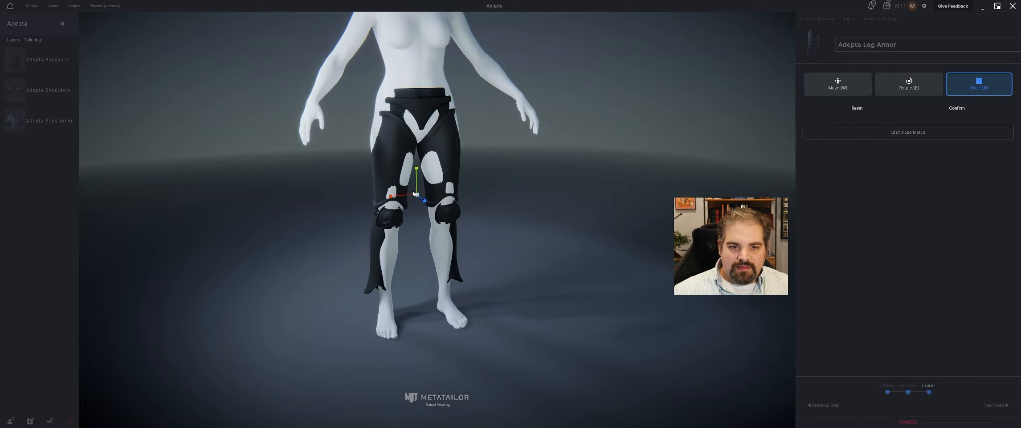
{"action": "left_click_drag", "start_coordinate": [418, 194], "coordinate": [421, 196]}
{"action": "middle_click_drag", "start_coordinate": [421, 196], "coordinate": [502, 171]}
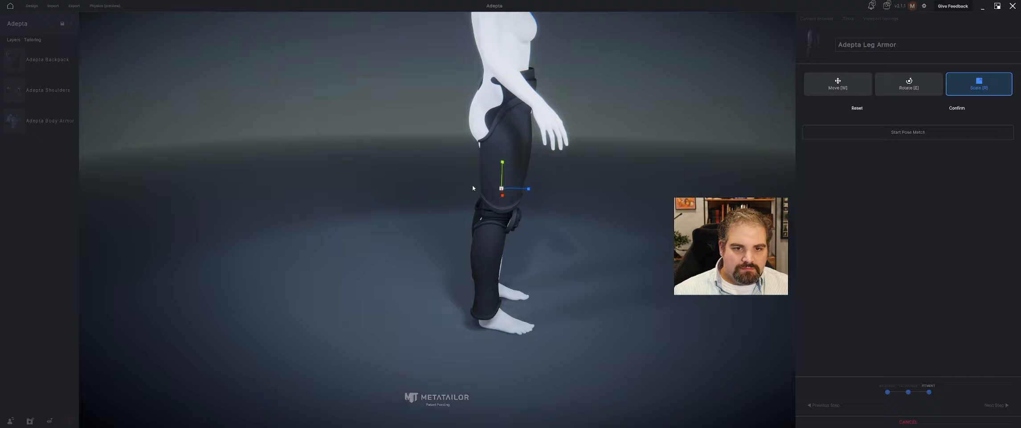
Step: Fine-tune the leg armor's height and depth on the avatar and confirm the placement
{"action": "key", "text": "w"}
{"action": "left_click_drag", "start_coordinate": [502, 171], "coordinate": [500, 177]}
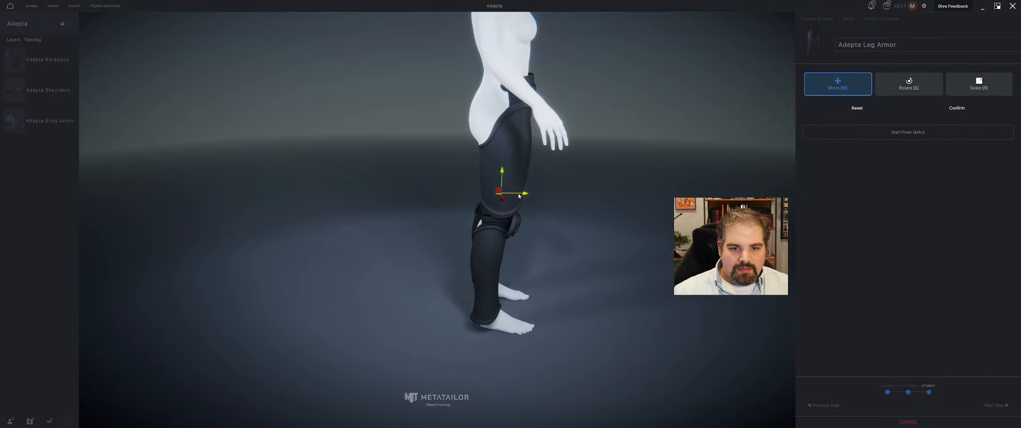
{"action": "middle_click_drag", "start_coordinate": [519, 195], "coordinate": [282, 184]}
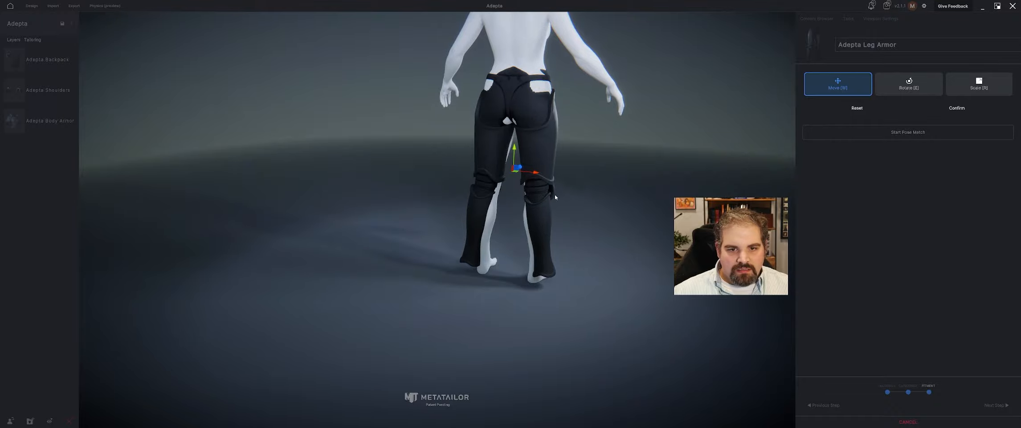
{"action": "middle_click_drag", "start_coordinate": [555, 196], "coordinate": [442, 241]}
{"action": "left_click", "coordinate": [957, 107]}
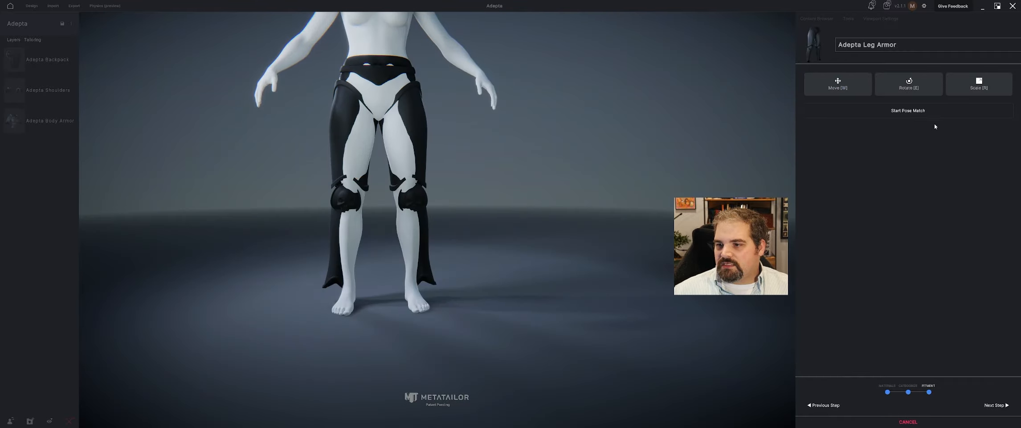
Step: Start pose matching and adjust the mirrored knee joints in depth to line up with the armor's knees
{"action": "left_click", "coordinate": [946, 112]}
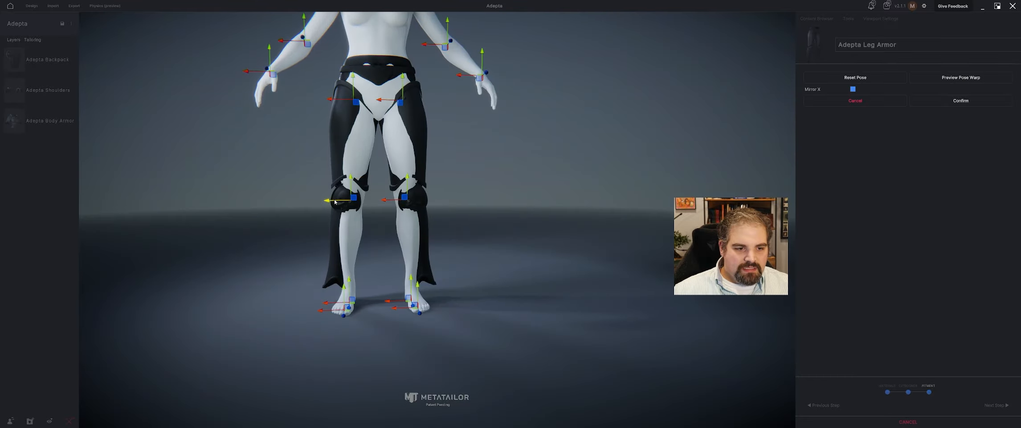
{"action": "middle_click_drag", "start_coordinate": [335, 201], "coordinate": [550, 238]}
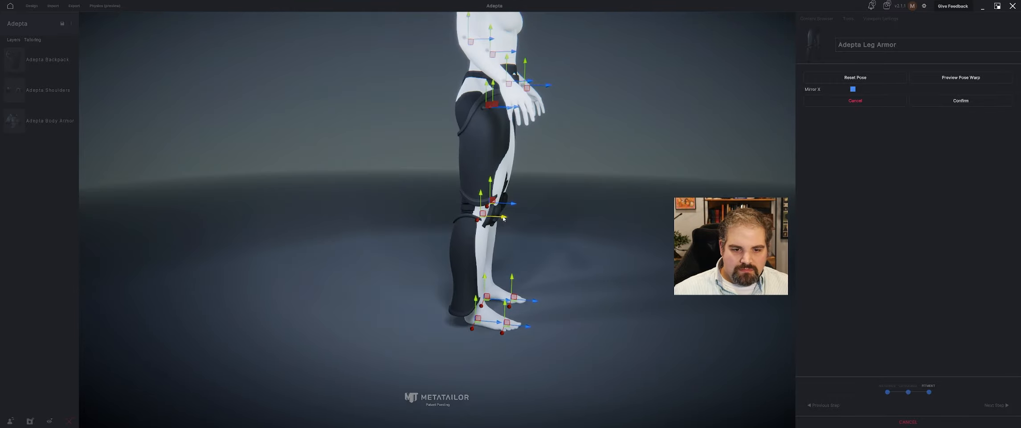
{"action": "left_click_drag", "start_coordinate": [503, 218], "coordinate": [507, 217]}
{"action": "middle_click_drag", "start_coordinate": [550, 238], "coordinate": [492, 193]}
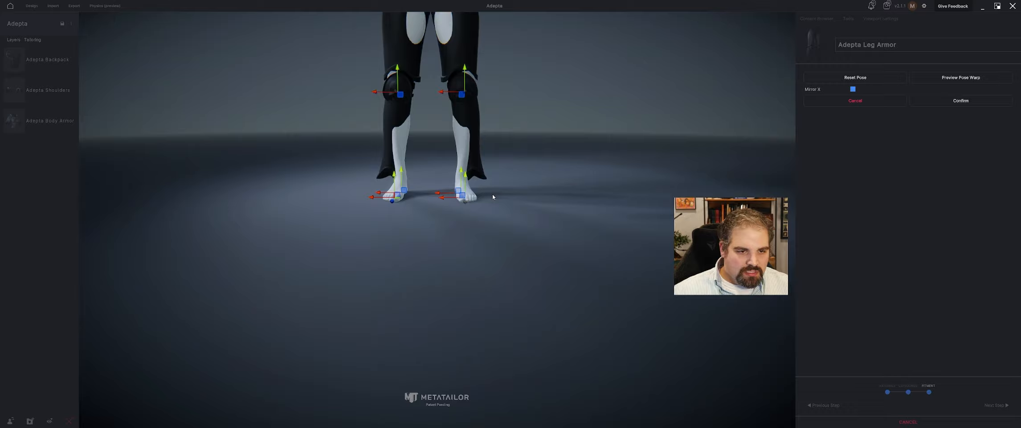
Step: Shift the mirrored ankle joints outward and back to match the armor's shins, and confirm the pose match
{"action": "left_click_drag", "start_coordinate": [394, 201], "coordinate": [361, 208]}
{"action": "middle_click_drag", "start_coordinate": [369, 207], "coordinate": [470, 201]}
{"action": "left_click_drag", "start_coordinate": [484, 202], "coordinate": [472, 203]}
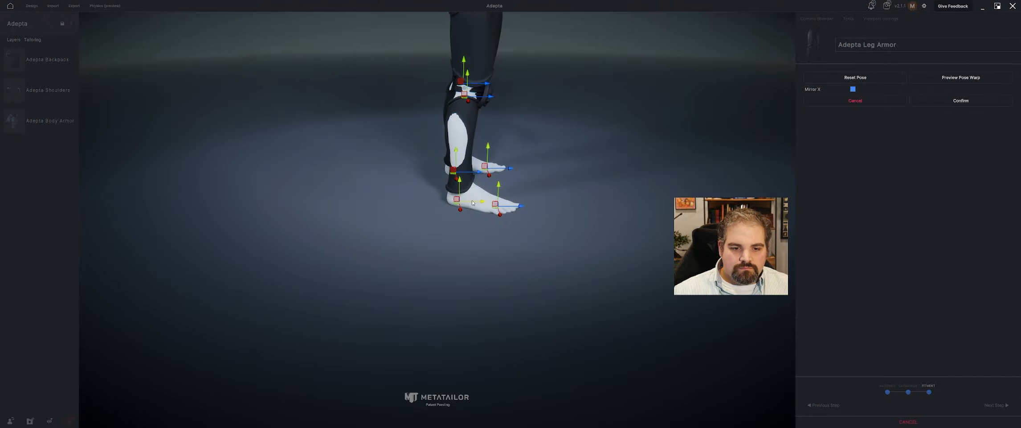
{"action": "middle_click_drag", "start_coordinate": [486, 203], "coordinate": [340, 200]}
{"action": "middle_click_drag", "start_coordinate": [474, 189], "coordinate": [447, 232]}
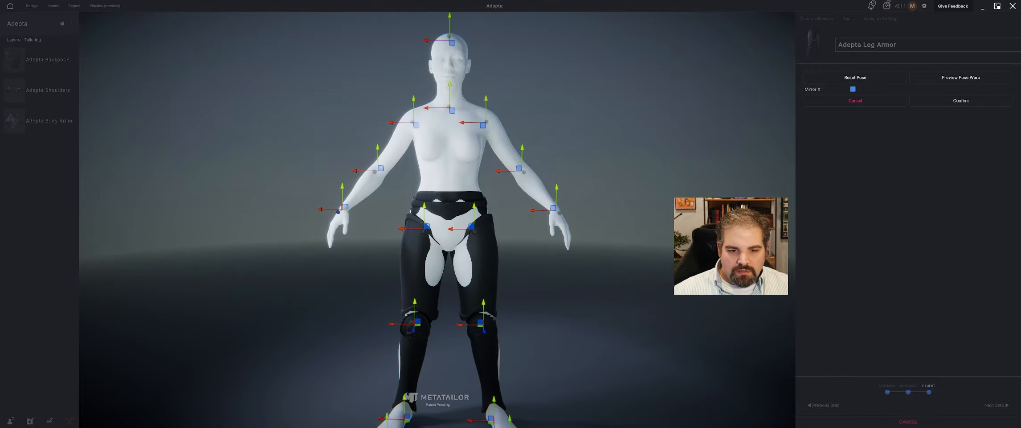
{"action": "left_click", "coordinate": [958, 100]}
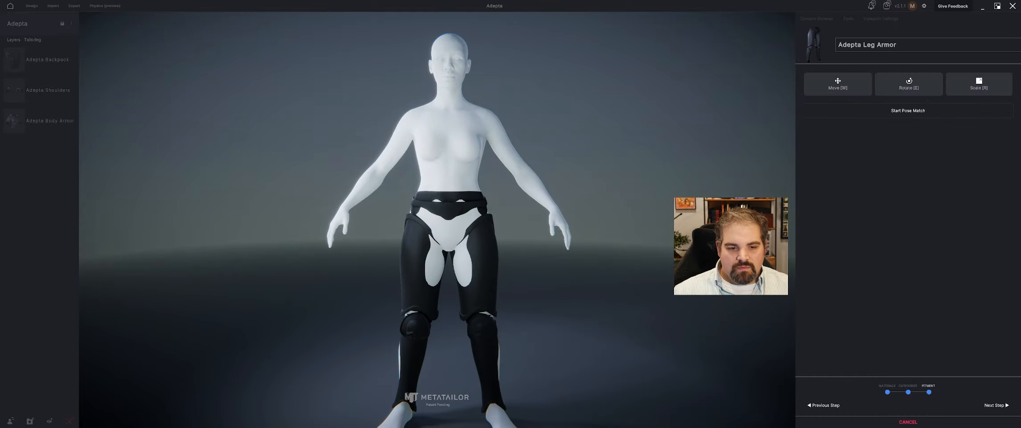
Step: Finish the leg armor import and reorder its layer to sit below Adepta Body Armor
{"action": "left_click", "coordinate": [1005, 408]}
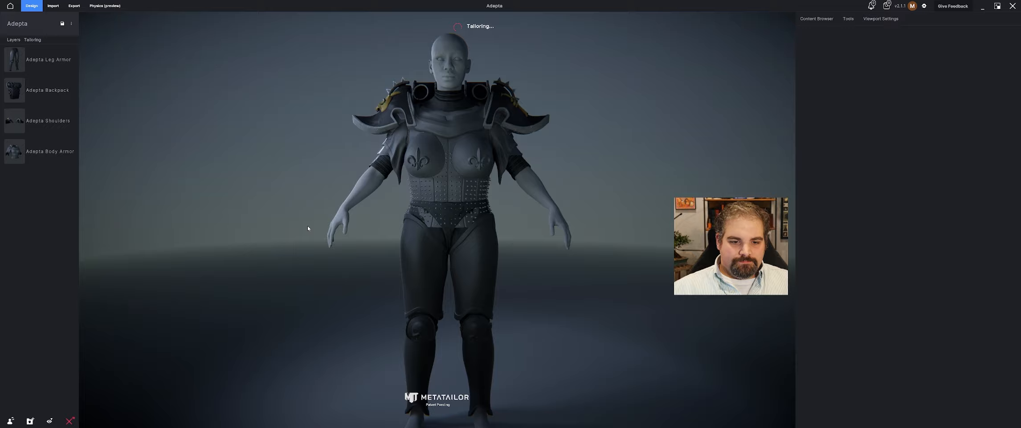
{"action": "left_click_drag", "start_coordinate": [25, 59], "coordinate": [23, 161]}
{"action": "mouse_move", "coordinate": [248, 158]}
{"action": "middle_mouse_down"}
{"action": "mouse_move", "coordinate": [279, 172]}
{"action": "mouse_move", "coordinate": [258, 155]}
{"action": "mouse_move", "coordinate": [247, 167]}
{"action": "middle_mouse_up"}
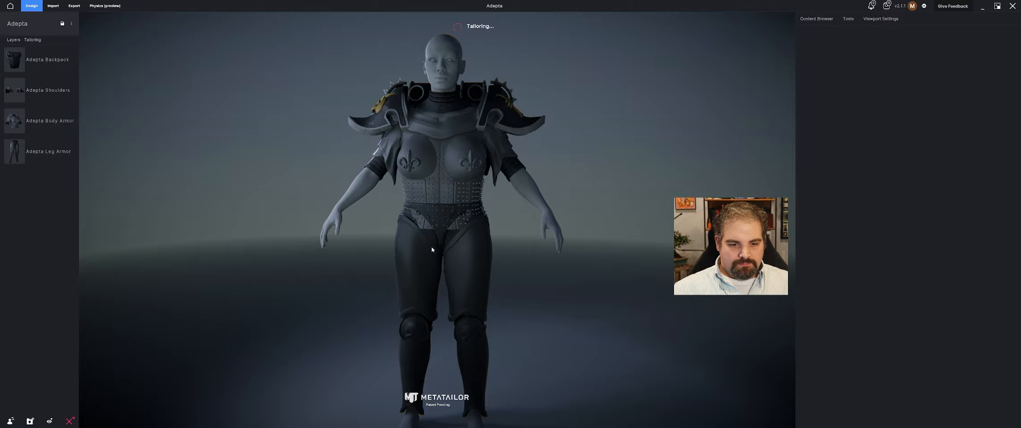
{"action": "middle_click_drag", "start_coordinate": [431, 249], "coordinate": [486, 255]}
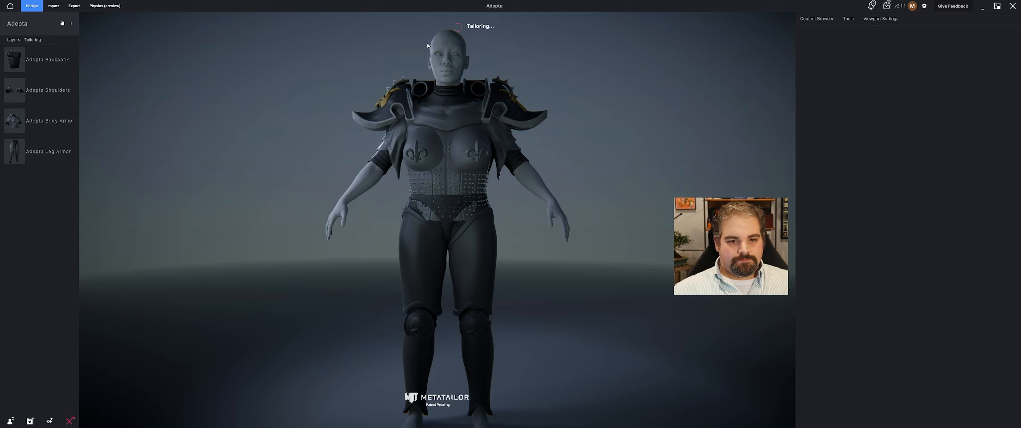
{"action": "left_click", "coordinate": [480, 152]}
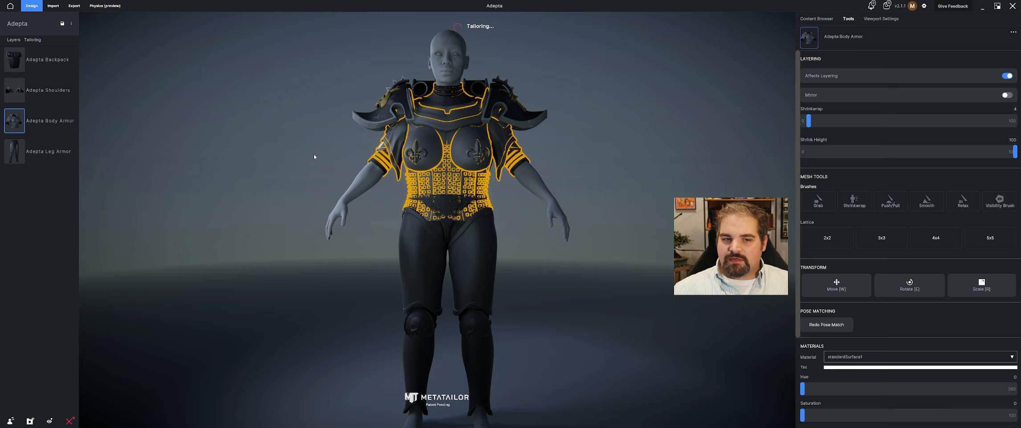
Step: Import the Adepta Waist model from the Adepta Mod Waist folder as a cloth/accessory item
{"action": "left_click", "coordinate": [52, 7]}
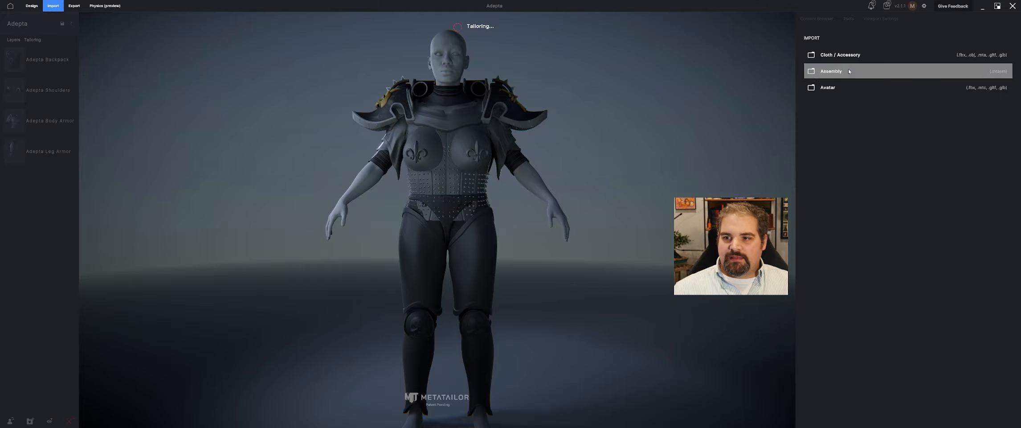
{"action": "left_click", "coordinate": [842, 55]}
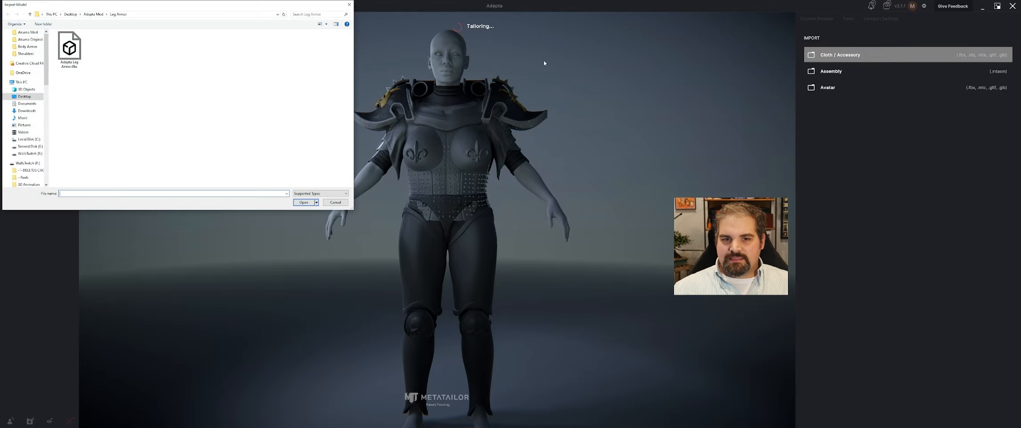
{"action": "left_click", "coordinate": [92, 15]}
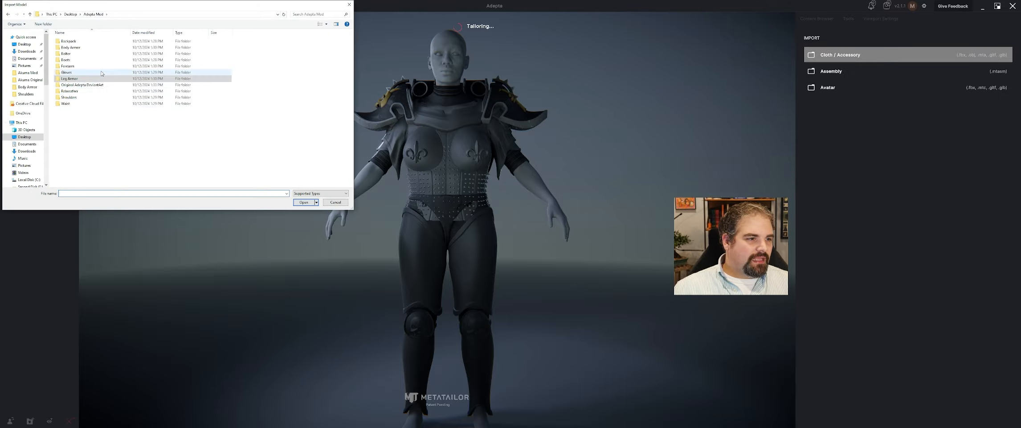
{"action": "left_click", "coordinate": [90, 104]}
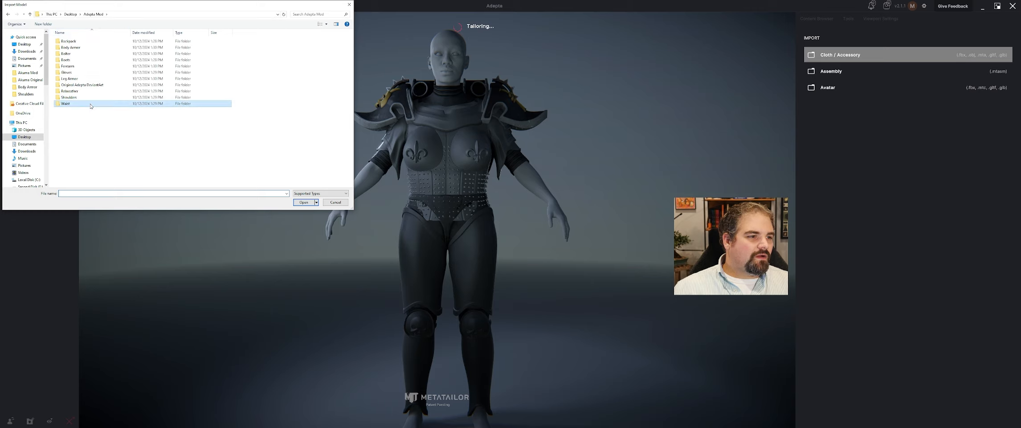
{"action": "left_click", "coordinate": [307, 202]}
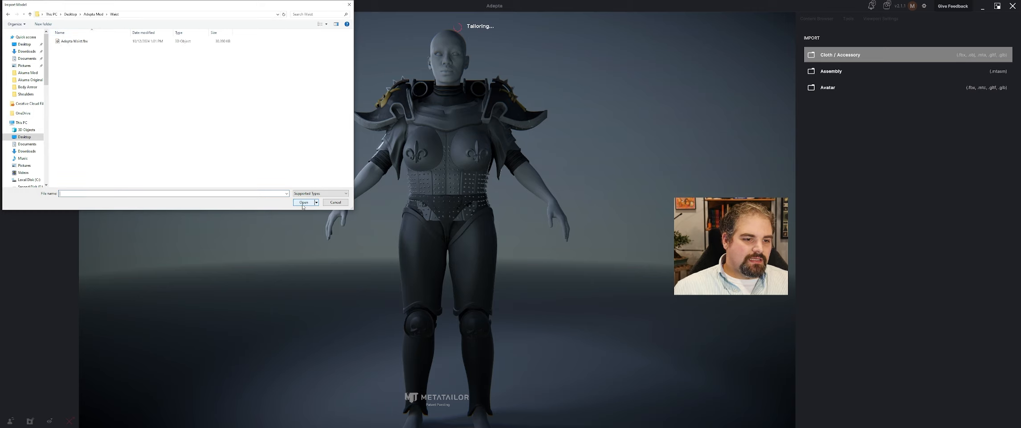
{"action": "left_click", "coordinate": [74, 40]}
{"action": "left_click", "coordinate": [310, 203]}
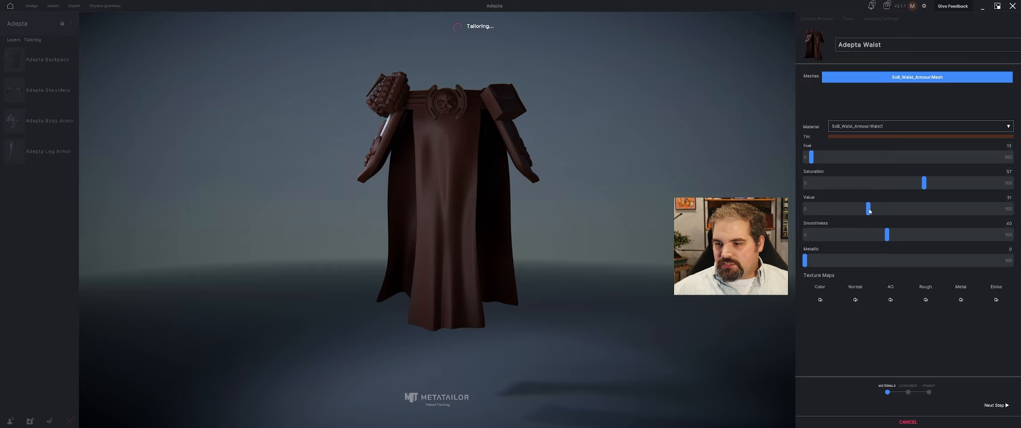
Step: Set the waist material's value to 100 and its saturation to 1
{"action": "left_click_drag", "start_coordinate": [870, 211], "coordinate": [787, 213]}
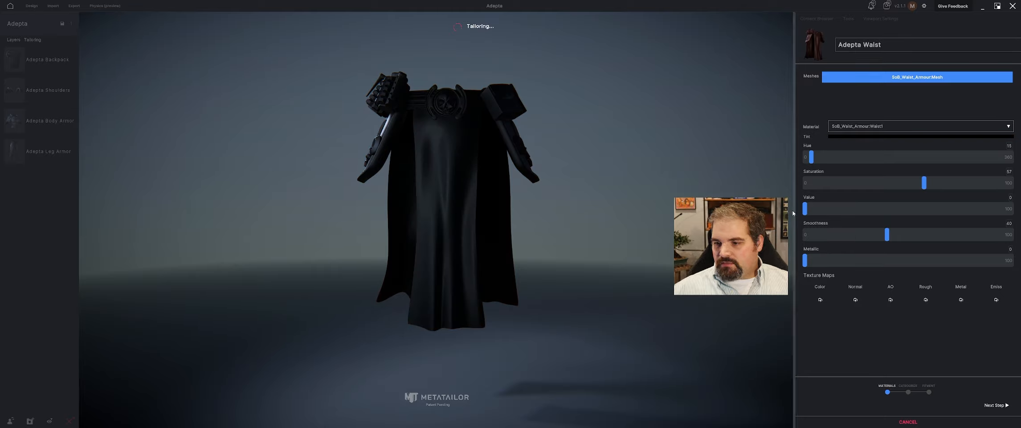
{"action": "left_click_drag", "start_coordinate": [804, 208], "coordinate": [1012, 208]}
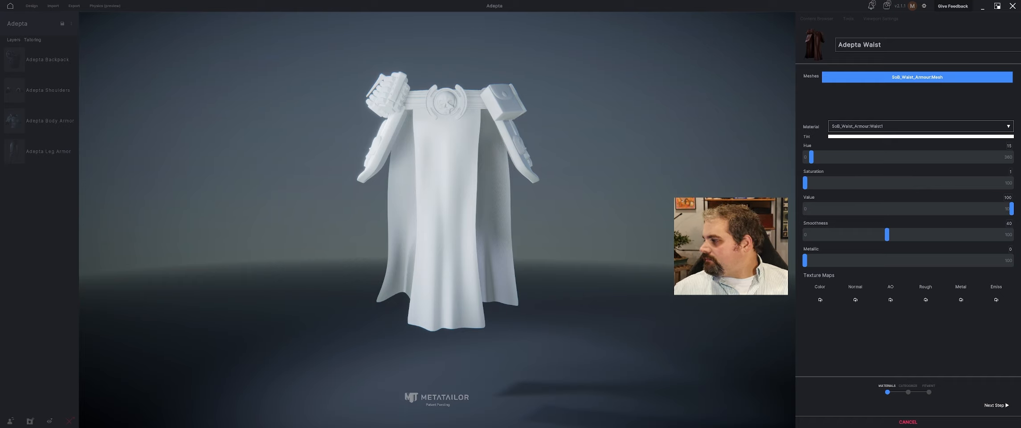
{"action": "left_click_drag", "start_coordinate": [588, 163], "coordinate": [626, 172]}
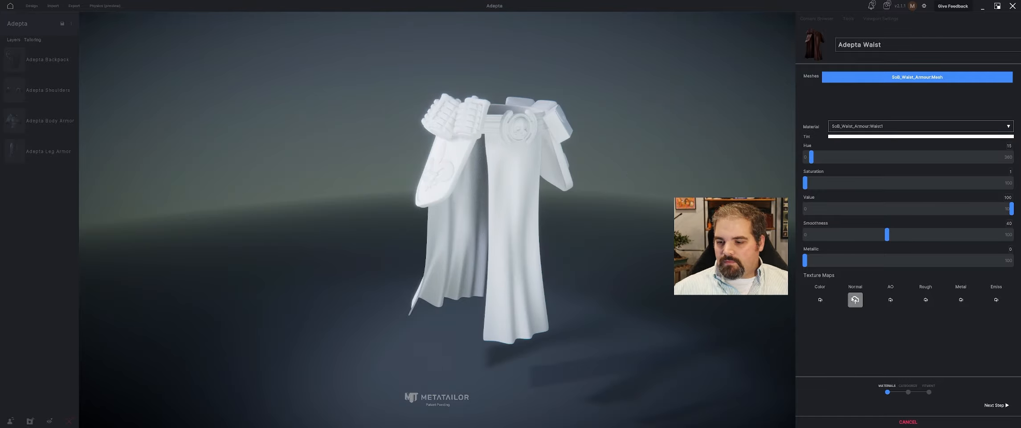
Step: Load the waist's diffuse texture as the color map and its normal texture as the normal map
{"action": "left_click", "coordinate": [822, 299]}
{"action": "left_click", "coordinate": [103, 48]}
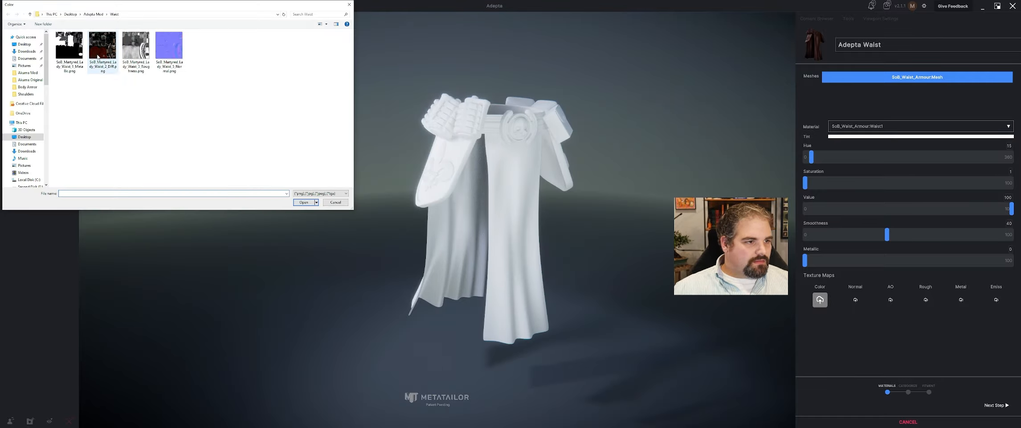
{"action": "left_click", "coordinate": [304, 202]}
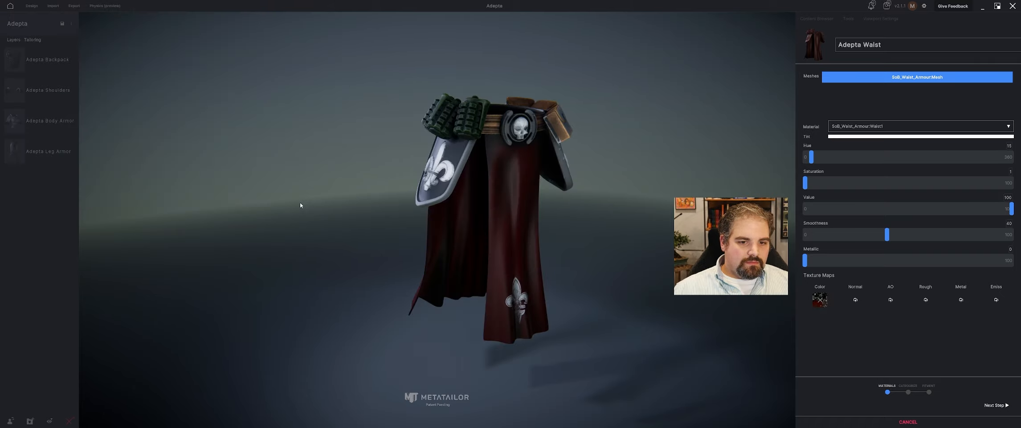
{"action": "left_click", "coordinate": [855, 299]}
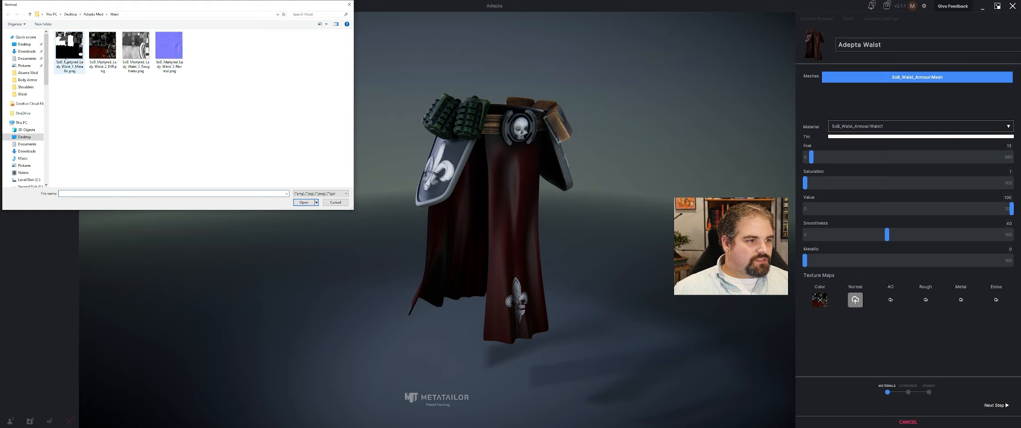
{"action": "left_click", "coordinate": [169, 49]}
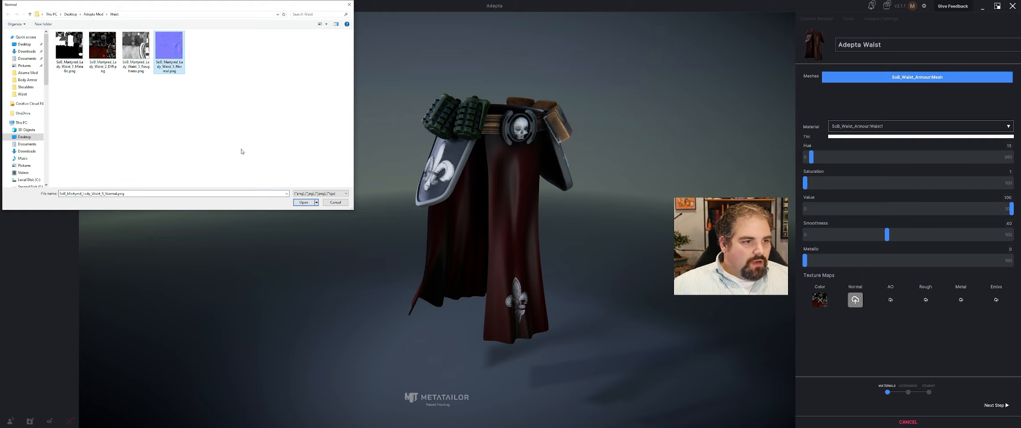
{"action": "left_click", "coordinate": [304, 203]}
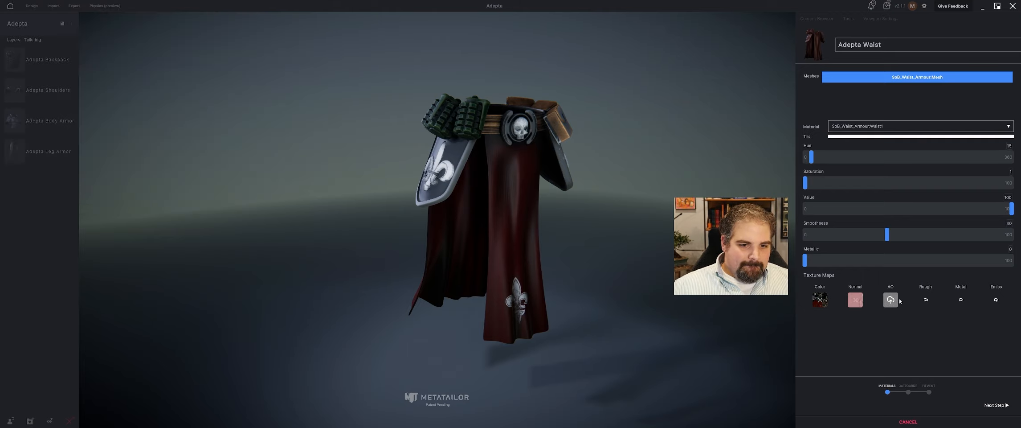
Step: Load the waist's roughness texture as the rough map and its metallic texture as the metal map
{"action": "left_click", "coordinate": [927, 300]}
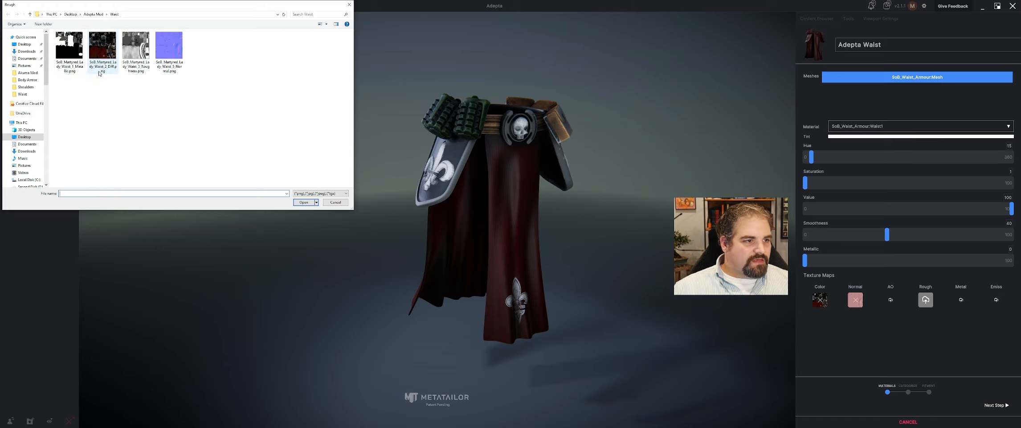
{"action": "left_click", "coordinate": [147, 71]}
{"action": "left_click", "coordinate": [304, 203]}
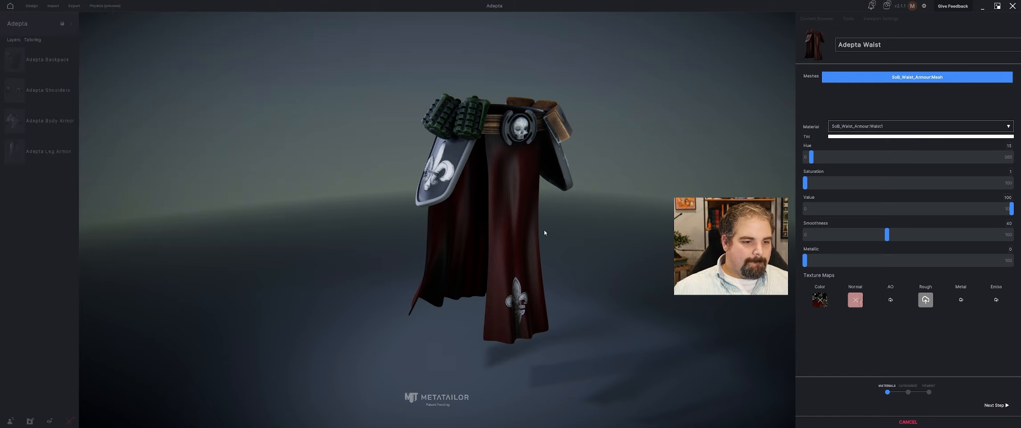
{"action": "left_click", "coordinate": [963, 304]}
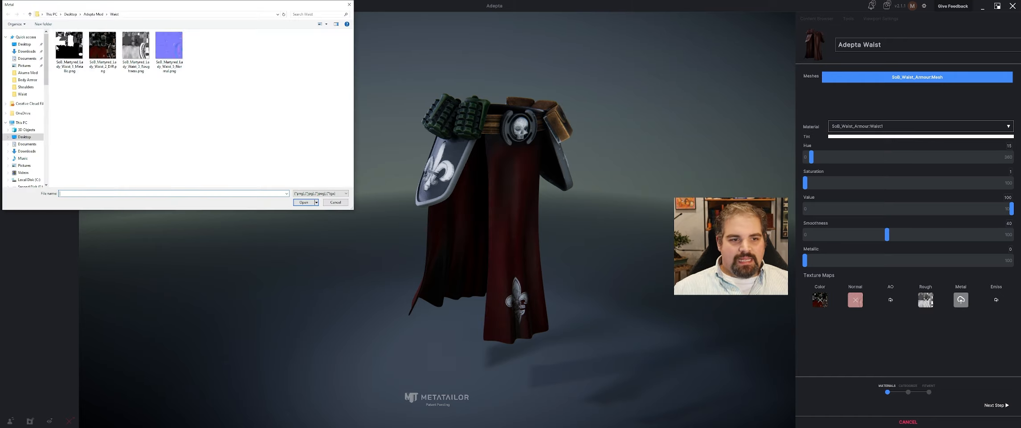
{"action": "left_click", "coordinate": [72, 54]}
{"action": "left_click", "coordinate": [304, 202]}
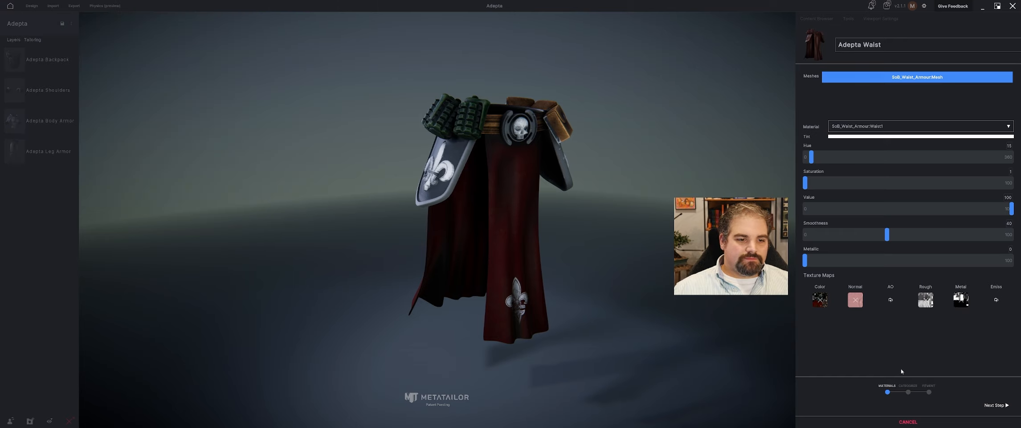
Step: Categorize Adepta Waist as a Skirts cloth item and finish importing it onto the avatar
{"action": "left_click", "coordinate": [995, 404]}
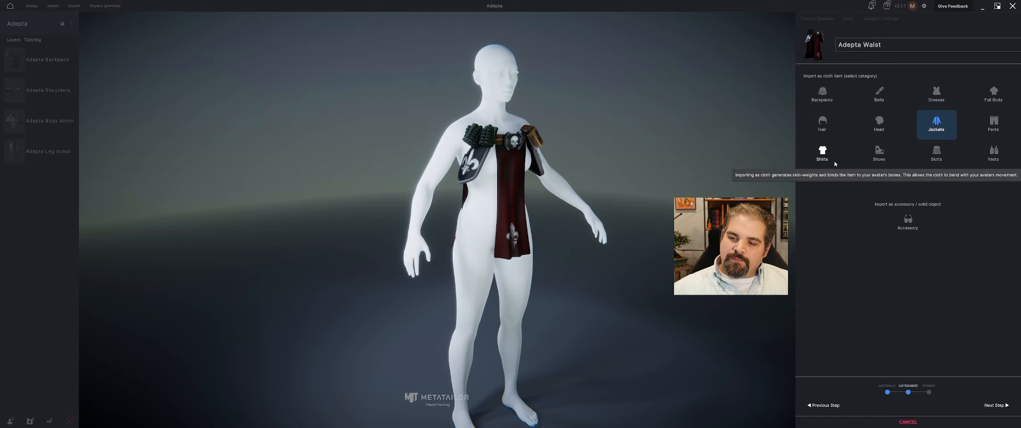
{"action": "left_click", "coordinate": [937, 154]}
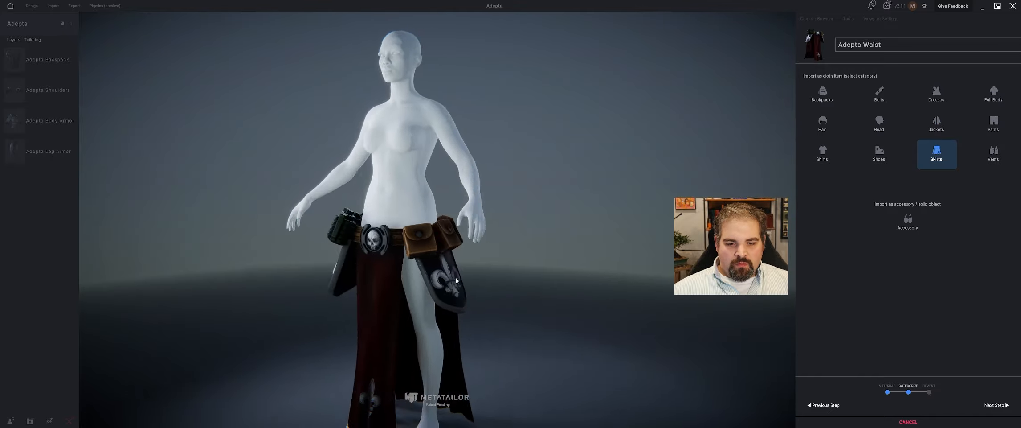
{"action": "left_click_drag", "start_coordinate": [370, 279], "coordinate": [408, 284]}
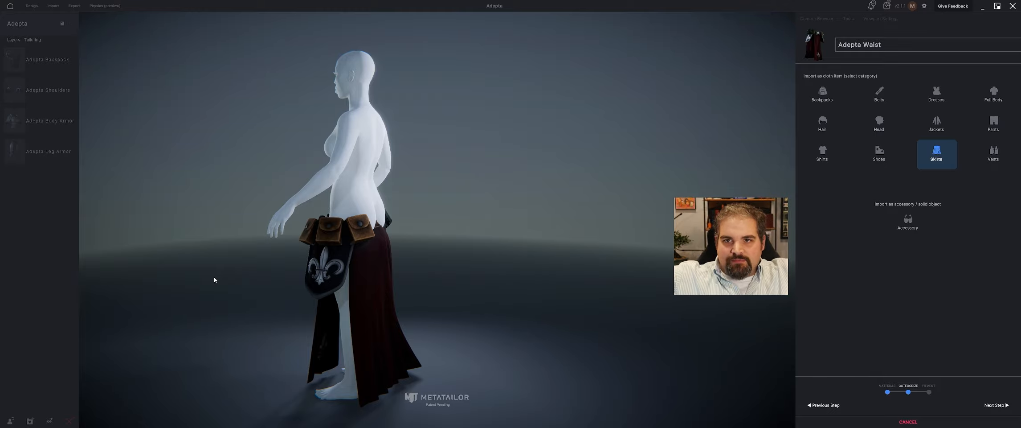
{"action": "left_click", "coordinate": [996, 404]}
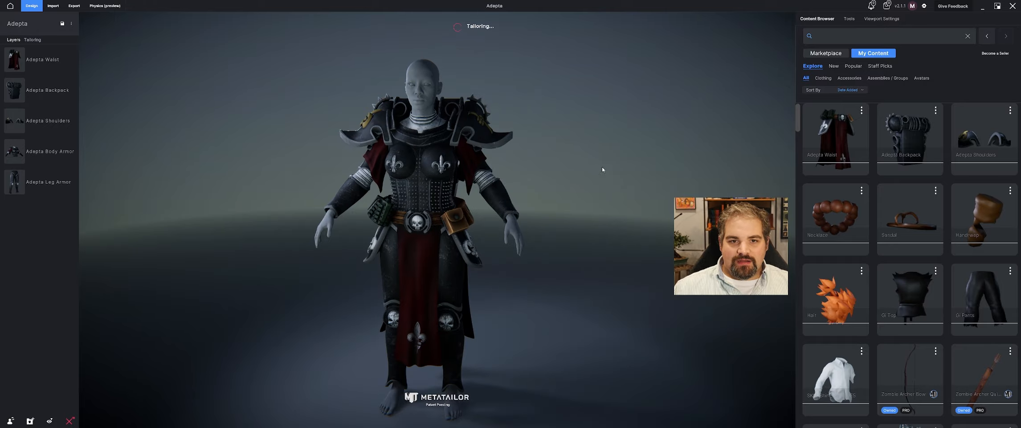
{"action": "mouse_move", "coordinate": [584, 159]}
{"action": "middle_mouse_down"}
{"action": "mouse_move", "coordinate": [632, 149]}
{"action": "mouse_move", "coordinate": [617, 175]}
{"action": "mouse_move", "coordinate": [579, 172]}
{"action": "mouse_move", "coordinate": [580, 153]}
{"action": "middle_mouse_up"}
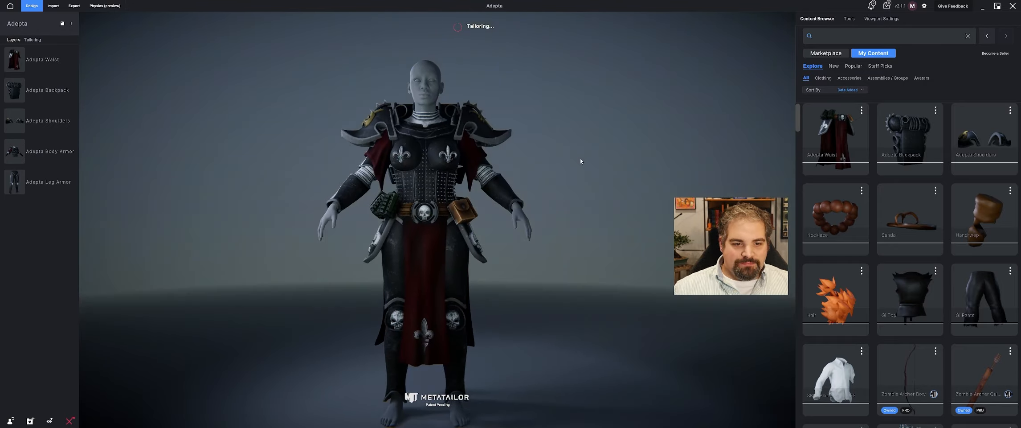
{"action": "middle_click_drag", "start_coordinate": [541, 192], "coordinate": [585, 167]}
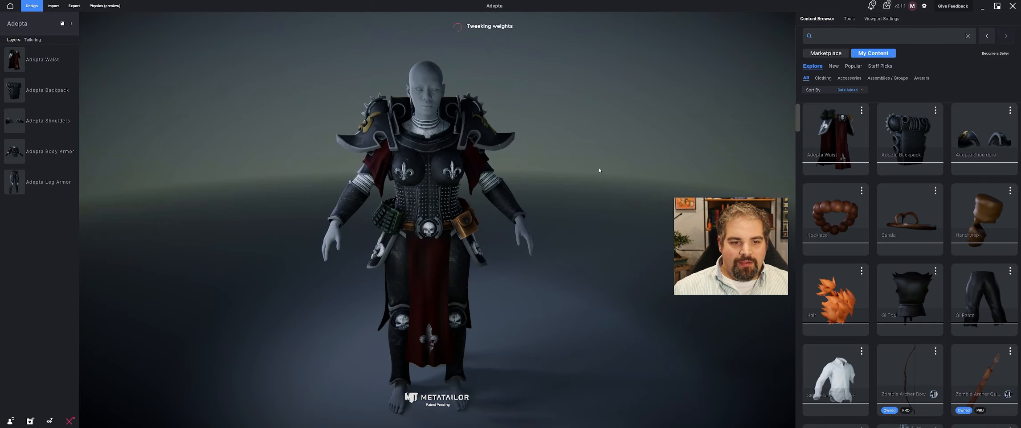
Step: Import the Adepta Boot model from the Boots folder of Adepta Mod as a cloth/accessory item
{"action": "left_click", "coordinate": [54, 6]}
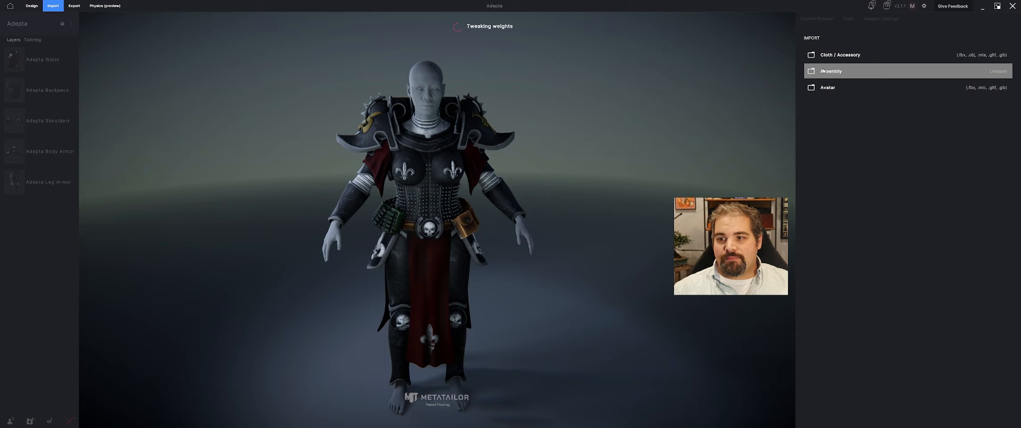
{"action": "left_click", "coordinate": [848, 57]}
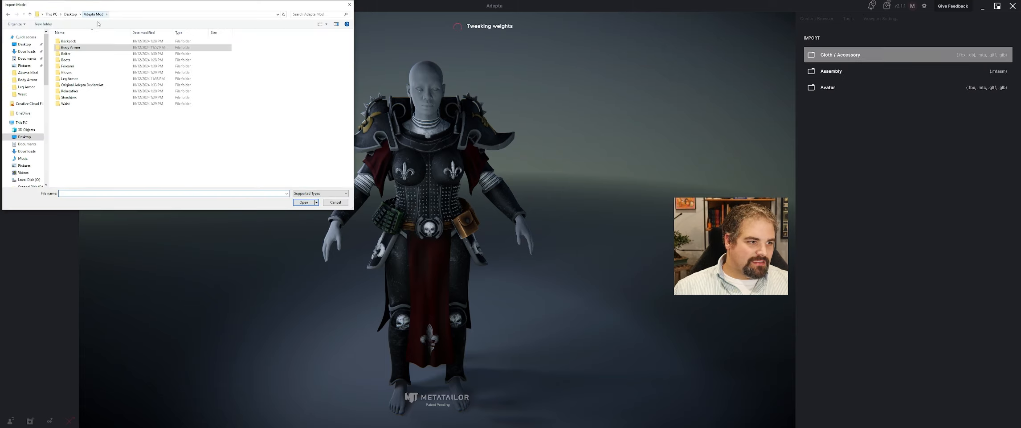
{"action": "left_click", "coordinate": [87, 60]}
{"action": "left_click", "coordinate": [304, 201]}
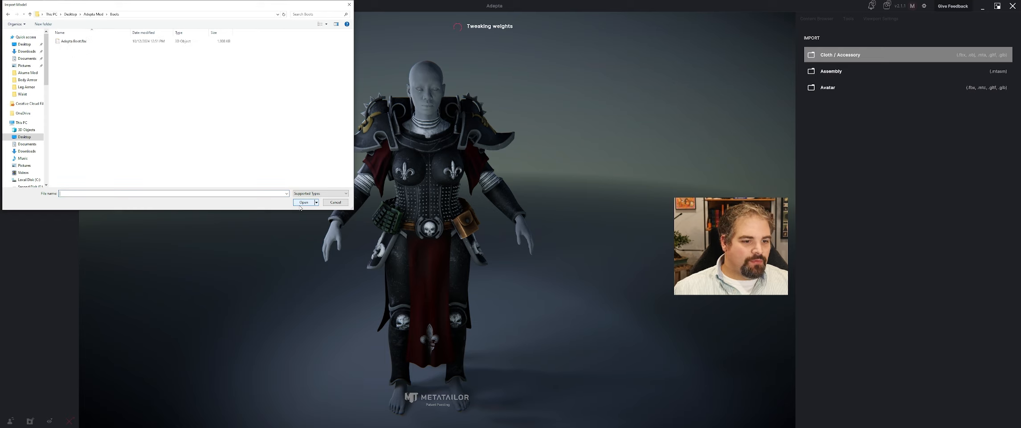
{"action": "left_click", "coordinate": [72, 41]}
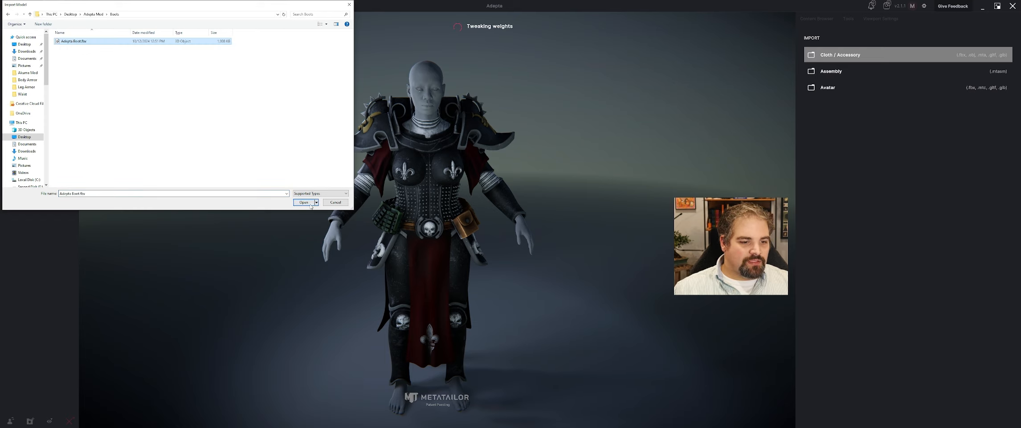
{"action": "left_click", "coordinate": [303, 202]}
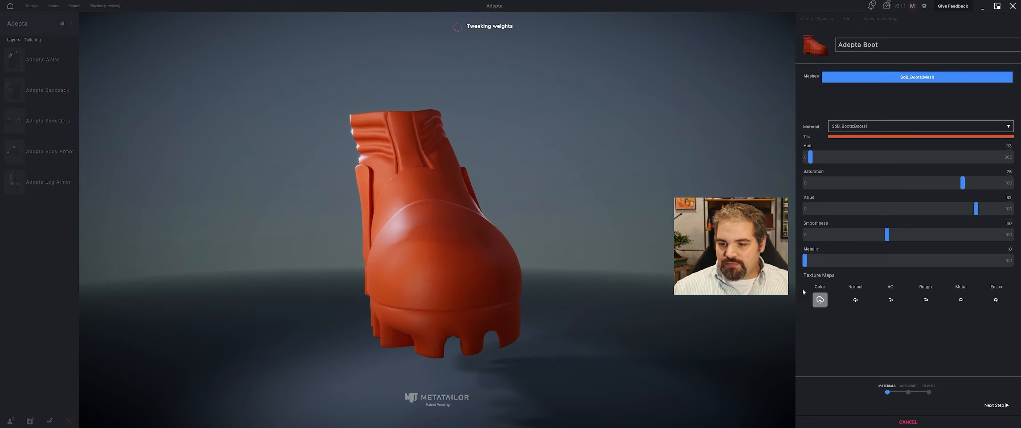
Step: Load the boot's diffuse texture as the color map and its normal texture as the normal map
{"action": "left_click", "coordinate": [819, 299]}
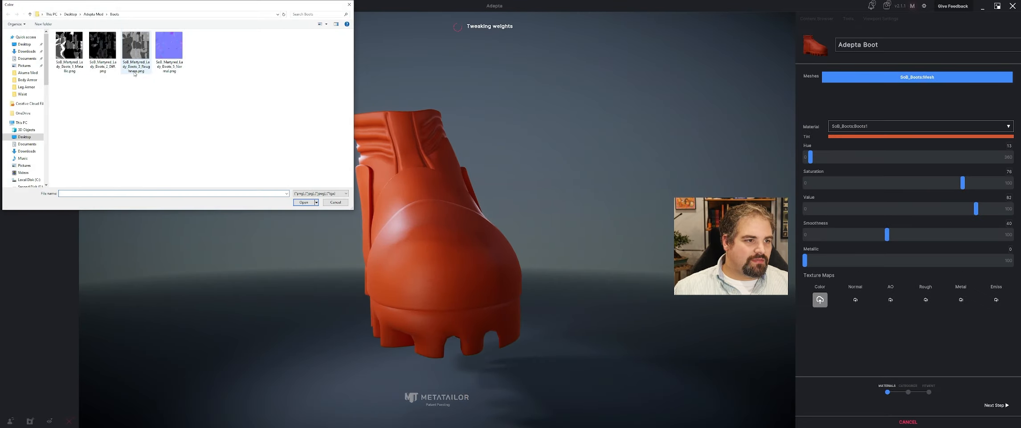
{"action": "left_click", "coordinate": [102, 49]}
{"action": "key", "text": "Return"}
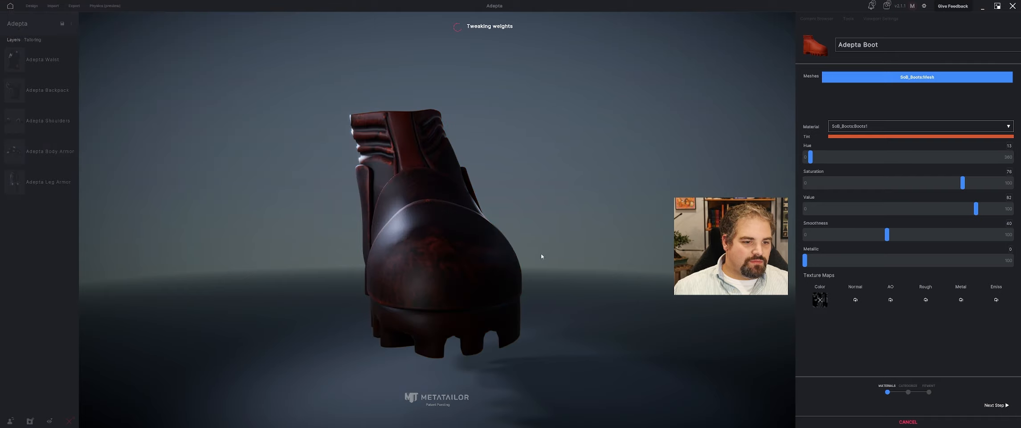
{"action": "left_click", "coordinate": [855, 299]}
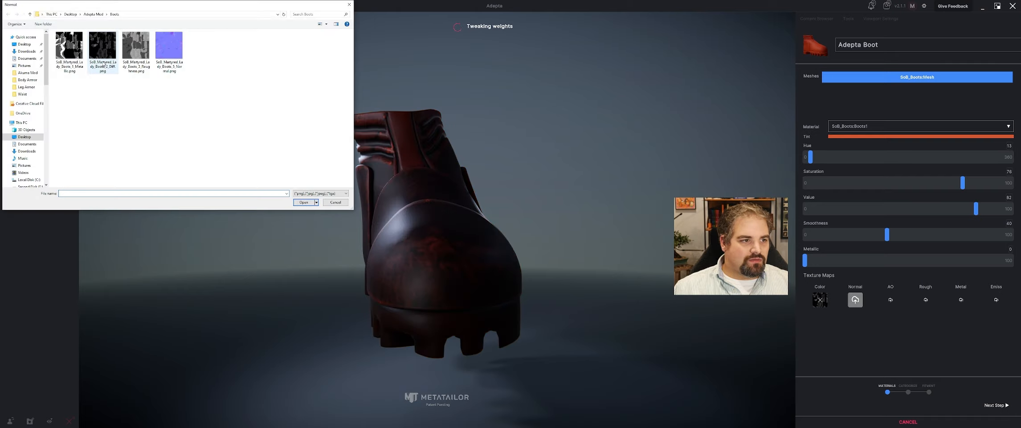
{"action": "left_click", "coordinate": [161, 72]}
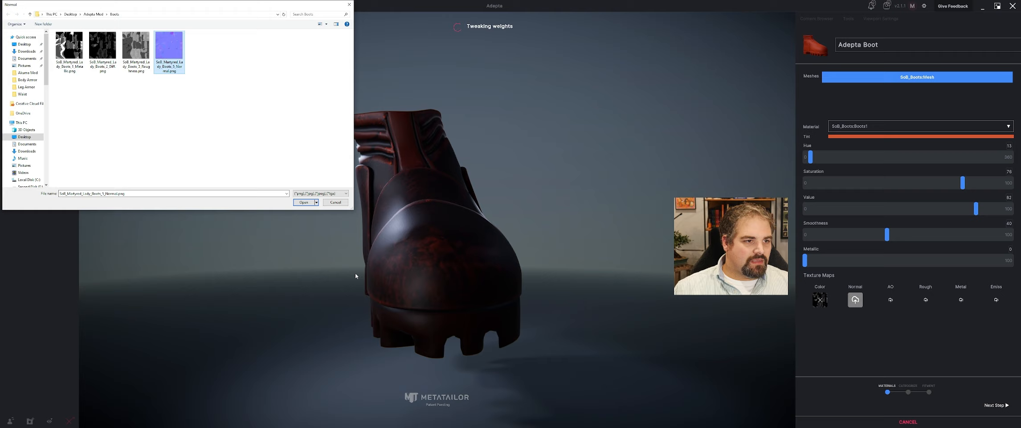
{"action": "key", "text": "Return"}
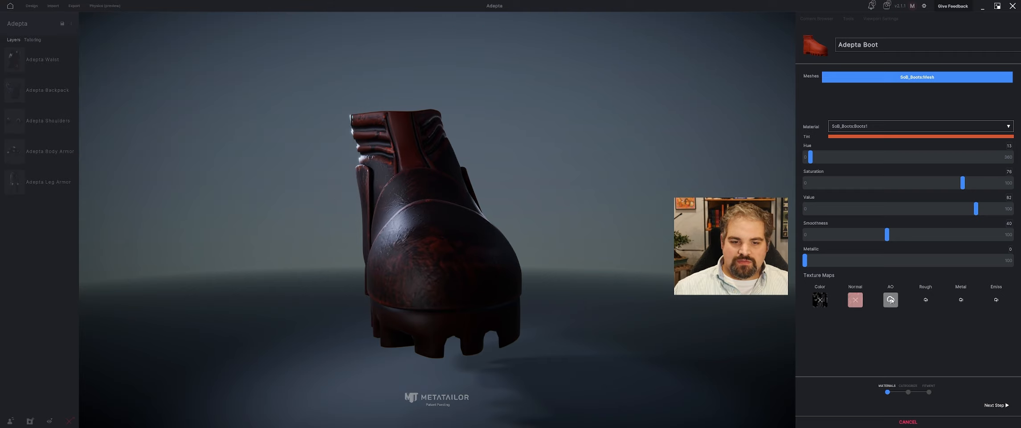
Step: Load the boot's roughness texture as the rough map and its metallic texture as the metal map
{"action": "left_click", "coordinate": [925, 299]}
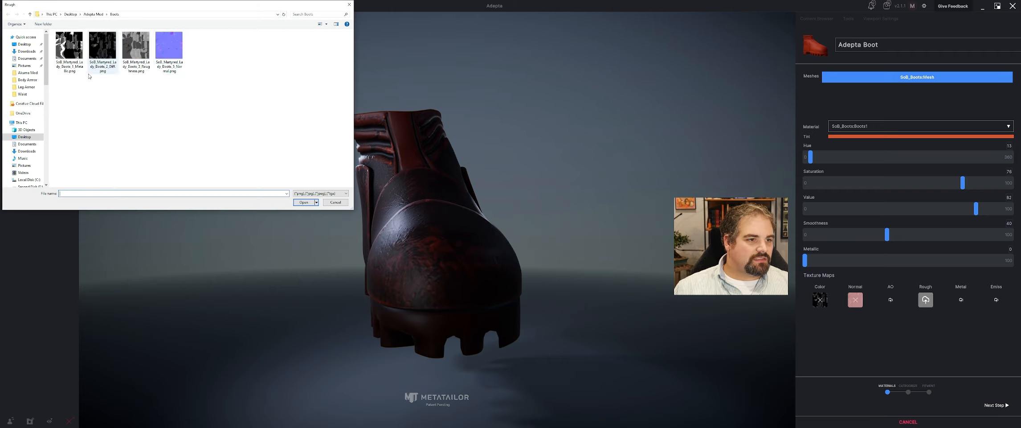
{"action": "left_click", "coordinate": [136, 49]}
{"action": "key", "text": "Return"}
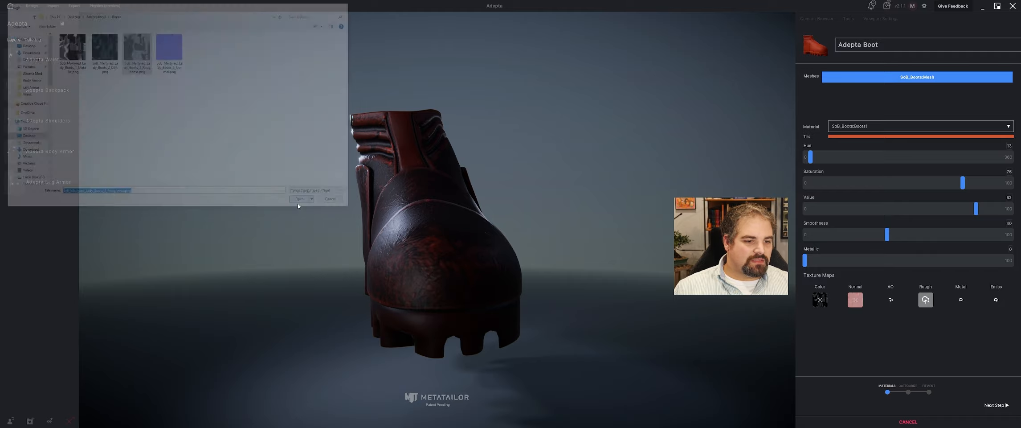
{"action": "left_click", "coordinate": [961, 300]}
{"action": "left_click", "coordinate": [69, 49]}
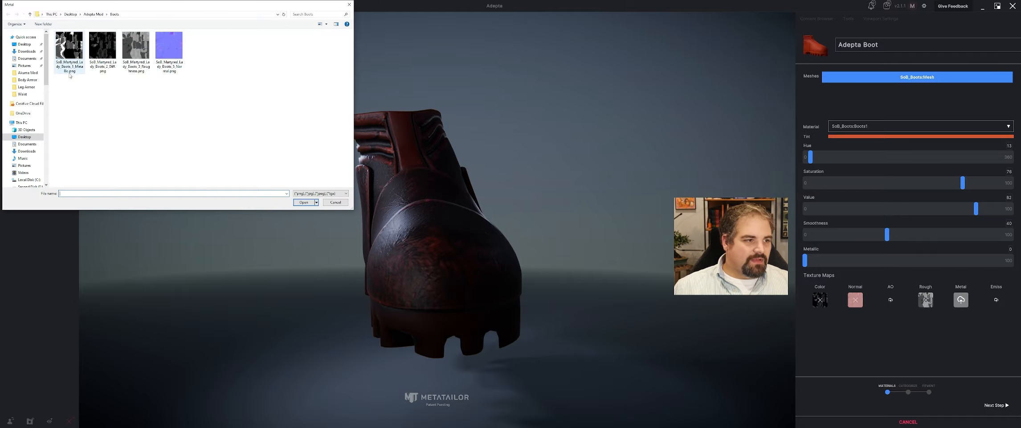
{"action": "left_click", "coordinate": [299, 202]}
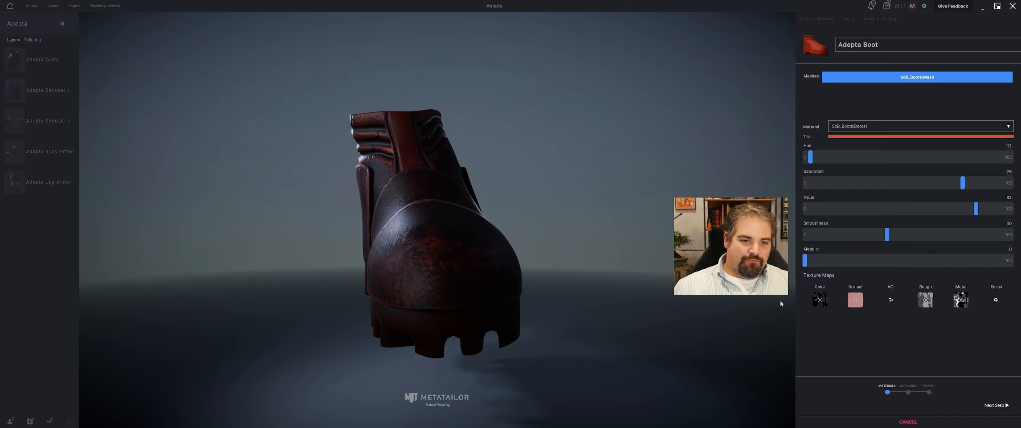
Step: Set the boot material's value to 100 and saturation to 0, and categorize the item as Shoes
{"action": "left_click_drag", "start_coordinate": [975, 209], "coordinate": [1013, 208]}
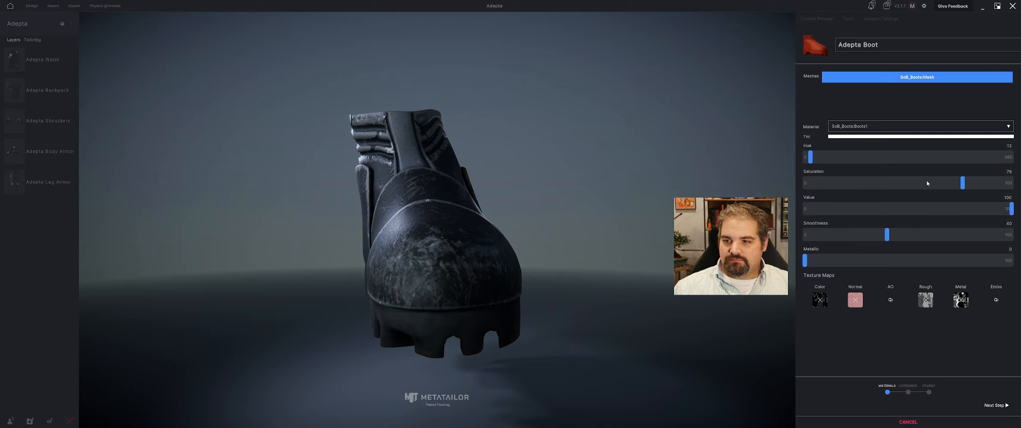
{"action": "left_click_drag", "start_coordinate": [963, 183], "coordinate": [735, 191]}
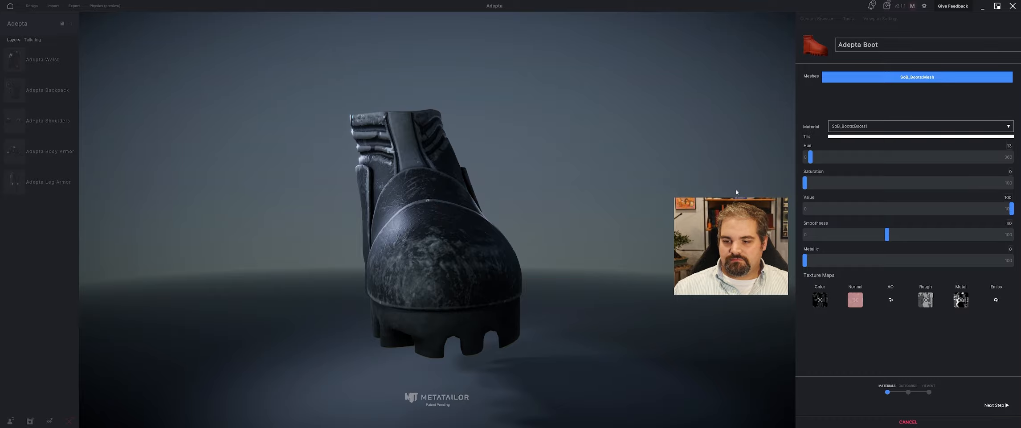
{"action": "middle_click_drag", "start_coordinate": [501, 185], "coordinate": [504, 263]}
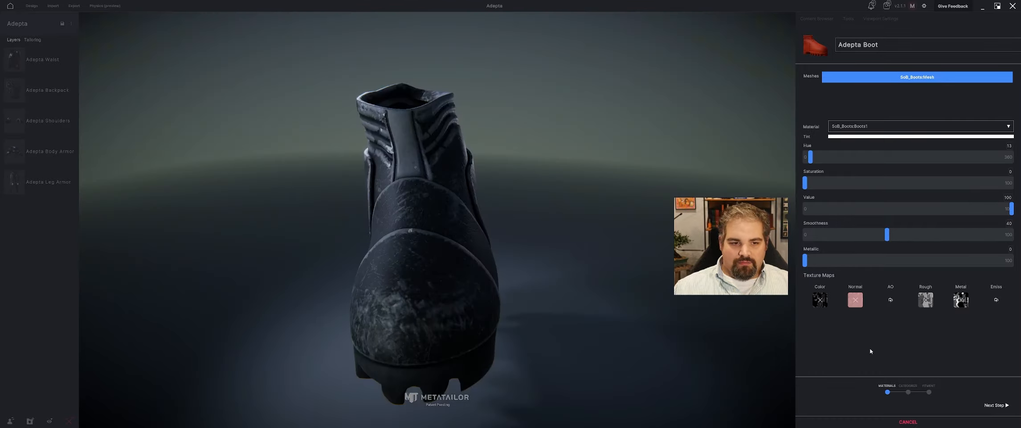
{"action": "left_click", "coordinate": [998, 407]}
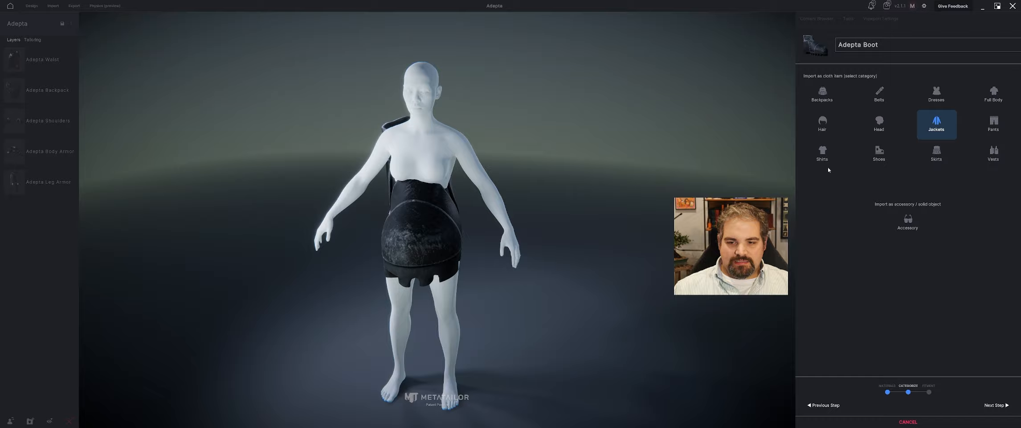
{"action": "left_click", "coordinate": [877, 154]}
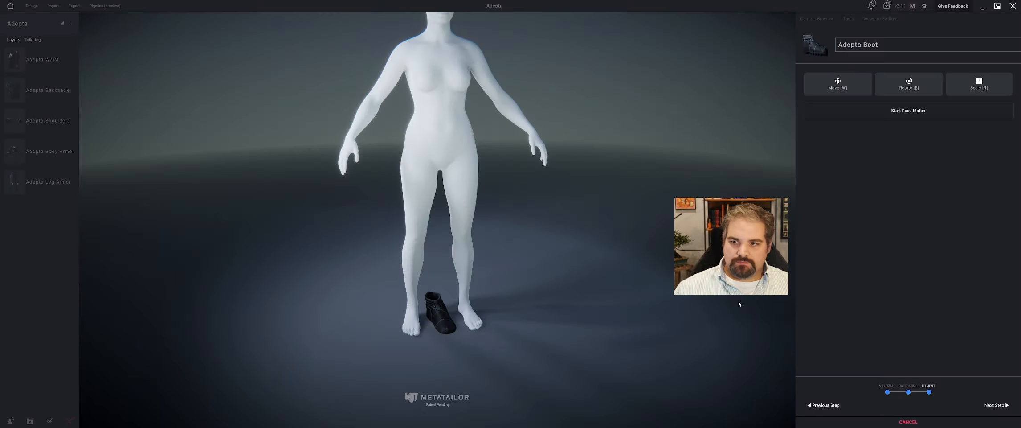
Step: Move the Adepta Boot sideways onto the avatar's left foot
{"action": "key", "text": "w"}
{"action": "left_click_drag", "start_coordinate": [422, 316], "coordinate": [451, 317]}
{"action": "middle_click_drag", "start_coordinate": [449, 317], "coordinate": [366, 344]}
{"action": "scroll", "coordinate": [538, 340], "scroll_direction": "up", "scroll_amount": 3}
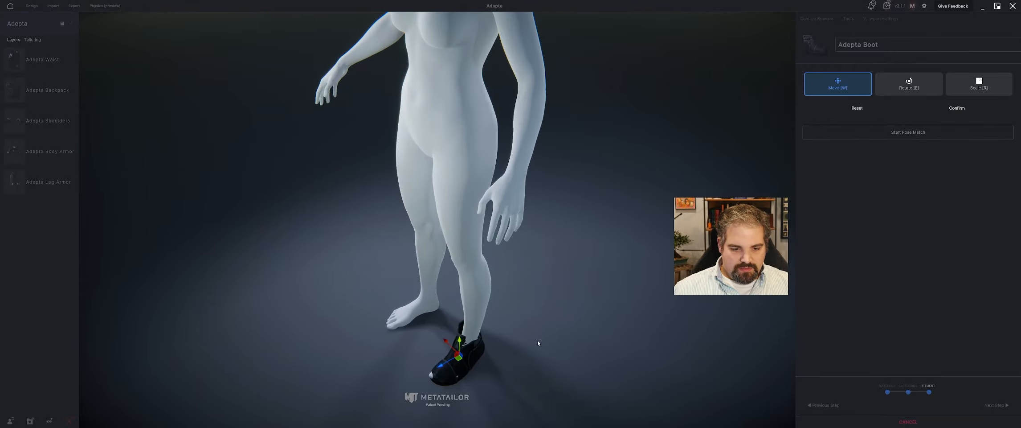
{"action": "middle_click_drag", "start_coordinate": [535, 315], "coordinate": [539, 289]}
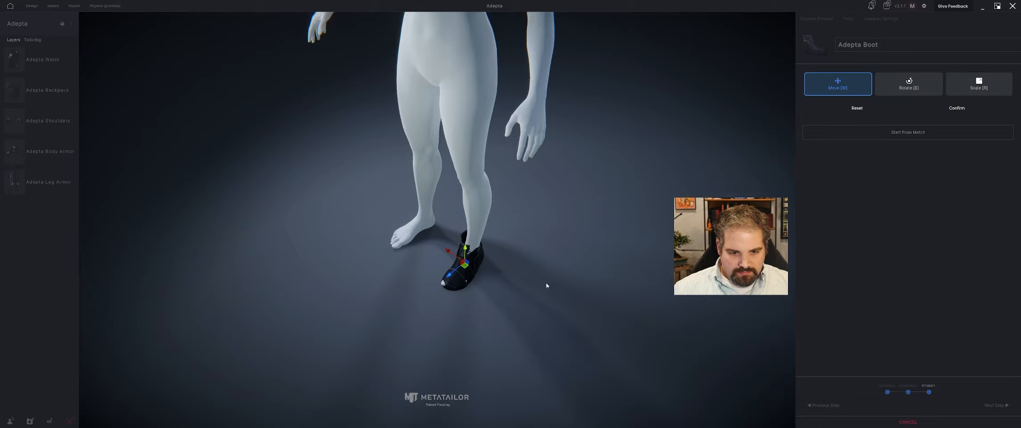
Step: Rotate the boot to follow the direction of the avatar's left foot and check its alignment from the front
{"action": "key", "text": "e"}
{"action": "scroll", "coordinate": [546, 288], "scroll_direction": "up", "scroll_amount": 3}
{"action": "left_click_drag", "start_coordinate": [516, 347], "coordinate": [498, 319]}
{"action": "key", "text": "w"}
{"action": "middle_click_drag", "start_coordinate": [554, 343], "coordinate": [462, 316]}
{"action": "key", "text": "f"}
{"action": "scroll", "coordinate": [502, 264], "scroll_direction": "down", "scroll_amount": 3}
{"action": "scroll", "coordinate": [502, 264], "scroll_direction": "down", "scroll_amount": 5}
{"action": "scroll", "coordinate": [408, 273], "scroll_direction": "up", "scroll_amount": 5}
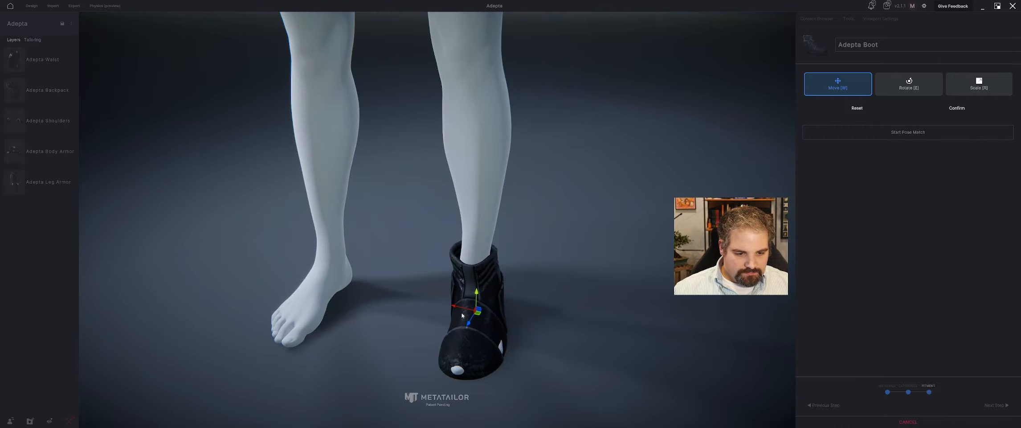
Step: Scale the boot down slightly and confirm its placement on the left foot
{"action": "key", "text": "r"}
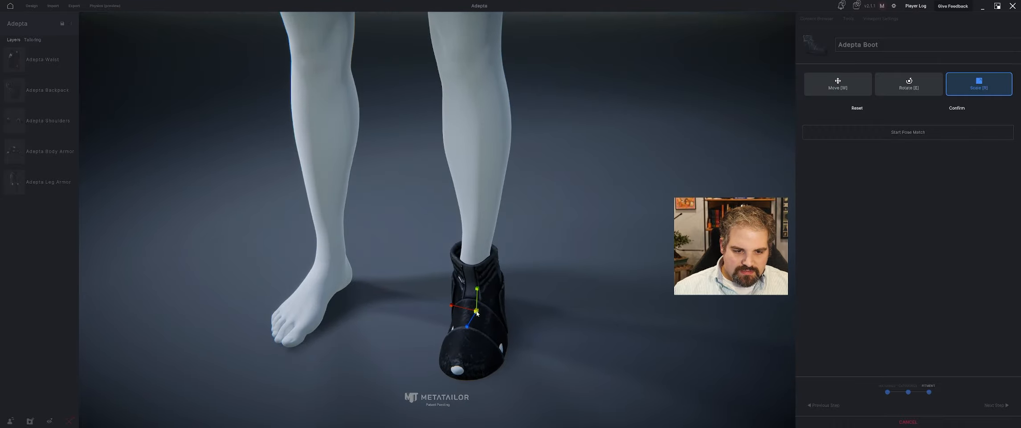
{"action": "left_click_drag", "start_coordinate": [476, 313], "coordinate": [475, 313]}
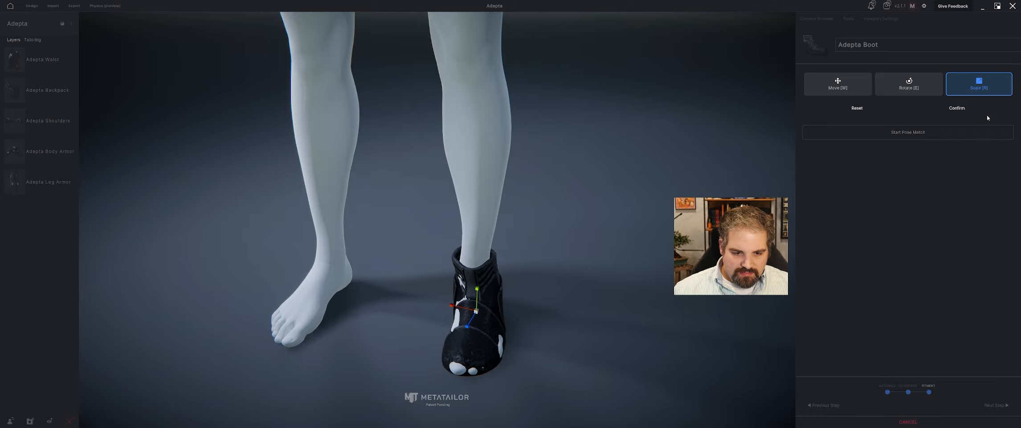
{"action": "left_click", "coordinate": [959, 110]}
Step: Start pose matching with Mirror X on, adjust the toe joint so the left foot fits inside the boot, and confirm
{"action": "left_click", "coordinate": [960, 110]}
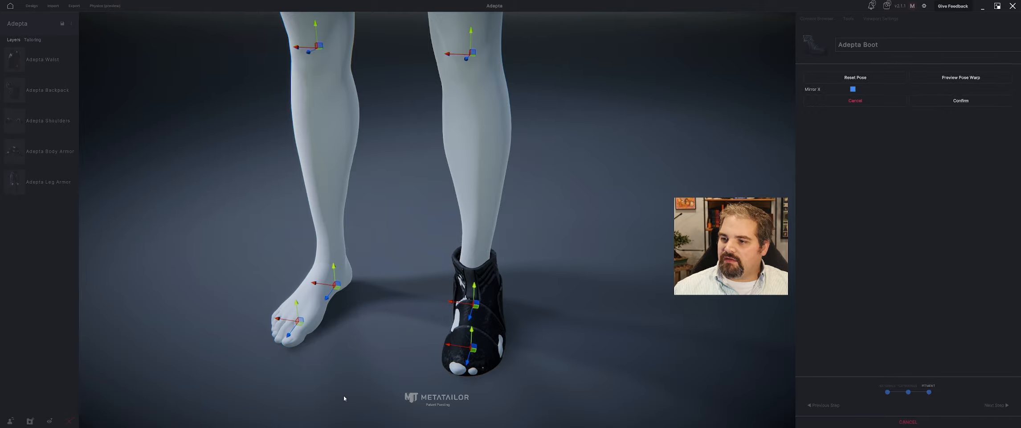
{"action": "left_click_drag", "start_coordinate": [466, 362], "coordinate": [470, 356]}
{"action": "middle_click_drag", "start_coordinate": [503, 349], "coordinate": [804, 371]}
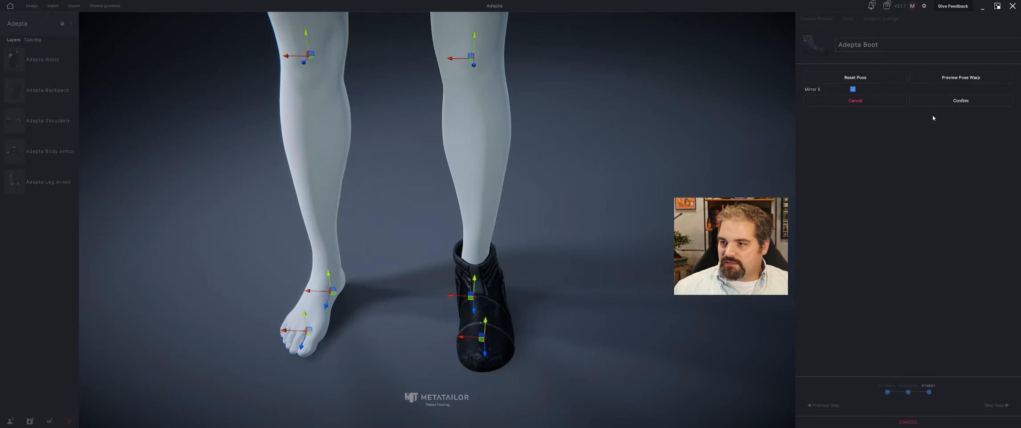
{"action": "left_click", "coordinate": [951, 96]}
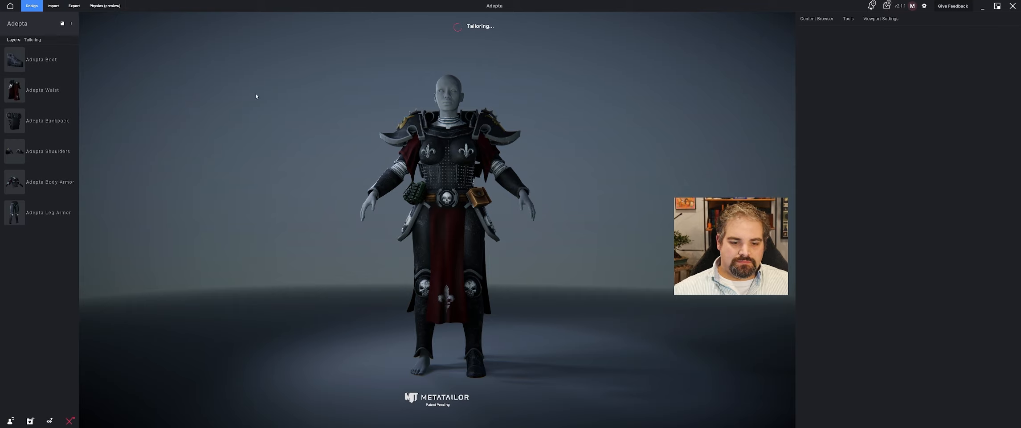
Step: Move the Adepta Boot layer below Adepta Leg Armor and mirror the boot onto the other foot
{"action": "left_click_drag", "start_coordinate": [26, 60], "coordinate": [24, 222]}
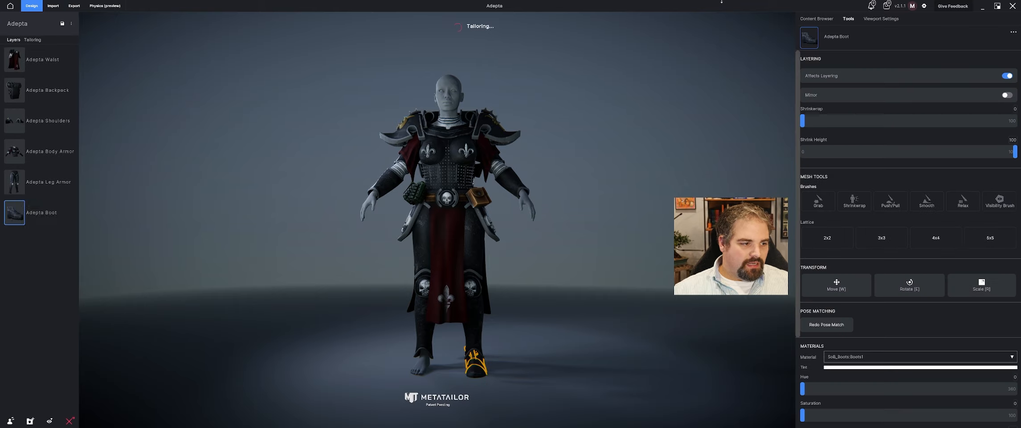
{"action": "left_click", "coordinate": [1008, 95]}
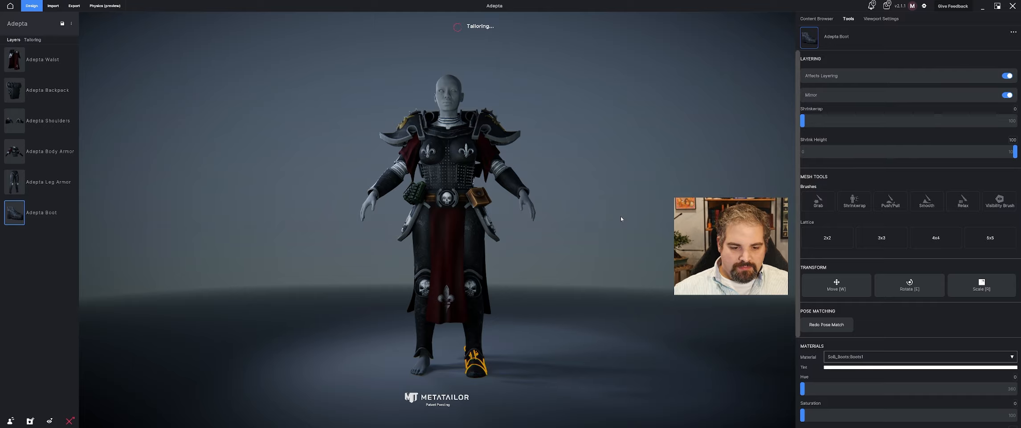
{"action": "middle_click_drag", "start_coordinate": [620, 222], "coordinate": [623, 237]}
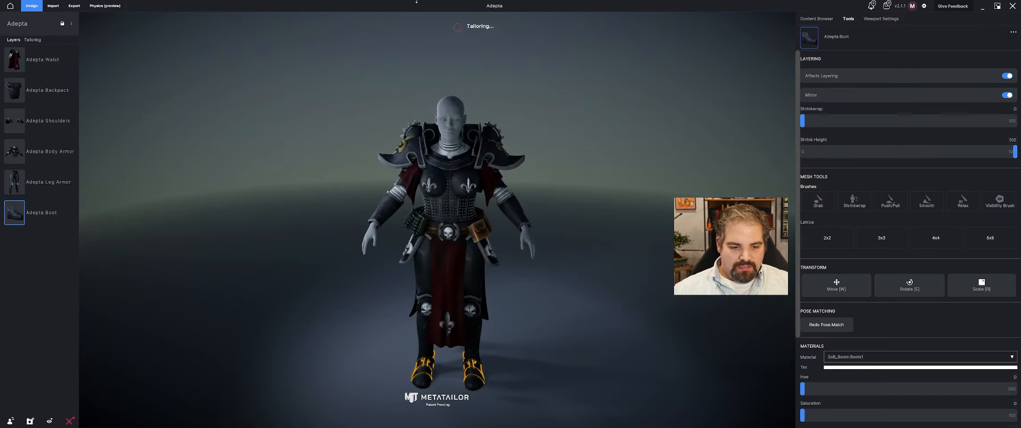
{"action": "middle_click_drag", "start_coordinate": [461, 259], "coordinate": [463, 258]}
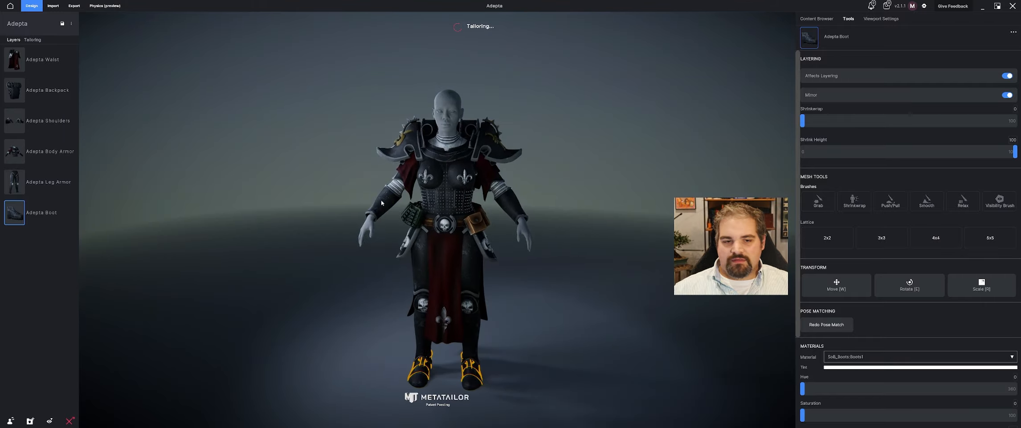
{"action": "middle_click_drag", "start_coordinate": [446, 204], "coordinate": [380, 144]}
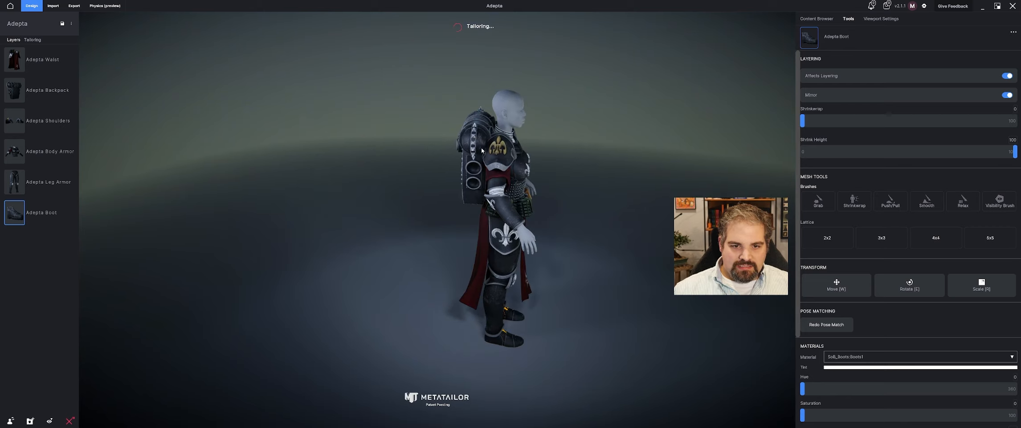
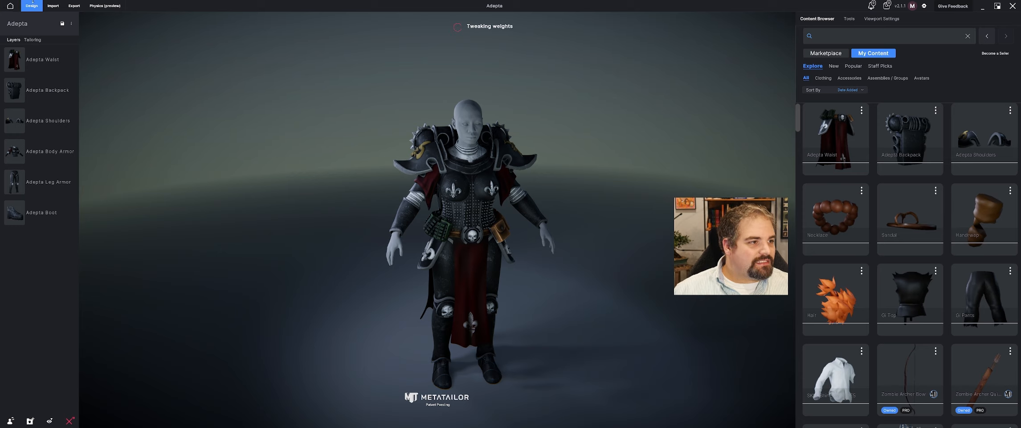
Step: Import the Adepta Rebreather model from the Rebreather folder of Adepta Mod as a cloth/accessory item
{"action": "left_click", "coordinate": [53, 8]}
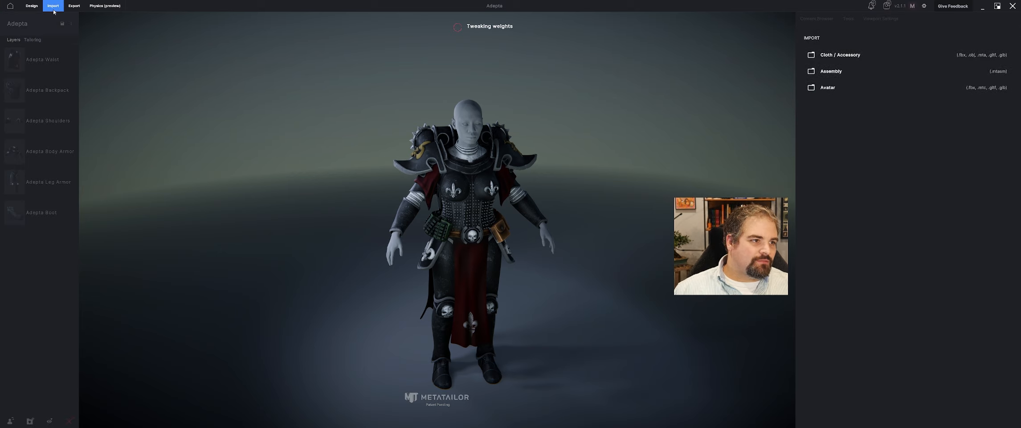
{"action": "left_click", "coordinate": [850, 55]}
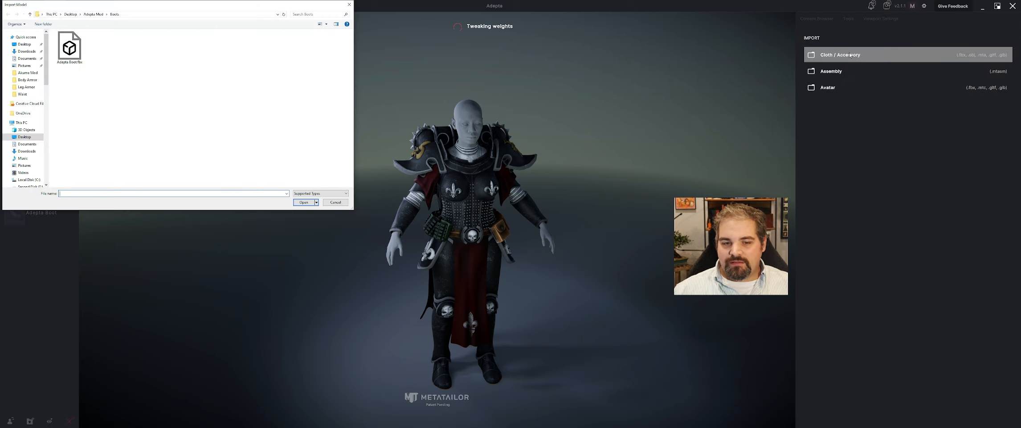
{"action": "left_click", "coordinate": [101, 15]}
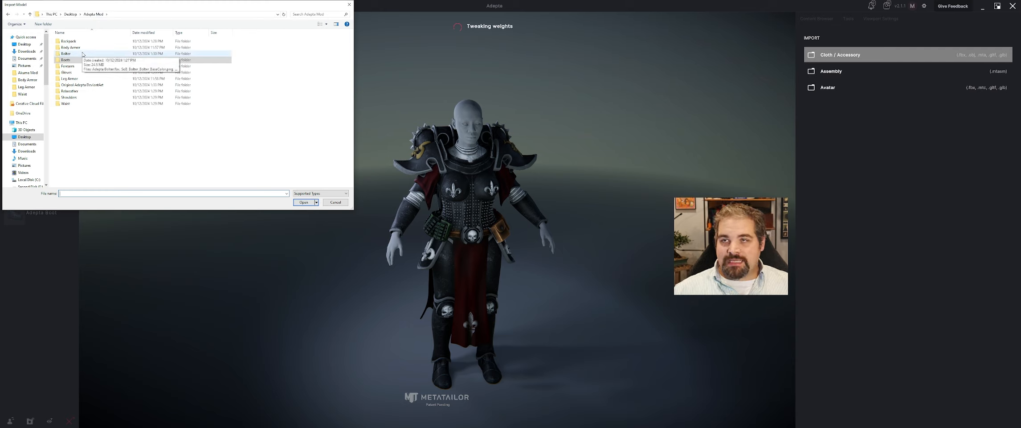
{"action": "left_click", "coordinate": [103, 91]}
{"action": "left_click", "coordinate": [295, 203]}
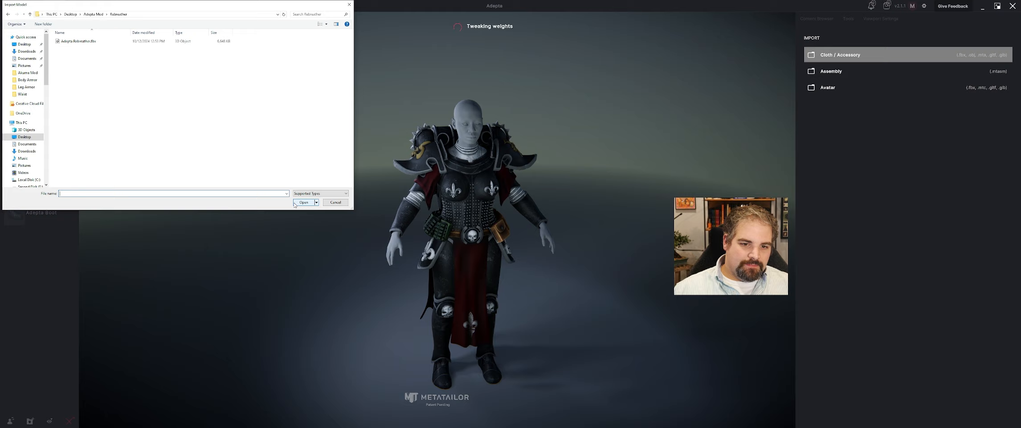
{"action": "left_click", "coordinate": [77, 41]}
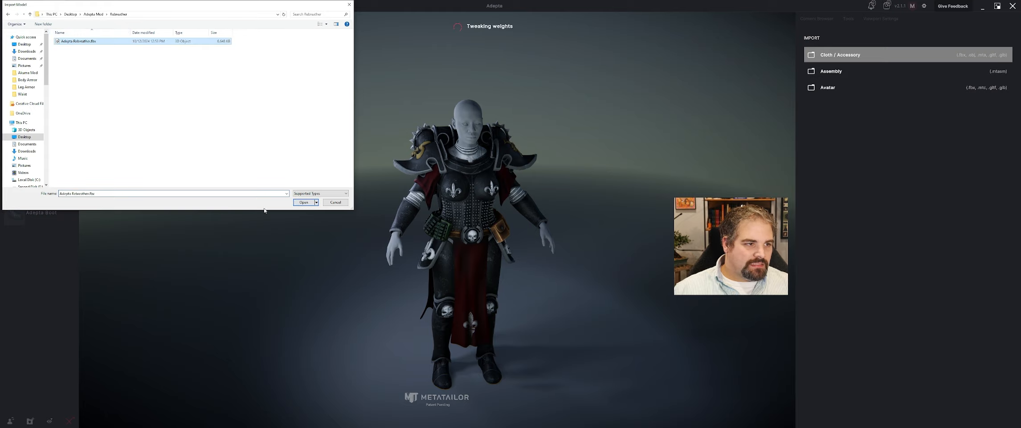
{"action": "left_click", "coordinate": [299, 203]}
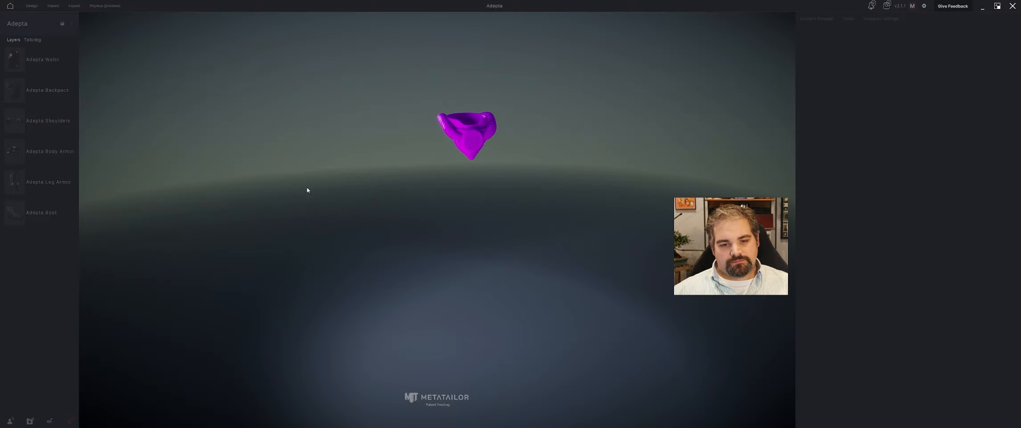
Step: Load the rebreather's diffuse texture as the color map and its normal texture as the normal map
{"action": "left_click", "coordinate": [820, 299]}
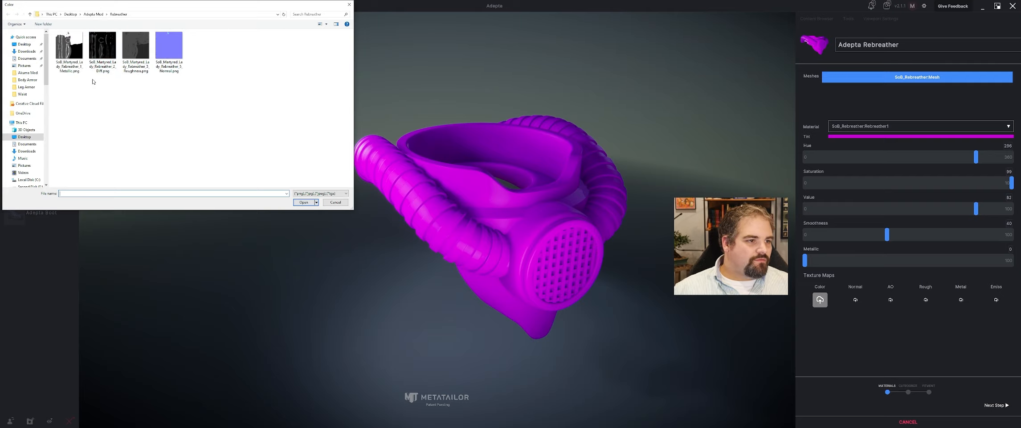
{"action": "left_click", "coordinate": [103, 47]}
{"action": "left_click", "coordinate": [301, 202]}
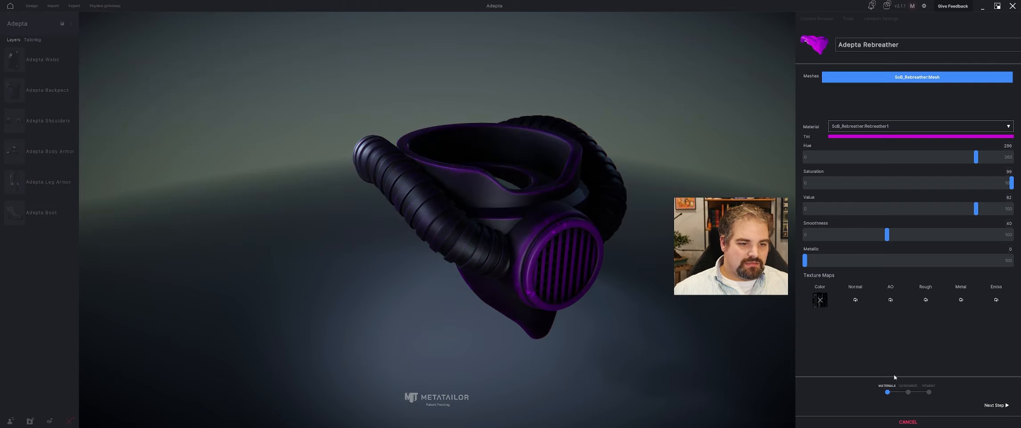
{"action": "left_click", "coordinate": [855, 299]}
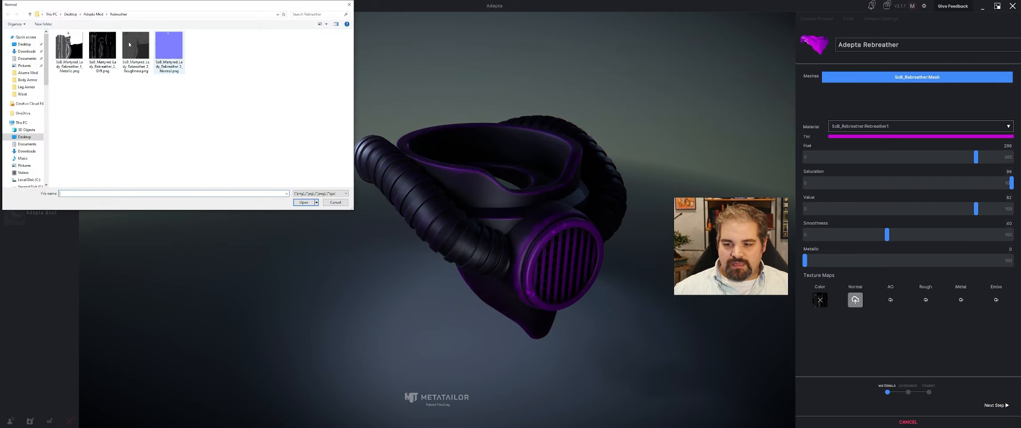
{"action": "left_click", "coordinate": [169, 46]}
{"action": "left_click", "coordinate": [300, 203]}
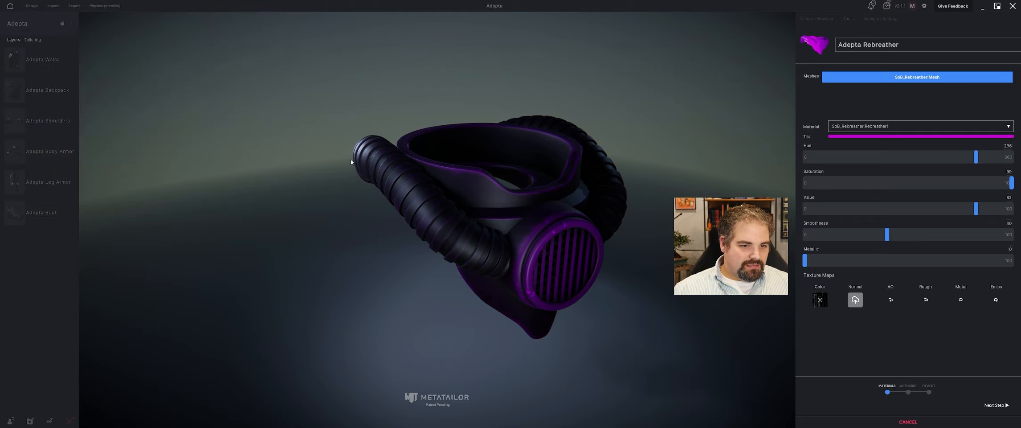
Step: Load the rebreather's roughness texture as the rough map and its metallic texture as the metal map
{"action": "left_click", "coordinate": [891, 300]}
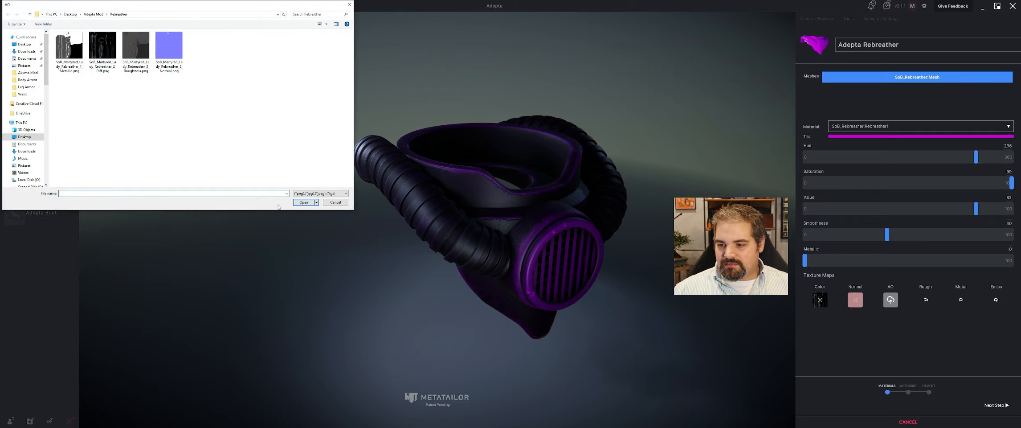
{"action": "left_click", "coordinate": [335, 204]}
{"action": "left_click", "coordinate": [922, 301]}
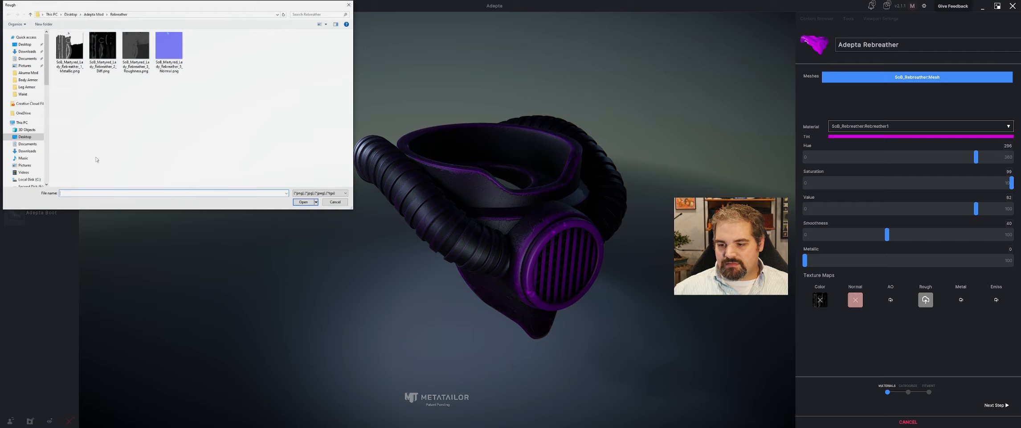
{"action": "left_click", "coordinate": [136, 46]}
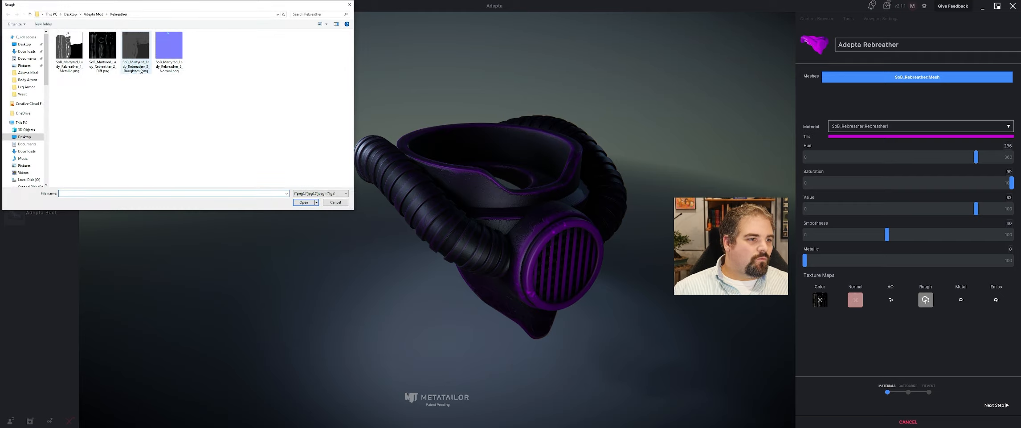
{"action": "left_click", "coordinate": [303, 202]}
{"action": "left_click", "coordinate": [961, 300]}
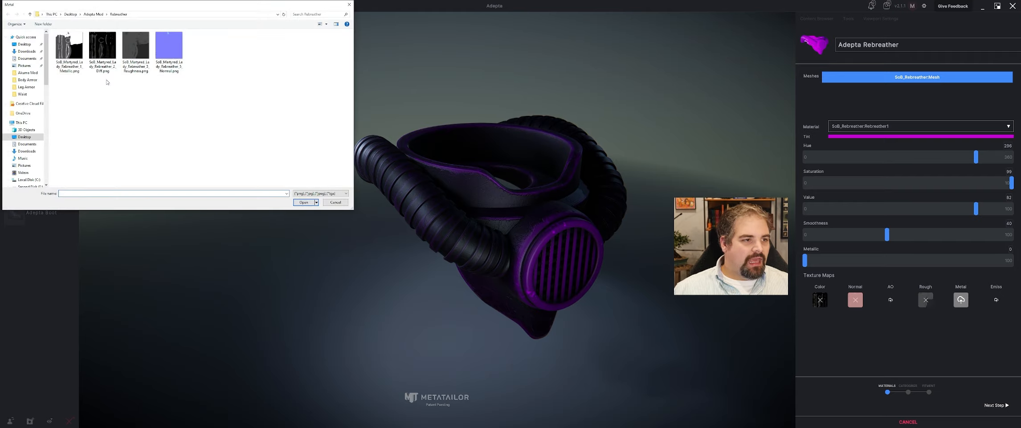
{"action": "left_click", "coordinate": [69, 47]}
{"action": "left_click", "coordinate": [303, 201]}
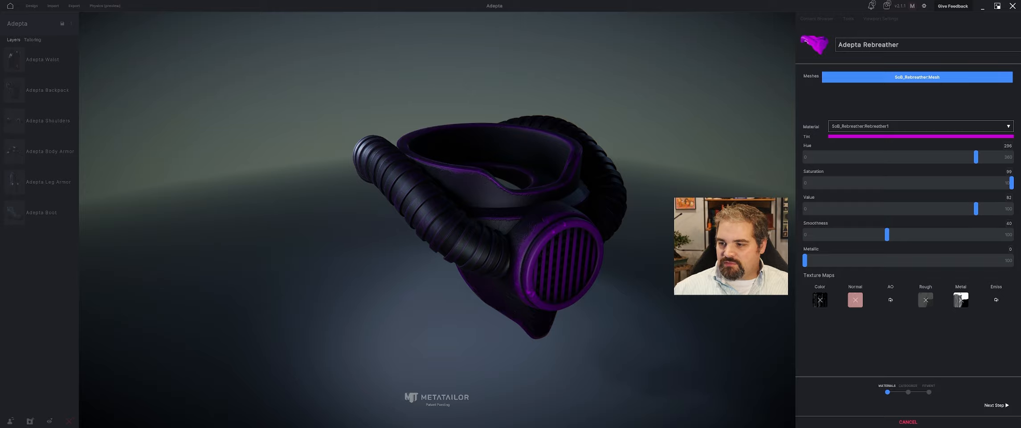
Step: Set the rebreather material's value to 100 and saturation to 0, and categorize the item as Belts
{"action": "left_click_drag", "start_coordinate": [976, 209], "coordinate": [1012, 208]}
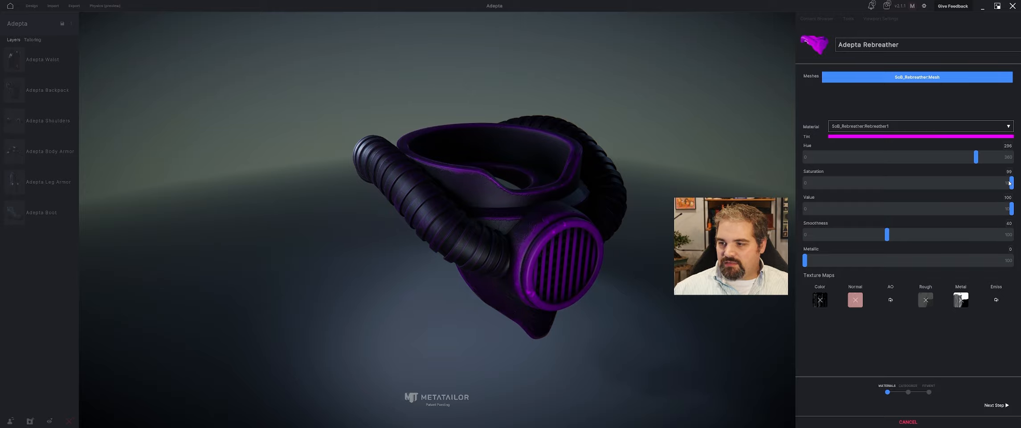
{"action": "left_click_drag", "start_coordinate": [1011, 181], "coordinate": [730, 182]}
{"action": "mouse_move", "coordinate": [559, 184]}
{"action": "left_mouse_down"}
{"action": "mouse_move", "coordinate": [522, 186]}
{"action": "mouse_move", "coordinate": [572, 189]}
{"action": "left_mouse_up"}
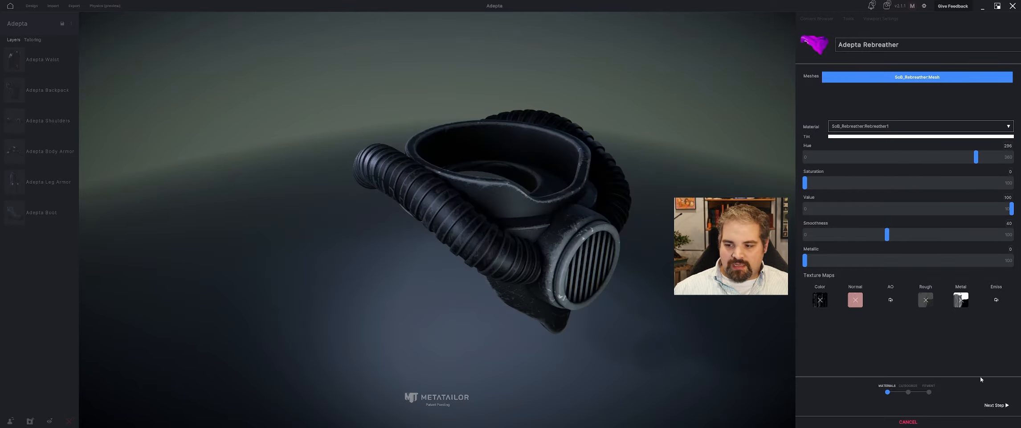
{"action": "left_click", "coordinate": [995, 405]}
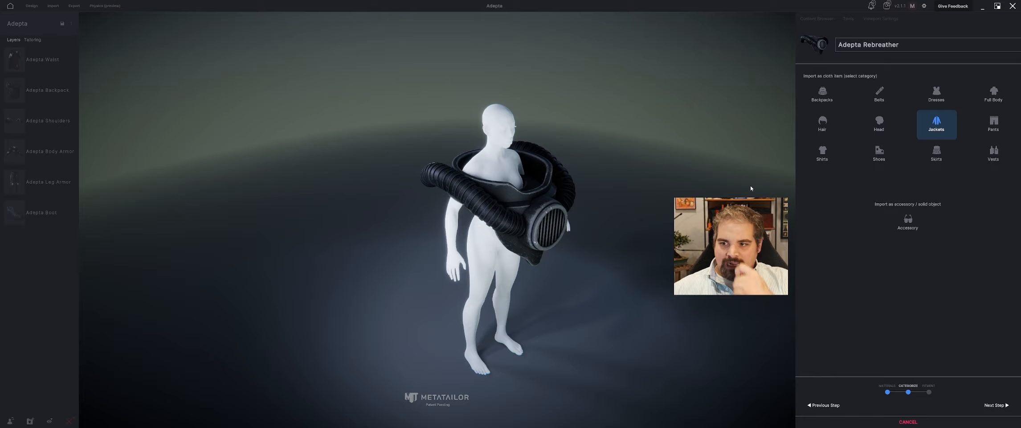
{"action": "left_click", "coordinate": [879, 99]}
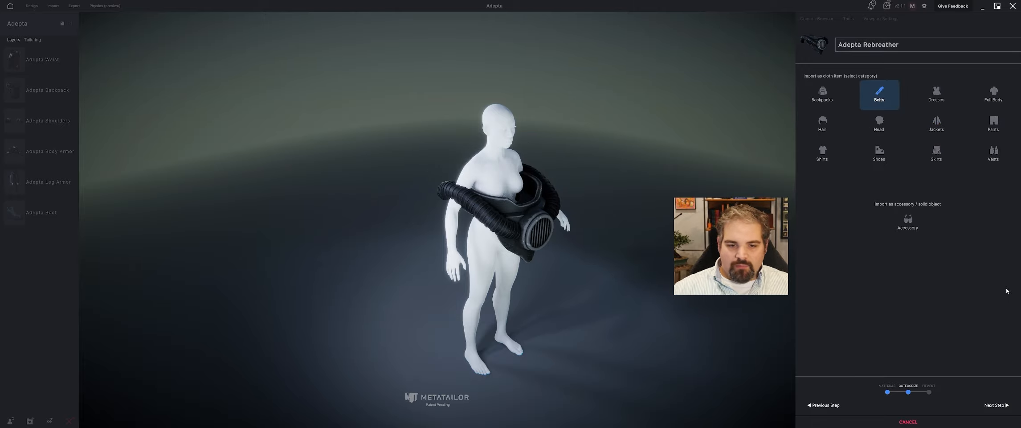
{"action": "left_click", "coordinate": [1000, 406]}
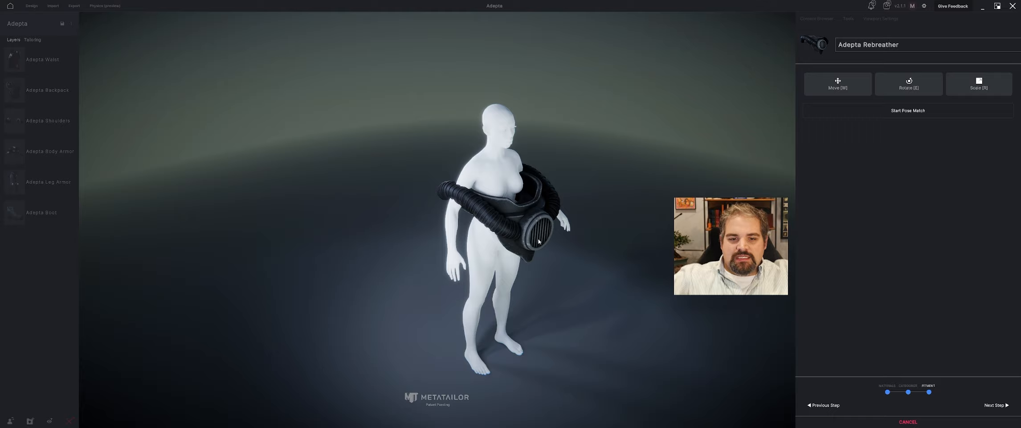
Step: Move the rebreather up to the avatar's neck and scale it down to neck size
{"action": "key", "text": "w"}
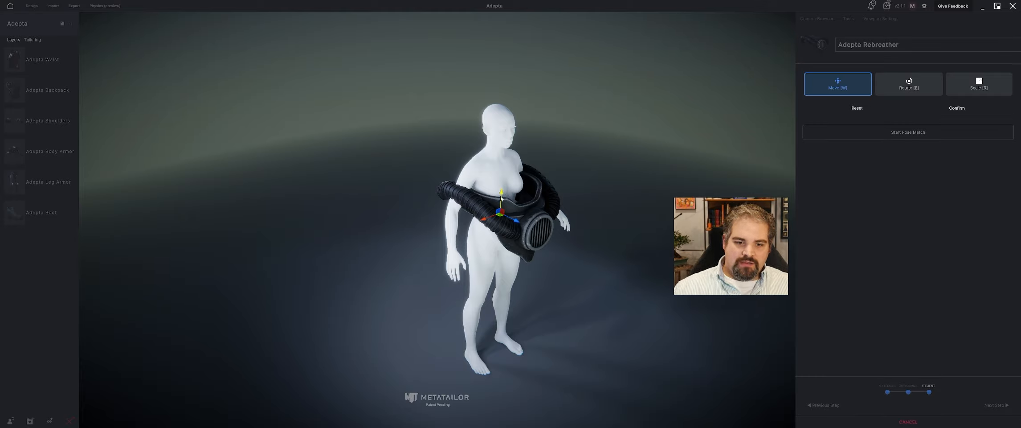
{"action": "left_click_drag", "start_coordinate": [501, 196], "coordinate": [482, 161]}
{"action": "key", "text": "r"}
{"action": "key", "text": "w"}
{"action": "right_click_drag", "start_coordinate": [482, 161], "coordinate": [472, 154]}
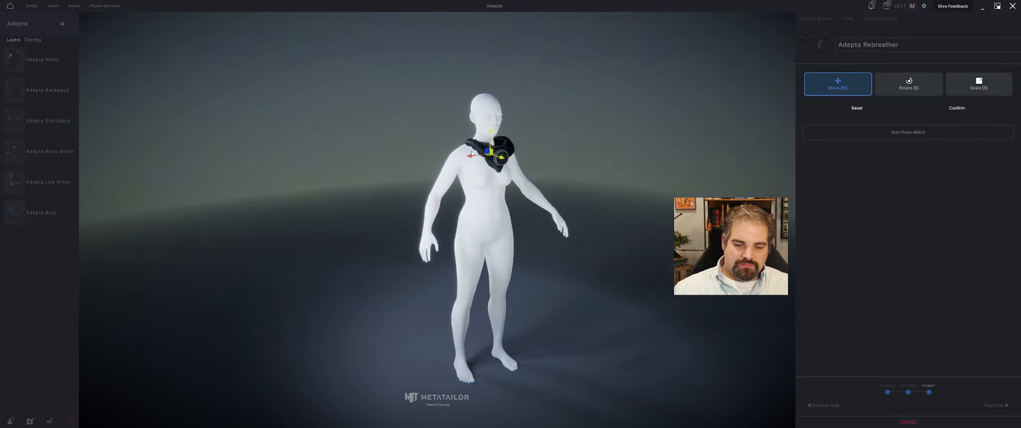
Step: Raise the rebreather slightly on the neck and shift it backward to sit closer to the body
{"action": "scroll", "coordinate": [472, 153], "scroll_direction": "up", "scroll_amount": 5}
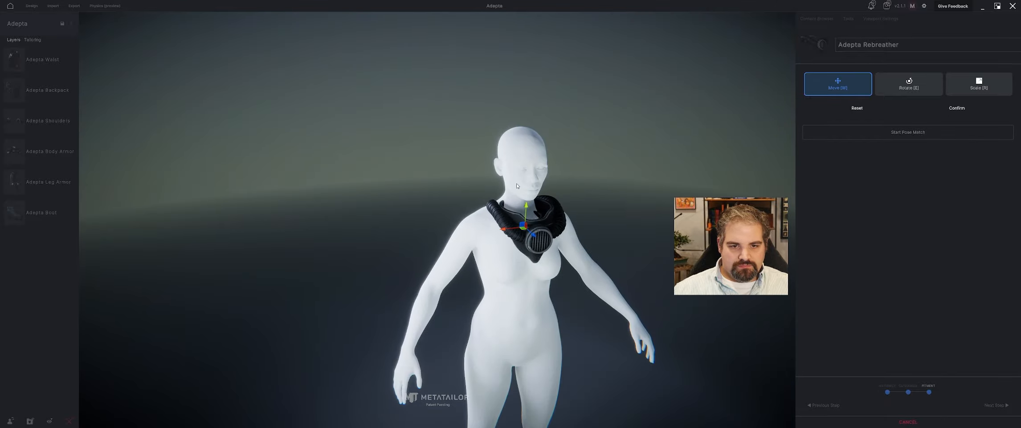
{"action": "scroll", "coordinate": [517, 186], "scroll_direction": "up", "scroll_amount": 4}
{"action": "left_click_drag", "start_coordinate": [568, 214], "coordinate": [567, 199]}
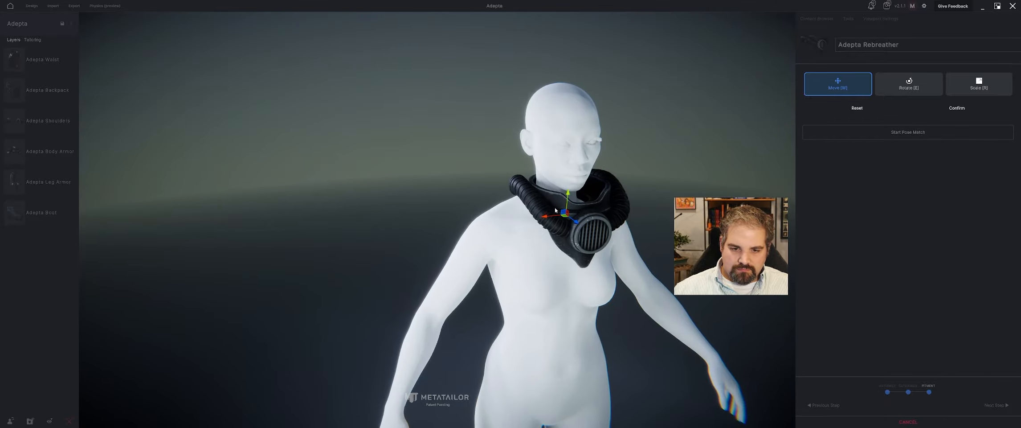
{"action": "right_click_drag", "start_coordinate": [555, 211], "coordinate": [626, 185]}
{"action": "left_click_drag", "start_coordinate": [665, 163], "coordinate": [645, 162]}
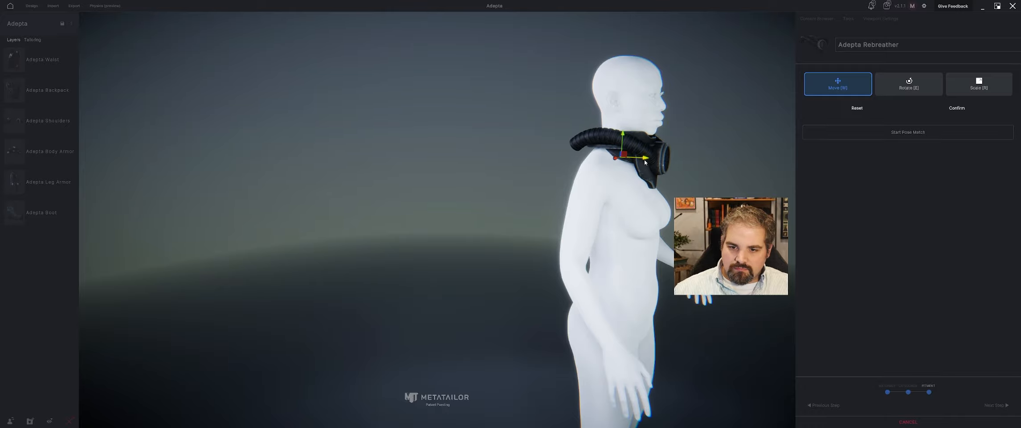
{"action": "right_click_drag", "start_coordinate": [644, 162], "coordinate": [569, 218]}
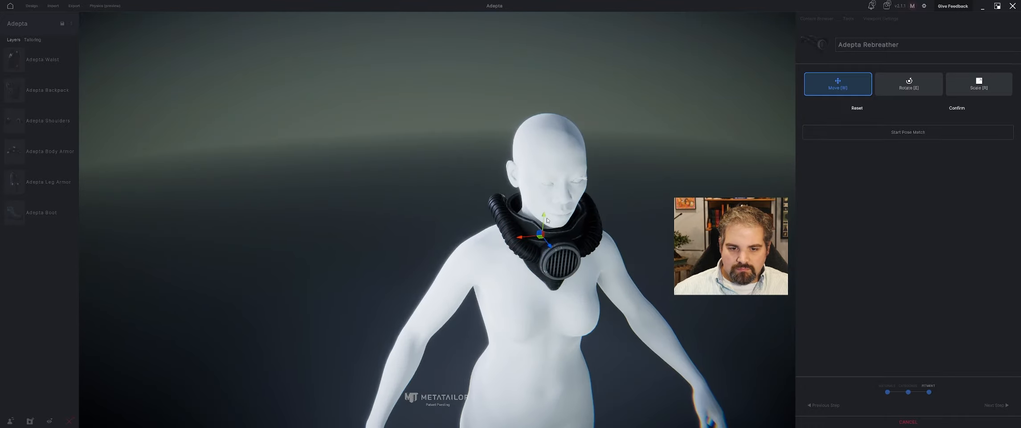
Step: Scale the rebreather up uniformly around the neck and nudge it slightly upward
{"action": "key", "text": "r"}
{"action": "left_click_drag", "start_coordinate": [544, 231], "coordinate": [552, 231]}
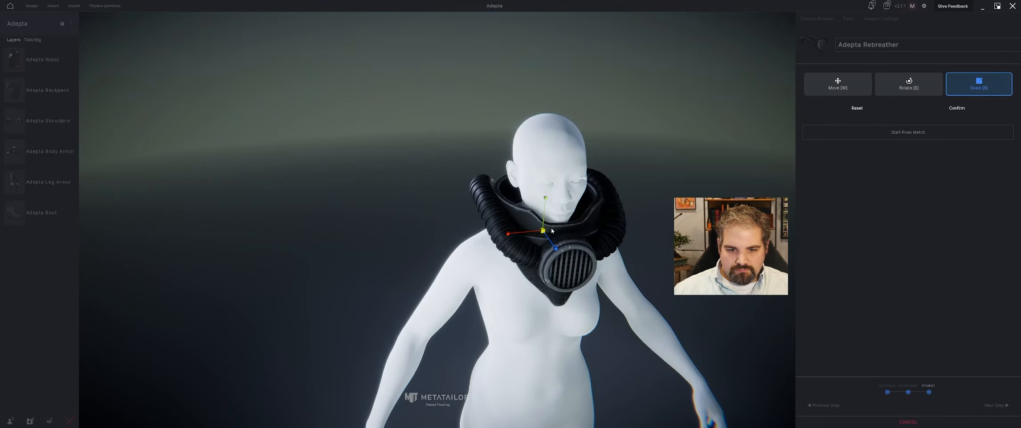
{"action": "right_click_drag", "start_coordinate": [543, 222], "coordinate": [619, 147]}
{"action": "key", "text": "w"}
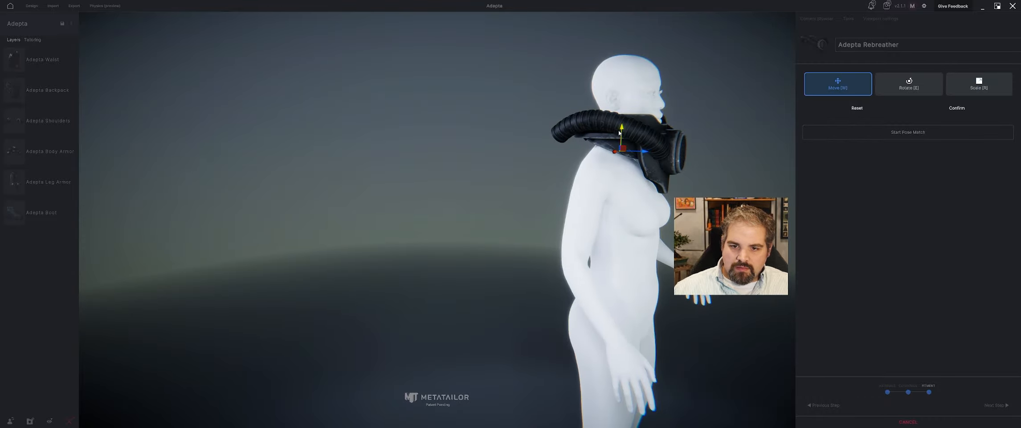
{"action": "left_click_drag", "start_coordinate": [621, 135], "coordinate": [623, 133]}
Step: Fine-tune the rebreather's scale around the neck, confirm the transform and finish its fitment
{"action": "middle_click_drag", "start_coordinate": [618, 140], "coordinate": [691, 172]}
{"action": "scroll", "coordinate": [668, 171], "scroll_direction": "up", "scroll_amount": 4}
{"action": "middle_click_drag", "start_coordinate": [637, 156], "coordinate": [456, 155]}
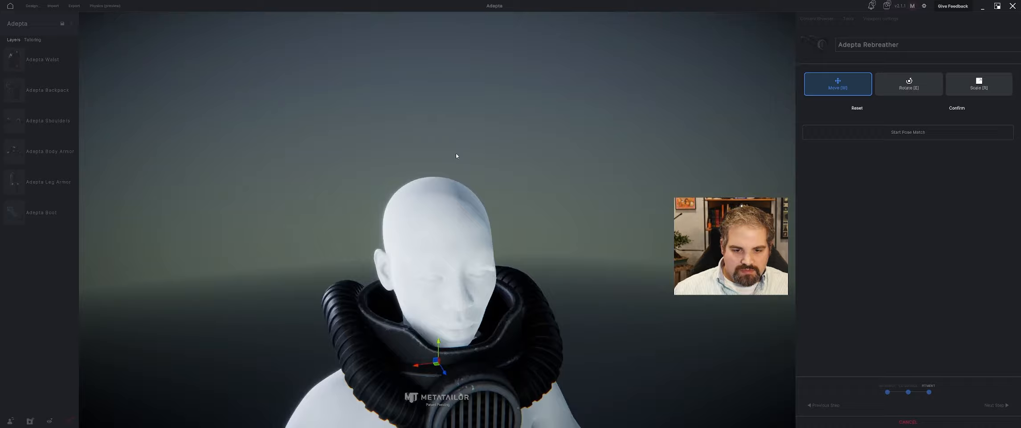
{"action": "key", "text": "r"}
{"action": "left_click_drag", "start_coordinate": [414, 363], "coordinate": [409, 364]}
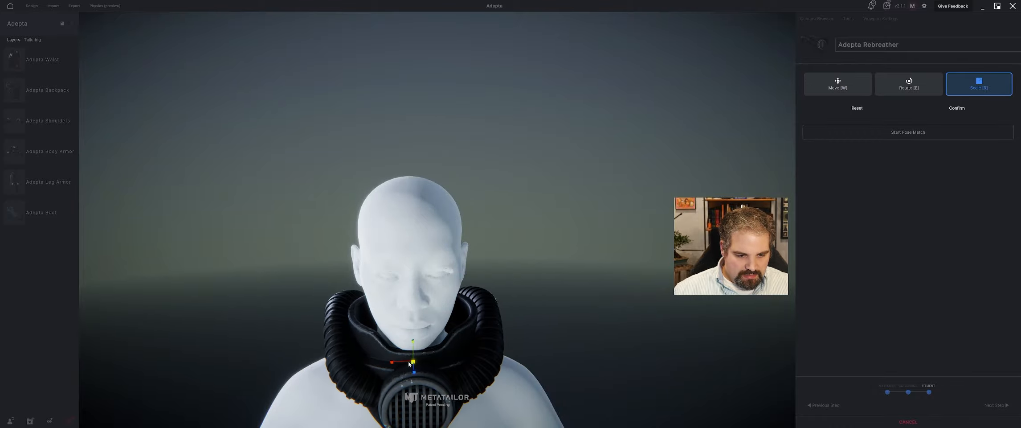
{"action": "mouse_move", "coordinate": [410, 363]}
{"action": "middle_mouse_down"}
{"action": "mouse_move", "coordinate": [517, 323]}
{"action": "mouse_move", "coordinate": [493, 334]}
{"action": "mouse_move", "coordinate": [528, 323]}
{"action": "mouse_move", "coordinate": [546, 351]}
{"action": "mouse_move", "coordinate": [387, 342]}
{"action": "mouse_move", "coordinate": [394, 359]}
{"action": "middle_mouse_up"}
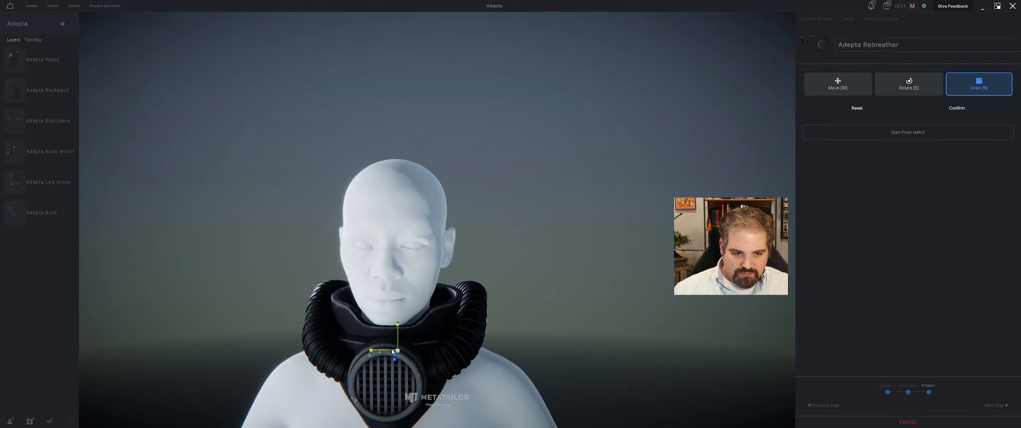
{"action": "left_click", "coordinate": [965, 110]}
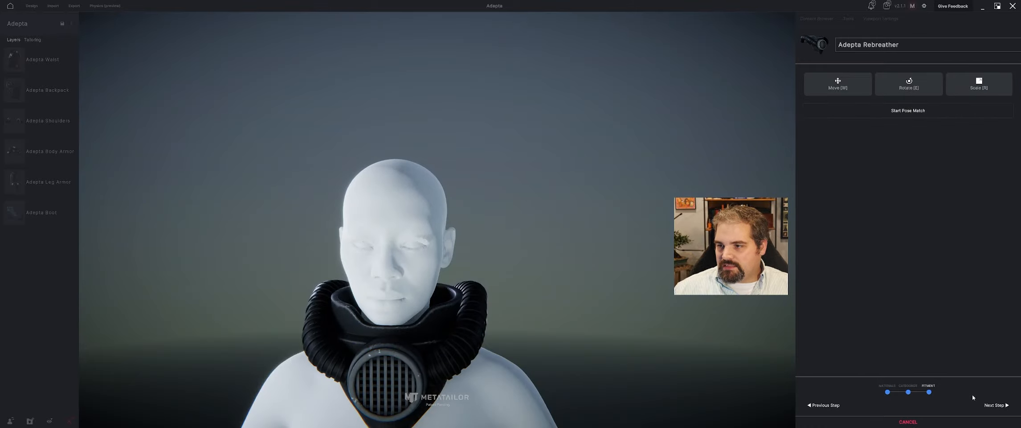
{"action": "left_click", "coordinate": [998, 405]}
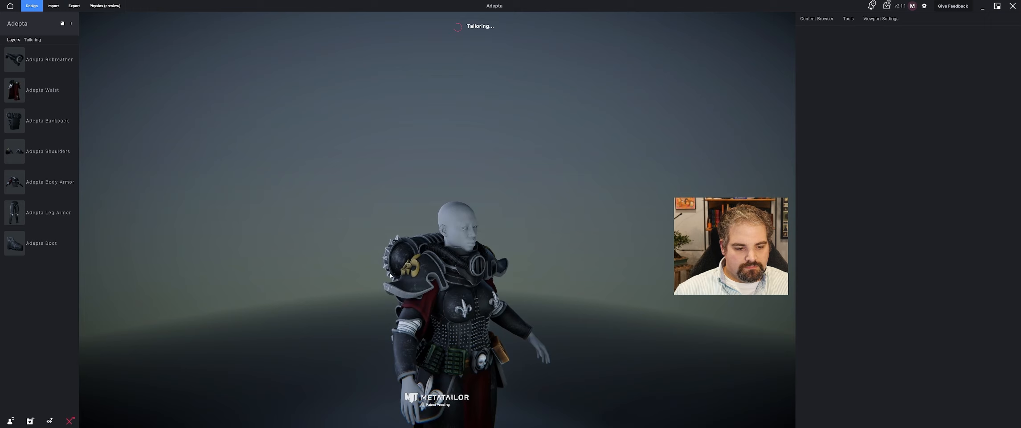
Step: Select the rebreather and examine how it sits against the collar, shoulders and backpack from all sides
{"action": "mouse_move", "coordinate": [366, 273]}
{"action": "middle_mouse_down"}
{"action": "mouse_move", "coordinate": [486, 271]}
{"action": "mouse_move", "coordinate": [366, 274]}
{"action": "middle_mouse_up"}
{"action": "middle_click_drag", "start_coordinate": [451, 307], "coordinate": [403, 313]}
{"action": "left_click", "coordinate": [418, 339]}
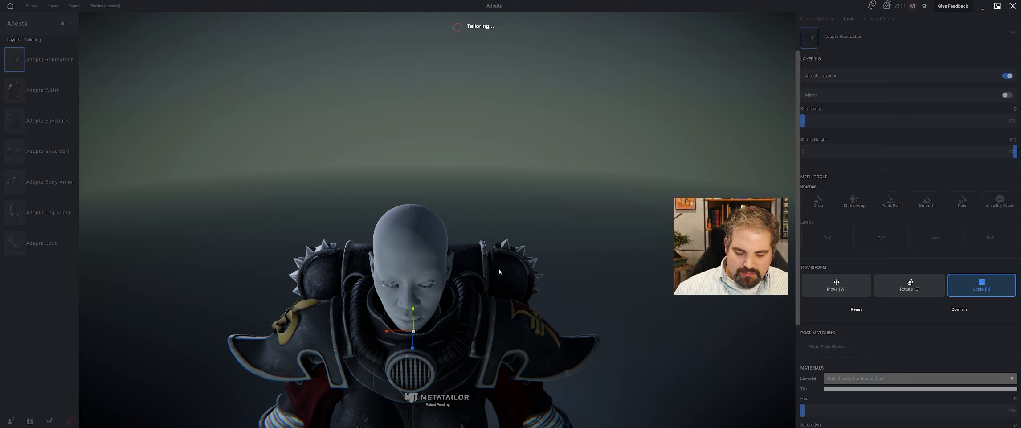
{"action": "middle_click_drag", "start_coordinate": [368, 247], "coordinate": [535, 334]}
{"action": "middle_click_drag", "start_coordinate": [556, 273], "coordinate": [497, 314]}
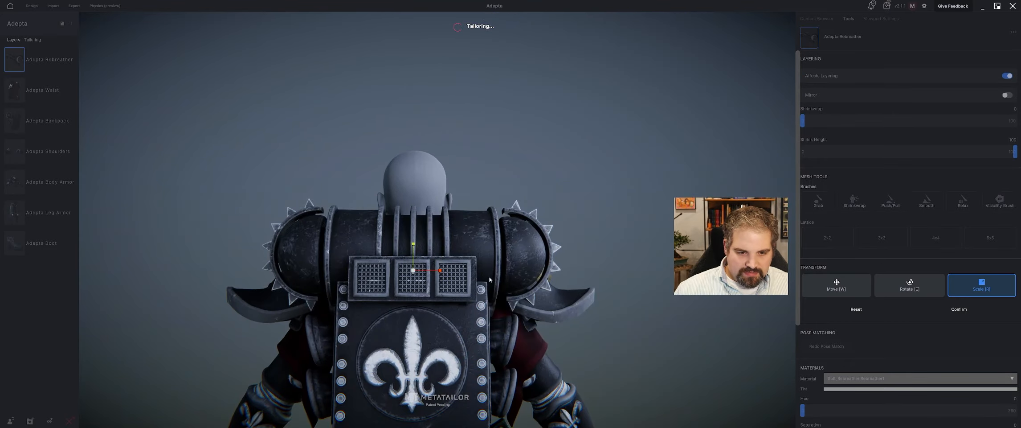
{"action": "middle_click_drag", "start_coordinate": [489, 280], "coordinate": [499, 244]}
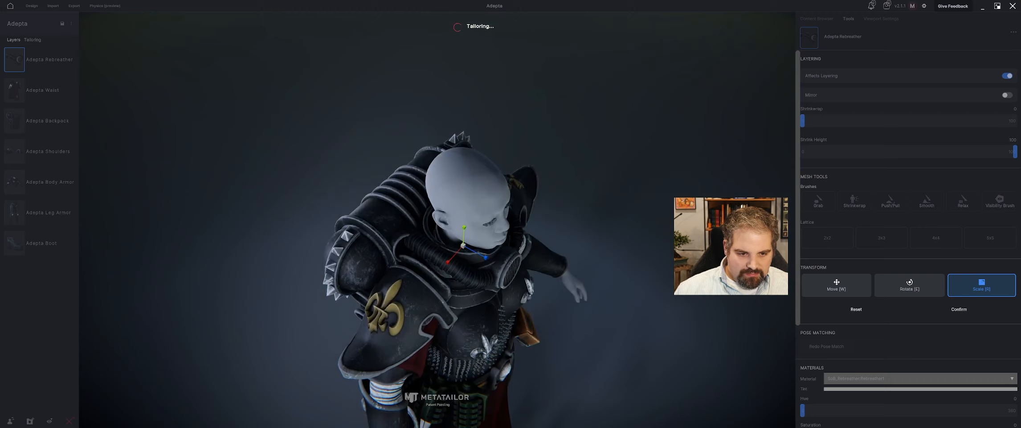
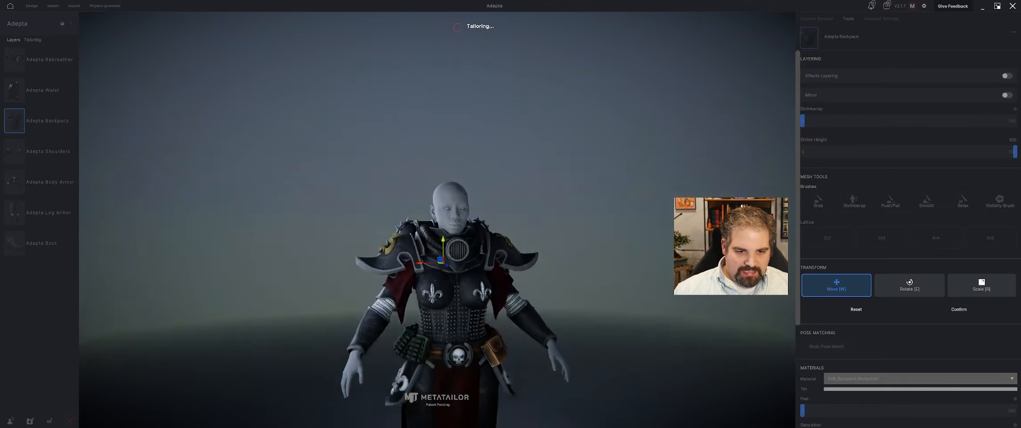
Step: Check the backpack's placement behind the shoulders and confirm its transform
{"action": "scroll", "coordinate": [663, 216], "scroll_direction": "up", "scroll_amount": 3}
{"action": "middle_click_drag", "start_coordinate": [572, 225], "coordinate": [631, 196]}
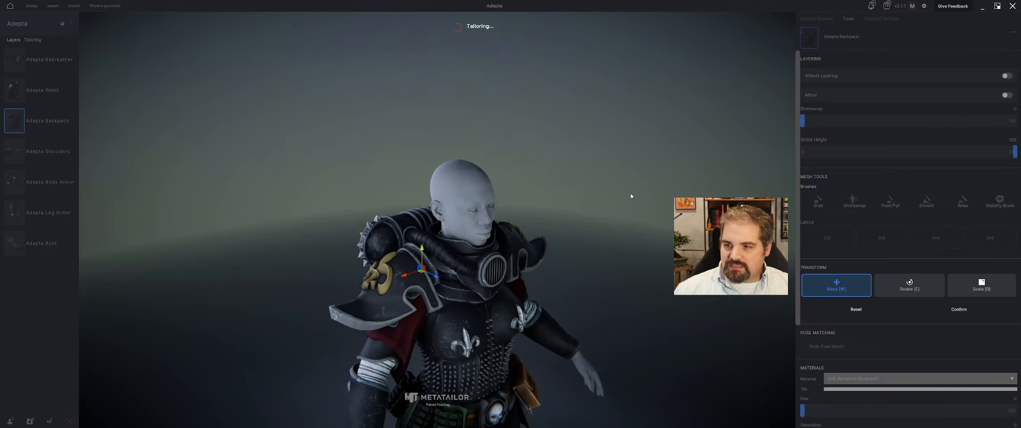
{"action": "left_click", "coordinate": [958, 309]}
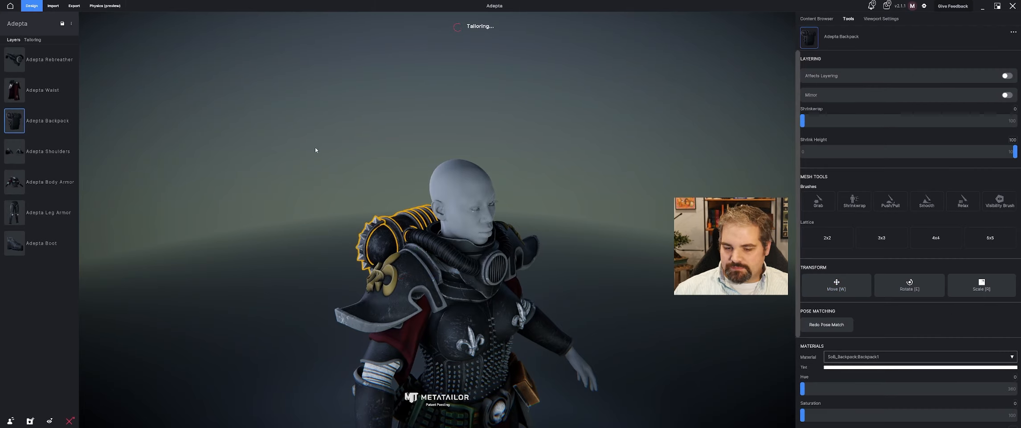
Step: Select the rebreather layer, examine the full outfit on the avatar and clear the selection
{"action": "left_click", "coordinate": [63, 65]}
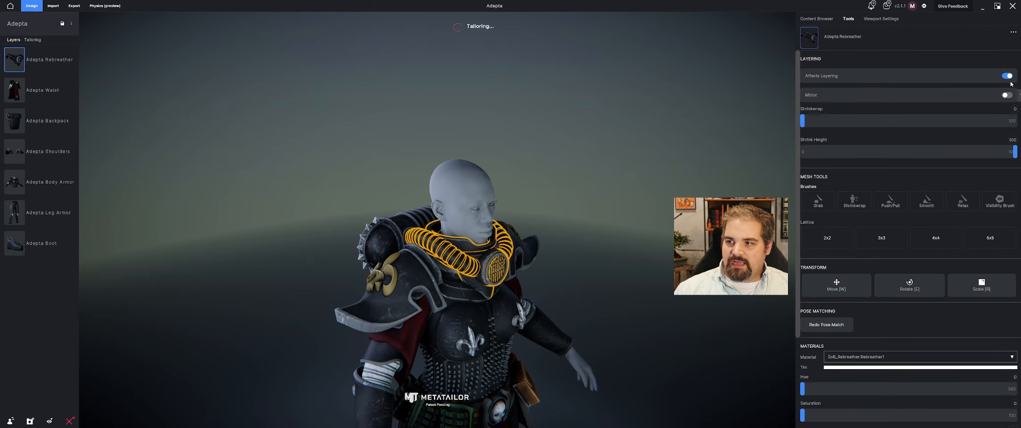
{"action": "middle_click_drag", "start_coordinate": [595, 115], "coordinate": [510, 122]}
{"action": "scroll", "coordinate": [510, 123], "scroll_direction": "down", "scroll_amount": 5}
{"action": "middle_click_drag", "start_coordinate": [556, 184], "coordinate": [566, 166]}
{"action": "middle_click_drag", "start_coordinate": [566, 166], "coordinate": [572, 195]}
{"action": "middle_click_drag", "start_coordinate": [598, 167], "coordinate": [602, 139]}
{"action": "left_click", "coordinate": [616, 145]}
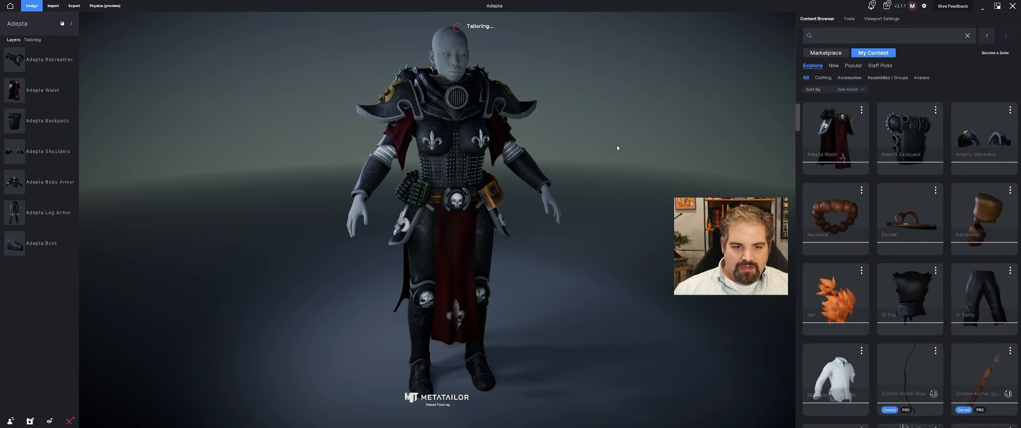
Step: Import the Adepta Glove model from the Gloves folder of Adepta Mod as a cloth/accessory item
{"action": "left_click", "coordinate": [54, 10]}
{"action": "left_click", "coordinate": [840, 55]}
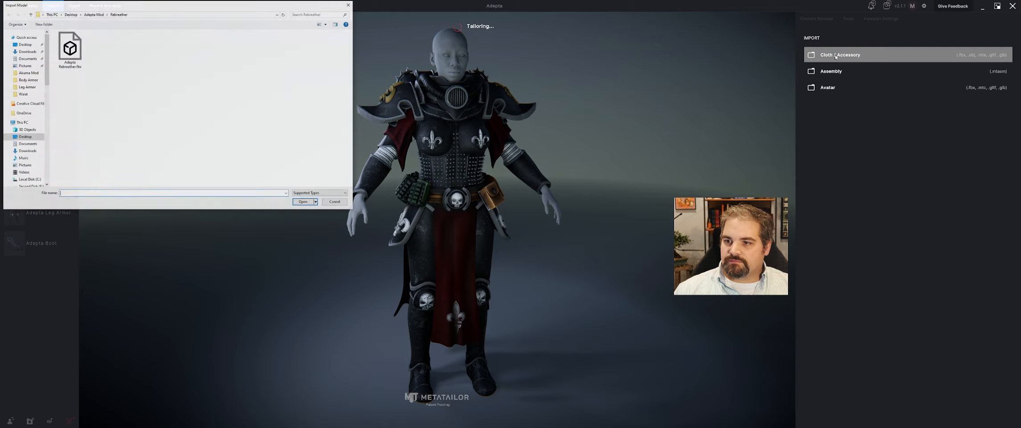
{"action": "left_click", "coordinate": [91, 16]}
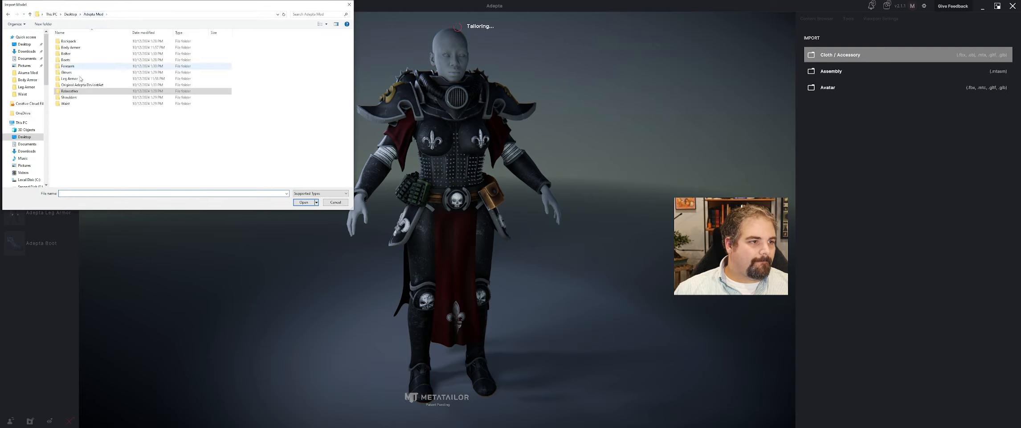
{"action": "left_click", "coordinate": [80, 72]}
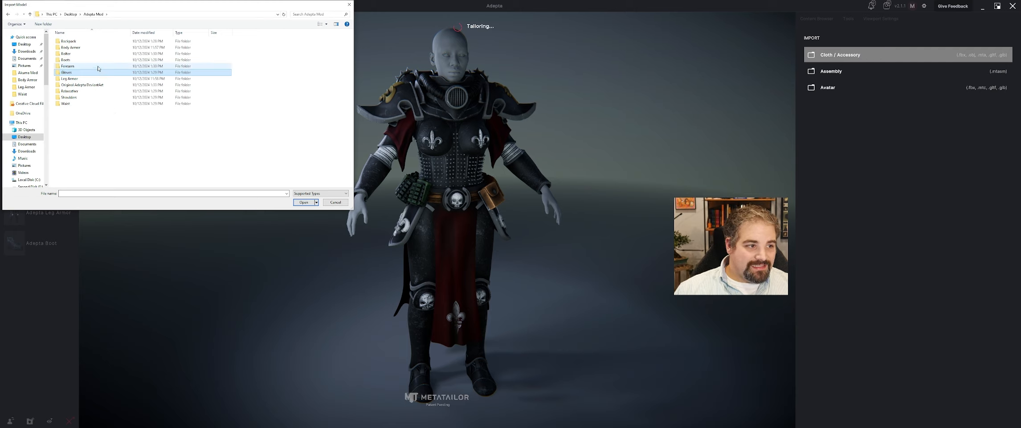
{"action": "left_click", "coordinate": [305, 202]}
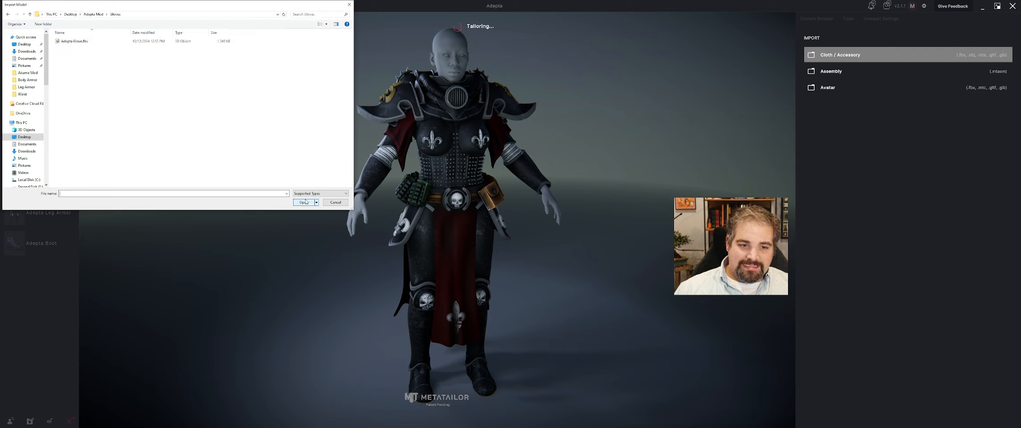
{"action": "left_click", "coordinate": [73, 40]}
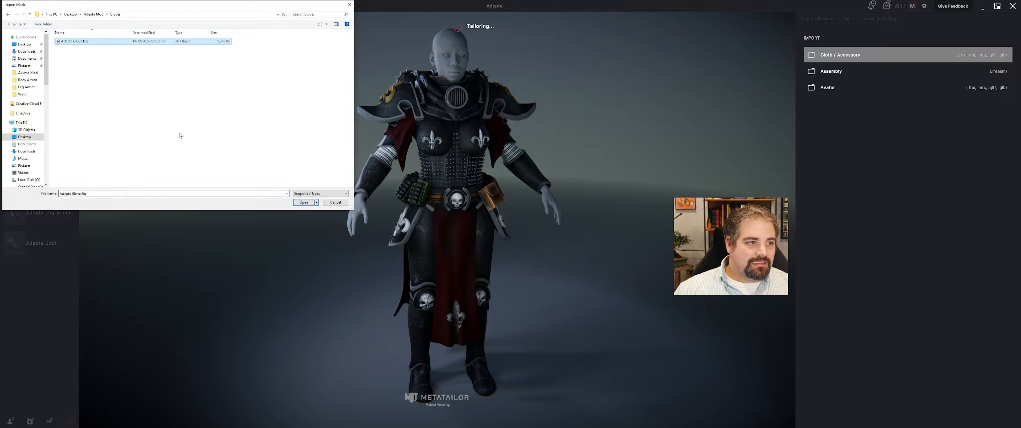
{"action": "left_click", "coordinate": [312, 202]}
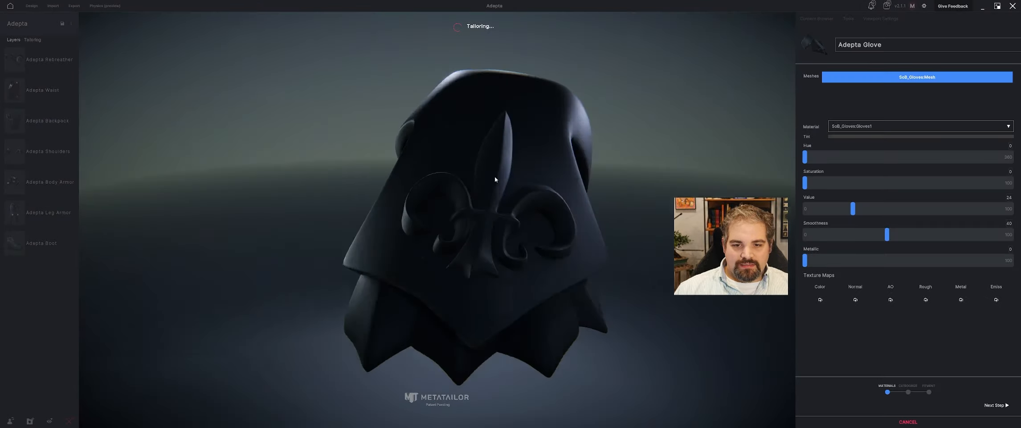
Step: Load the glove's diffuse texture as the color map and its normal texture as the normal map
{"action": "middle_click_drag", "start_coordinate": [494, 177], "coordinate": [561, 194]}
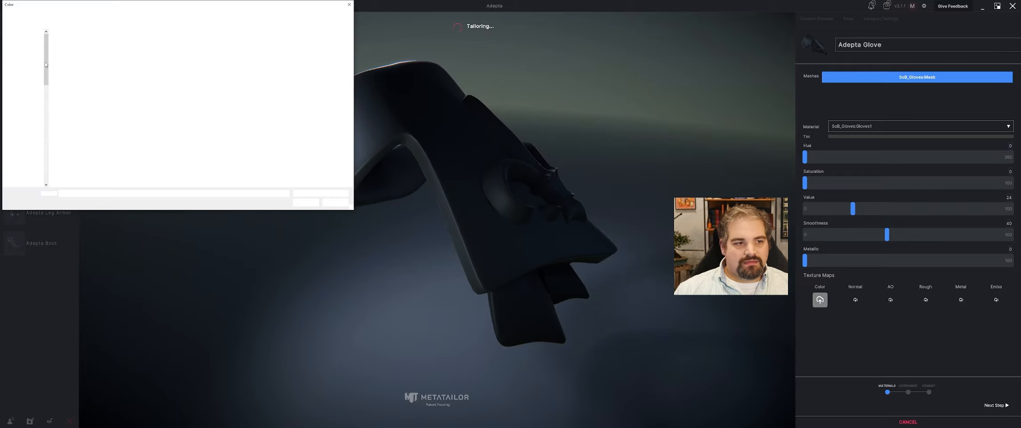
{"action": "left_click", "coordinate": [103, 48]}
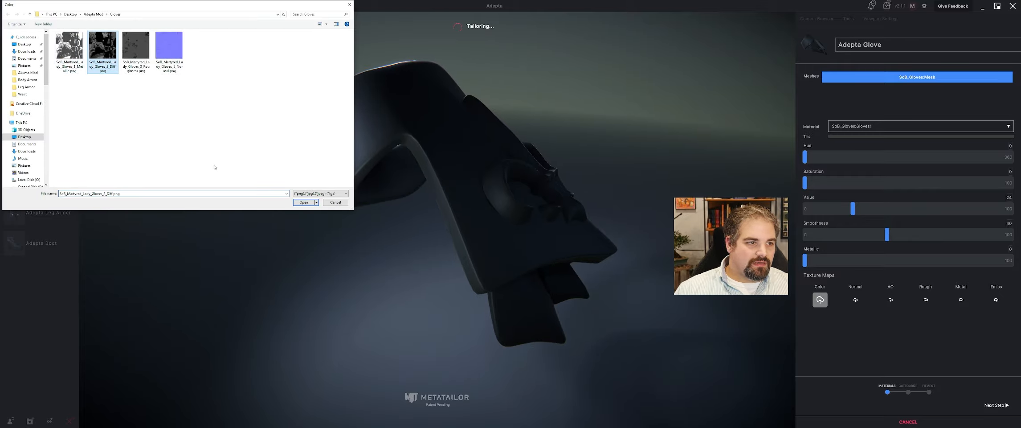
{"action": "left_click", "coordinate": [300, 203]}
{"action": "left_click", "coordinate": [855, 299]}
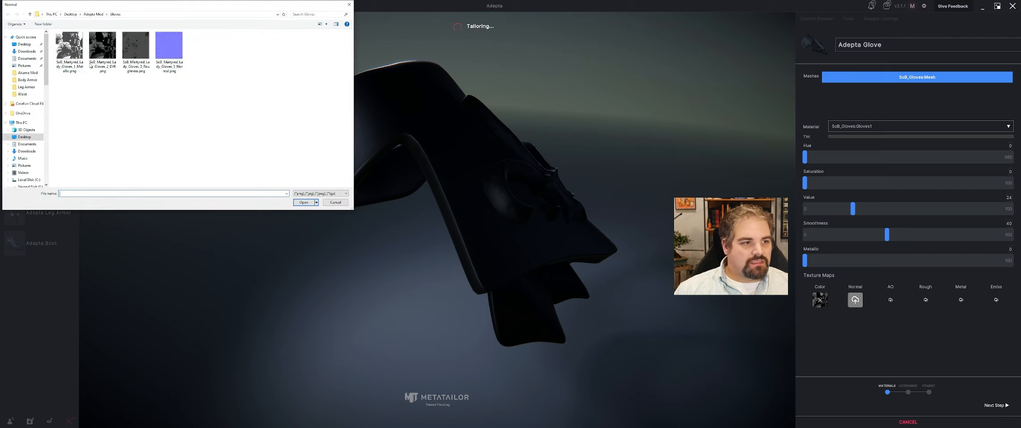
{"action": "left_click", "coordinate": [168, 51]}
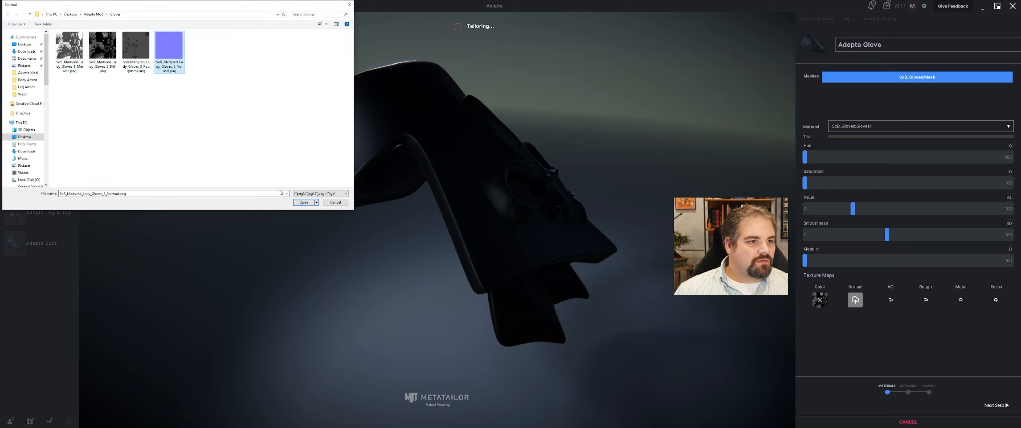
{"action": "left_click", "coordinate": [304, 202]}
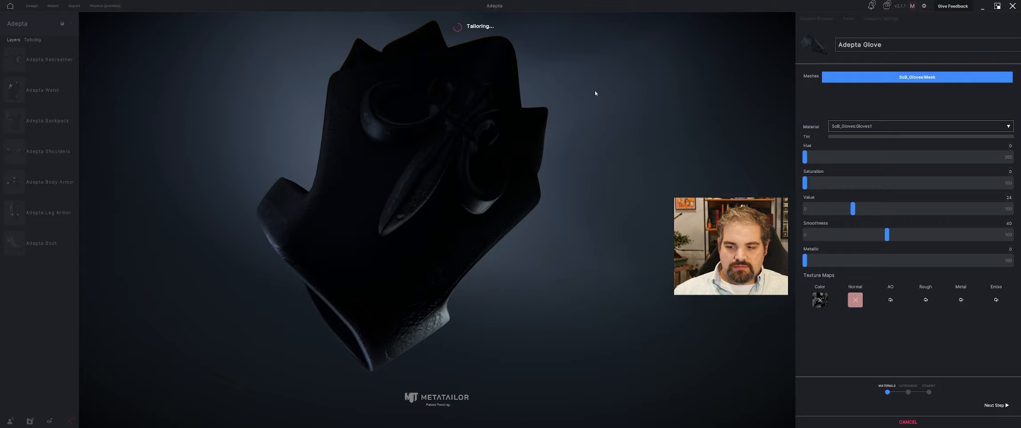
Step: Load the glove's roughness texture as the rough map and its metallic texture as the metal map
{"action": "left_click", "coordinate": [925, 299]}
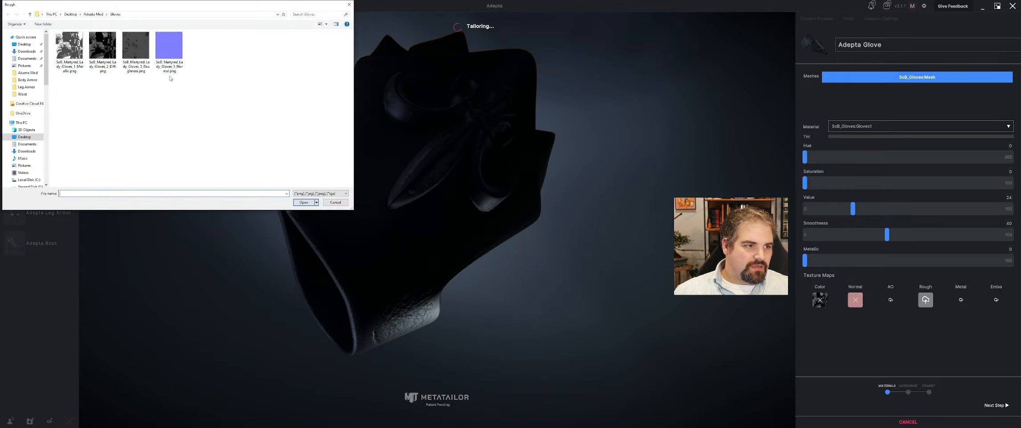
{"action": "left_click", "coordinate": [134, 67]}
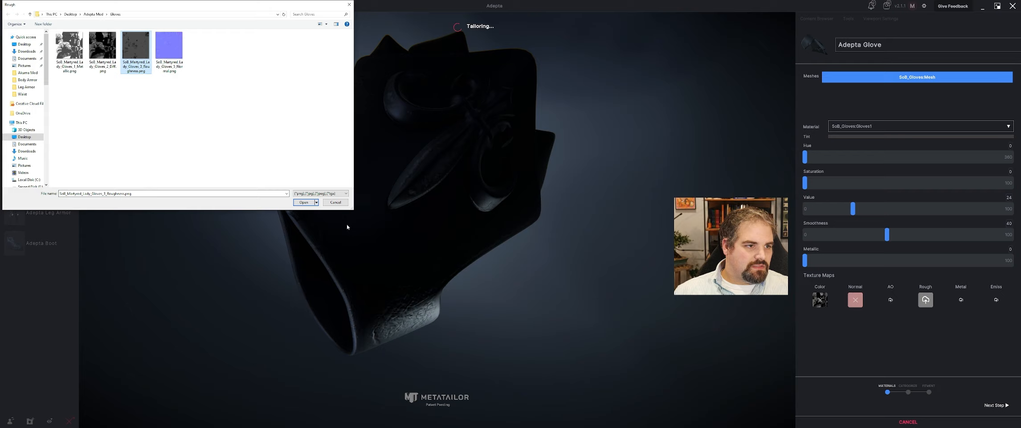
{"action": "left_click", "coordinate": [305, 204]}
{"action": "left_click", "coordinate": [960, 300]}
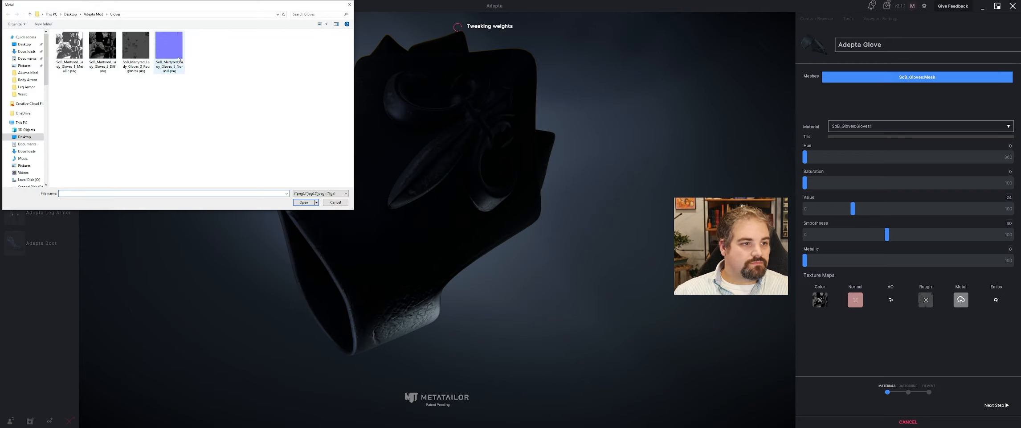
{"action": "left_click", "coordinate": [69, 49]}
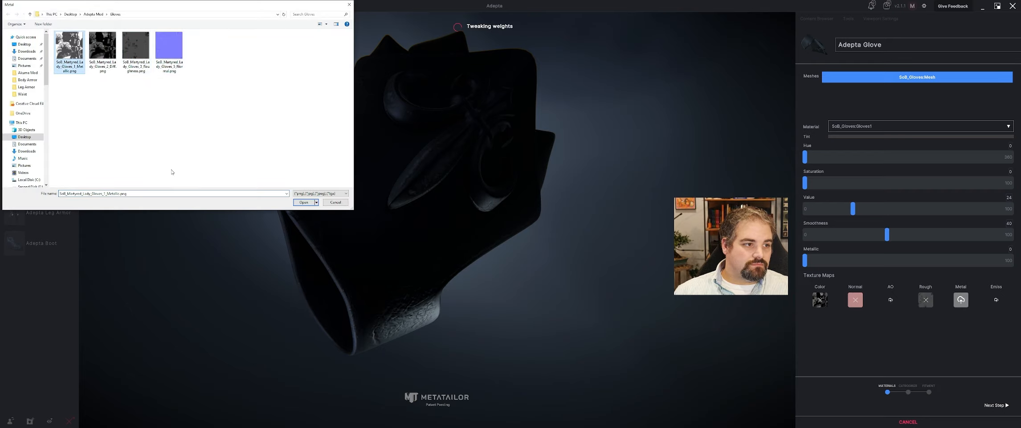
{"action": "left_click", "coordinate": [303, 203]}
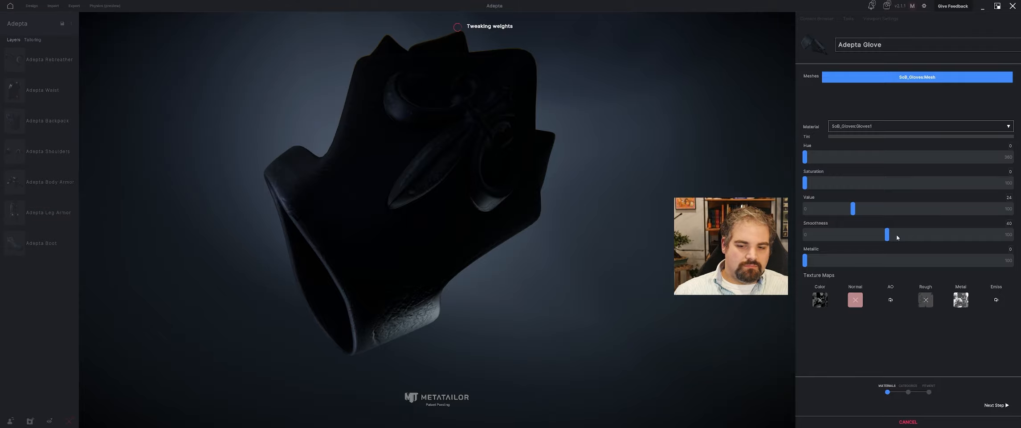
Step: Raise the glove material's Value to 100, check its shading and proceed to the category selection
{"action": "left_click", "coordinate": [858, 208]}
{"action": "left_click_drag", "start_coordinate": [857, 210], "coordinate": [1016, 210]}
{"action": "middle_click_drag", "start_coordinate": [557, 207], "coordinate": [458, 226]}
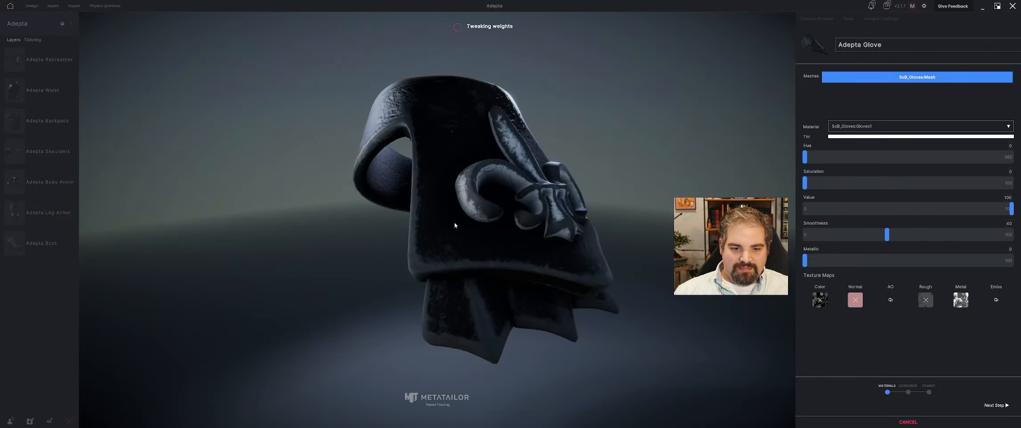
{"action": "left_click", "coordinate": [1000, 406]}
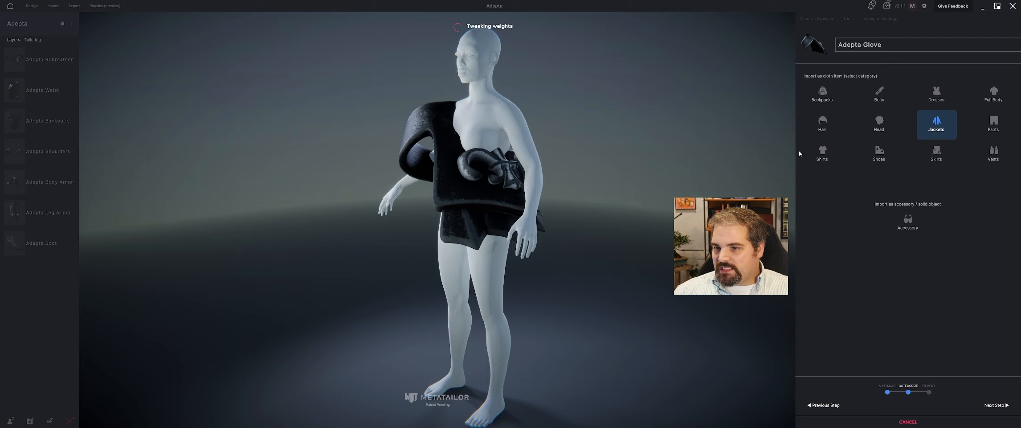
Step: Categorize the glove as a cloth item under Belts and proceed to the fitment stage
{"action": "left_click", "coordinate": [881, 95]}
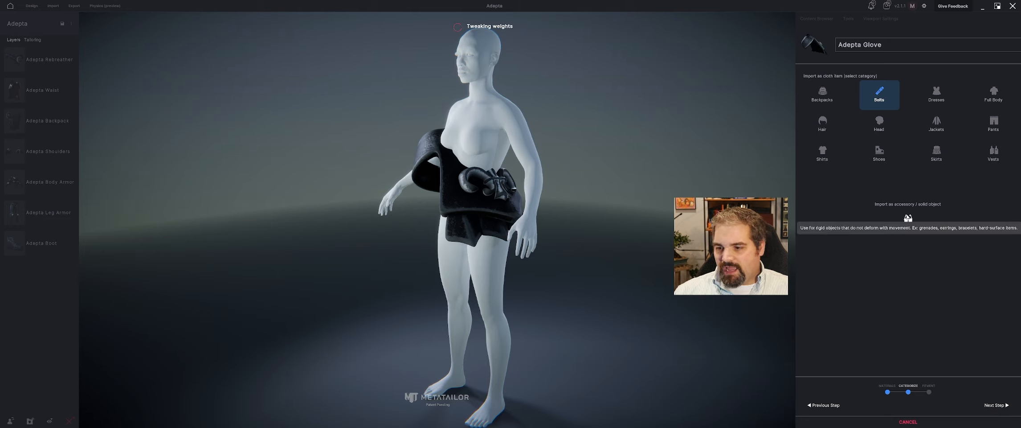
{"action": "left_click", "coordinate": [908, 218]}
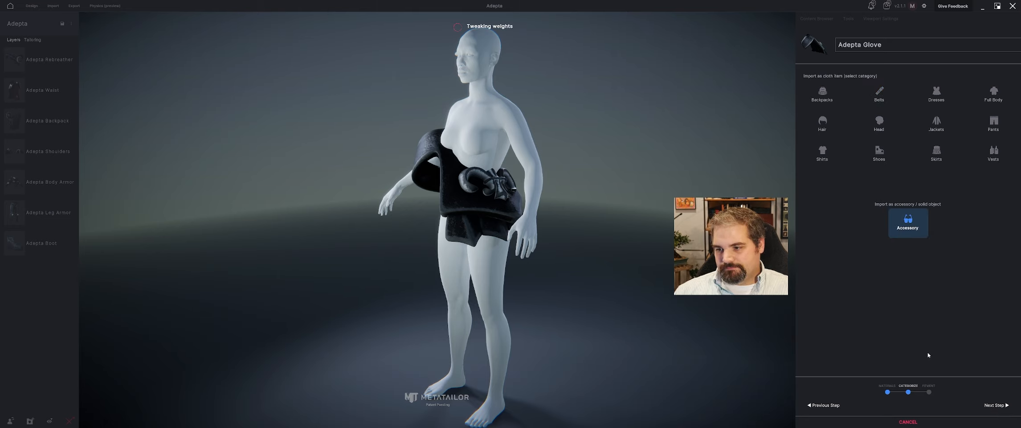
{"action": "left_click", "coordinate": [880, 101]}
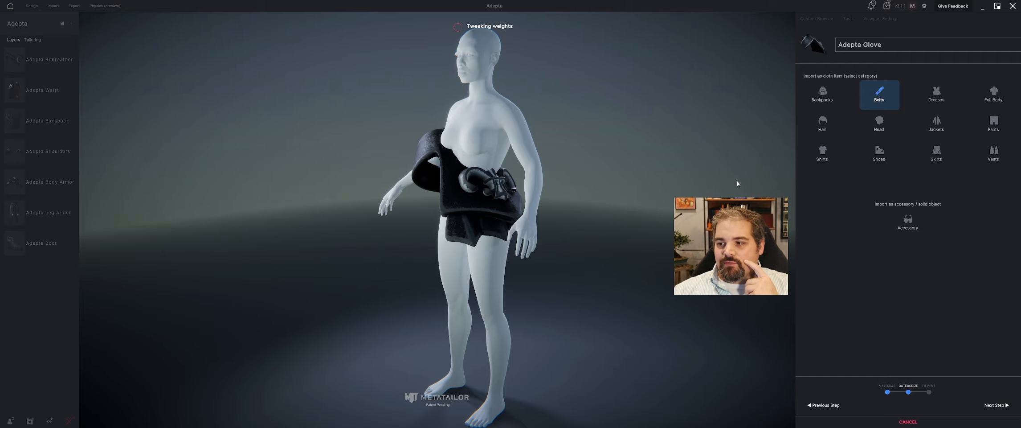
{"action": "left_click", "coordinate": [1002, 406]}
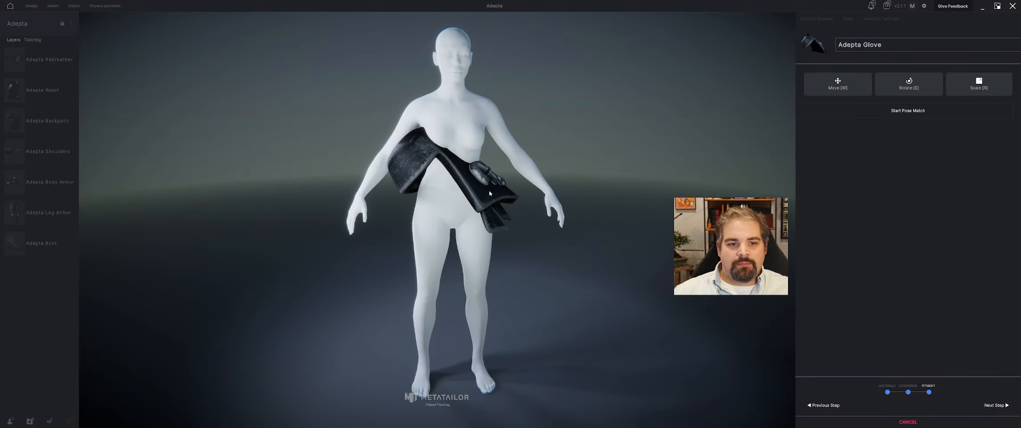
Step: Move the glove from the torso to the avatar's left wrist and scale it down to roughly hand size
{"action": "key", "text": "w"}
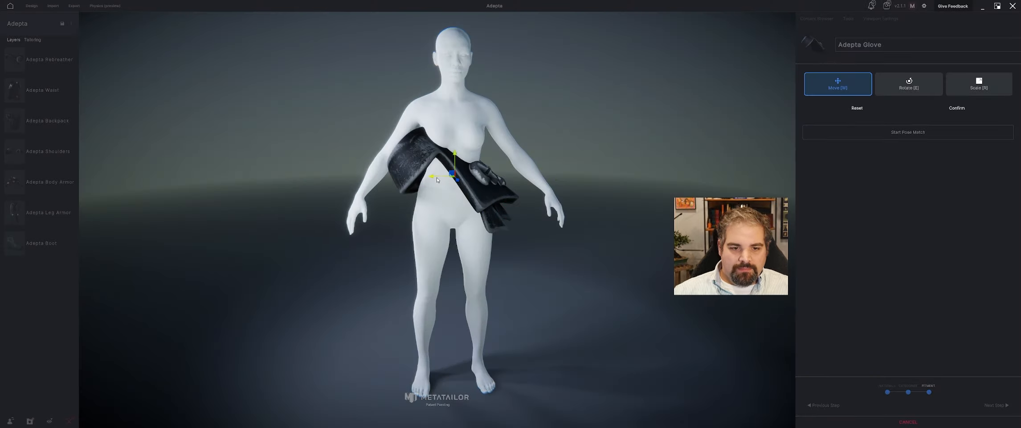
{"action": "left_click_drag", "start_coordinate": [437, 179], "coordinate": [549, 171]}
{"action": "key", "text": "r"}
{"action": "key", "text": "w"}
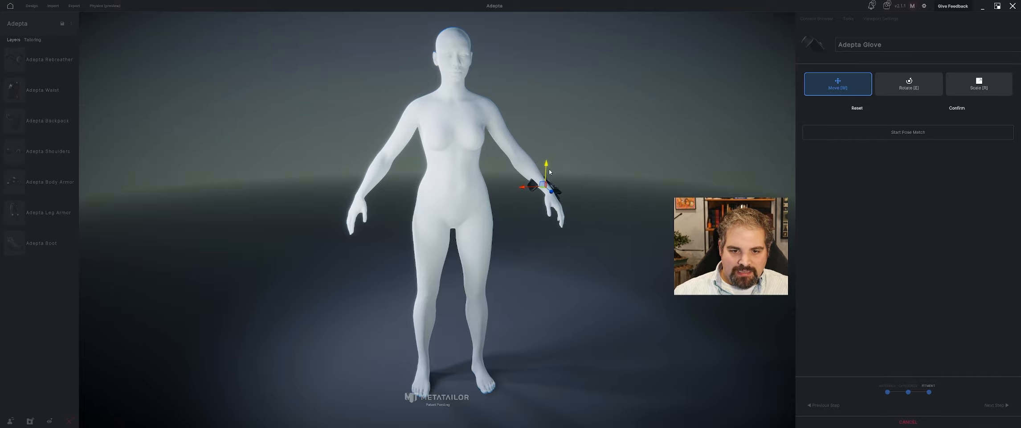
Step: Rotate the glove around the left wrist so its cuff opening points up toward the forearm
{"action": "middle_click_drag", "start_coordinate": [592, 223], "coordinate": [540, 296]}
{"action": "scroll", "coordinate": [540, 296], "scroll_direction": "up", "scroll_amount": 5}
{"action": "key", "text": "e"}
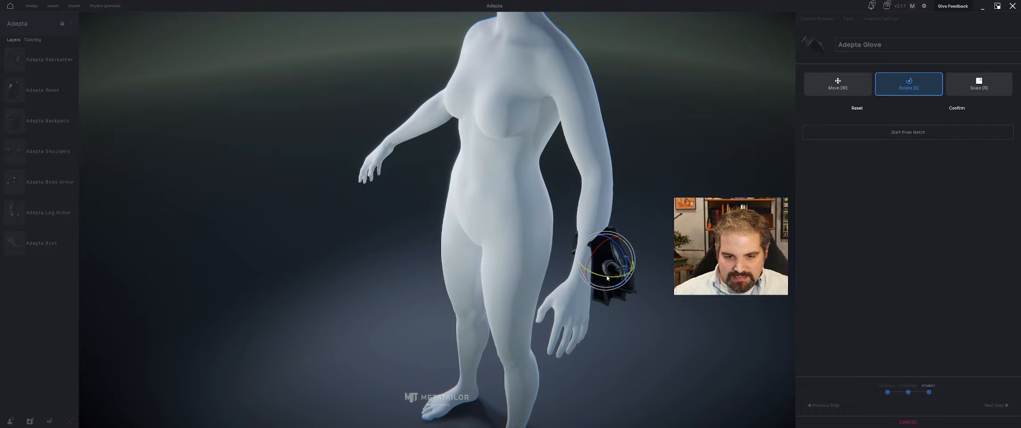
{"action": "left_click_drag", "start_coordinate": [607, 278], "coordinate": [597, 273]}
{"action": "middle_click_drag", "start_coordinate": [597, 268], "coordinate": [644, 194]}
{"action": "left_click_drag", "start_coordinate": [645, 190], "coordinate": [643, 196]}
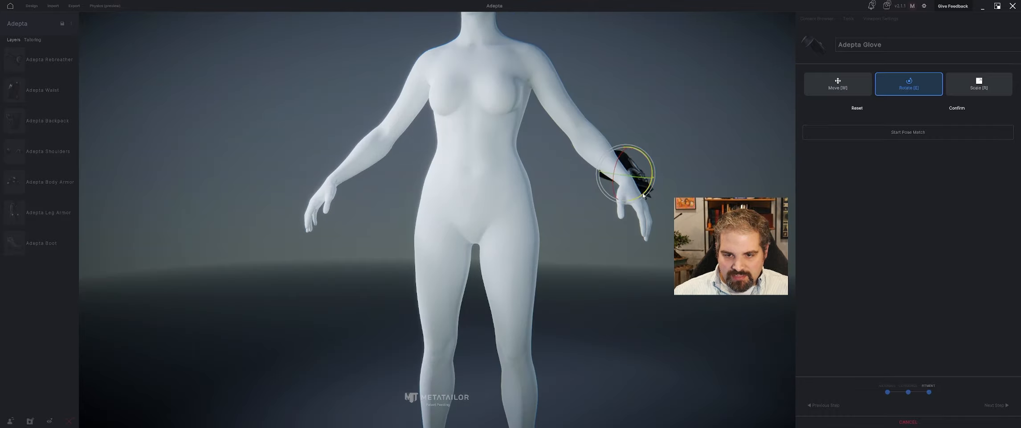
{"action": "key", "text": "w"}
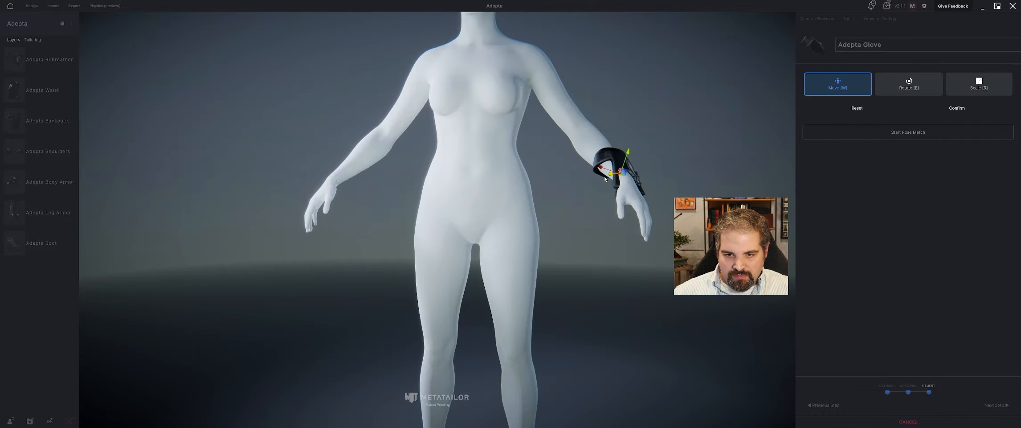
Step: Adjust the glove's tilt from an angled view and shift it sideways over the left wrist
{"action": "middle_click_drag", "start_coordinate": [617, 178], "coordinate": [581, 214]}
{"action": "key", "text": "e"}
{"action": "left_click_drag", "start_coordinate": [585, 207], "coordinate": [587, 187]}
{"action": "middle_click_drag", "start_coordinate": [587, 188], "coordinate": [618, 215]}
{"action": "key", "text": "w"}
{"action": "mouse_move", "coordinate": [592, 172]}
{"action": "left_mouse_down"}
{"action": "mouse_move", "coordinate": [613, 167]}
{"action": "mouse_move", "coordinate": [598, 180]}
{"action": "left_mouse_up"}
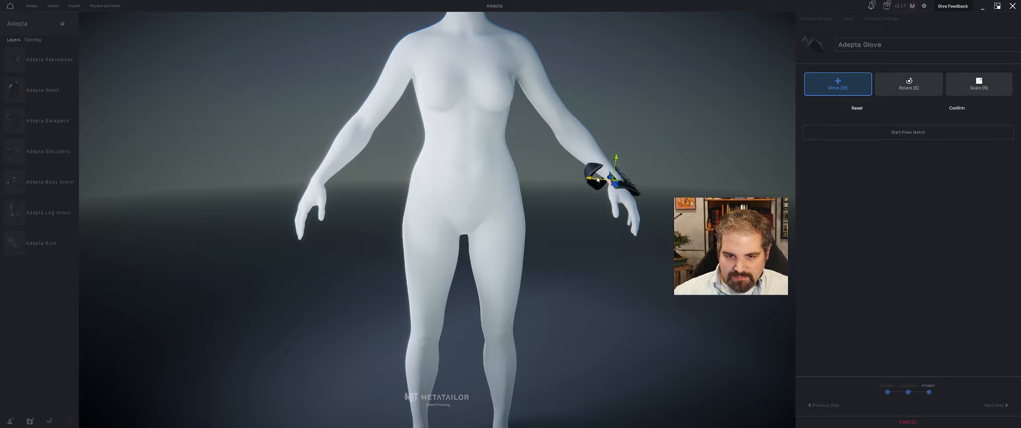
Step: Turn the glove's emblem toward the back of the left hand and slide the glove forward onto the hand
{"action": "key", "text": "e"}
{"action": "middle_click_drag", "start_coordinate": [601, 178], "coordinate": [607, 279]}
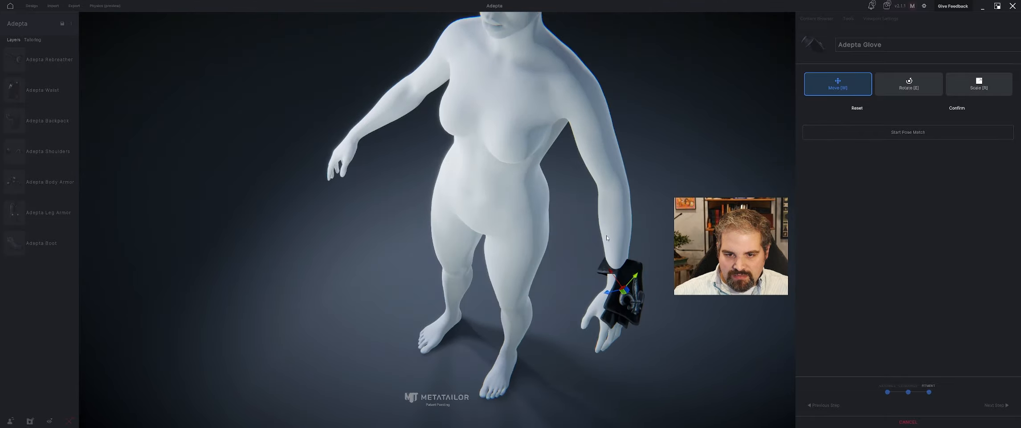
{"action": "left_click_drag", "start_coordinate": [615, 281], "coordinate": [613, 285]}
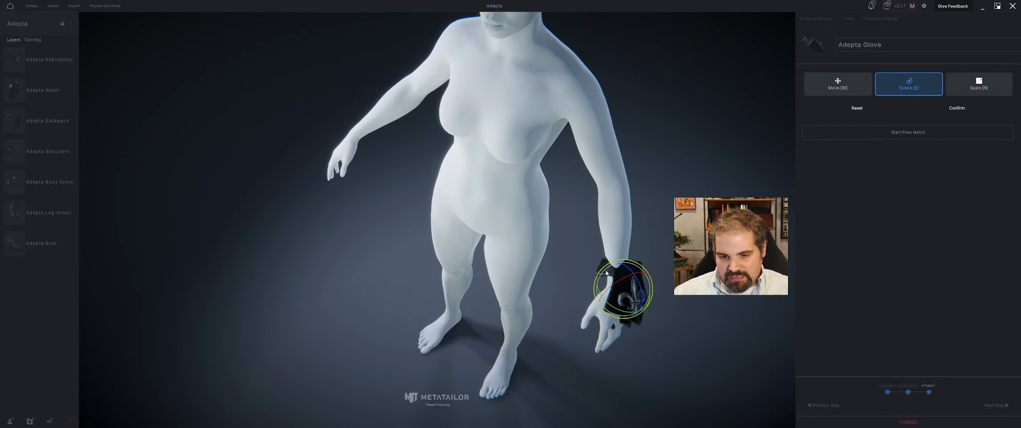
{"action": "middle_click_drag", "start_coordinate": [606, 273], "coordinate": [472, 180]}
{"action": "key", "text": "w"}
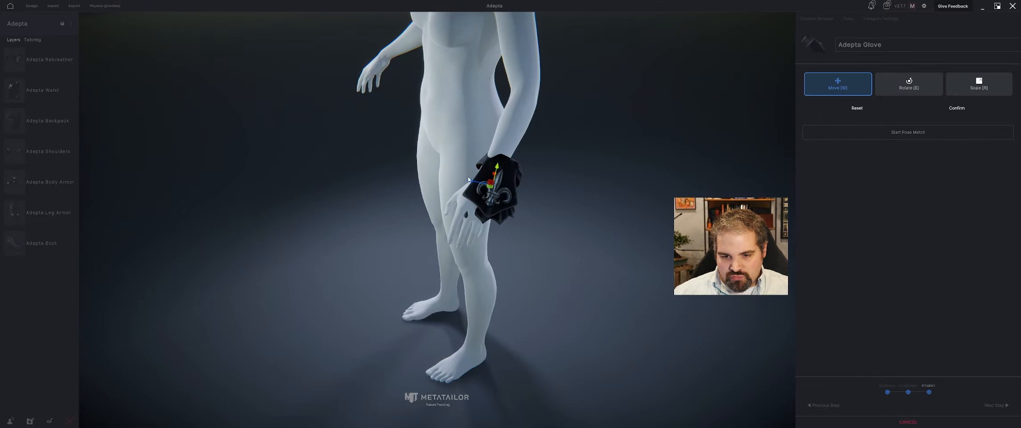
{"action": "left_click_drag", "start_coordinate": [469, 180], "coordinate": [457, 179]}
Step: Scale the glove down closer to the wrist's width and reposition it around the left wrist
{"action": "middle_click_drag", "start_coordinate": [474, 183], "coordinate": [561, 145]}
{"action": "key", "text": "r"}
{"action": "key", "text": "w"}
{"action": "left_click_drag", "start_coordinate": [486, 125], "coordinate": [489, 127]}
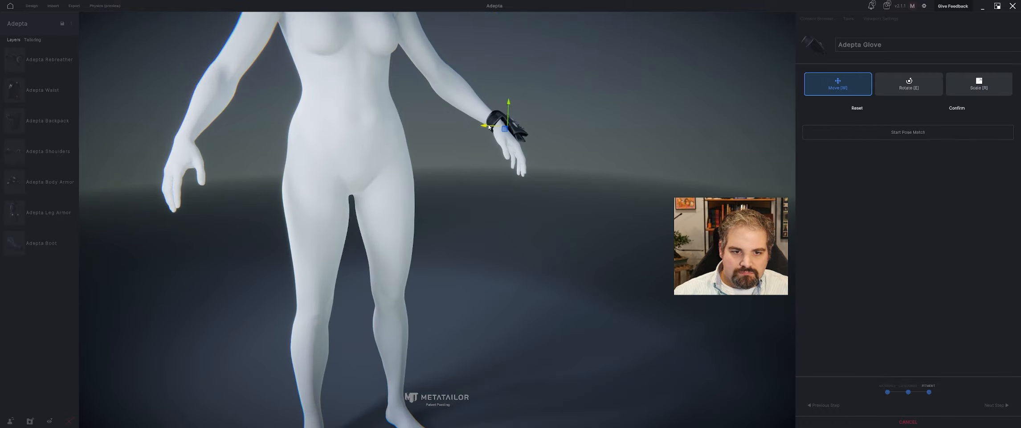
Step: Rotate the glove so it follows the direction of the left forearm and fingers
{"action": "middle_click_drag", "start_coordinate": [489, 127], "coordinate": [538, 226]}
{"action": "key", "text": "e"}
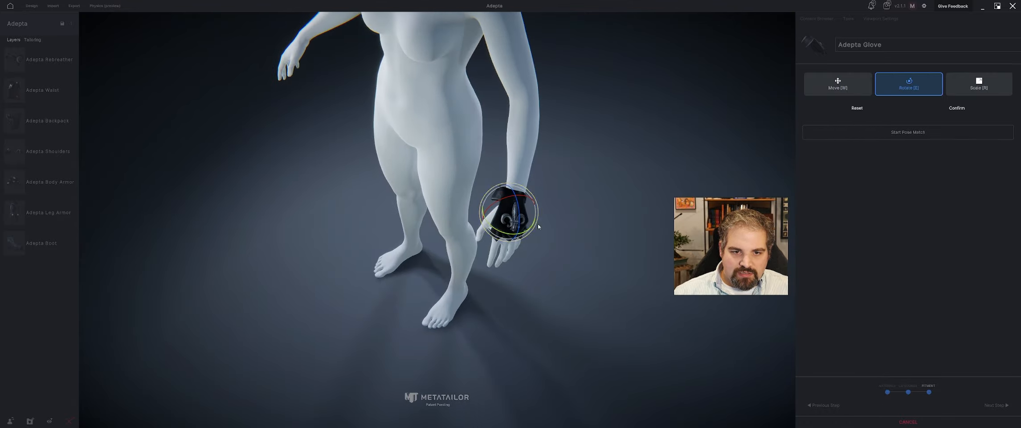
{"action": "left_click_drag", "start_coordinate": [527, 239], "coordinate": [525, 233]}
{"action": "middle_click_drag", "start_coordinate": [525, 233], "coordinate": [492, 194]}
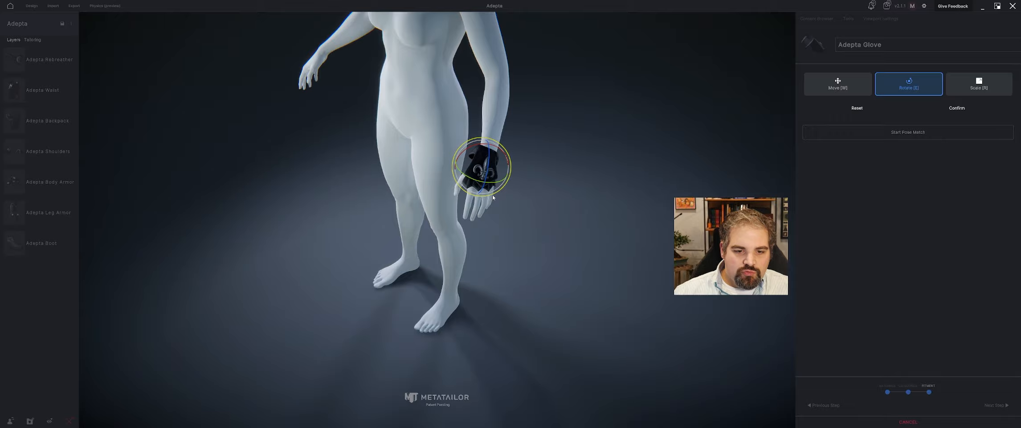
Step: Inspect the glove from several angles and refine its rotation so the plate lies along the back of the hand
{"action": "key", "text": "w"}
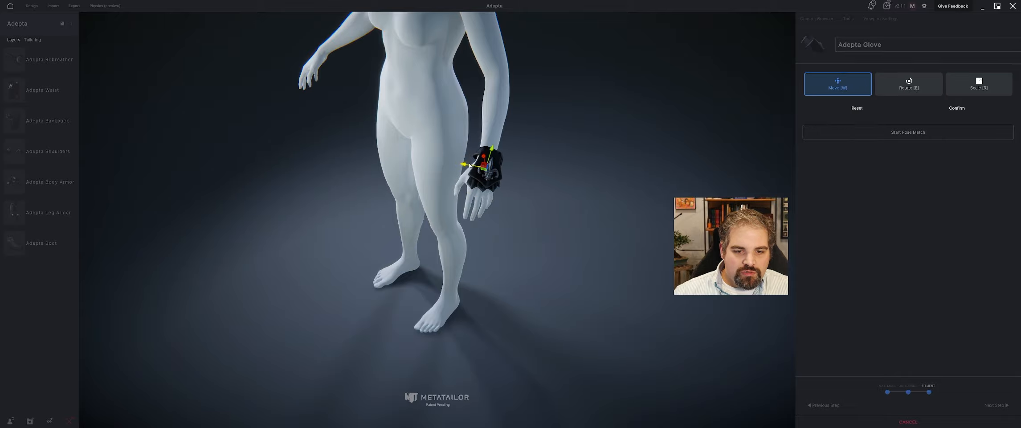
{"action": "middle_click_drag", "start_coordinate": [465, 165], "coordinate": [564, 150]}
{"action": "key", "text": "e"}
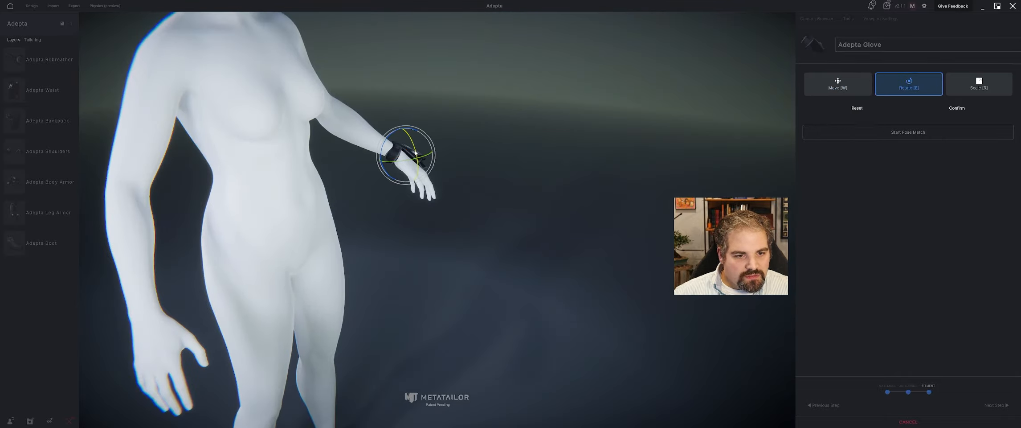
{"action": "scroll", "coordinate": [426, 159], "scroll_direction": "down", "scroll_amount": 5}
{"action": "middle_click_drag", "start_coordinate": [425, 159], "coordinate": [289, 143]}
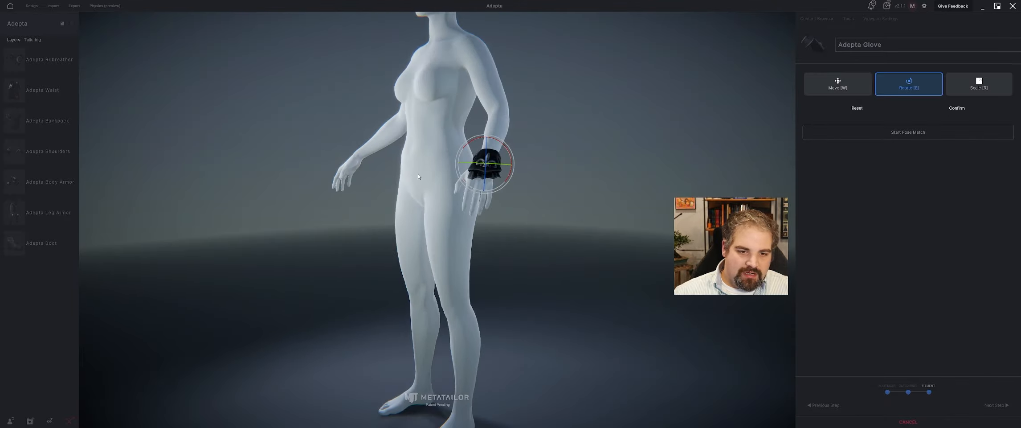
{"action": "scroll", "coordinate": [594, 147], "scroll_direction": "up", "scroll_amount": 5}
{"action": "middle_click_drag", "start_coordinate": [595, 150], "coordinate": [624, 140]}
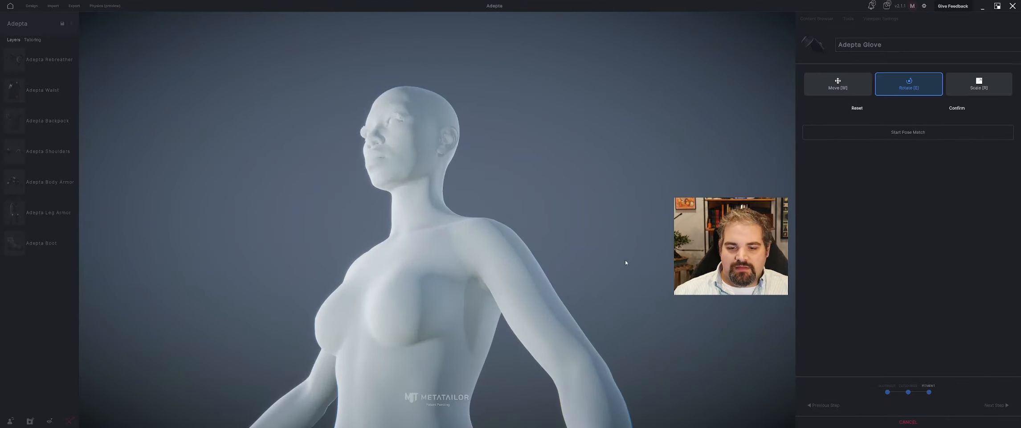
{"action": "middle_click_drag", "start_coordinate": [616, 261], "coordinate": [562, 216]}
{"action": "left_click_drag", "start_coordinate": [536, 208], "coordinate": [536, 212]}
{"action": "left_click_drag", "start_coordinate": [511, 188], "coordinate": [513, 190]}
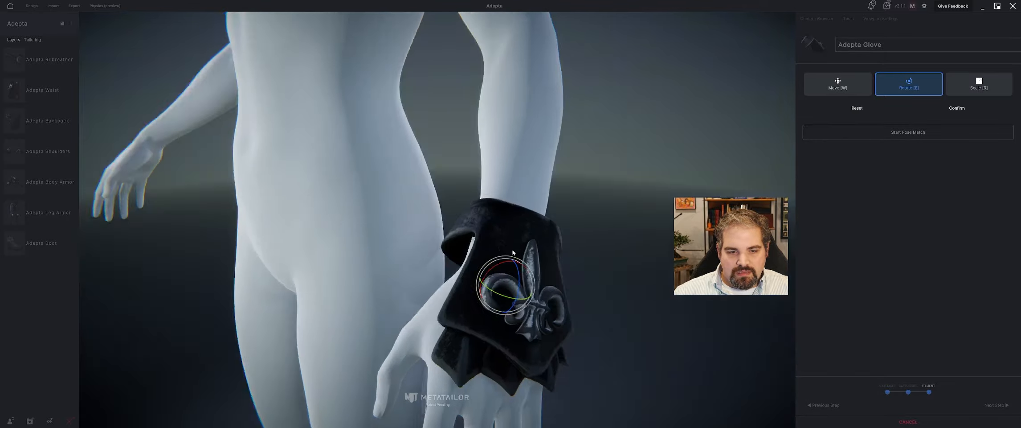
Step: Nudge the glove into place around the left wrist from a side view of the arm
{"action": "right_click_drag", "start_coordinate": [490, 268], "coordinate": [428, 268]}
{"action": "key", "text": "w"}
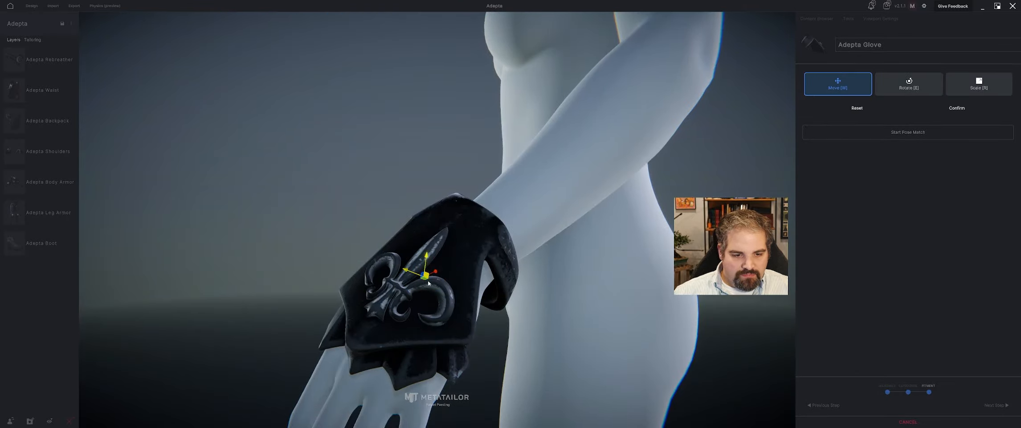
{"action": "scroll", "coordinate": [428, 282], "scroll_direction": "down", "scroll_amount": 6}
{"action": "left_click_drag", "start_coordinate": [434, 238], "coordinate": [431, 243]}
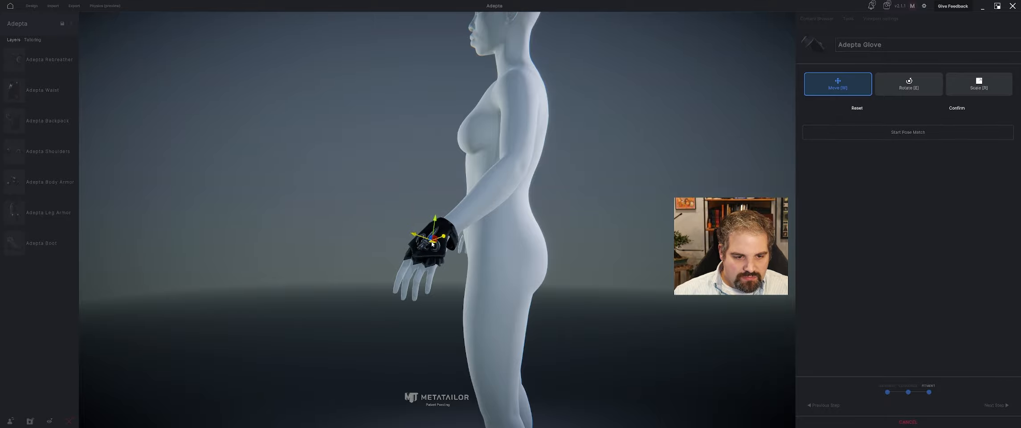
{"action": "right_click_drag", "start_coordinate": [429, 244], "coordinate": [494, 262]}
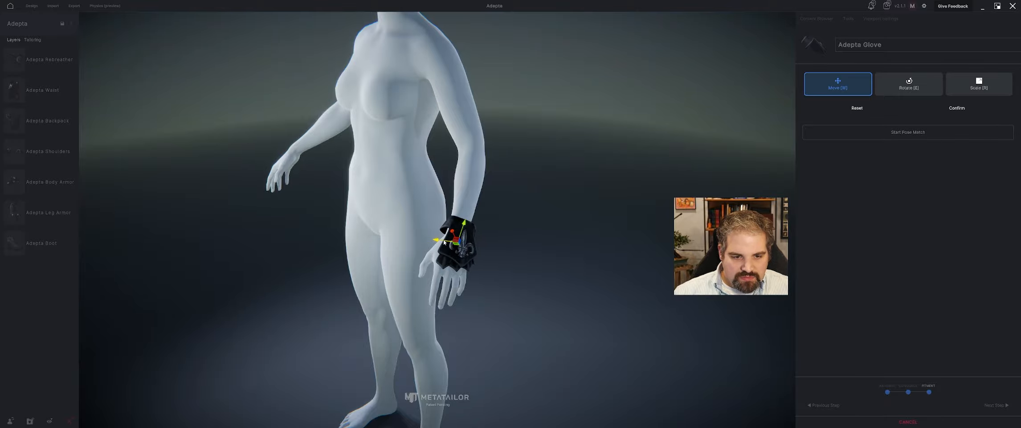
Step: Fine-tune the glove's tilt and height from the front and check its fit against the whole avatar
{"action": "right_click_drag", "start_coordinate": [449, 242], "coordinate": [349, 219]}
{"action": "right_click_drag", "start_coordinate": [414, 218], "coordinate": [535, 268]}
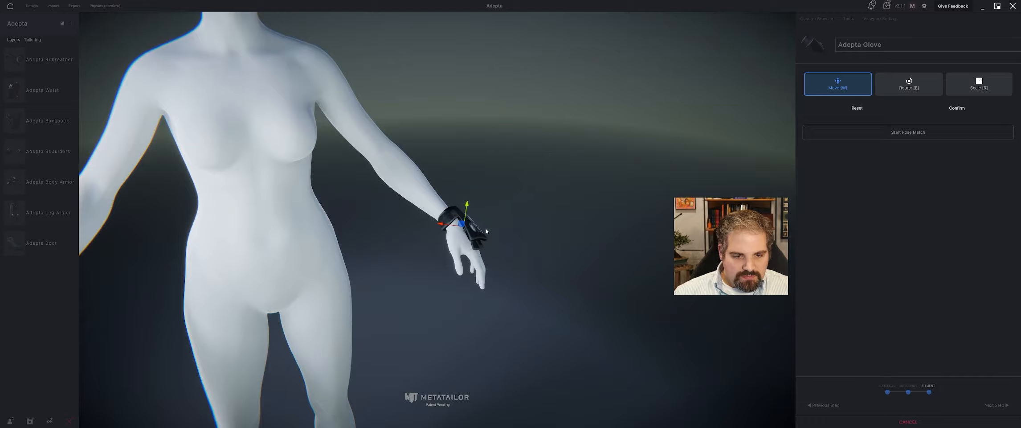
{"action": "key", "text": "e"}
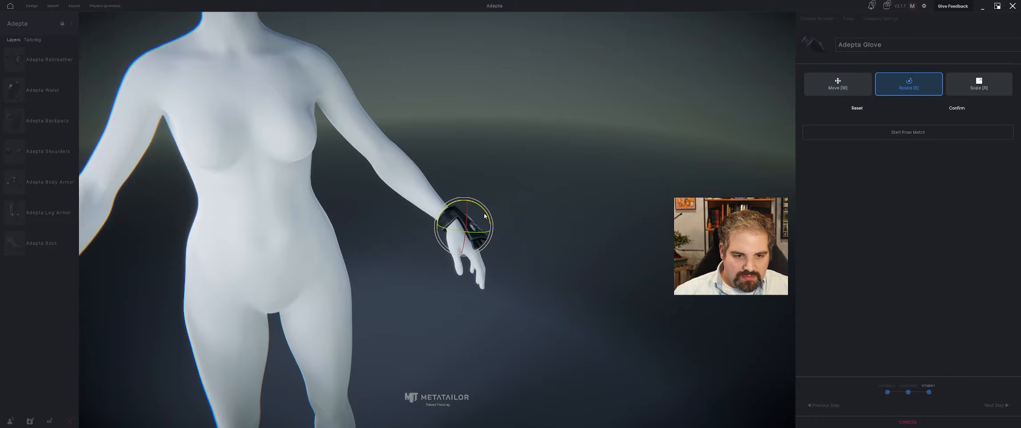
{"action": "key", "text": "w"}
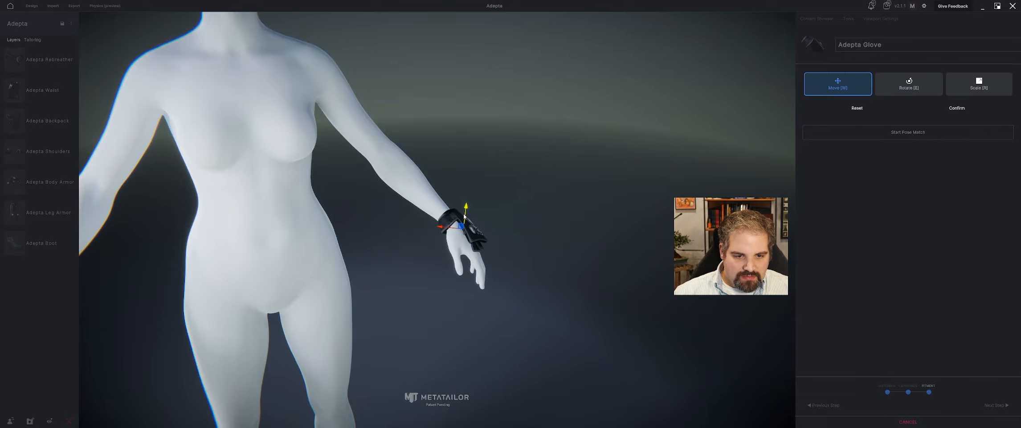
{"action": "right_click_drag", "start_coordinate": [464, 213], "coordinate": [519, 218]}
{"action": "scroll", "coordinate": [658, 313], "scroll_direction": "down", "scroll_amount": 5}
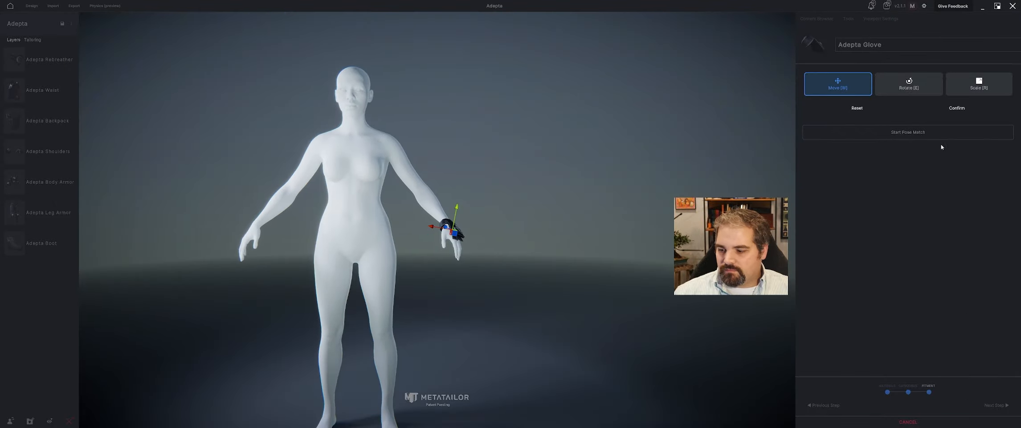
Step: Confirm the glove's placement and finish importing it onto the avatar
{"action": "left_click", "coordinate": [957, 108]}
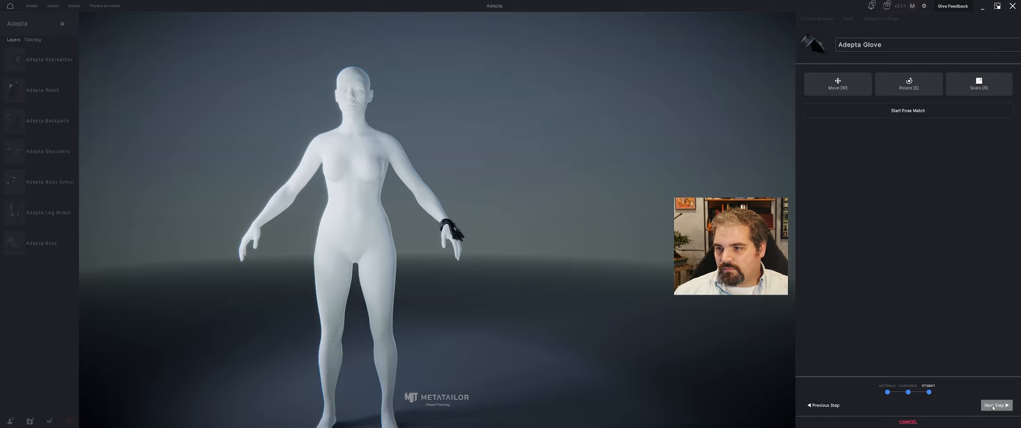
{"action": "left_click", "coordinate": [994, 405]}
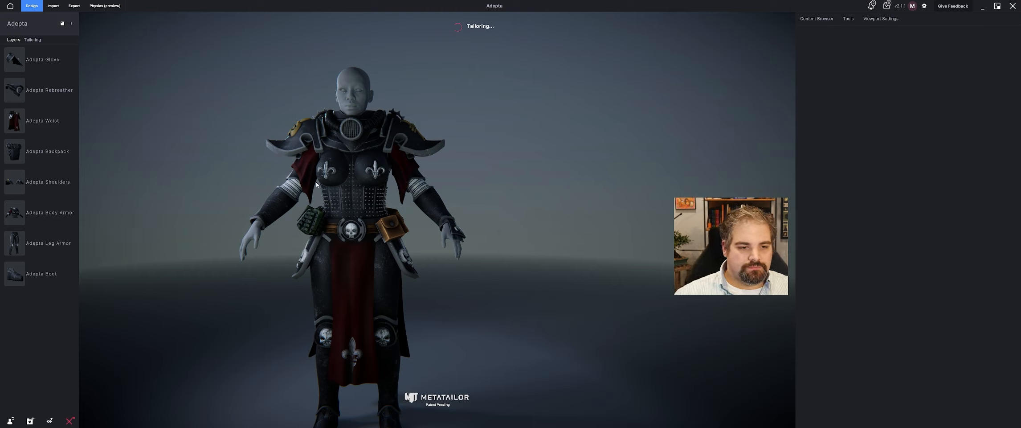
Step: Mirror the Adepta Glove onto the other hand and switch off its Affects Layering option
{"action": "left_click", "coordinate": [18, 58]}
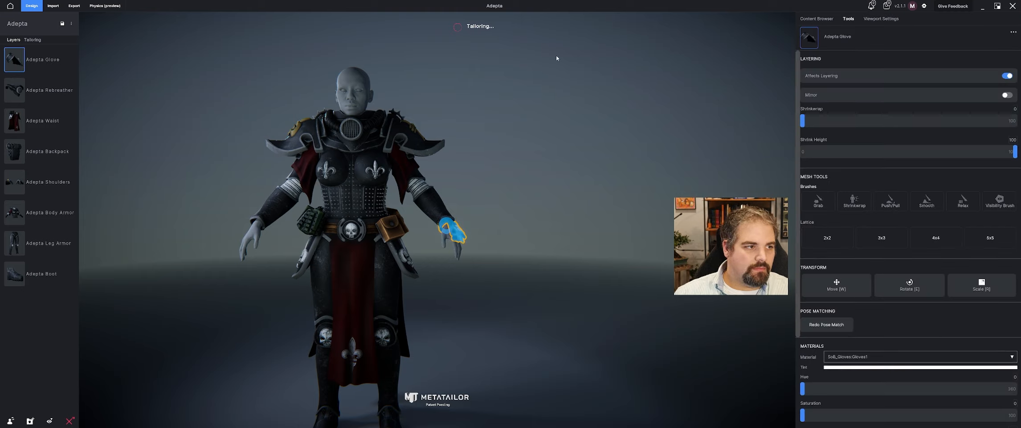
{"action": "left_click", "coordinate": [1006, 96]}
{"action": "left_click", "coordinate": [1006, 75]}
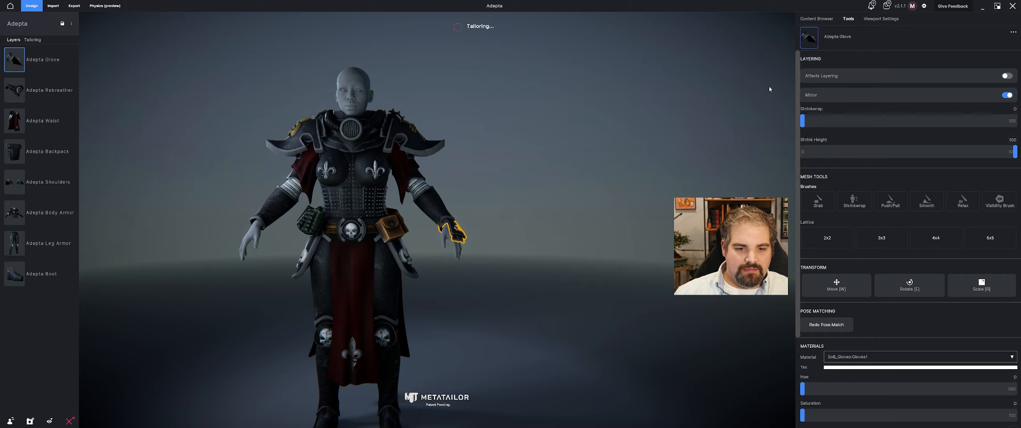
Step: Inspect the glove from behind the avatar and switch its Affects Layering option back on
{"action": "left_click_drag", "start_coordinate": [580, 167], "coordinate": [419, 155]}
{"action": "left_click_drag", "start_coordinate": [469, 191], "coordinate": [368, 213]}
{"action": "left_click", "coordinate": [369, 213]}
{"action": "left_click", "coordinate": [352, 185]}
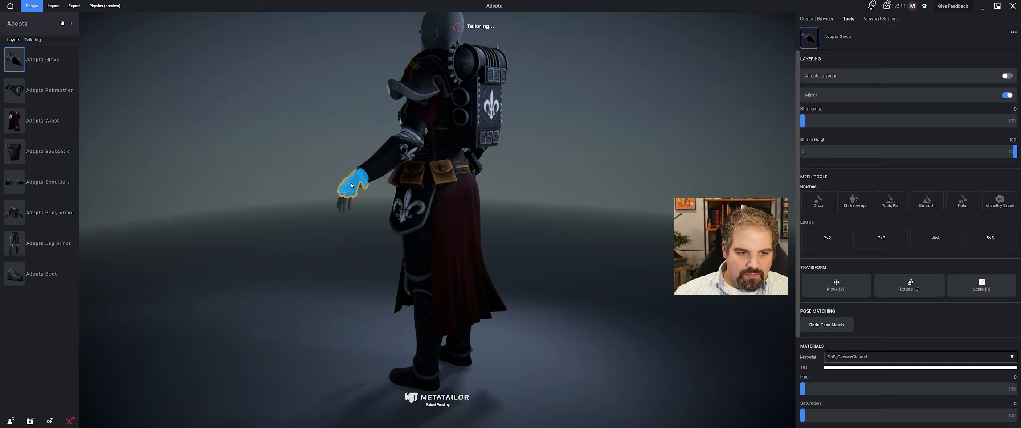
{"action": "left_click", "coordinate": [1009, 77]}
Step: Examine the mirrored gloves on both hands from above, the side and the front of the armored avatar
{"action": "left_click_drag", "start_coordinate": [345, 134], "coordinate": [439, 149]}
{"action": "left_click_drag", "start_coordinate": [44, 214], "coordinate": [56, 93]}
{"action": "left_click", "coordinate": [246, 153]}
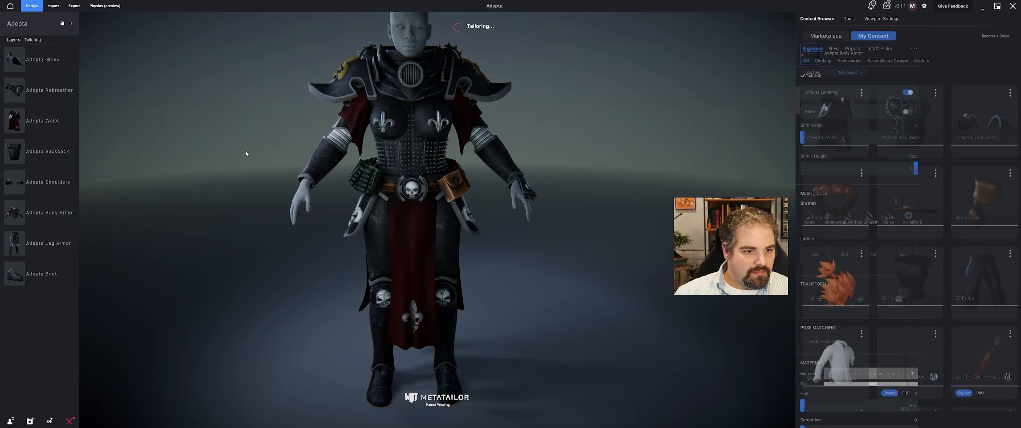
{"action": "left_click_drag", "start_coordinate": [584, 199], "coordinate": [562, 232]}
{"action": "left_click", "coordinate": [499, 257]}
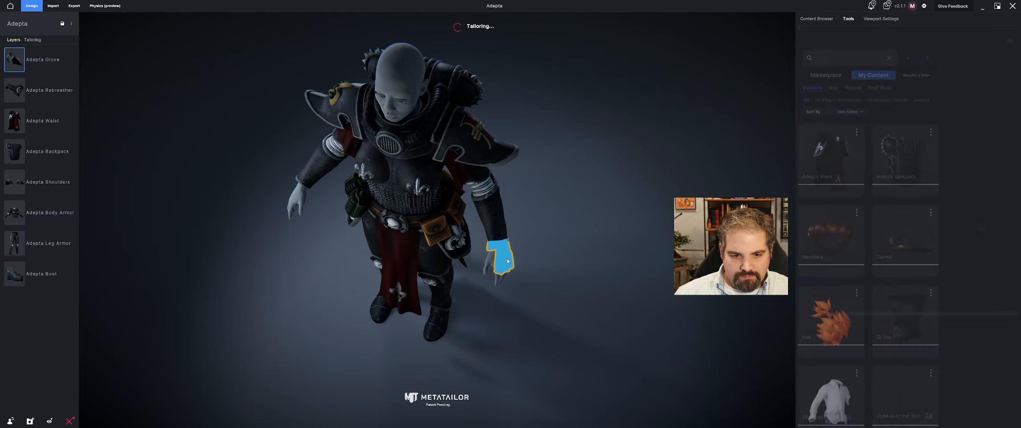
{"action": "left_click_drag", "start_coordinate": [638, 177], "coordinate": [547, 143]}
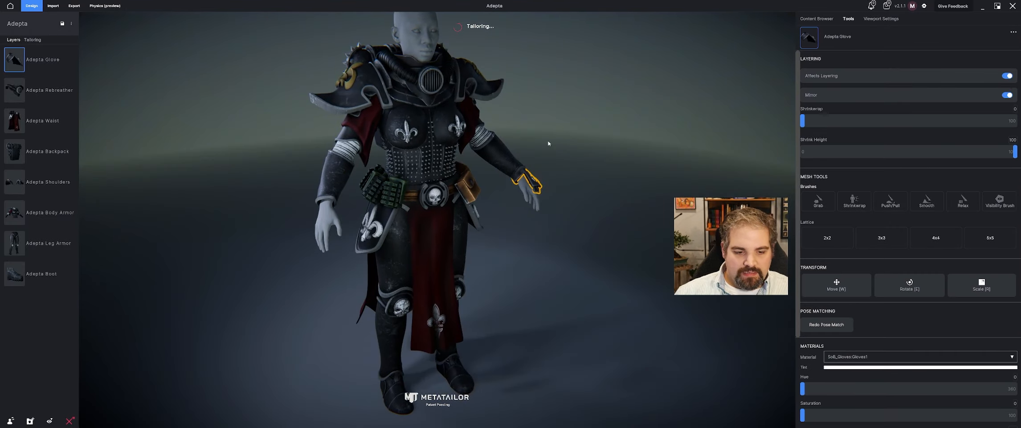
{"action": "middle_click_drag", "start_coordinate": [547, 143], "coordinate": [668, 203]}
{"action": "left_click_drag", "start_coordinate": [668, 203], "coordinate": [596, 261]}
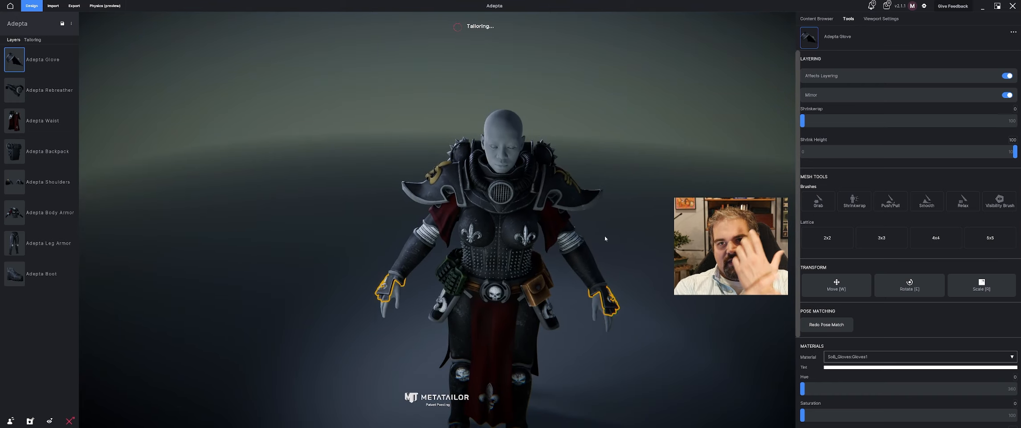
{"action": "left_click_drag", "start_coordinate": [369, 262], "coordinate": [382, 264]}
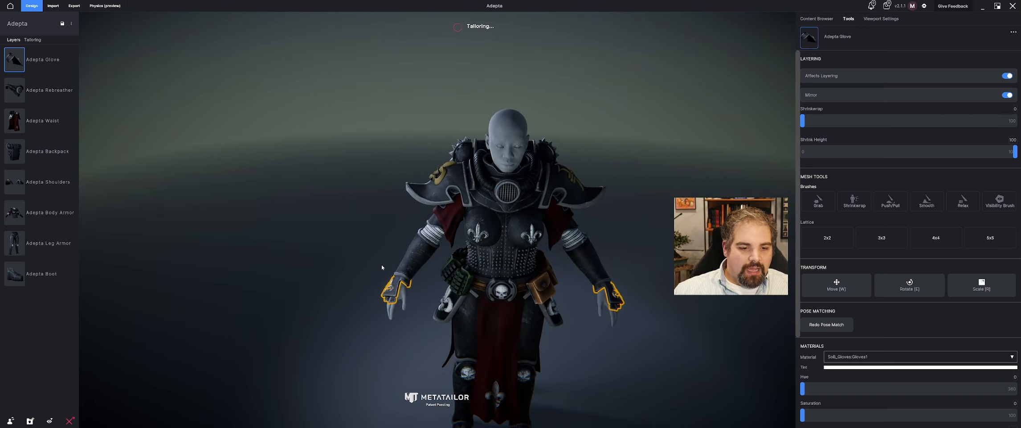
{"action": "left_click", "coordinate": [381, 264]}
{"action": "scroll", "coordinate": [461, 299], "scroll_direction": "down", "scroll_amount": 3}
{"action": "mouse_move", "coordinate": [461, 302]}
{"action": "left_mouse_down"}
{"action": "mouse_move", "coordinate": [551, 293]}
{"action": "mouse_move", "coordinate": [466, 288]}
{"action": "left_mouse_up"}
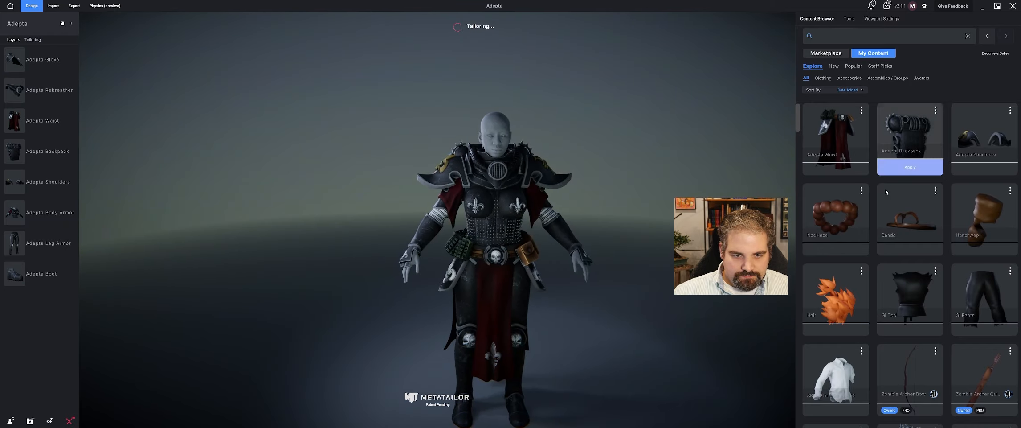
Step: Search for "hair" and apply the Bun hair with tails asset from the marketplace to the avatar
{"action": "mouse_move", "coordinate": [860, 189]}
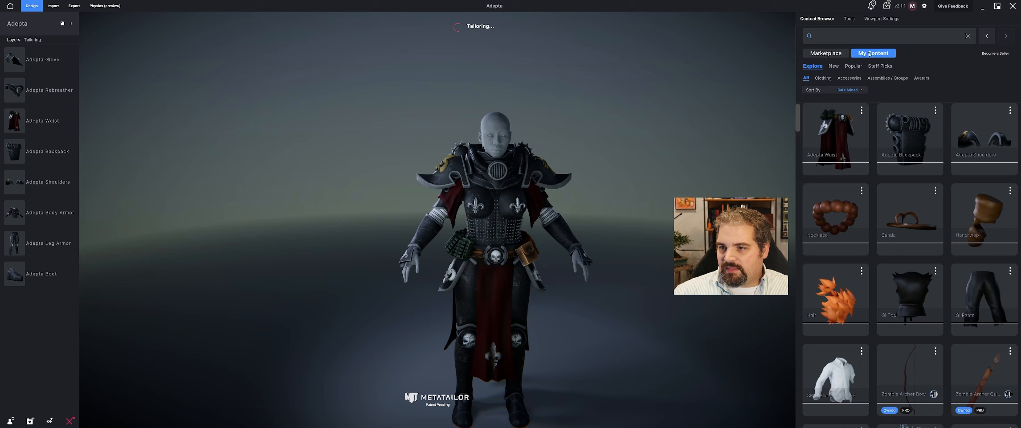
{"action": "left_click", "coordinate": [872, 30]}
{"action": "type", "text": "ha"}
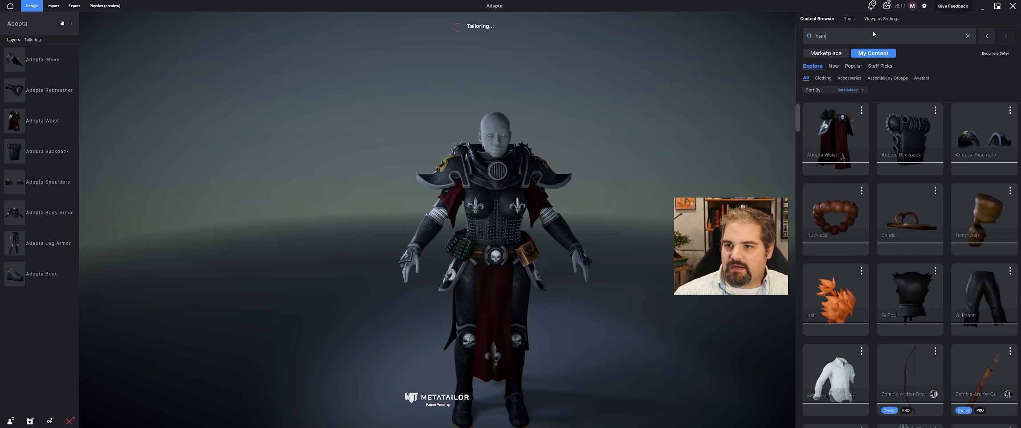
{"action": "type", "text": "ir"}
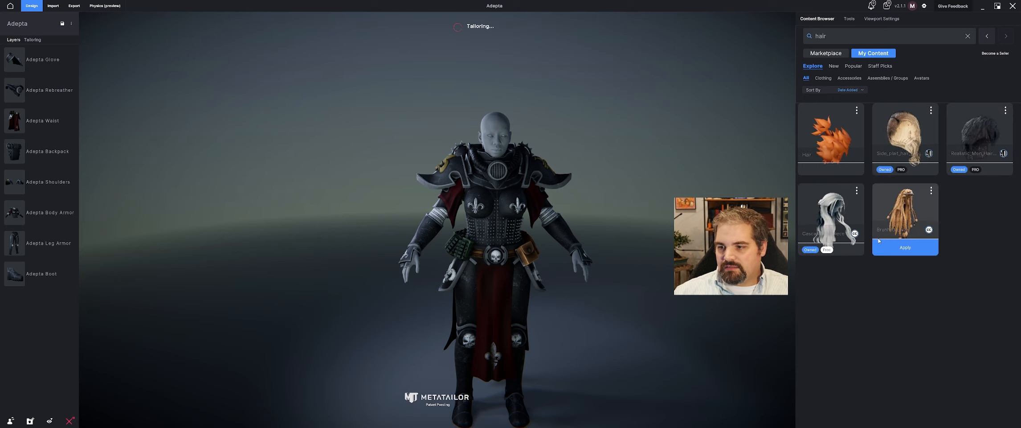
{"action": "mouse_move", "coordinate": [988, 148]}
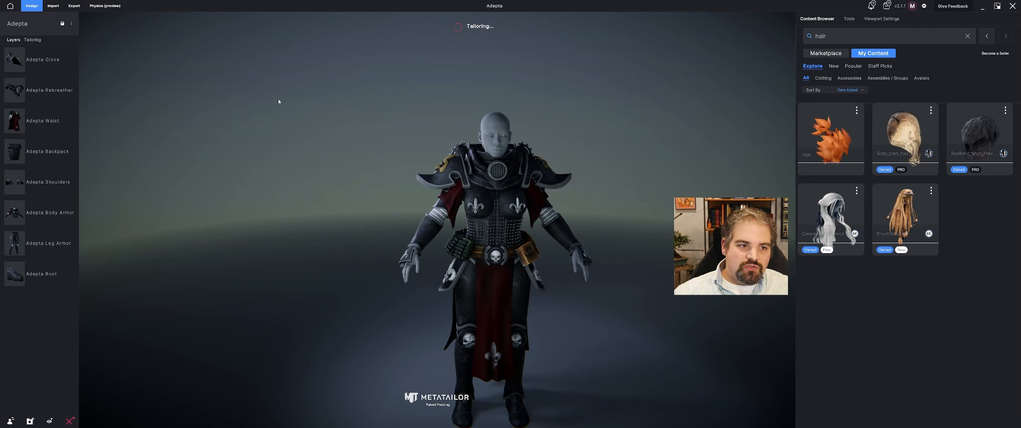
{"action": "left_click", "coordinate": [826, 53]}
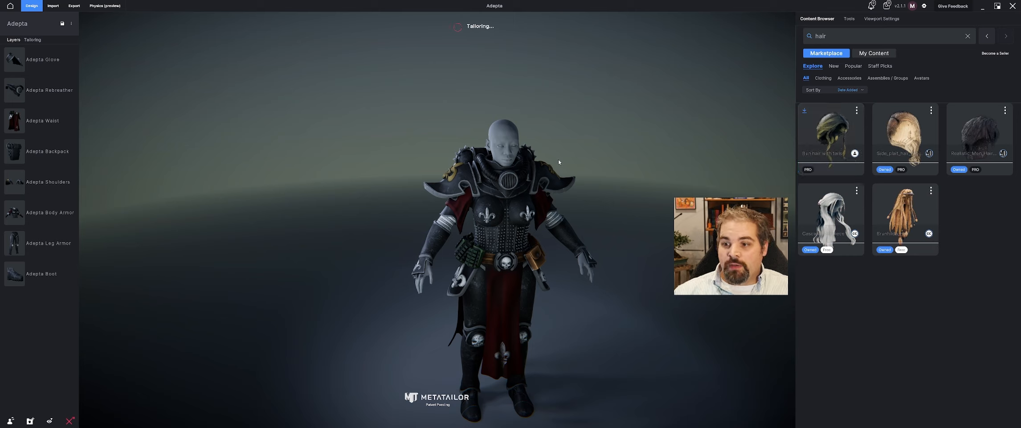
{"action": "left_click", "coordinate": [842, 168]}
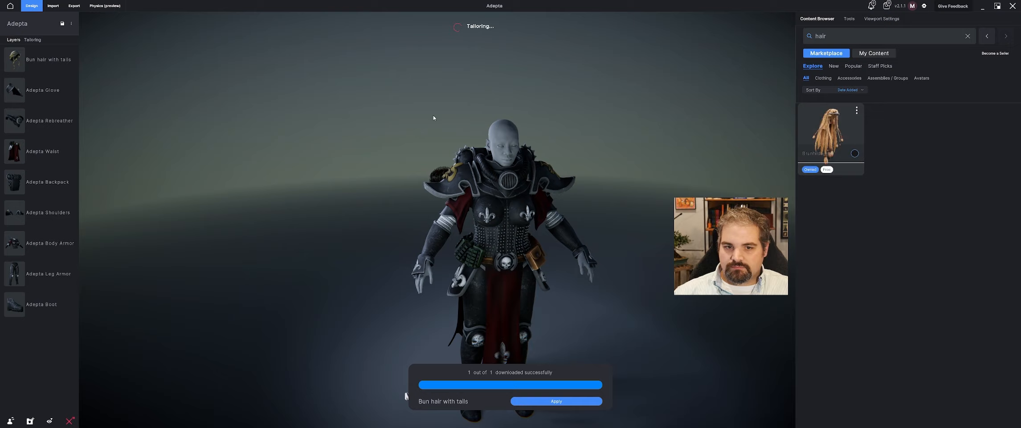
{"action": "left_click", "coordinate": [888, 53]}
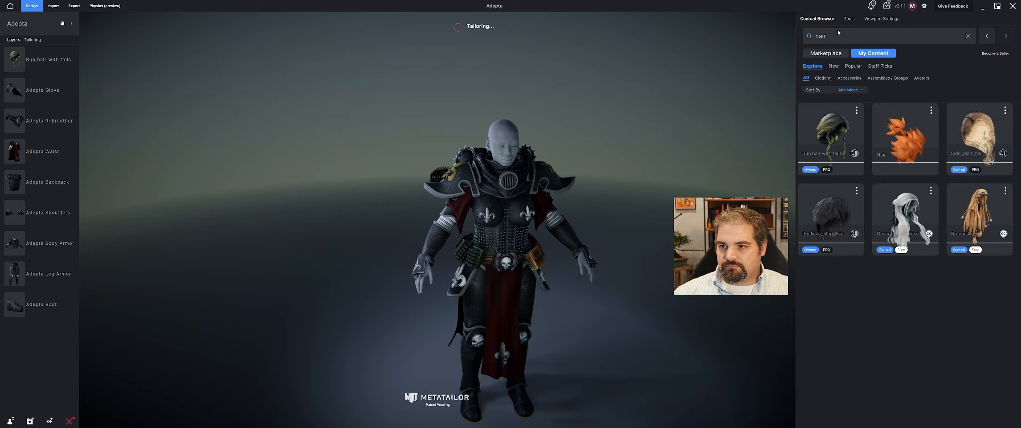
Step: Raise the bun hair so it covers the top of the avatar's head
{"action": "left_click", "coordinate": [507, 136]}
{"action": "right_click_drag", "start_coordinate": [507, 135], "coordinate": [547, 154]}
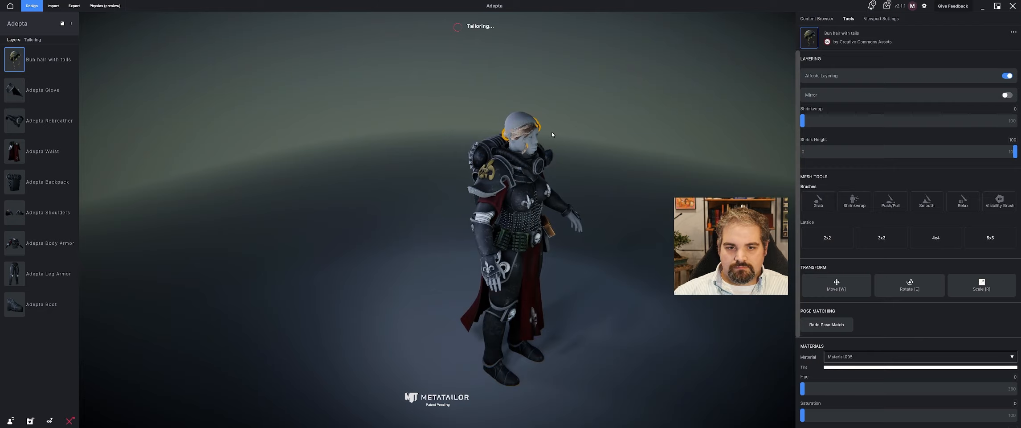
{"action": "scroll", "coordinate": [579, 128], "scroll_direction": "up", "scroll_amount": 5}
{"action": "middle_click_drag", "start_coordinate": [582, 127], "coordinate": [578, 145]}
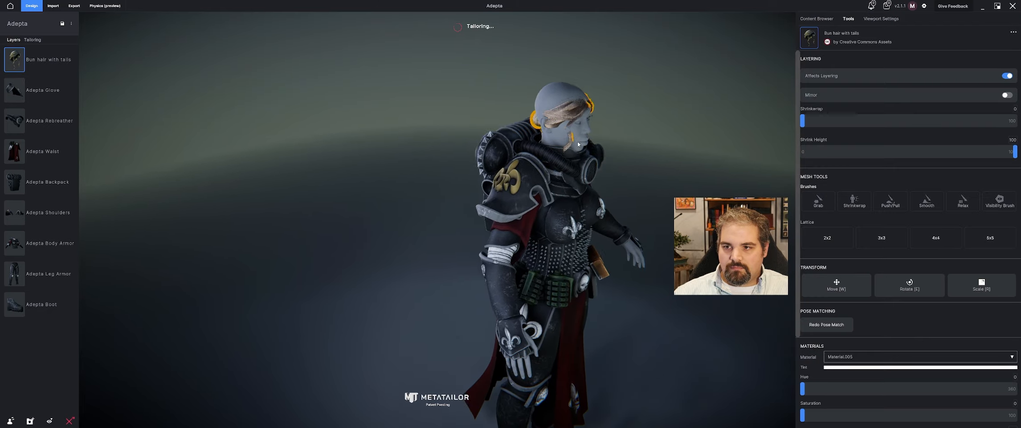
{"action": "right_click_drag", "start_coordinate": [578, 145], "coordinate": [493, 210]}
{"action": "key", "text": "w"}
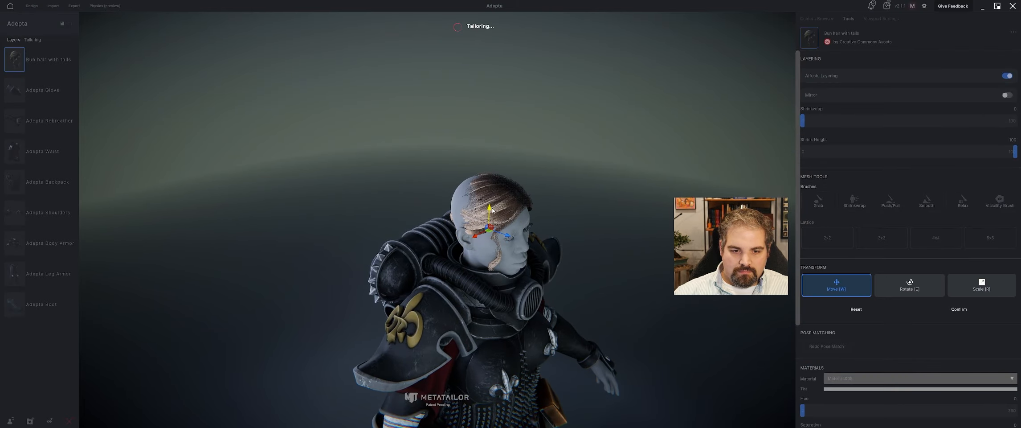
{"action": "left_click_drag", "start_coordinate": [492, 210], "coordinate": [492, 204]}
{"action": "right_click_drag", "start_coordinate": [506, 230], "coordinate": [452, 201]}
Step: Enlarge the hair slightly, lower it onto the head and confirm the fit
{"action": "key", "text": "r"}
{"action": "mouse_move", "coordinate": [420, 195]}
{"action": "left_mouse_down"}
{"action": "mouse_move", "coordinate": [431, 196]}
{"action": "mouse_move", "coordinate": [418, 187]}
{"action": "left_mouse_up"}
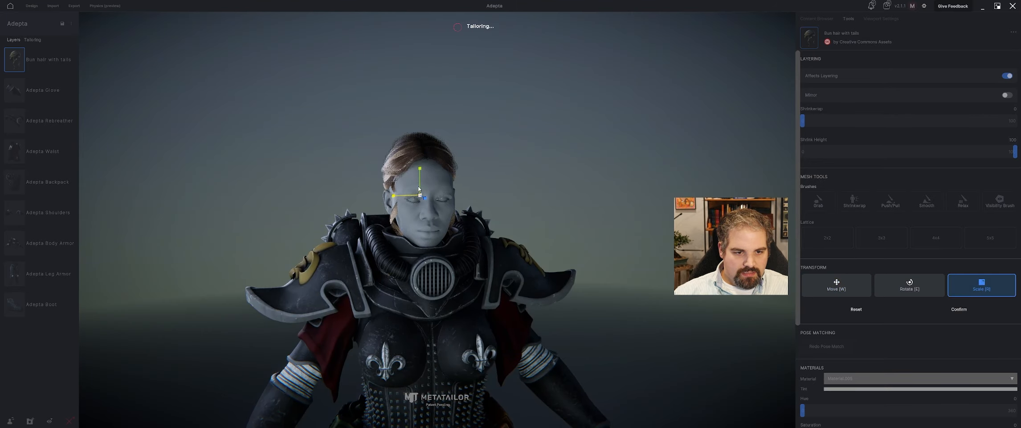
{"action": "key", "text": "w"}
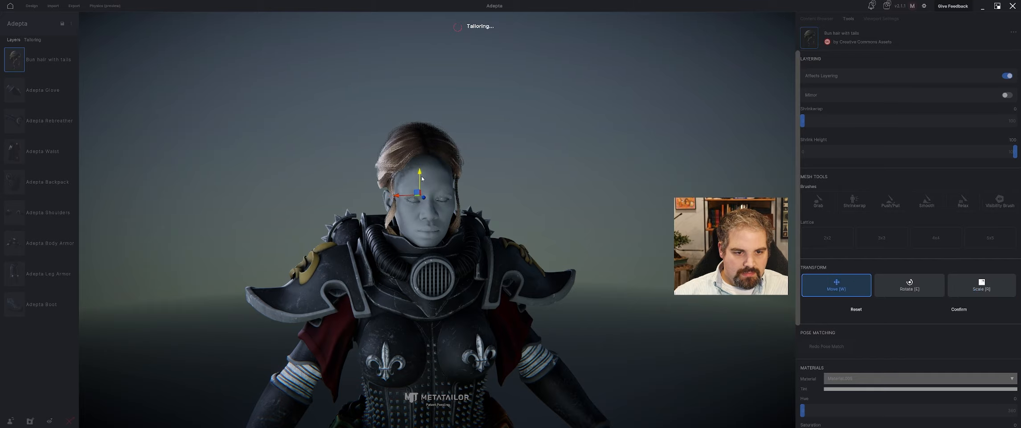
{"action": "left_click_drag", "start_coordinate": [424, 192], "coordinate": [424, 193]}
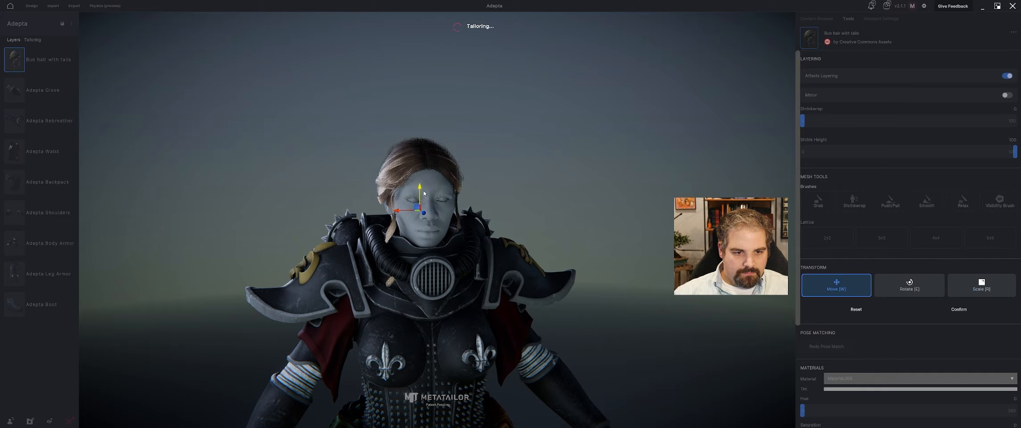
{"action": "middle_click_drag", "start_coordinate": [423, 194], "coordinate": [444, 178]}
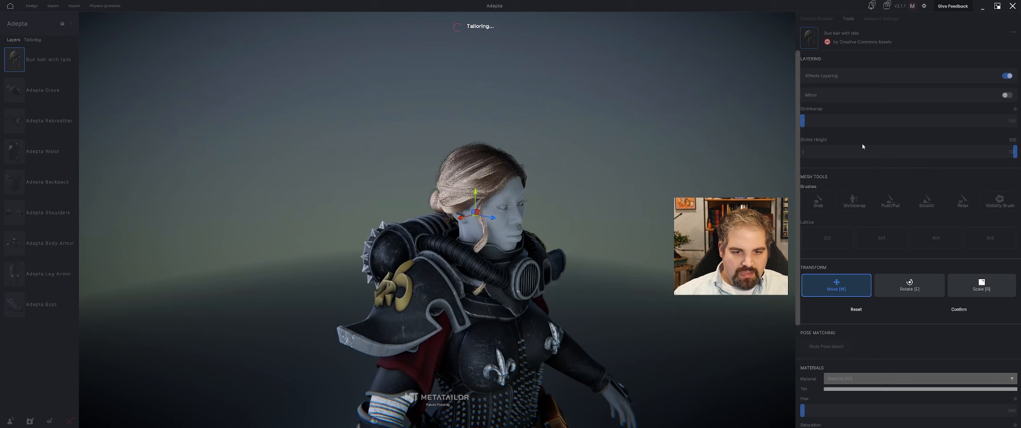
{"action": "left_click", "coordinate": [960, 310]}
Step: Try to recolor the hair by raising its material's Saturation to 97
{"action": "scroll", "coordinate": [887, 307], "scroll_direction": "down", "scroll_amount": 4}
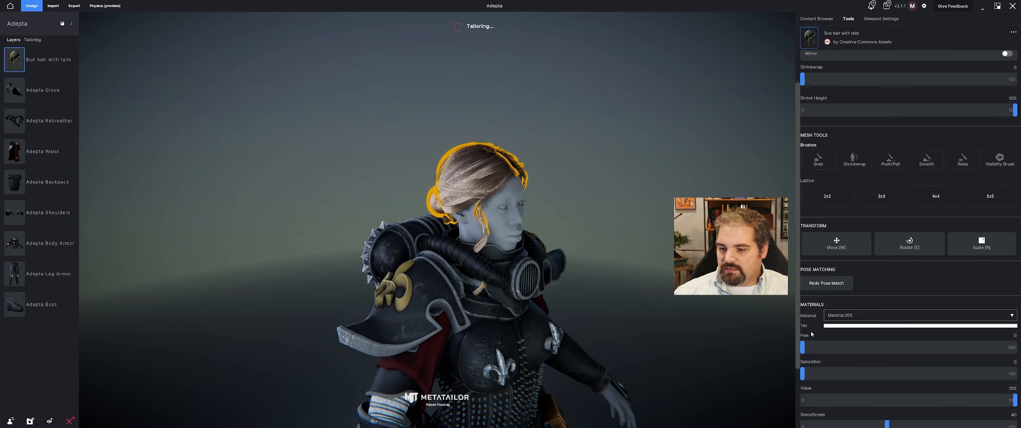
{"action": "mouse_move", "coordinate": [803, 333]}
{"action": "left_mouse_down"}
{"action": "mouse_move", "coordinate": [831, 335]}
{"action": "mouse_move", "coordinate": [801, 341]}
{"action": "left_mouse_up"}
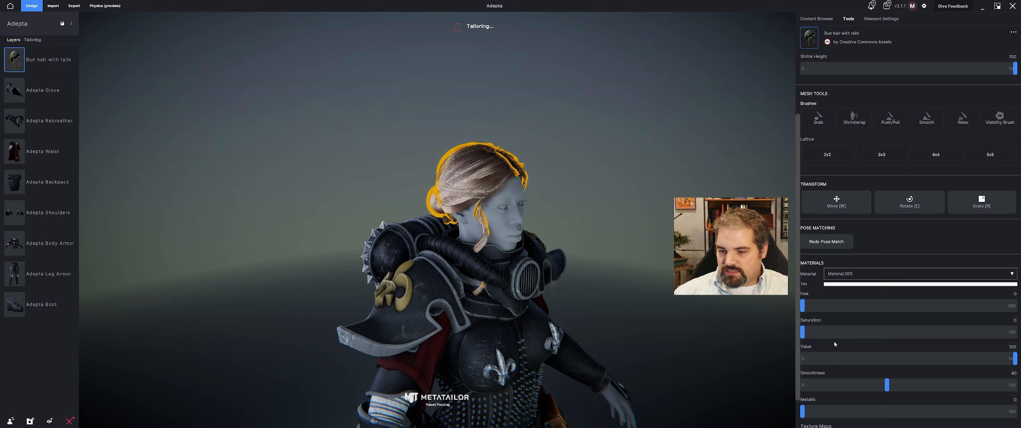
{"action": "left_click_drag", "start_coordinate": [805, 334], "coordinate": [1012, 334]}
{"action": "left_click_drag", "start_coordinate": [1012, 364], "coordinate": [824, 361]}
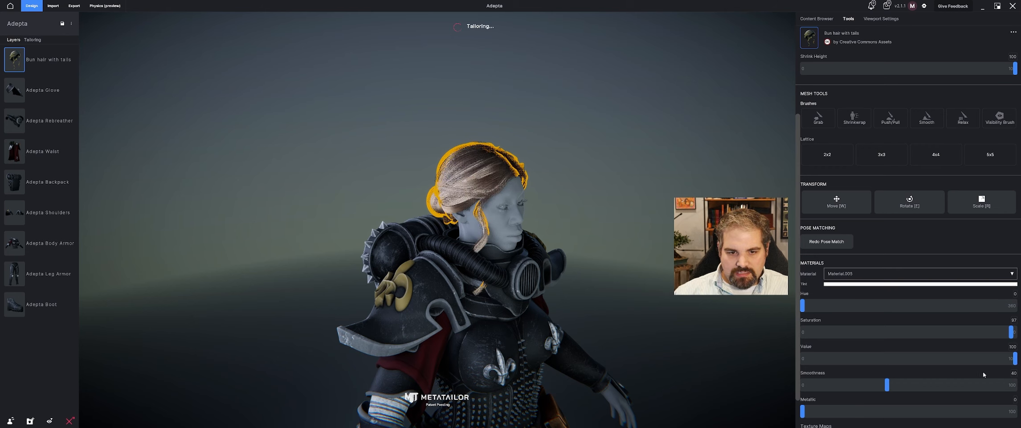
Step: Recheck the hair's material settings and view the hair on the avatar from the front
{"action": "left_click", "coordinate": [816, 18]}
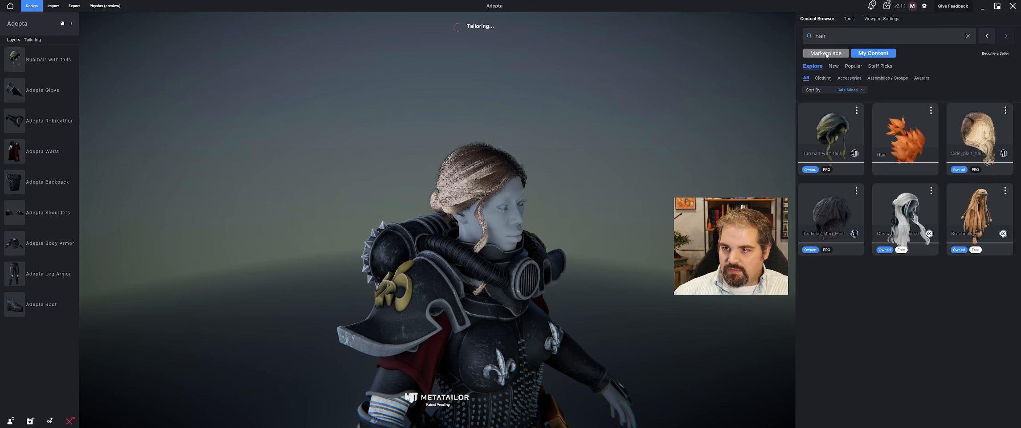
{"action": "left_click", "coordinate": [848, 19]}
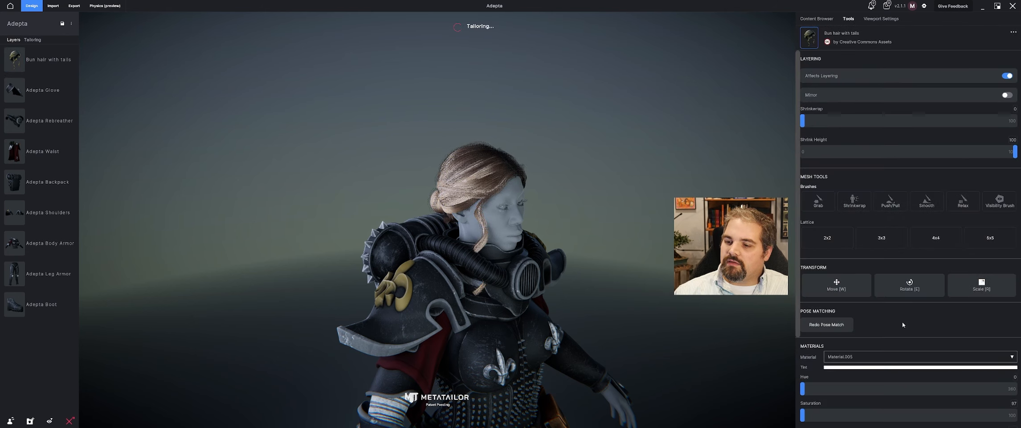
{"action": "scroll", "coordinate": [890, 334], "scroll_direction": "down", "scroll_amount": 3}
{"action": "middle_click_drag", "start_coordinate": [352, 196], "coordinate": [430, 156]}
{"action": "left_click", "coordinate": [430, 157]}
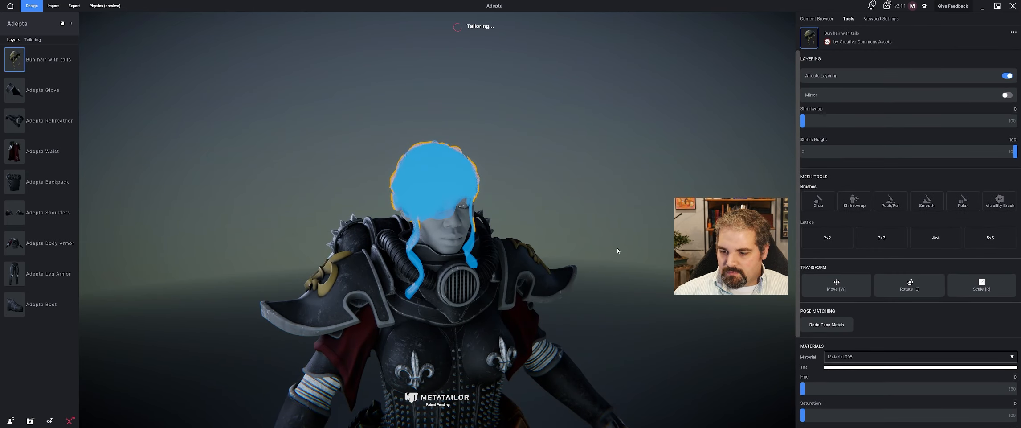
{"action": "middle_click_drag", "start_coordinate": [616, 250], "coordinate": [642, 253]}
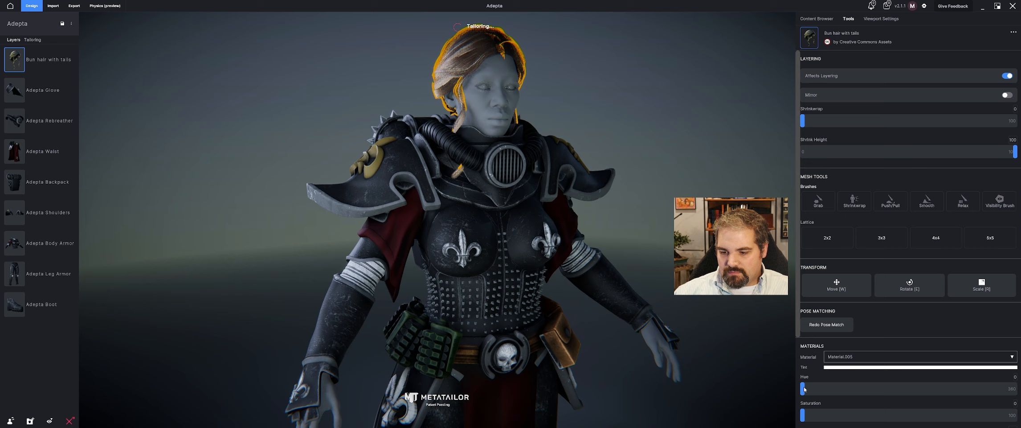
{"action": "left_click", "coordinate": [779, 395]}
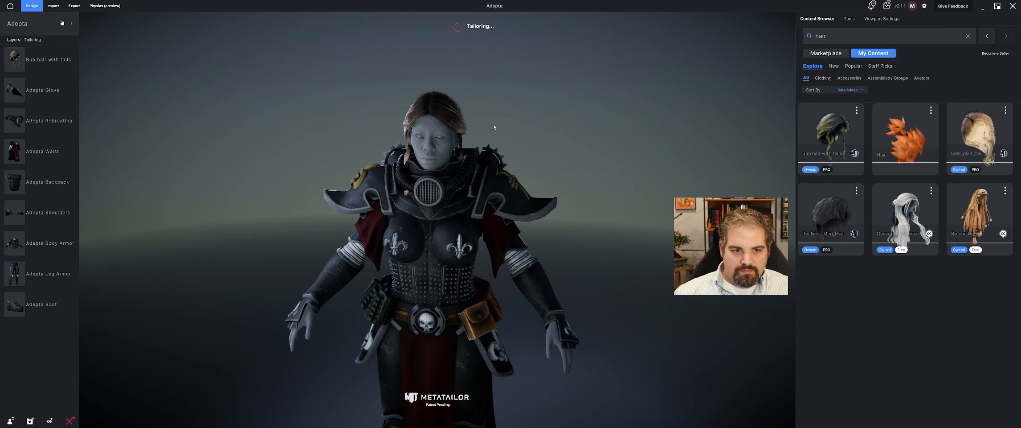
Step: Switch off Affects Layering for the bun hair and check the full outfit from the front
{"action": "middle_click_drag", "start_coordinate": [493, 127], "coordinate": [655, 81]}
{"action": "left_click", "coordinate": [477, 96]}
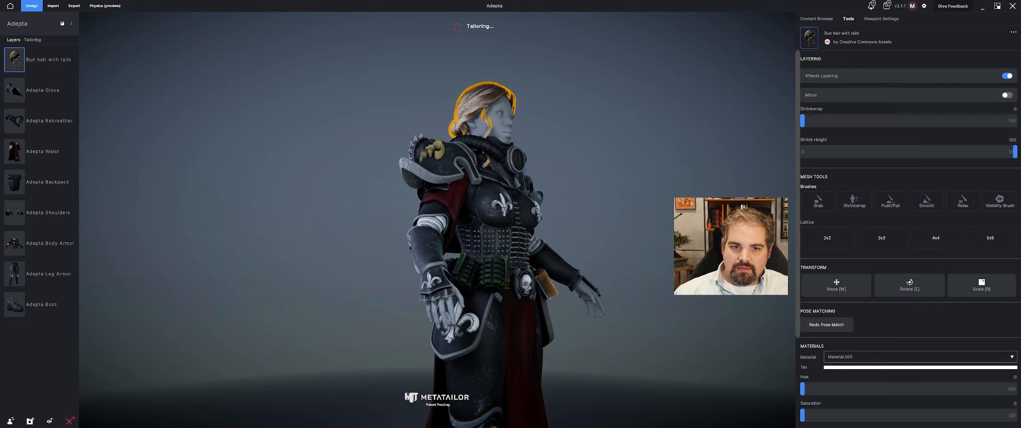
{"action": "left_click", "coordinate": [1007, 75]}
{"action": "middle_click_drag", "start_coordinate": [641, 76], "coordinate": [479, 101]}
{"action": "scroll", "coordinate": [562, 103], "scroll_direction": "down", "scroll_amount": 5}
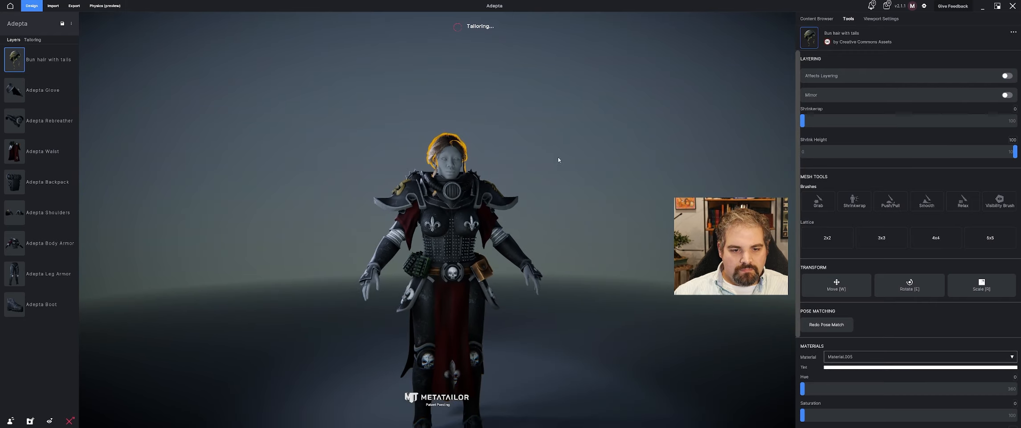
Step: Save the Adepta outfit project and check the dressed avatar from an angle
{"action": "middle_click_drag", "start_coordinate": [559, 159], "coordinate": [565, 130]}
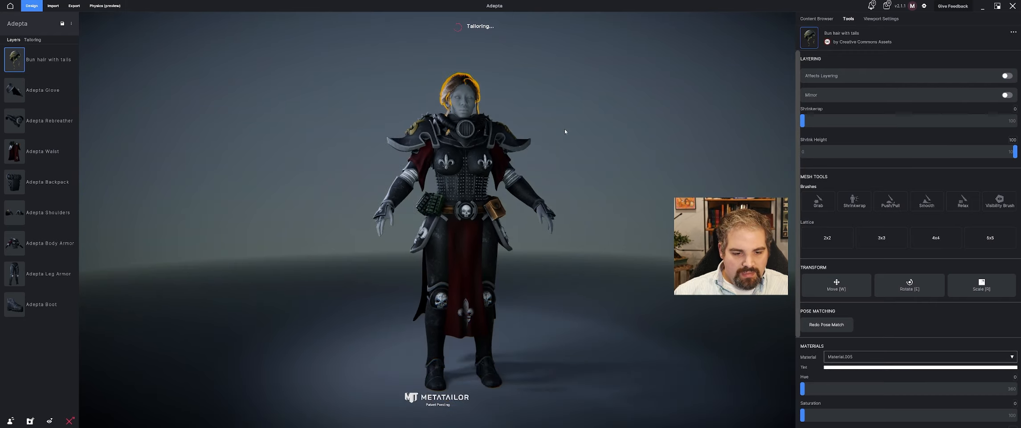
{"action": "left_click", "coordinate": [63, 23]}
{"action": "left_click_drag", "start_coordinate": [503, 143], "coordinate": [543, 144]}
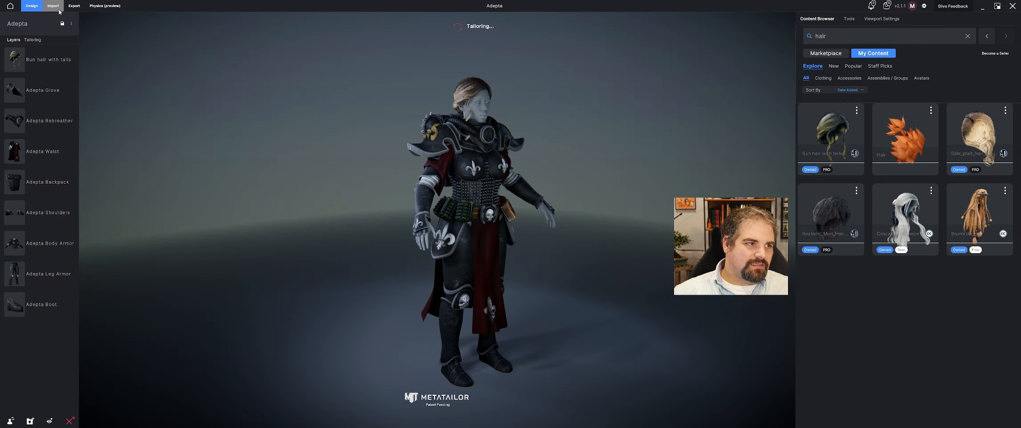
Step: Import the Adepta Bolter model from the Bolter folder of Adepta Mod as a cloth/accessory item
{"action": "left_click", "coordinate": [53, 9]}
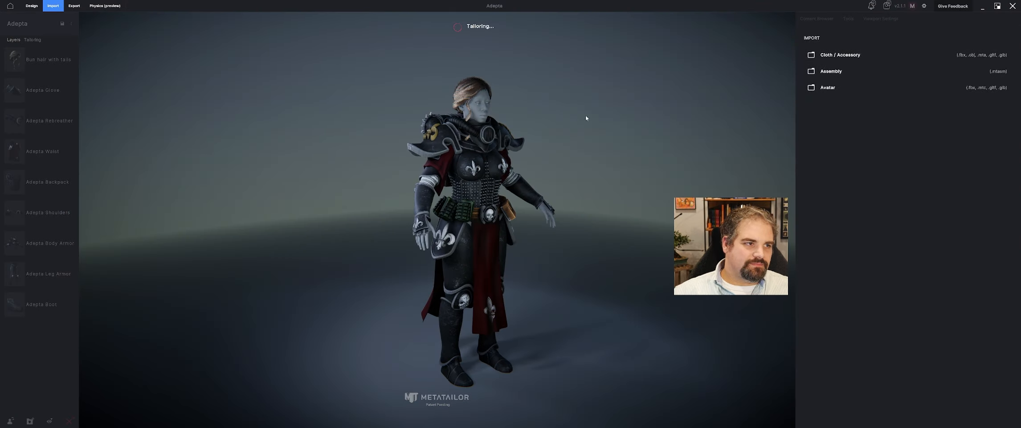
{"action": "left_click", "coordinate": [852, 55]}
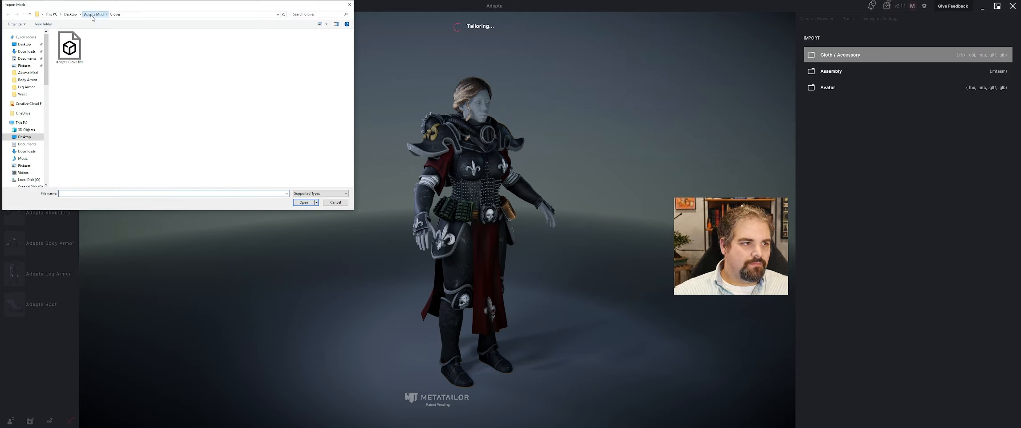
{"action": "left_click", "coordinate": [88, 14]}
{"action": "double_click", "coordinate": [89, 54]}
{"action": "left_click", "coordinate": [85, 41]}
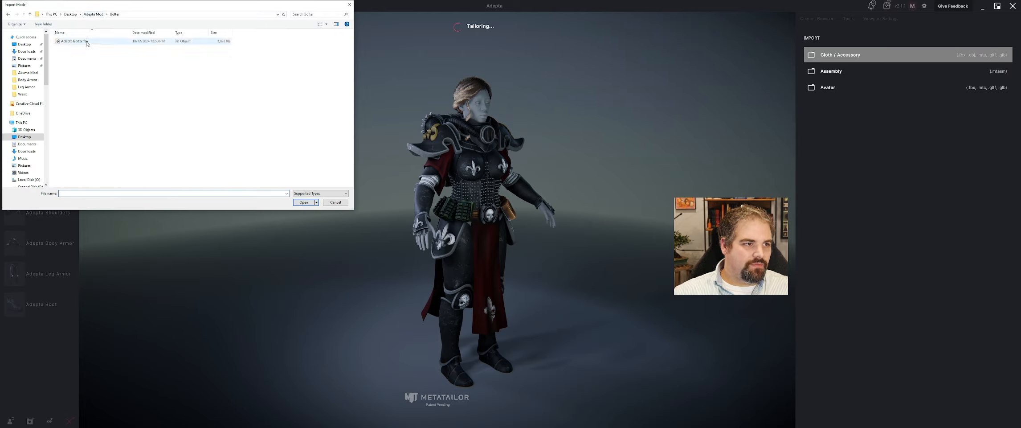
{"action": "left_click", "coordinate": [304, 202]}
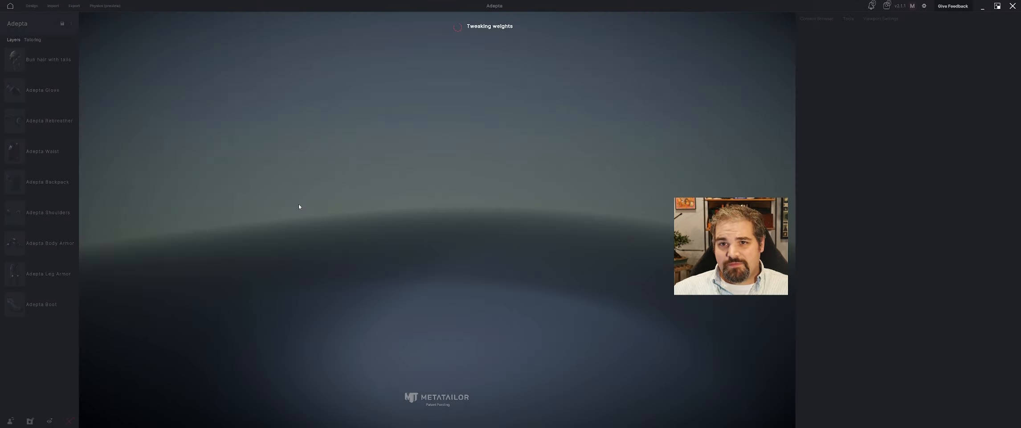
Step: Apply SoB_Bolter_Bolter_BaseColor.png as the bolter's color texture and raise the material's Value to 100
{"action": "left_click", "coordinate": [820, 299]}
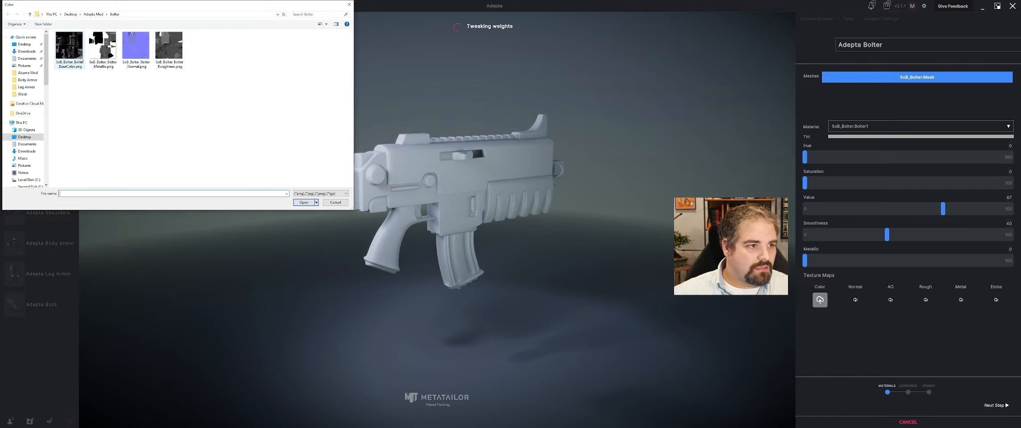
{"action": "left_click", "coordinate": [62, 52]}
{"action": "left_click", "coordinate": [304, 202]}
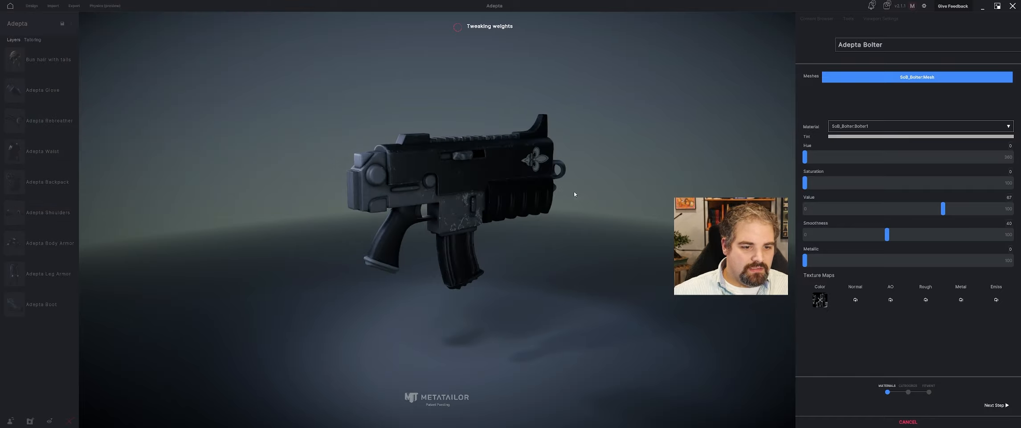
{"action": "left_click_drag", "start_coordinate": [572, 191], "coordinate": [455, 187]}
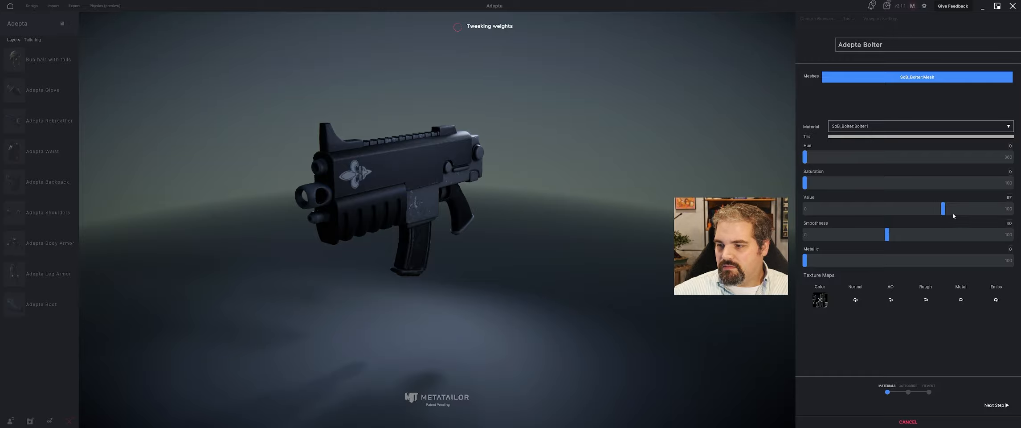
{"action": "left_click_drag", "start_coordinate": [943, 208], "coordinate": [1005, 209]}
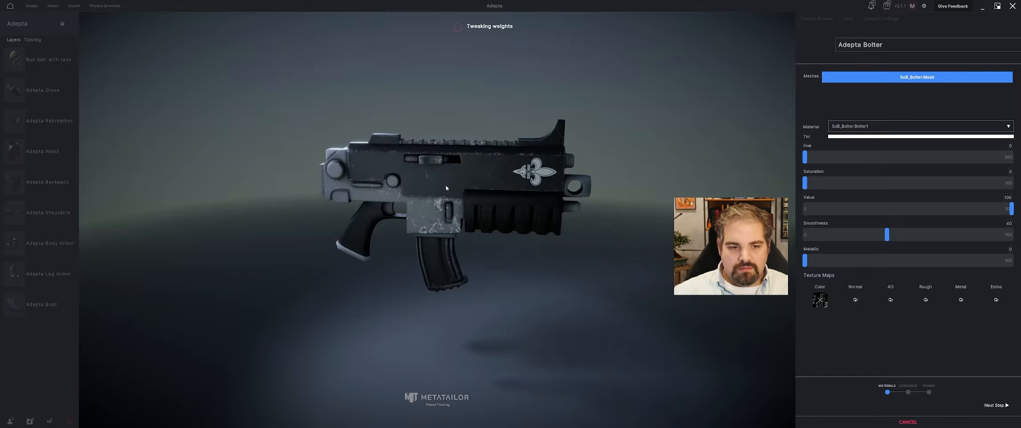